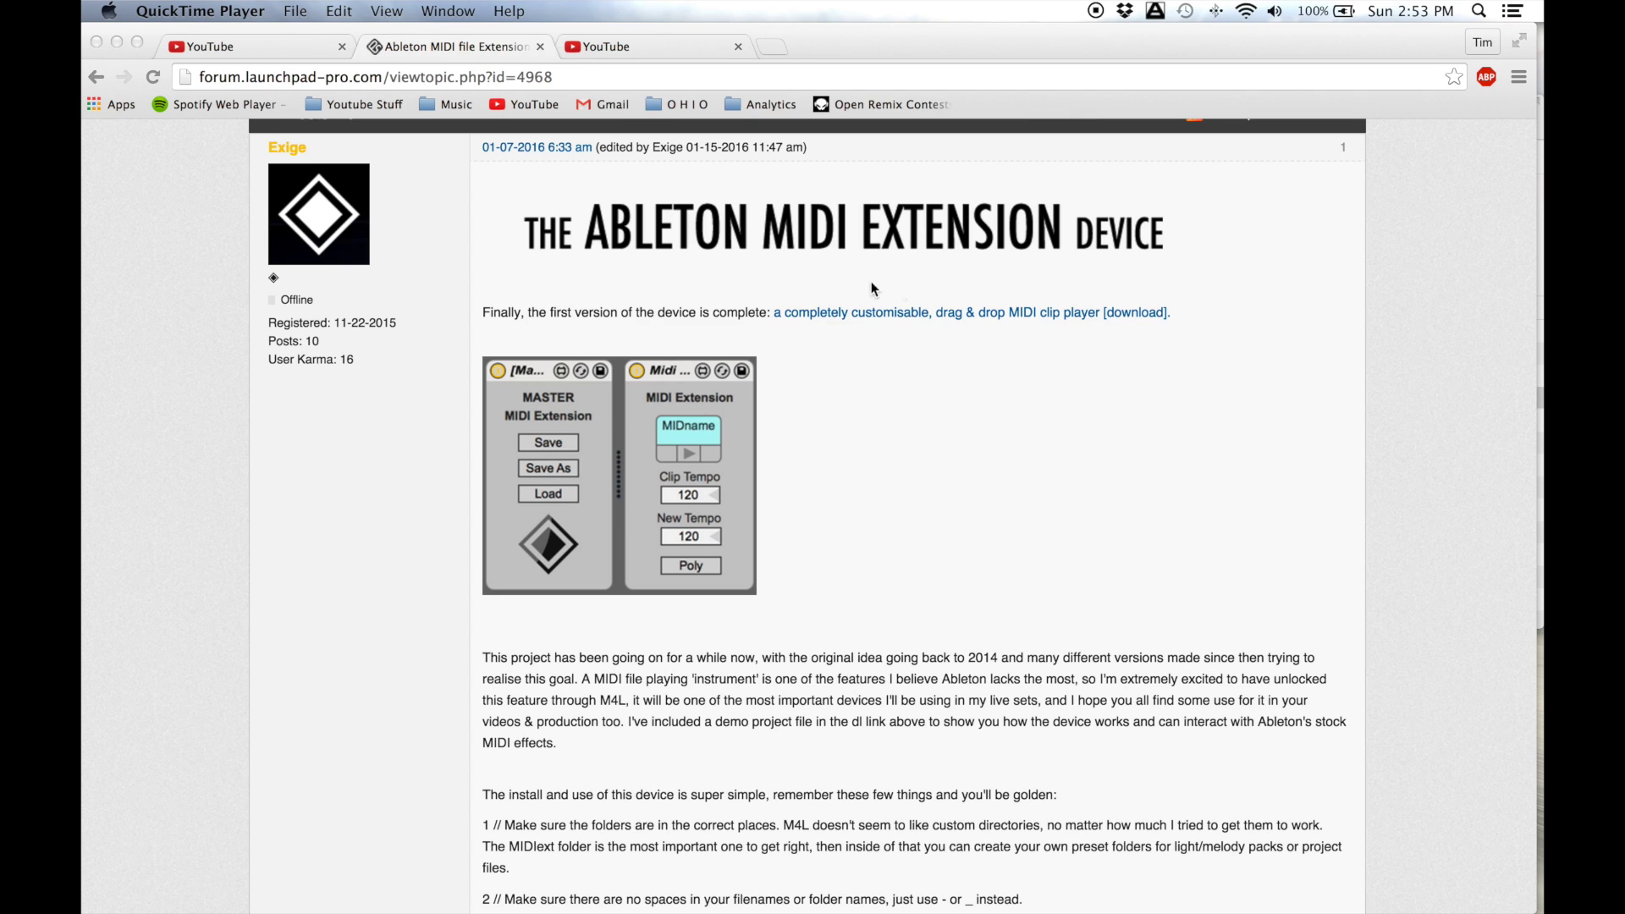
Download the MIDI Extension v1.0 zip archive from the link in the forum post.
{"action": "left_click", "coordinate": [907, 266]}
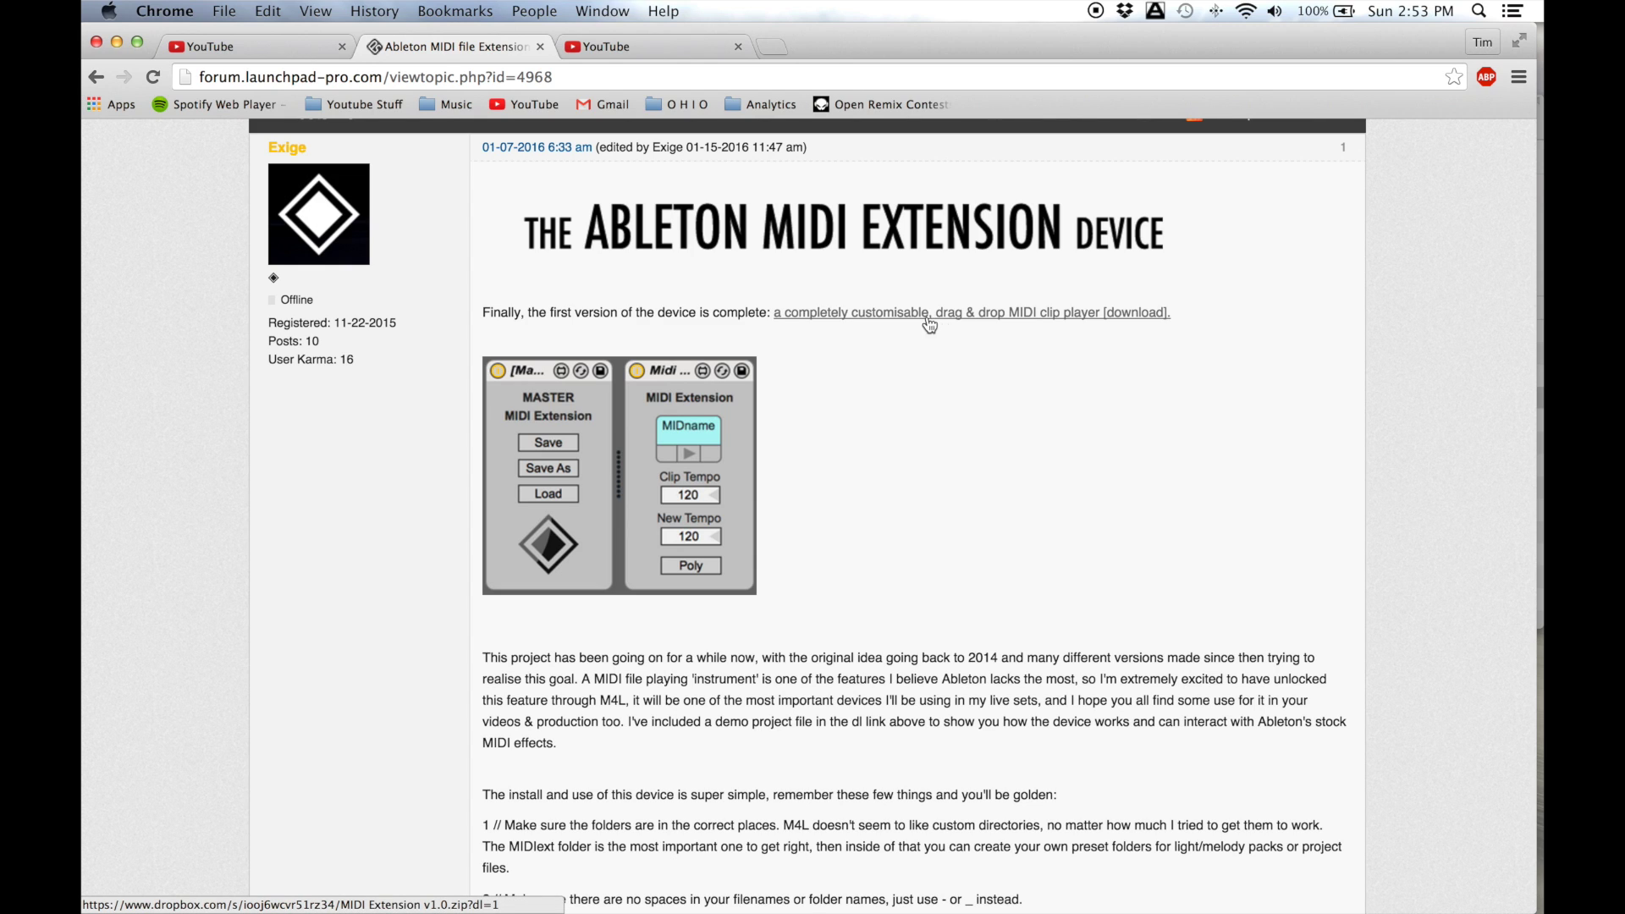
{"action": "left_click", "coordinate": [899, 314]}
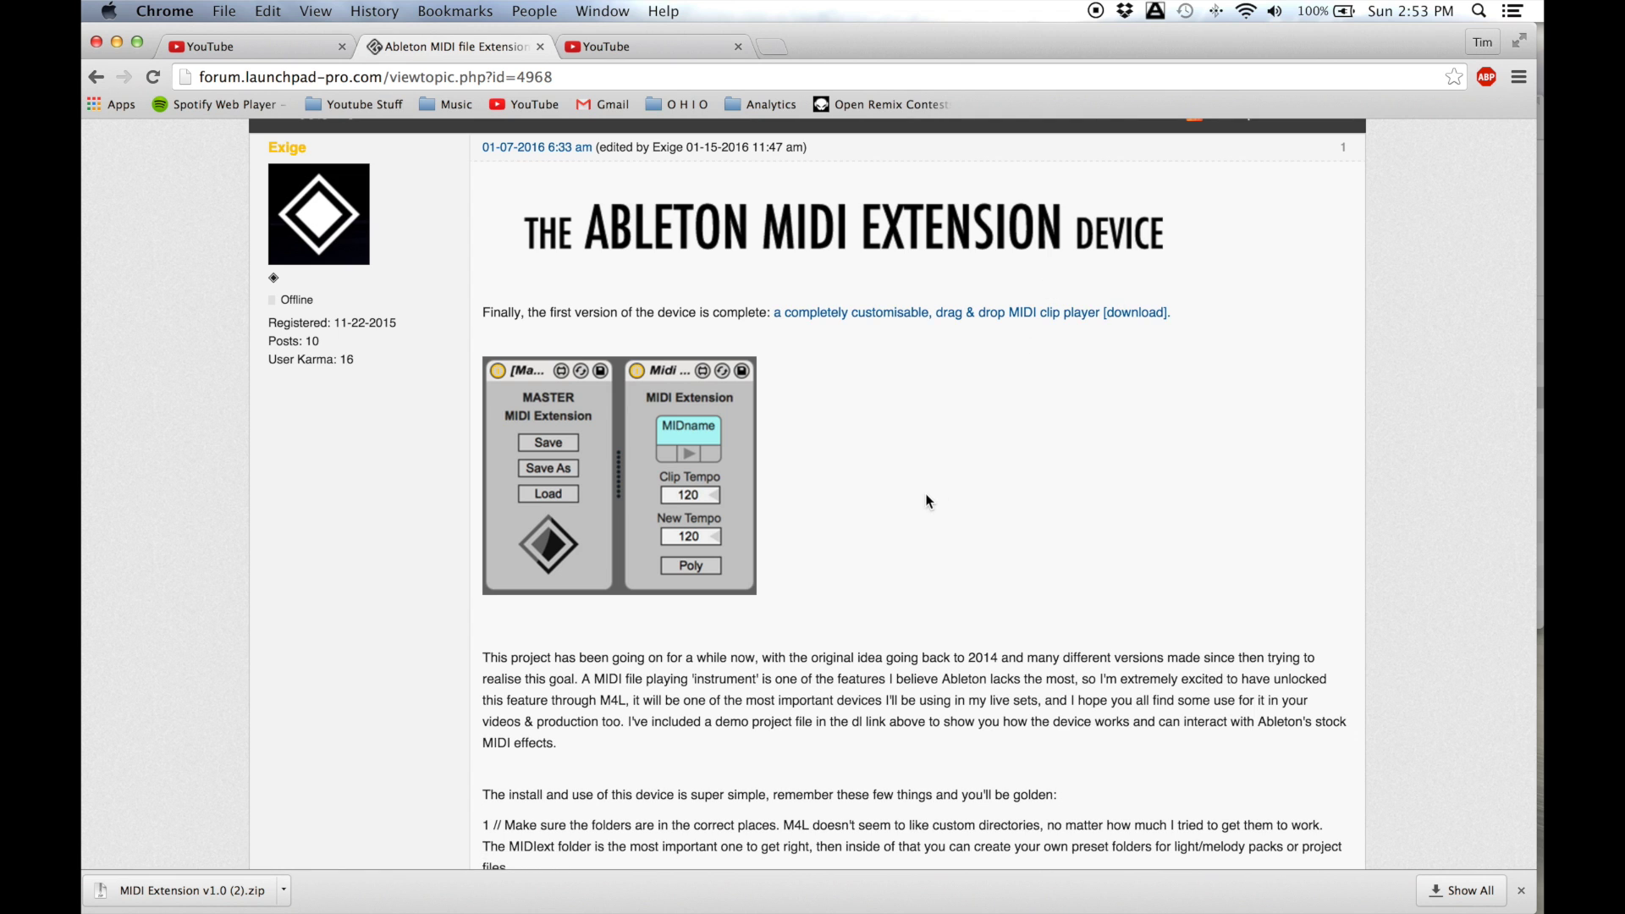
Examine the forum post's install instructions, including the Windows and Mac directories for the MIDI Extension v1.0 folder.
{"action": "scroll", "coordinate": [930, 493], "scroll_direction": "down", "scroll_amount": 3}
{"action": "scroll", "coordinate": [930, 493], "scroll_direction": "down", "scroll_amount": 15}
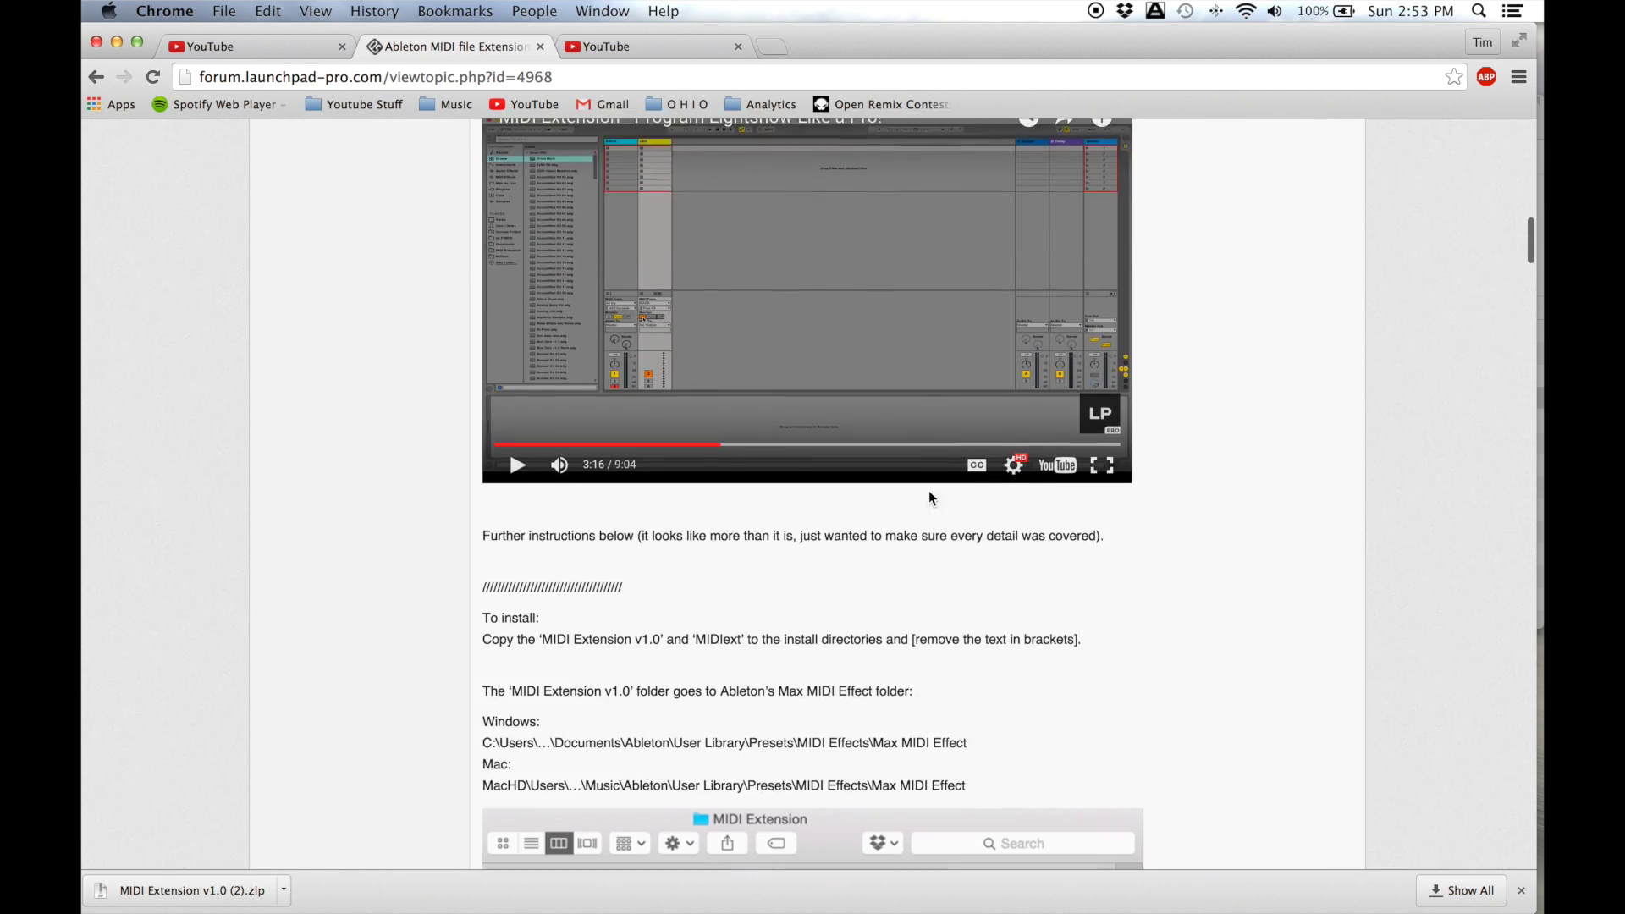
{"action": "scroll", "coordinate": [929, 498], "scroll_direction": "down", "scroll_amount": 2}
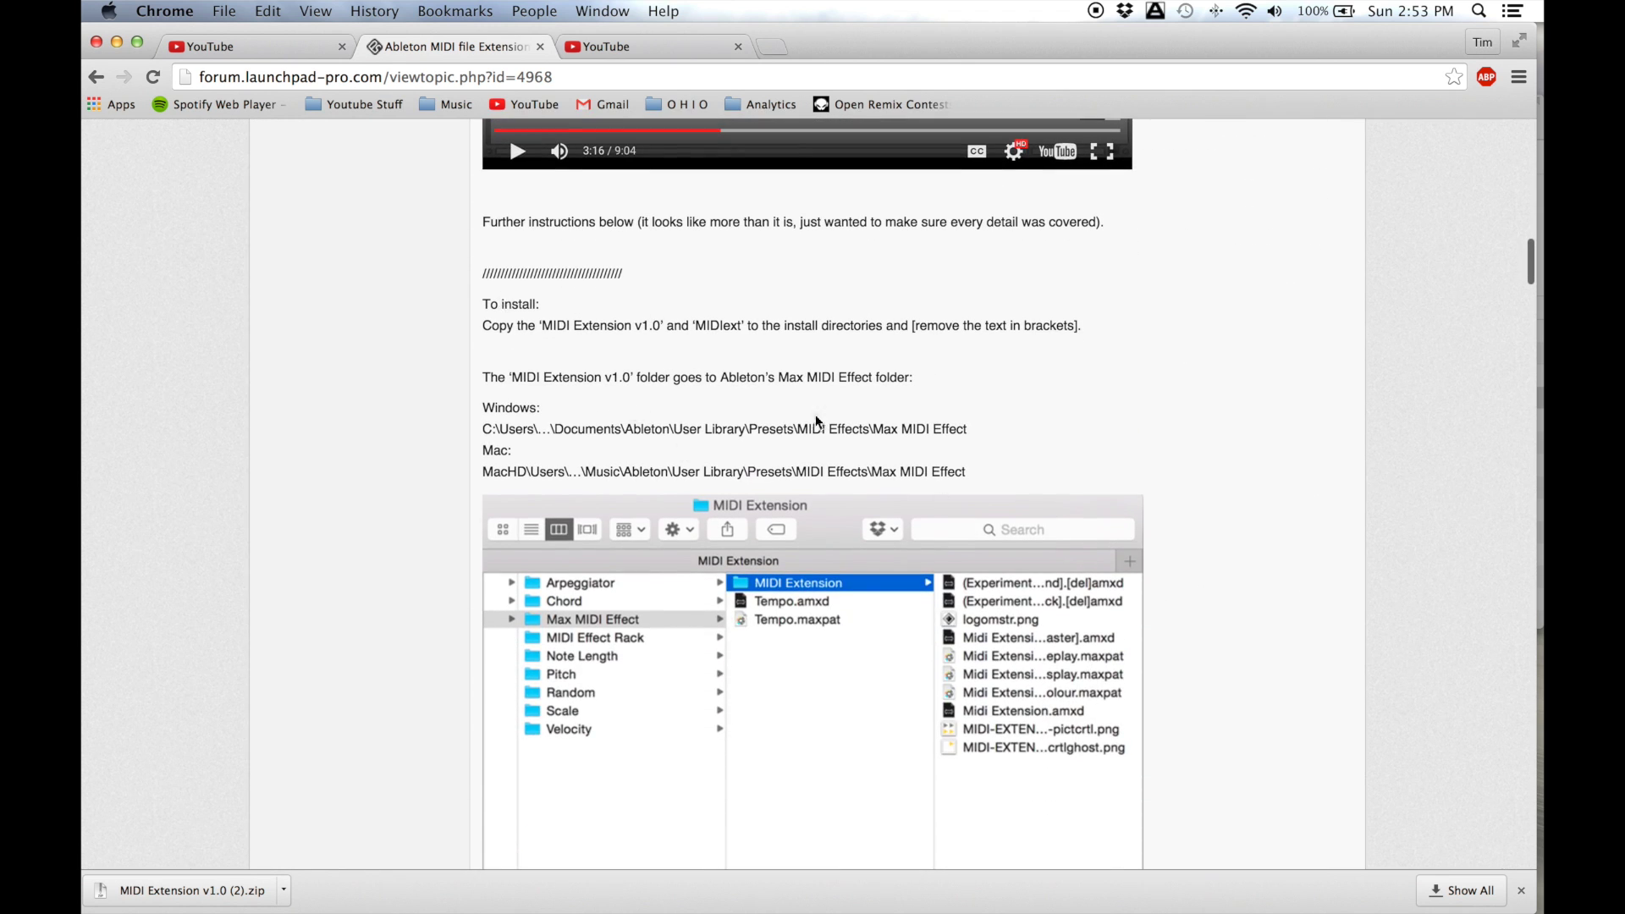
{"action": "left_click", "coordinate": [540, 407]}
{"action": "left_click", "coordinate": [967, 429], "text": "shift"}
{"action": "left_click", "coordinate": [865, 412]}
{"action": "scroll", "coordinate": [865, 412], "scroll_direction": "up", "scroll_amount": 15}
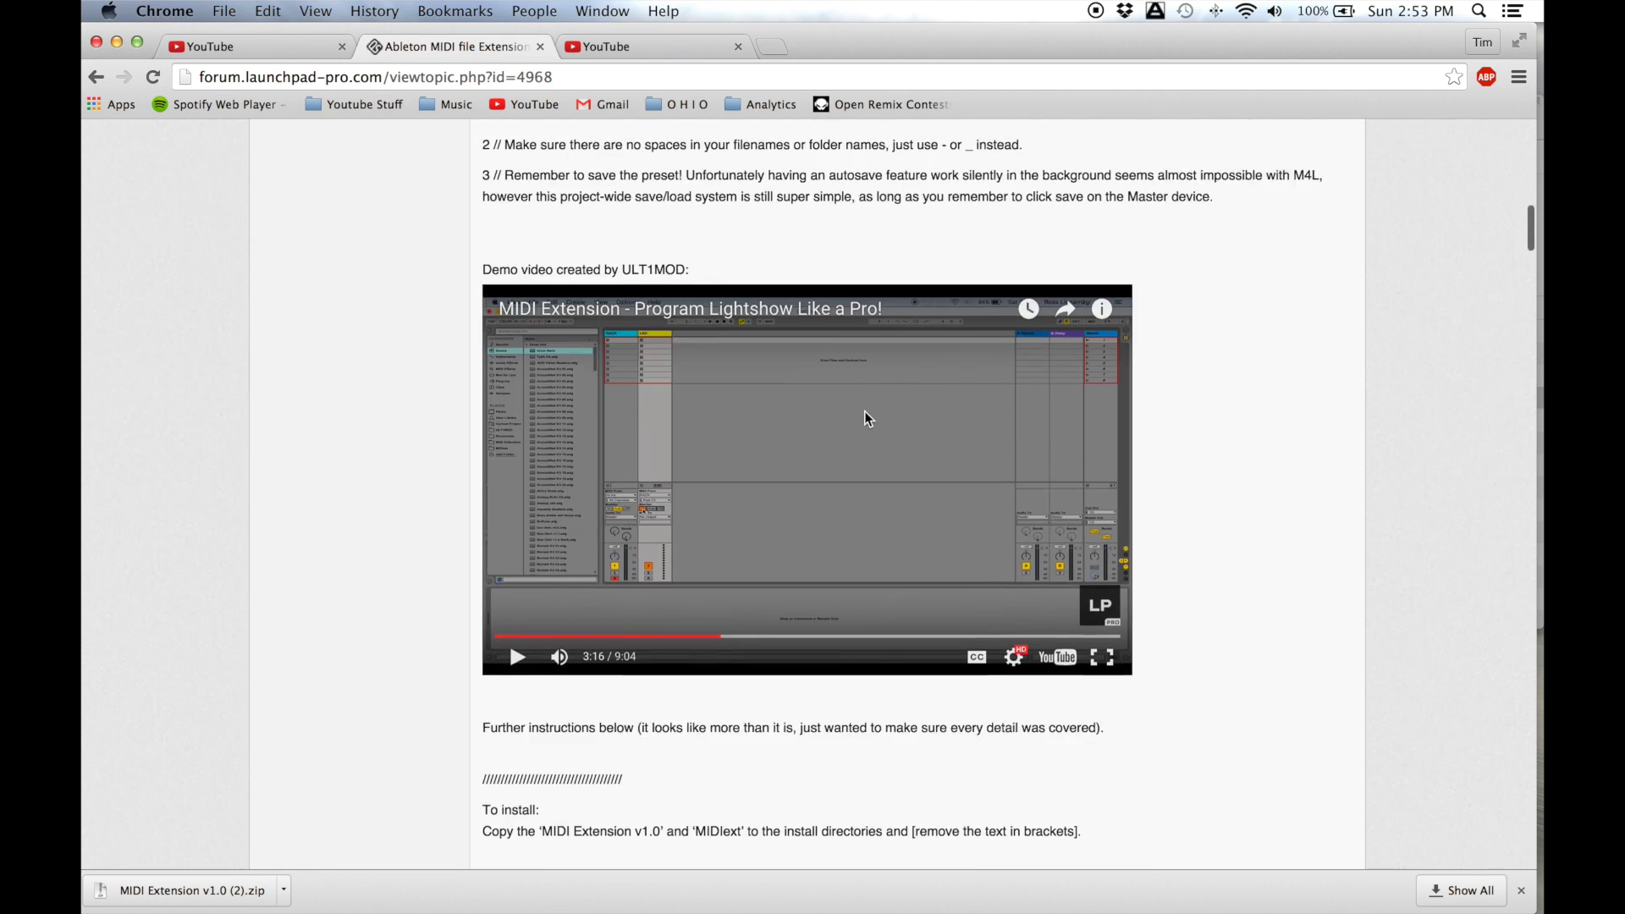
{"action": "scroll", "coordinate": [866, 408], "scroll_direction": "up", "scroll_amount": 3}
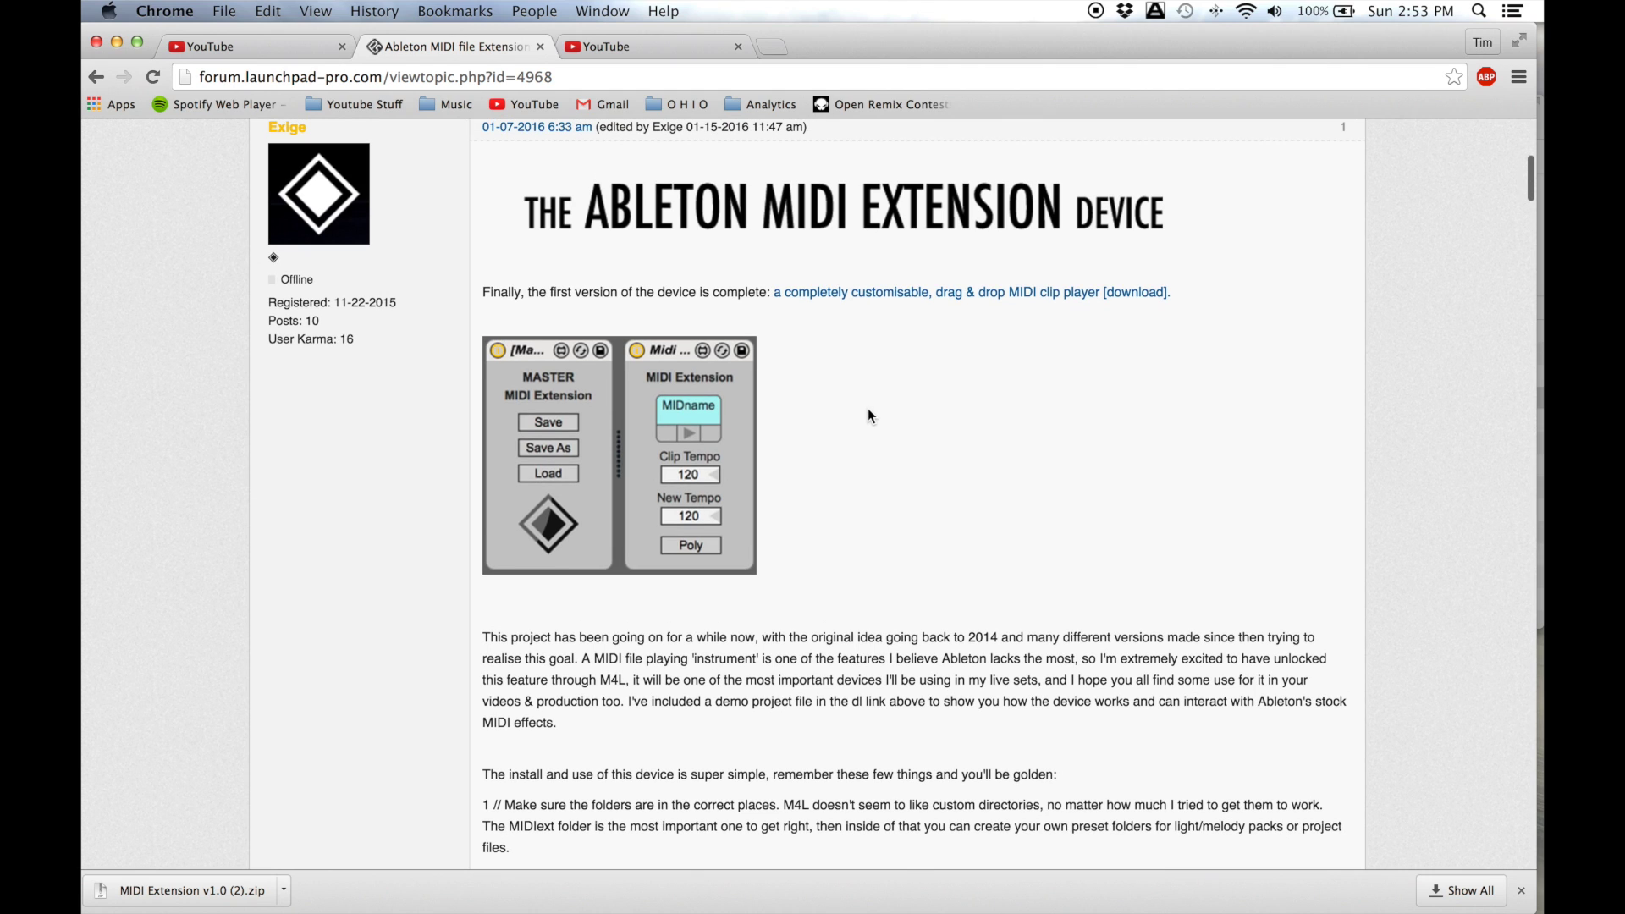
Extract the downloaded MIDI Extension v1.0 (2).zip and move the resulting MIDI Extension v1.0 2 folder onto the desktop.
{"action": "left_click", "coordinate": [227, 893]}
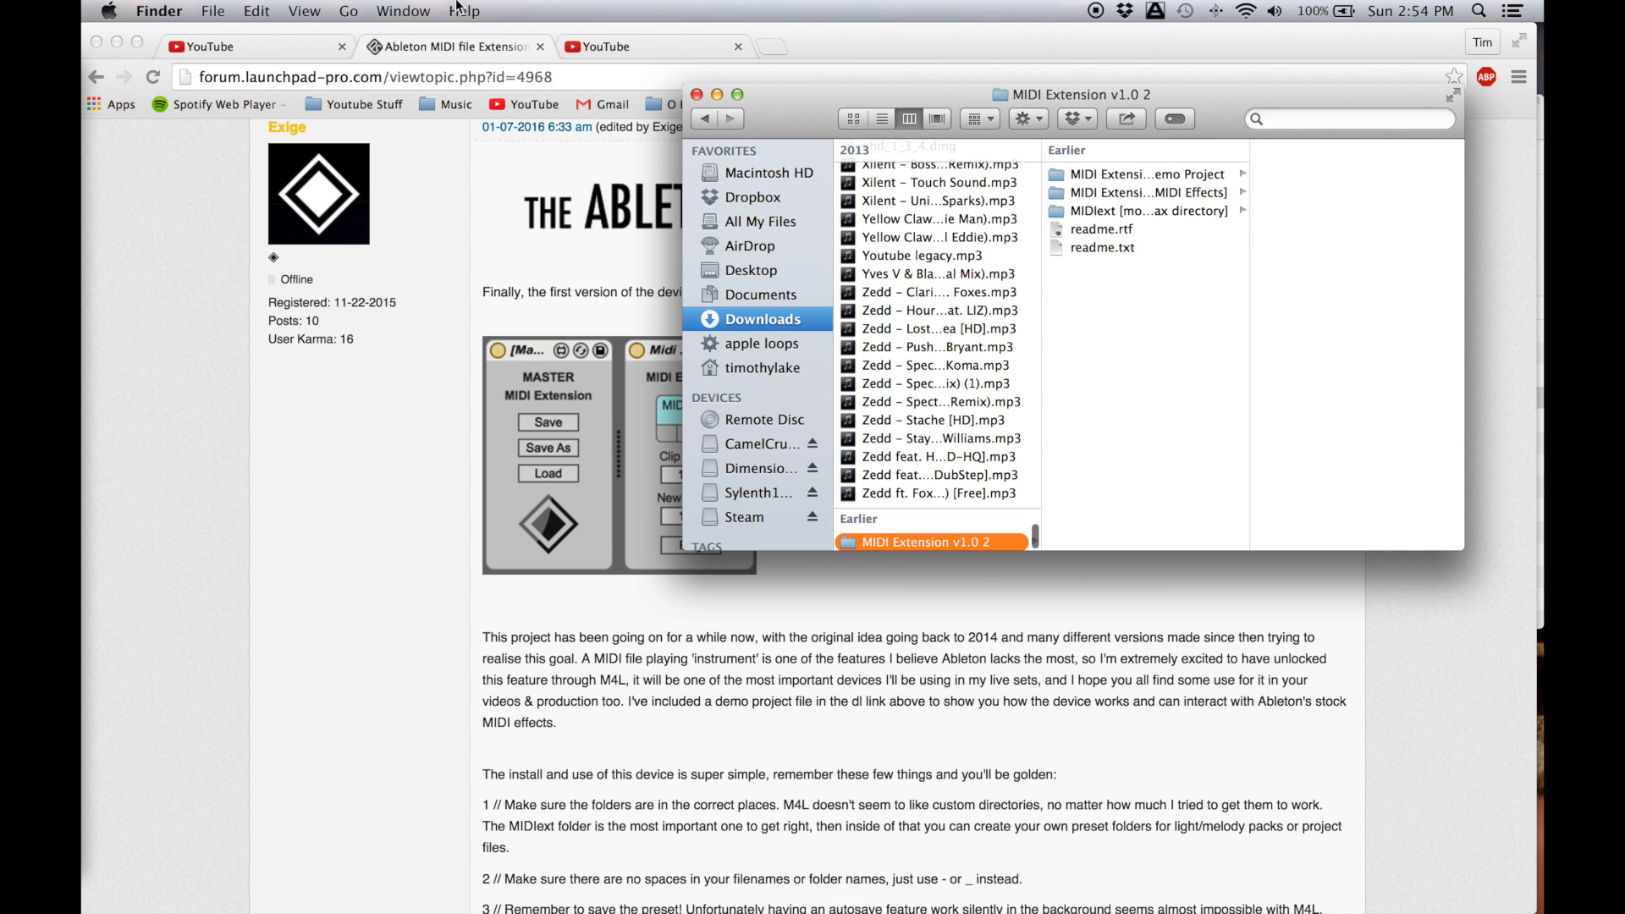
{"action": "left_click", "coordinate": [116, 41]}
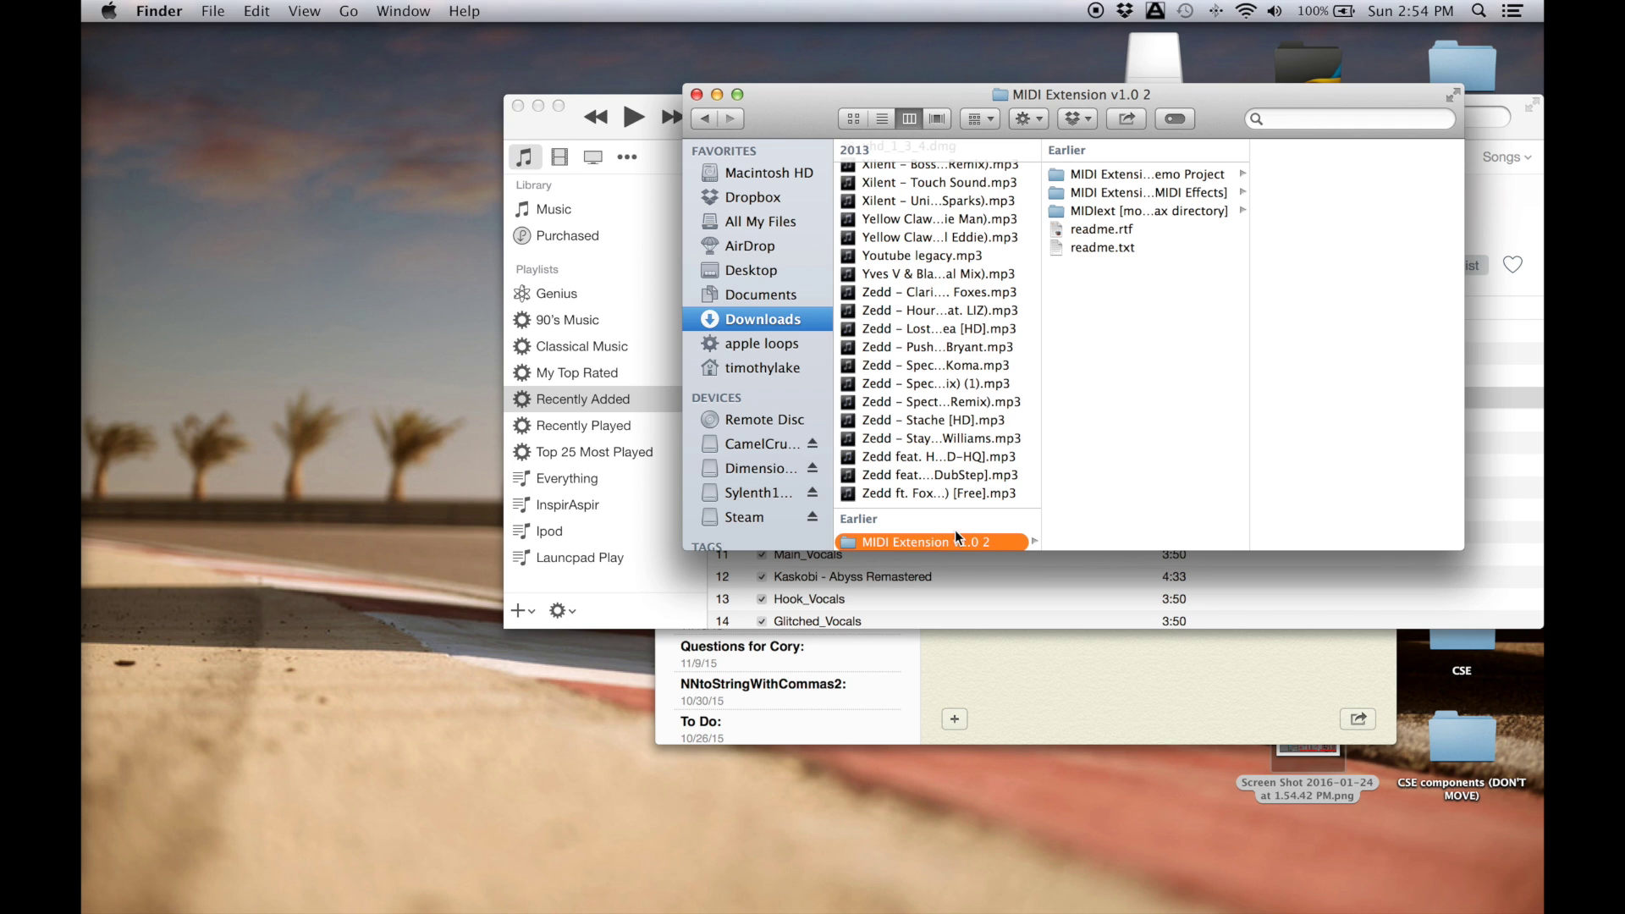
{"action": "left_click_drag", "start_coordinate": [957, 531], "coordinate": [347, 180]}
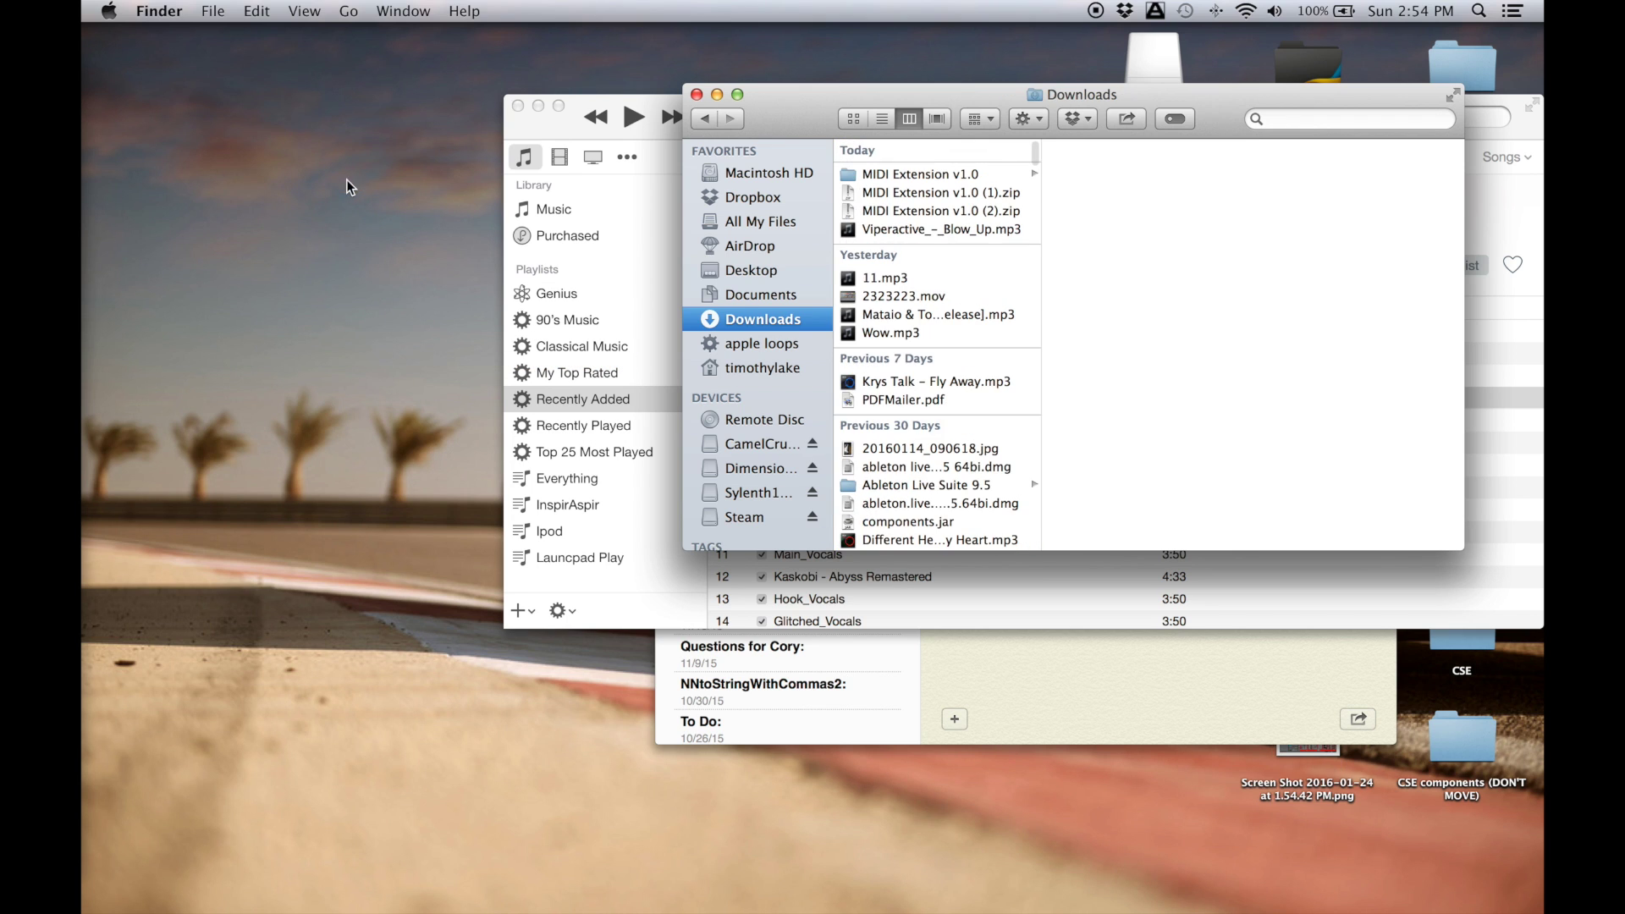
Clear the open Finder, iTunes and Notes windows, and place the MIDI Extension v1.0 2 folder in an empty desktop area.
{"action": "left_click", "coordinate": [697, 94]}
{"action": "key", "text": "super+w"}
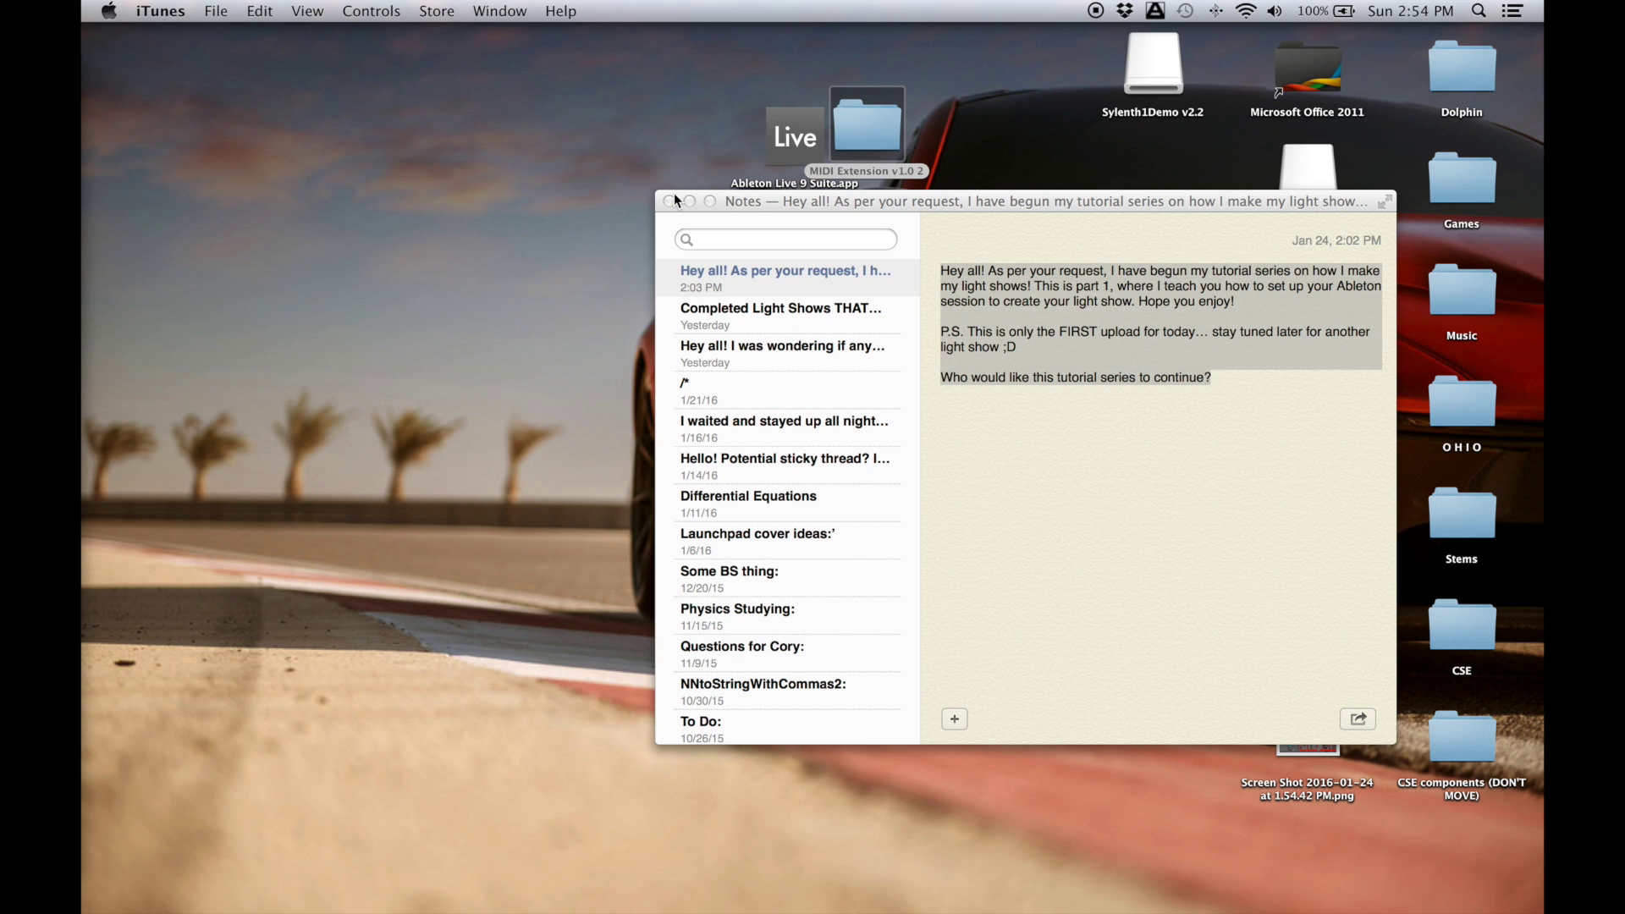
{"action": "left_click", "coordinate": [675, 201]}
{"action": "left_click_drag", "start_coordinate": [872, 114], "coordinate": [500, 308]}
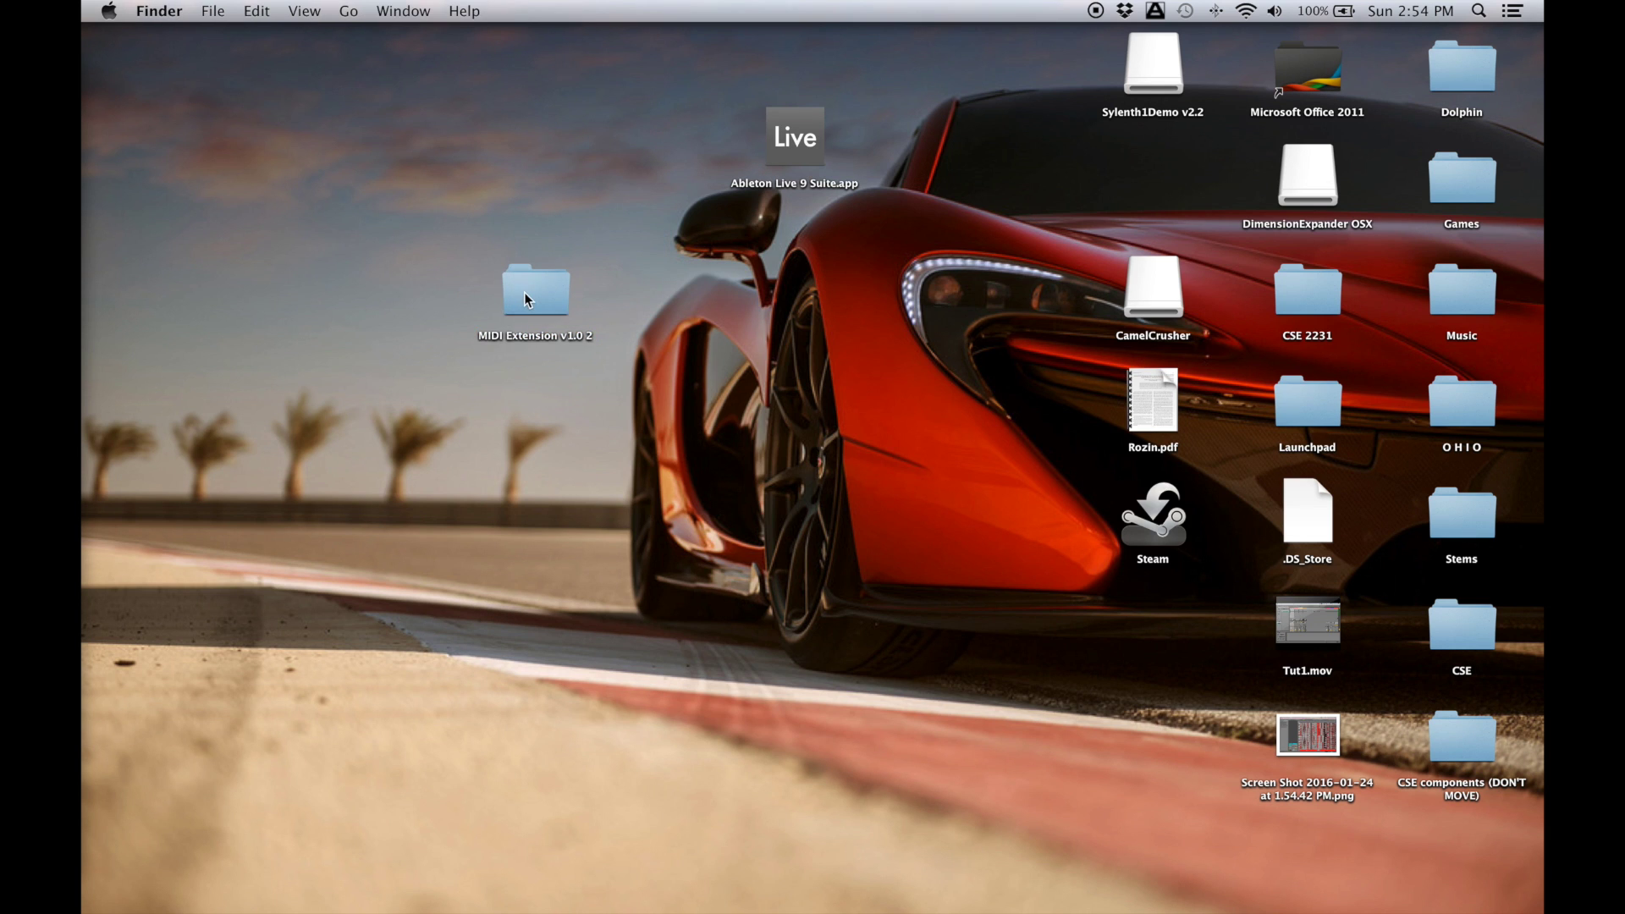
Open the MIDI Extension v1.0 2 folder on the desktop and examine its demo project, MIDI Extension and MIDIext subfolders.
{"action": "double_click", "coordinate": [526, 292]}
{"action": "left_click_drag", "start_coordinate": [897, 138], "coordinate": [1194, 133]}
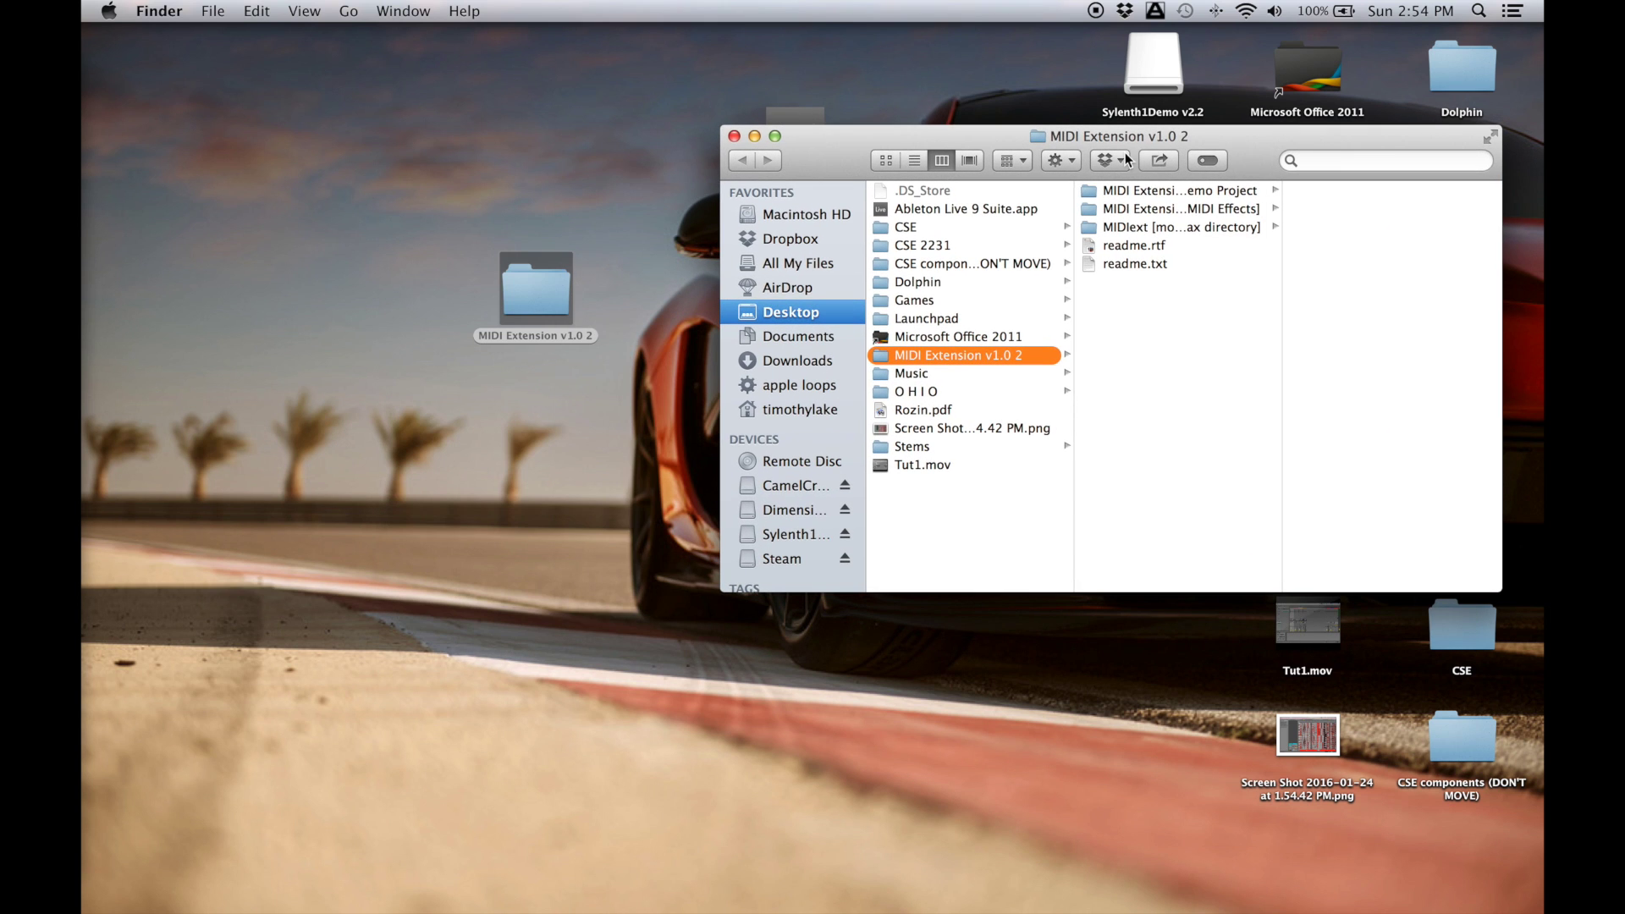
{"action": "left_click", "coordinate": [1171, 209]}
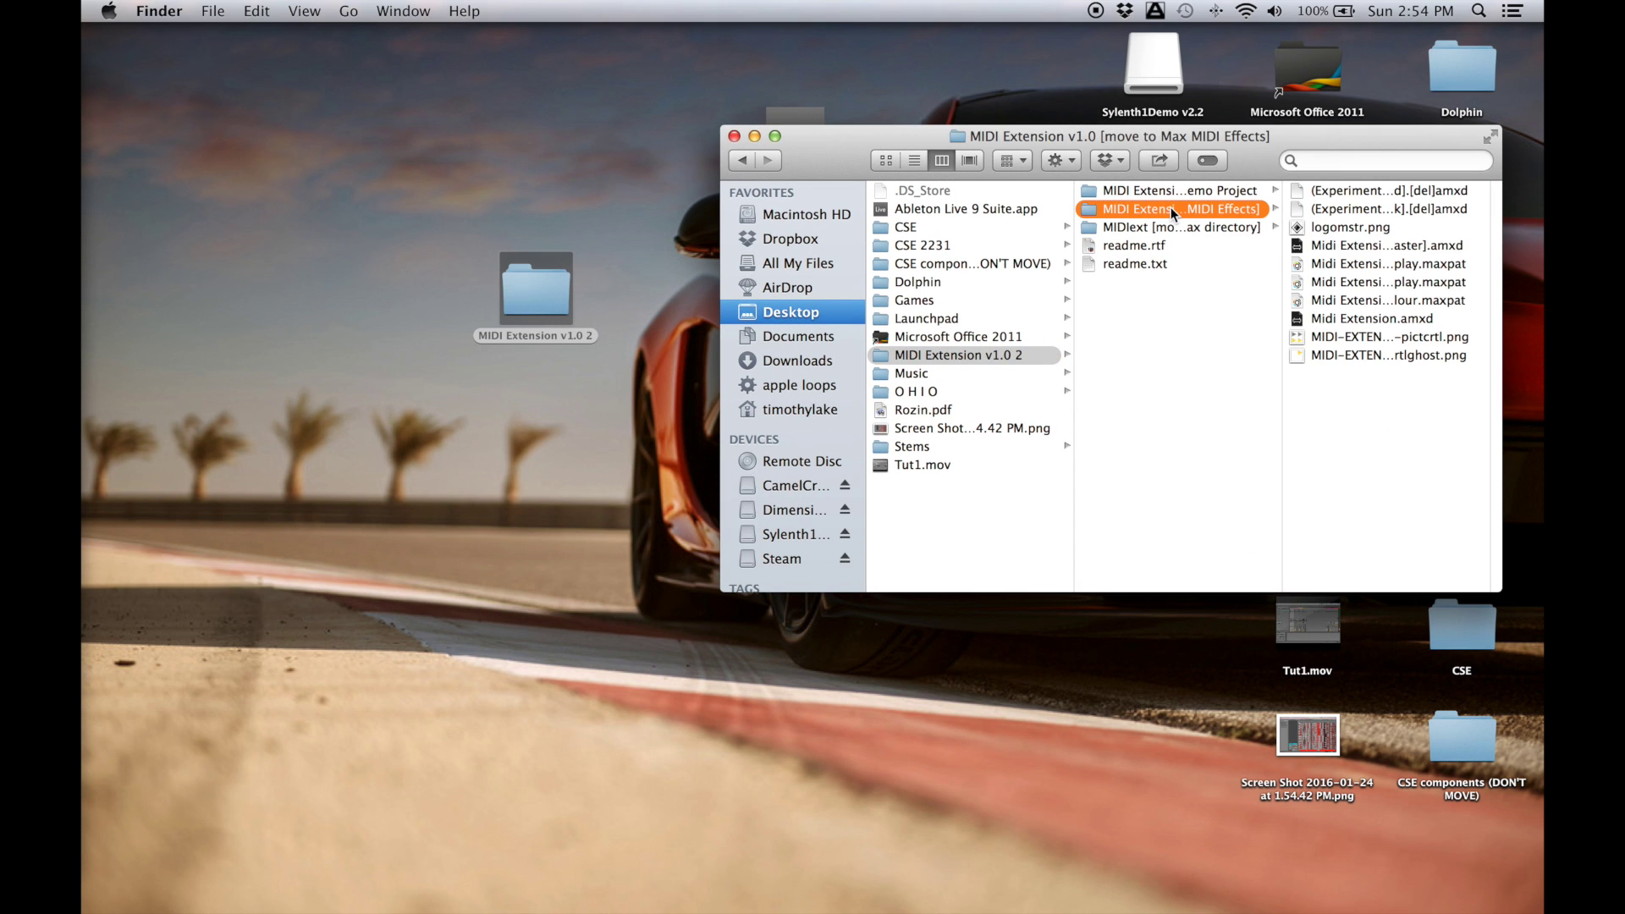
{"action": "key", "text": "Up"}
{"action": "key", "text": "Down"}
{"action": "key", "text": "Down"}
{"action": "key", "text": "Up"}
{"action": "key", "text": "Up"}
{"action": "key", "text": "Down"}
{"action": "key", "text": "Down"}
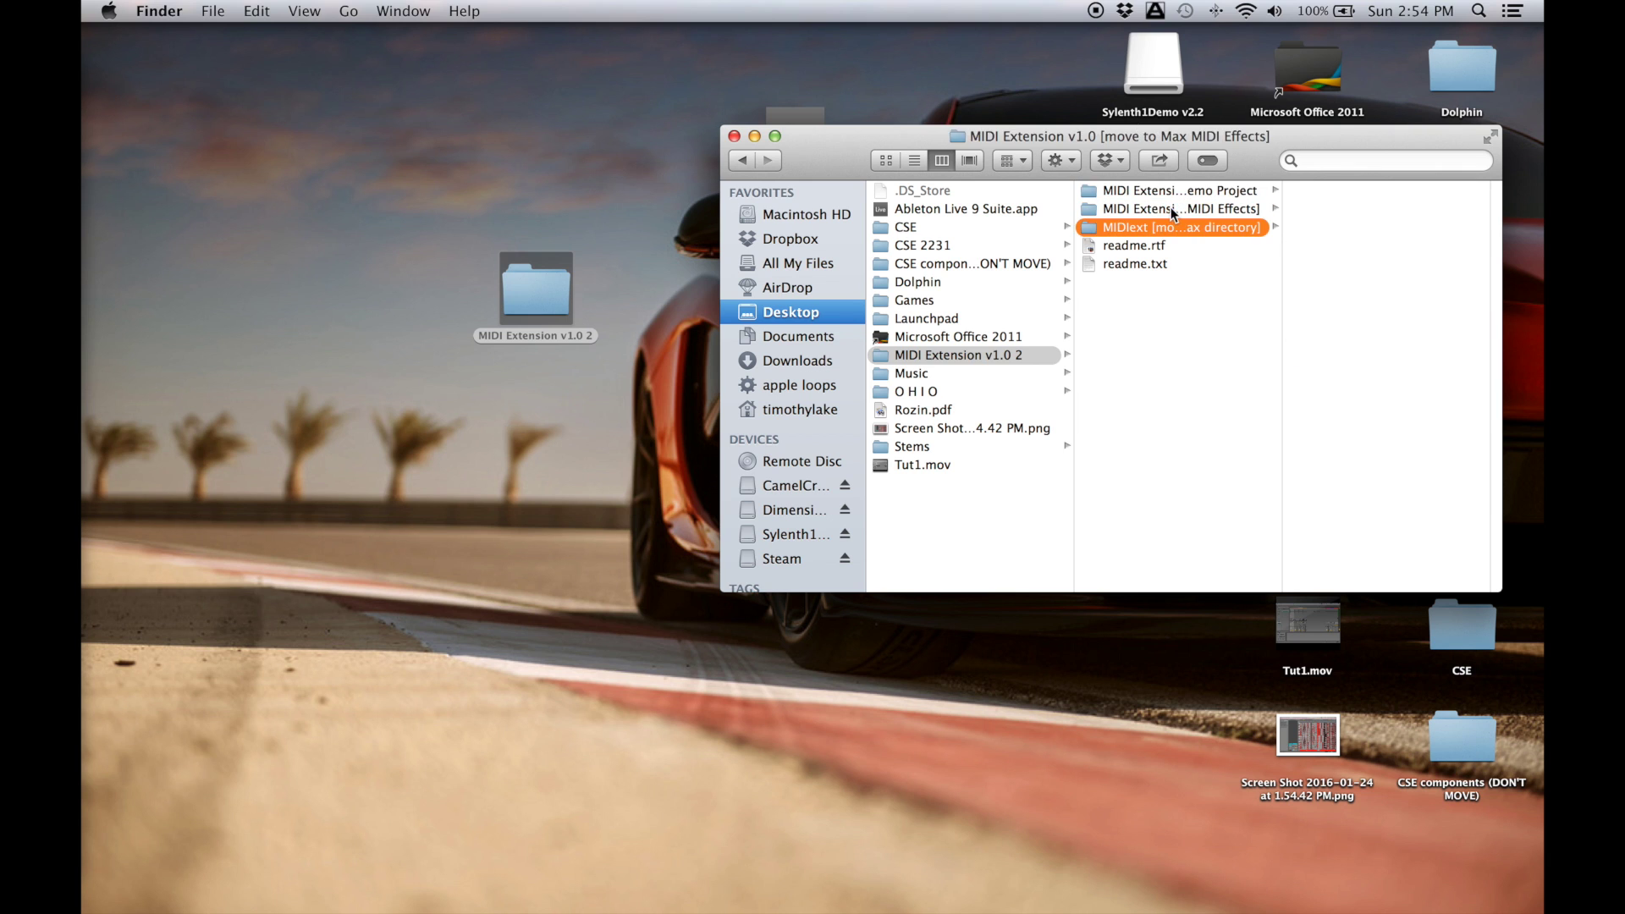
{"action": "key", "text": "Up"}
{"action": "key", "text": "Up"}
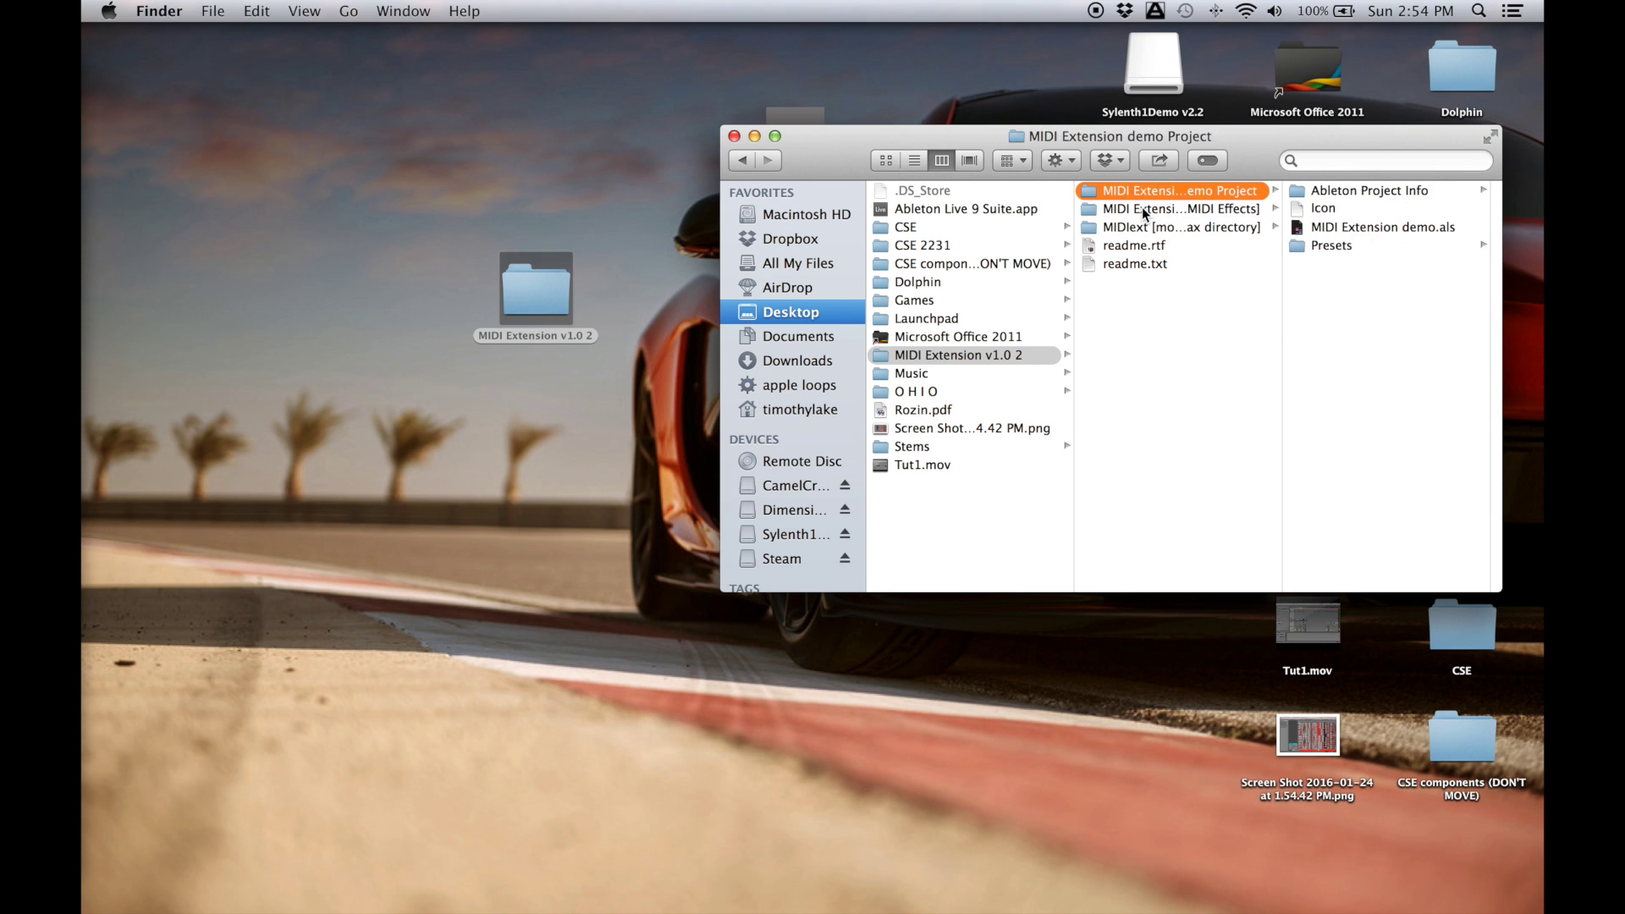
{"action": "key", "text": "Down"}
{"action": "key", "text": "Down"}
{"action": "key", "text": "Up"}
{"action": "key", "text": "Down"}
{"action": "key", "text": "Up"}
{"action": "key", "text": "Up"}
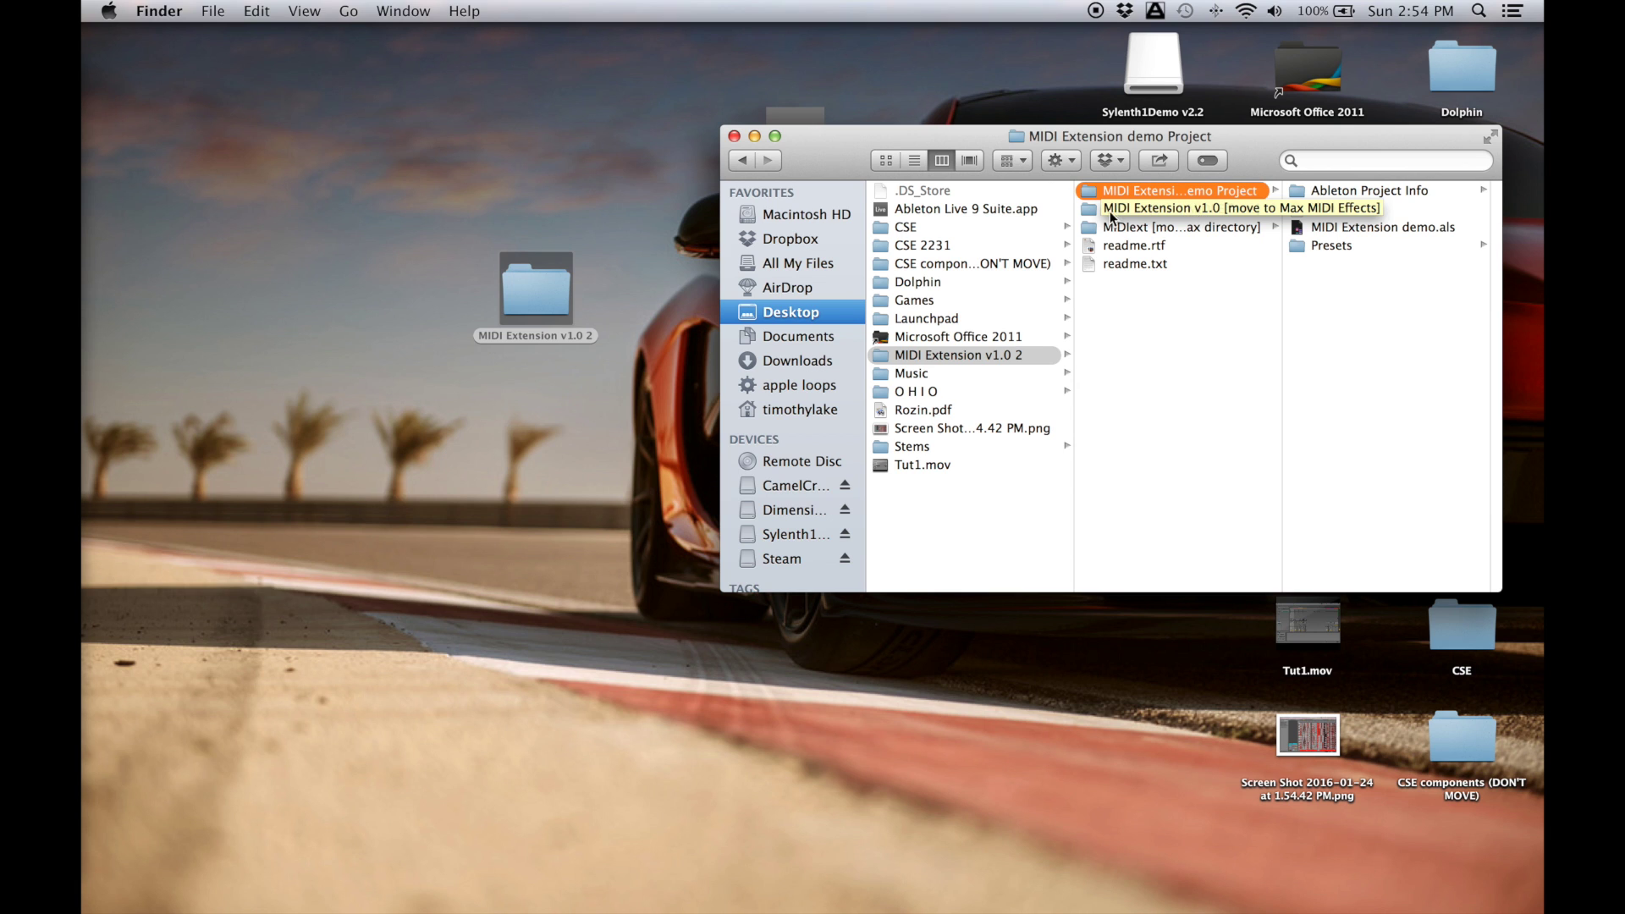
Copy the subfolder "MIDI Extension v1.0 [move to Max MIDI Effects]".
{"action": "left_click", "coordinate": [1166, 210]}
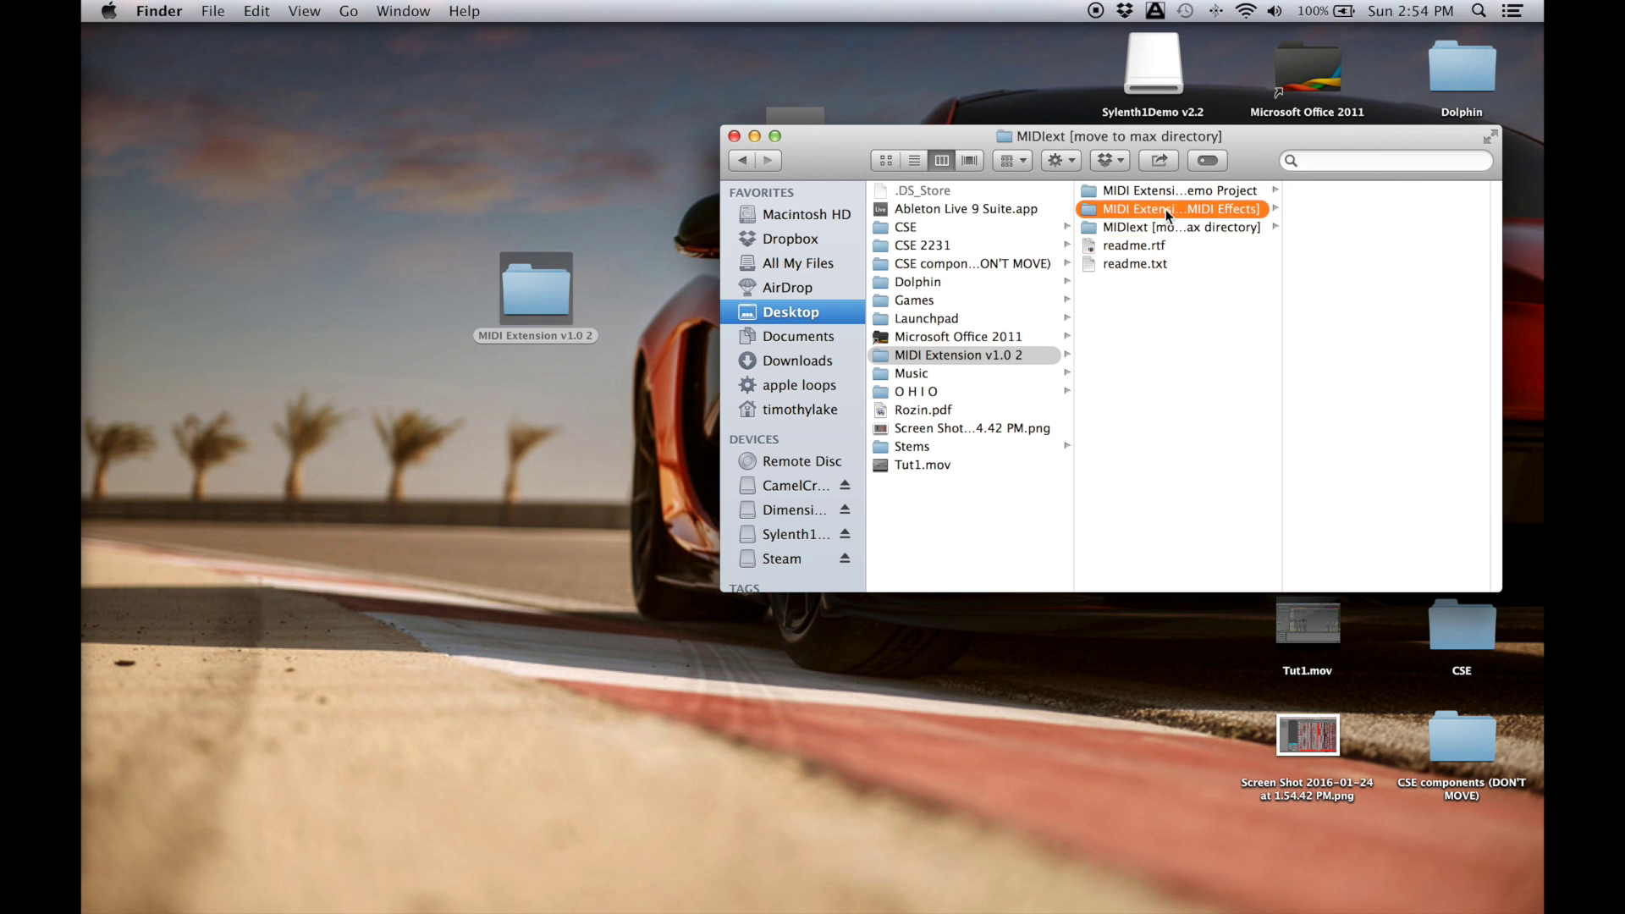
{"action": "key", "text": "Down"}
{"action": "key", "text": "Up"}
{"action": "key", "text": "Down"}
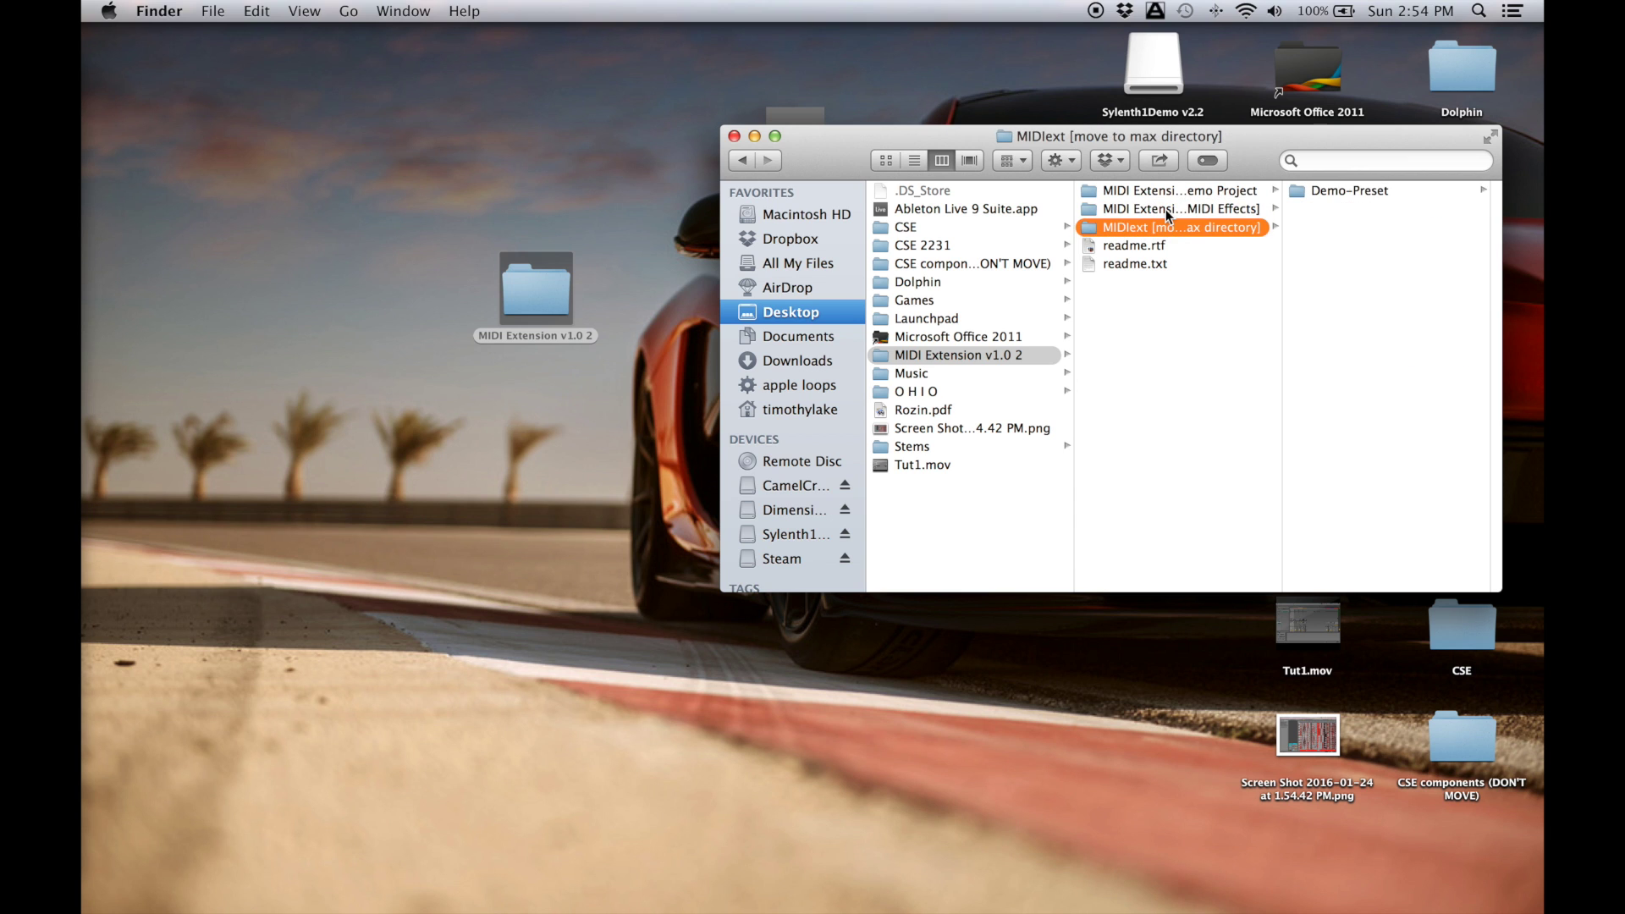
{"action": "key", "text": "Up"}
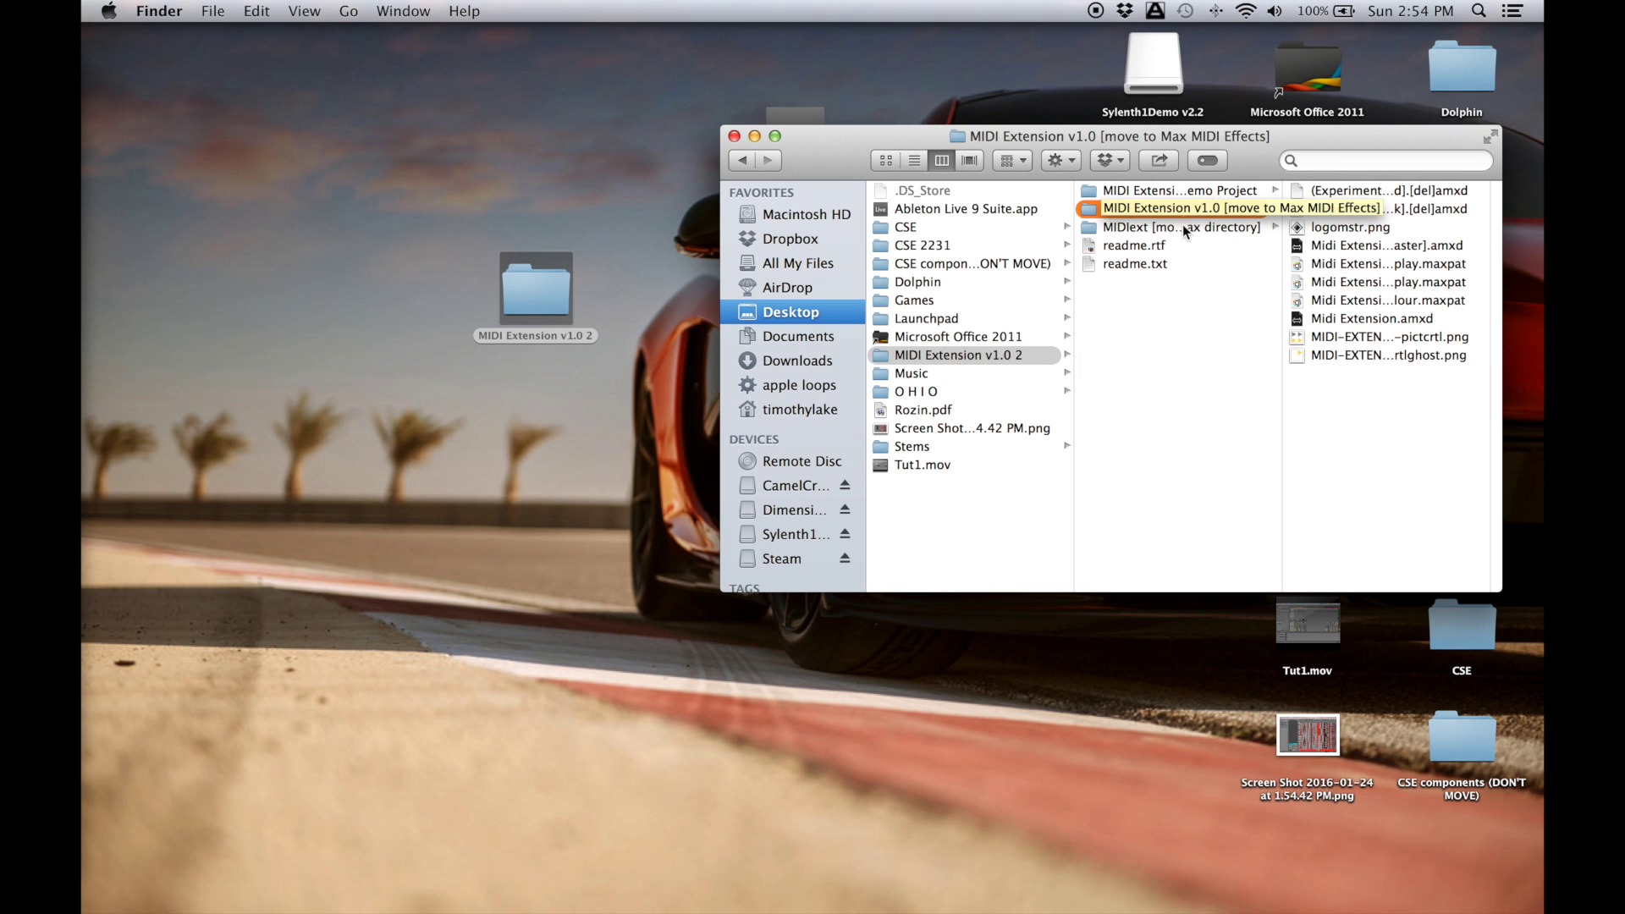
{"action": "key", "text": "super+c"}
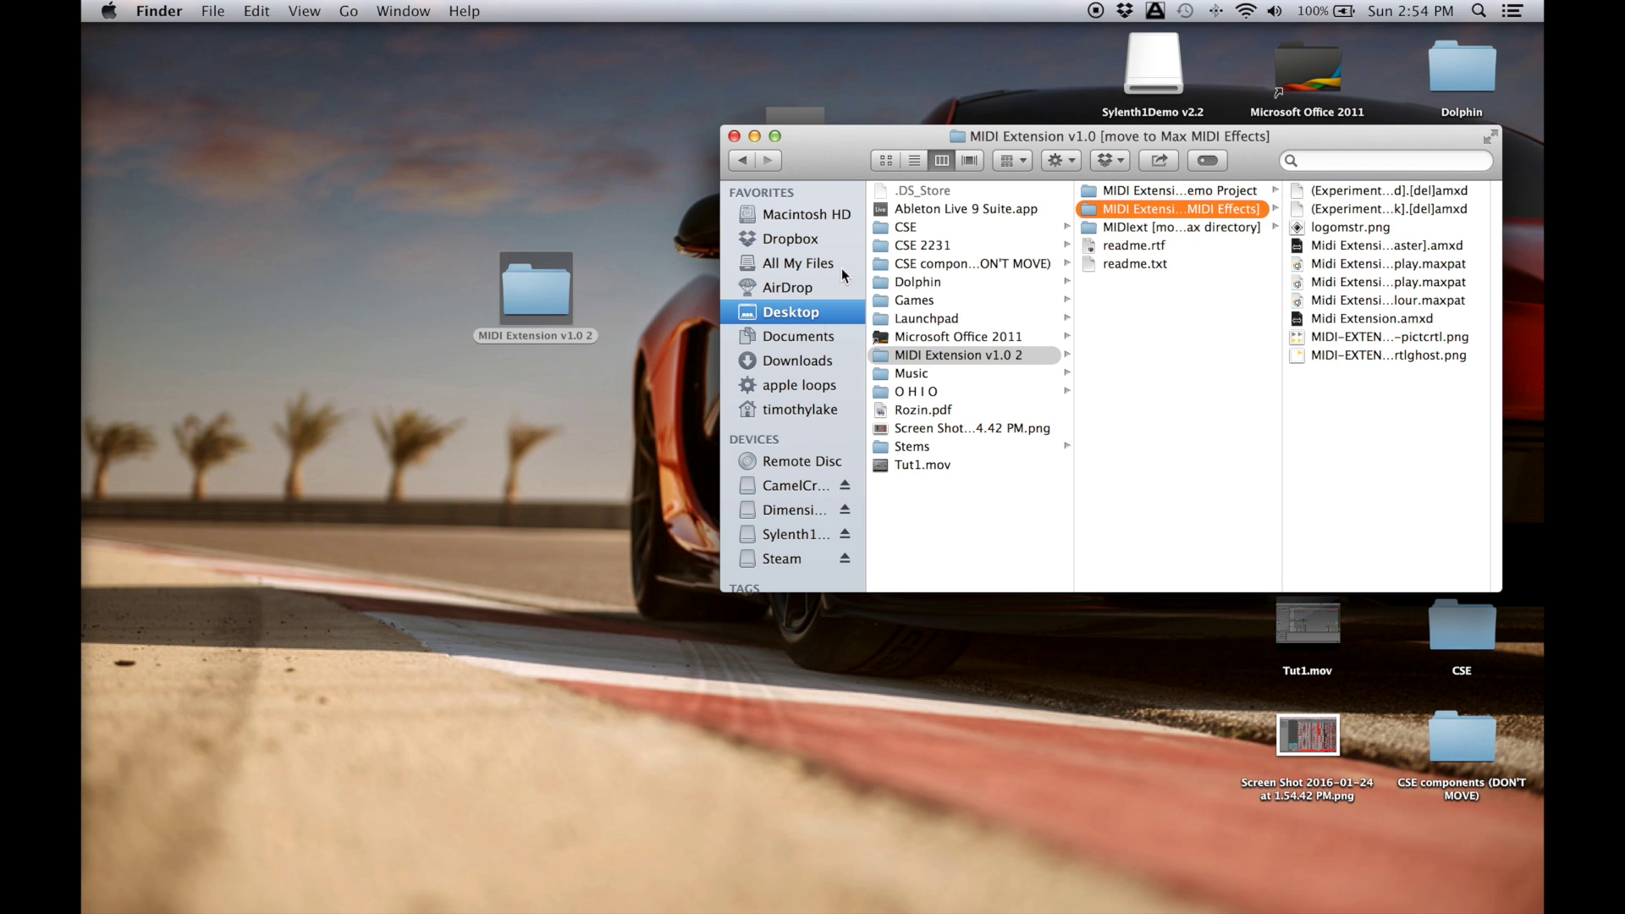
Go to Music/Ableton/User Library/Presets/MIDI Effects/Max MIDI Effect inside the home folder.
{"action": "left_click", "coordinate": [788, 218]}
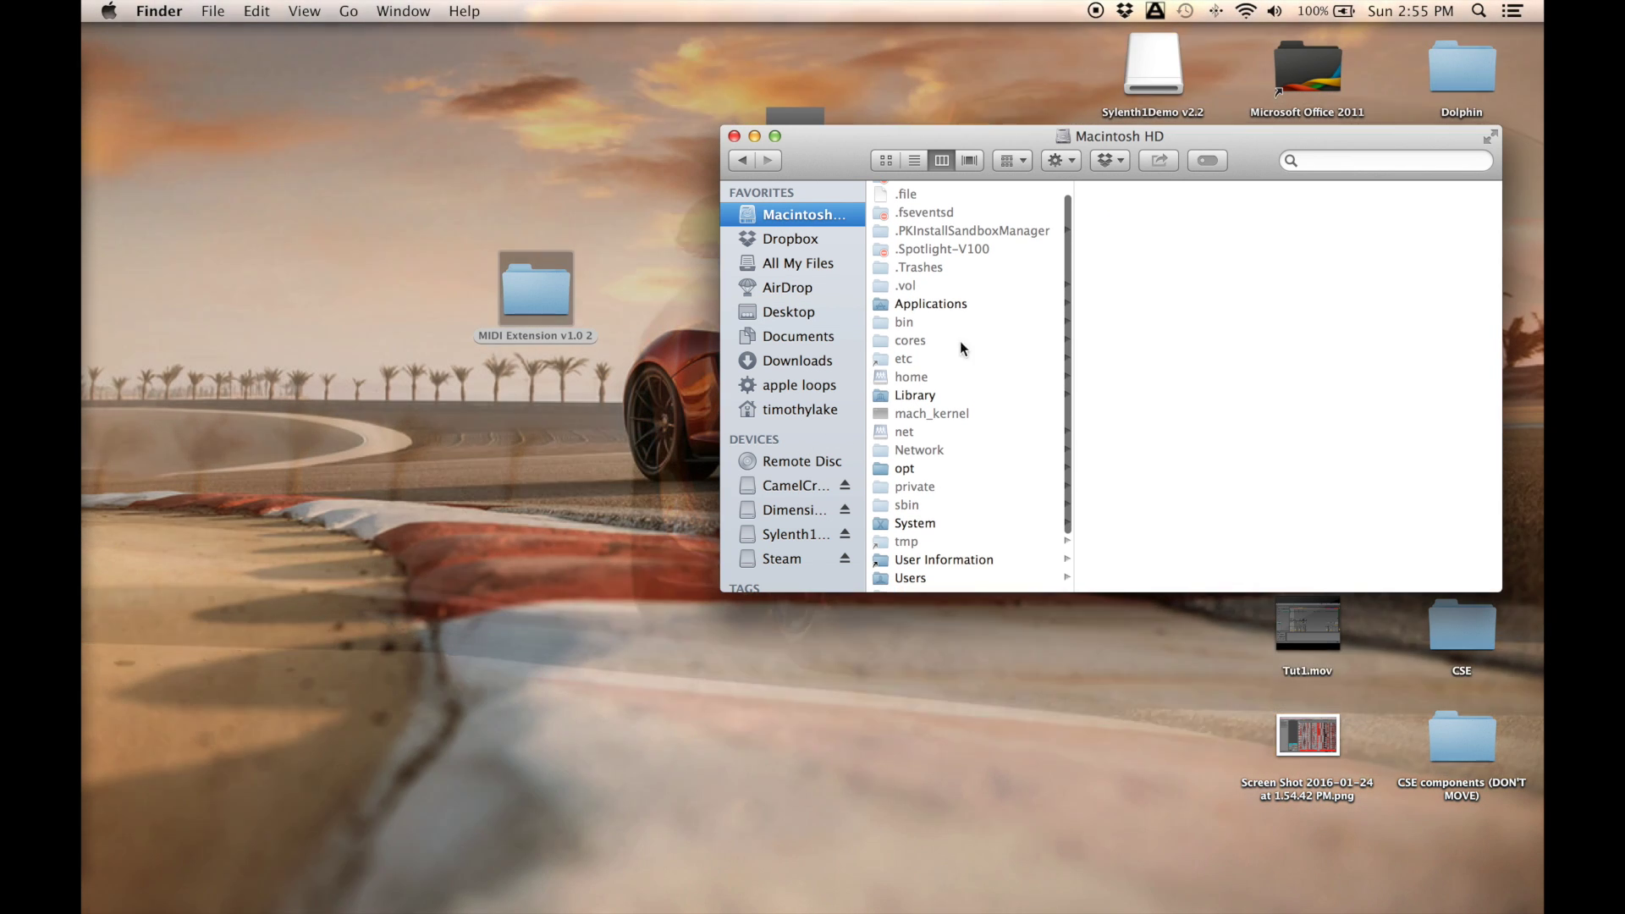
{"action": "left_click", "coordinate": [927, 303]}
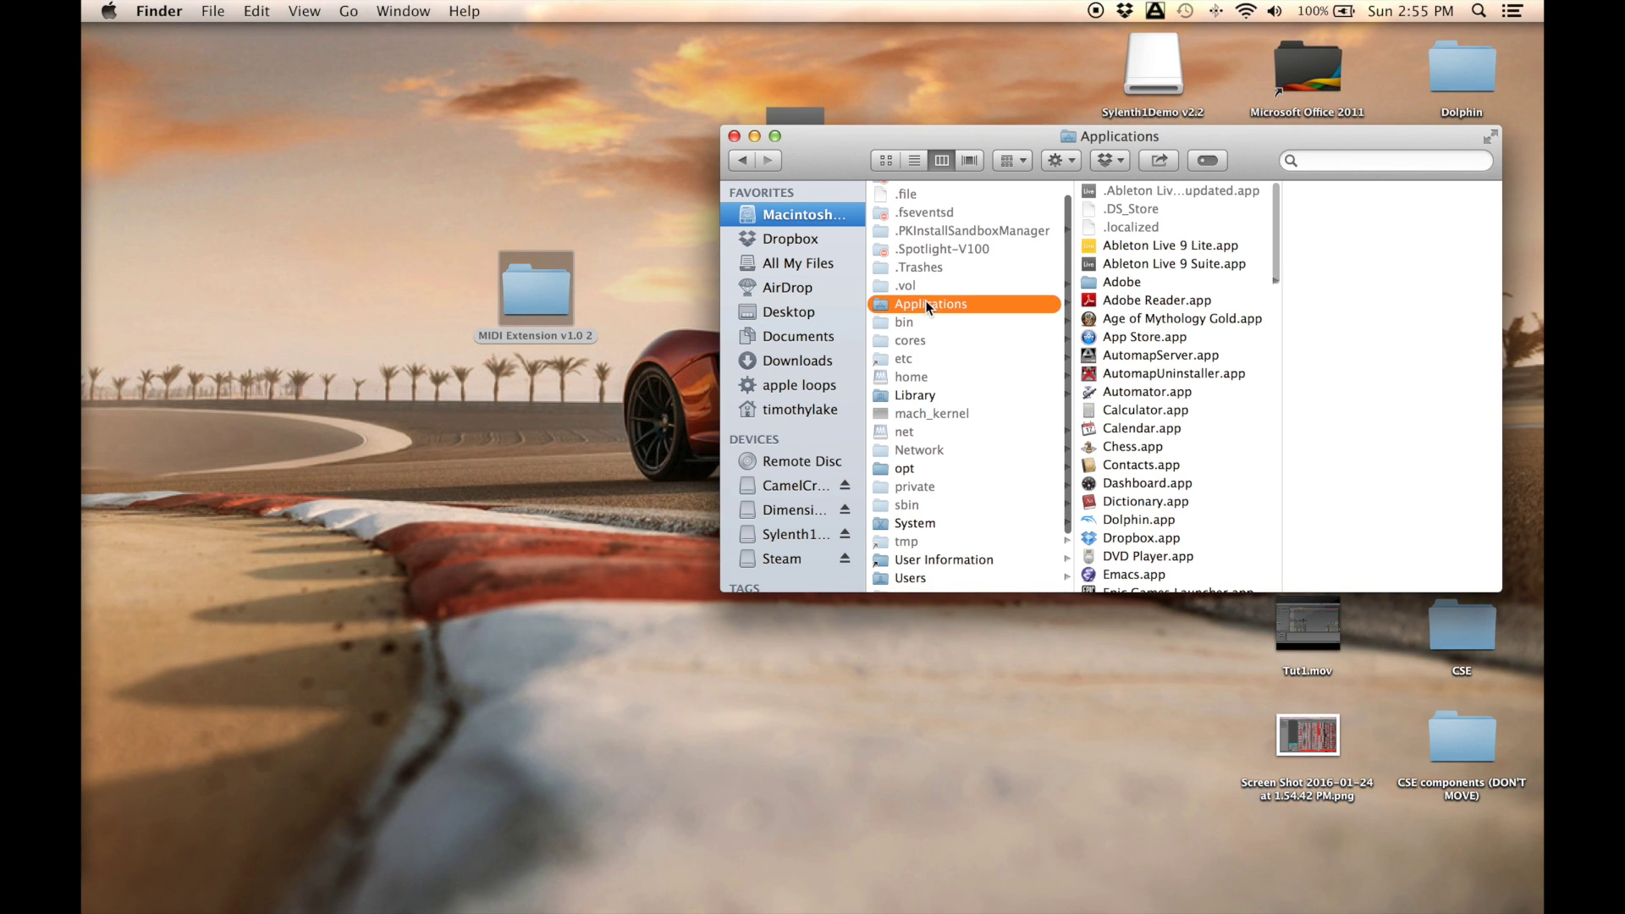
{"action": "left_click", "coordinate": [786, 412]}
{"action": "scroll", "coordinate": [932, 415], "scroll_direction": "down", "scroll_amount": 5}
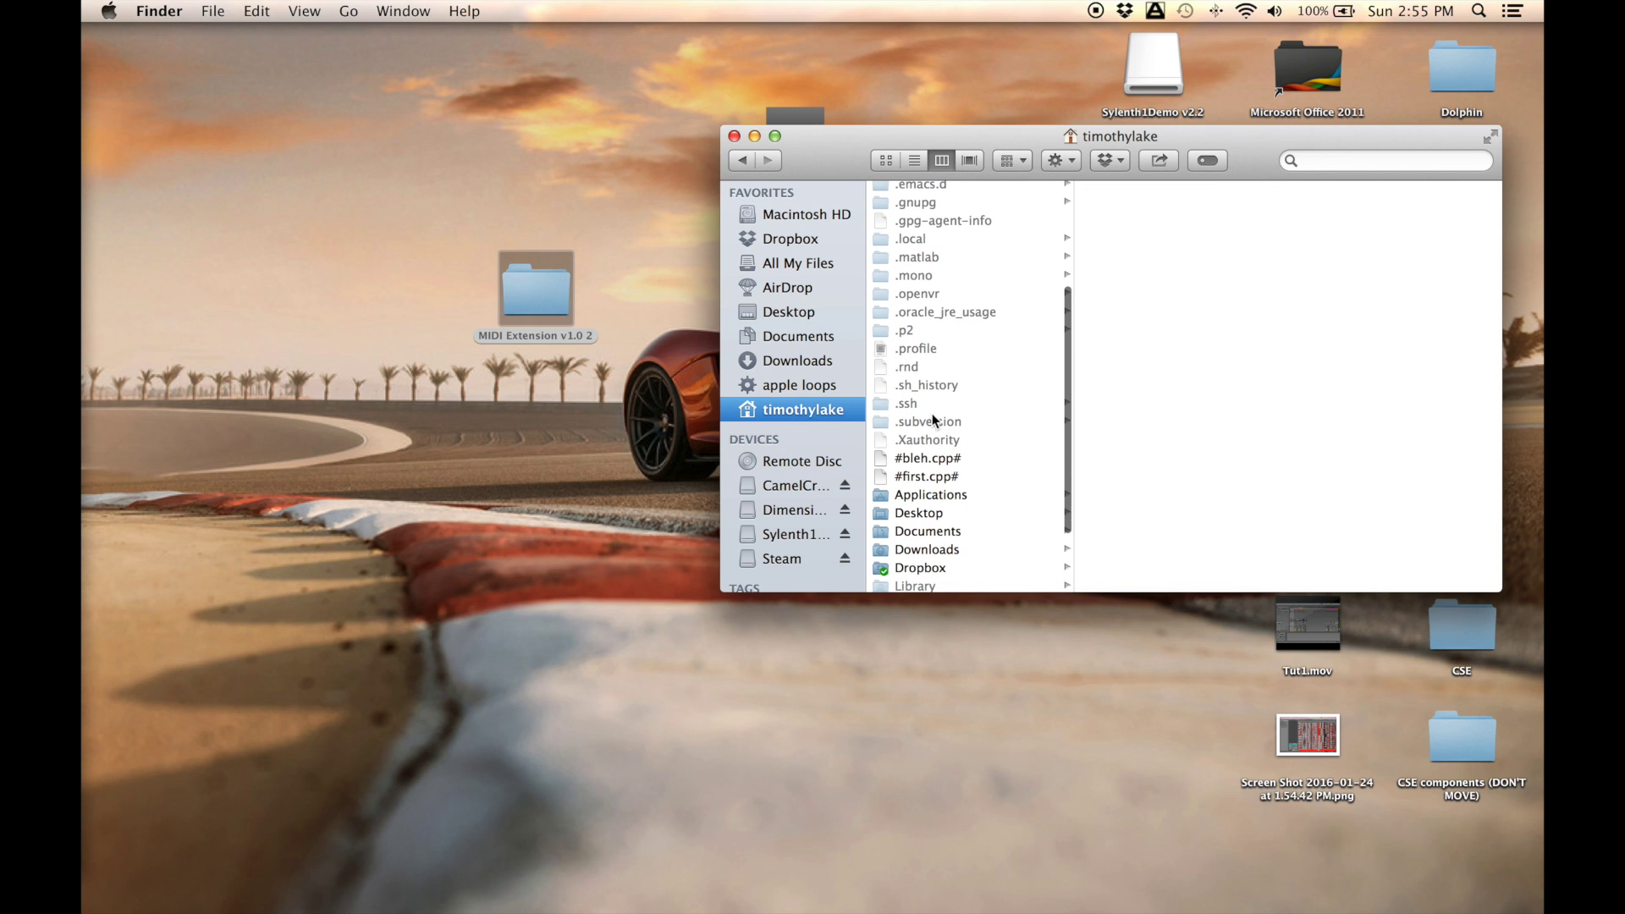
{"action": "scroll", "coordinate": [931, 419], "scroll_direction": "down", "scroll_amount": 5}
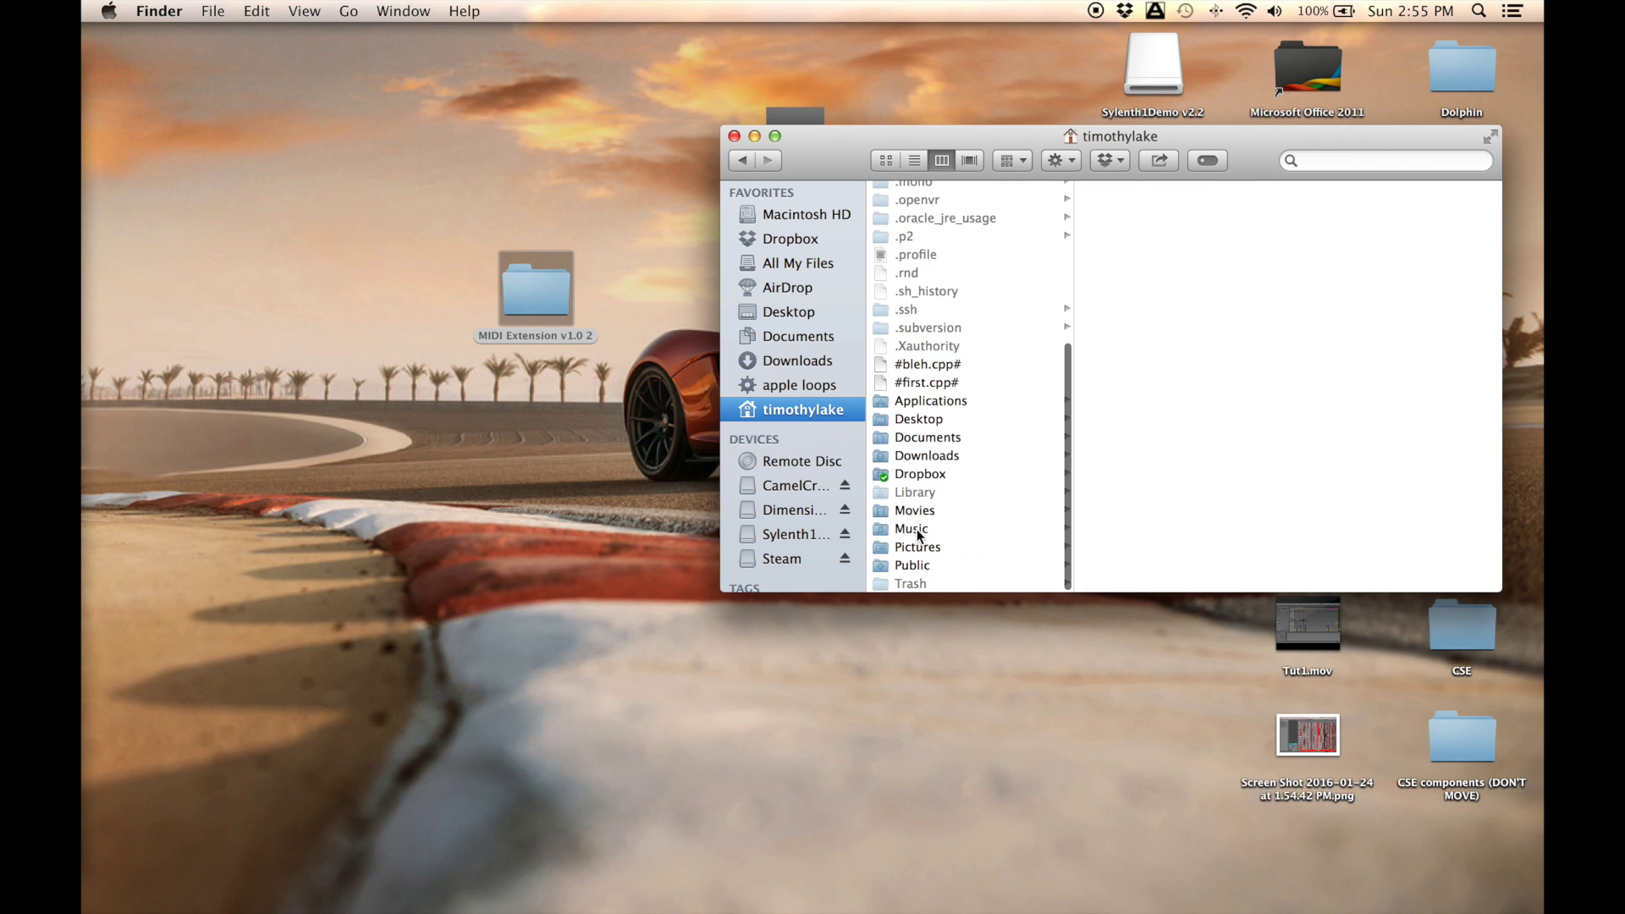
{"action": "left_click", "coordinate": [917, 529]}
{"action": "left_click", "coordinate": [1140, 227]}
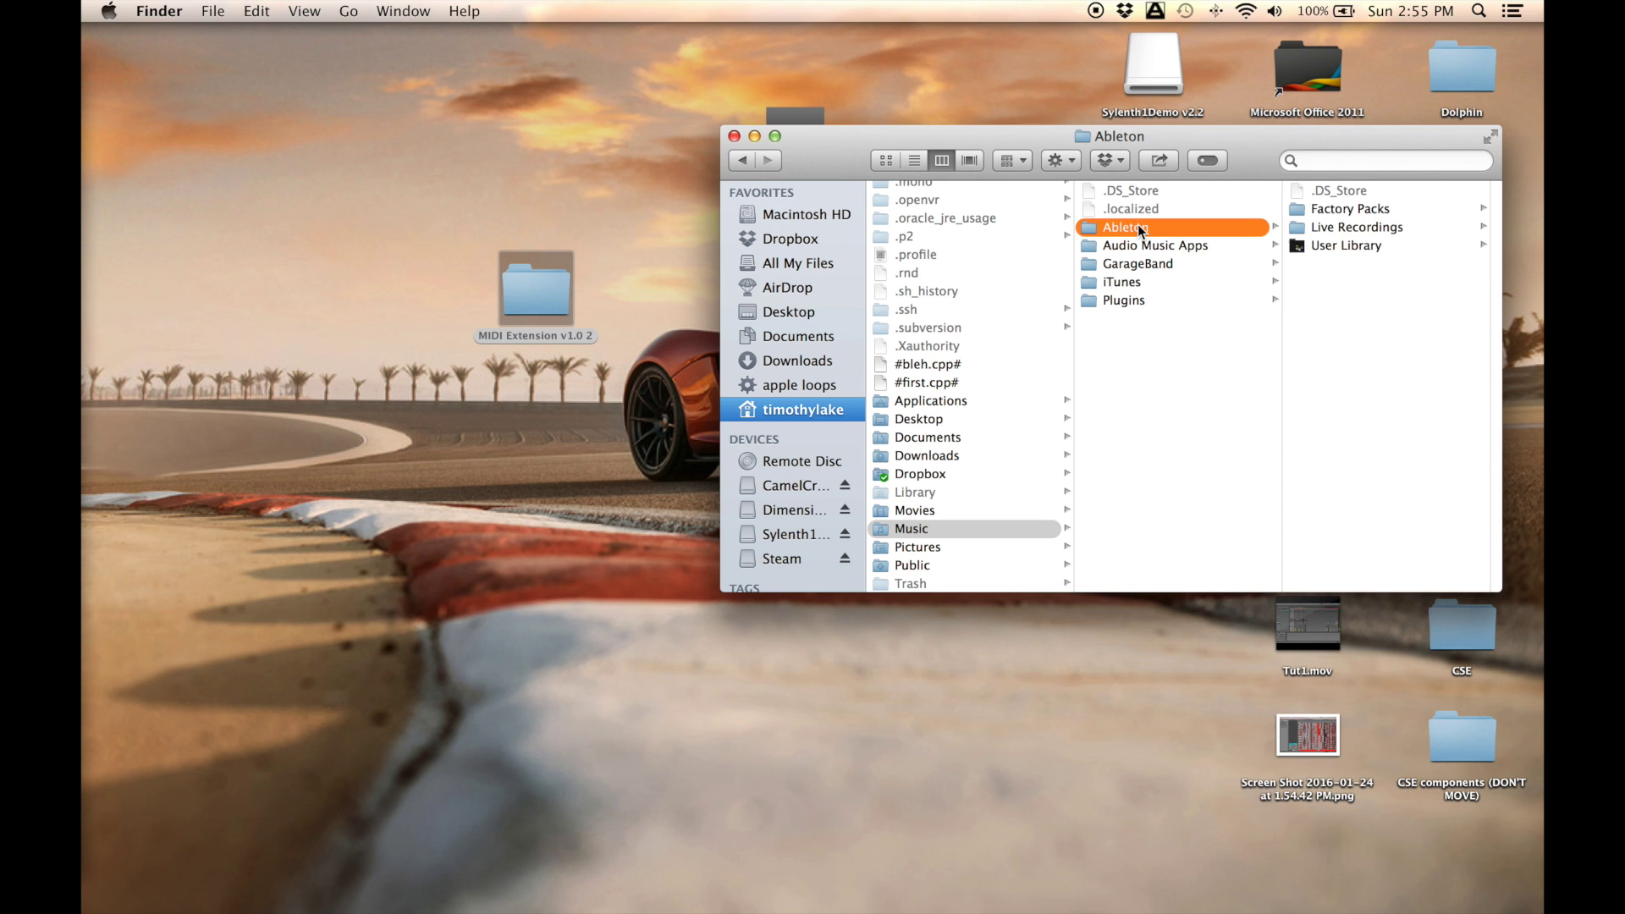
{"action": "left_click", "coordinate": [1335, 242]}
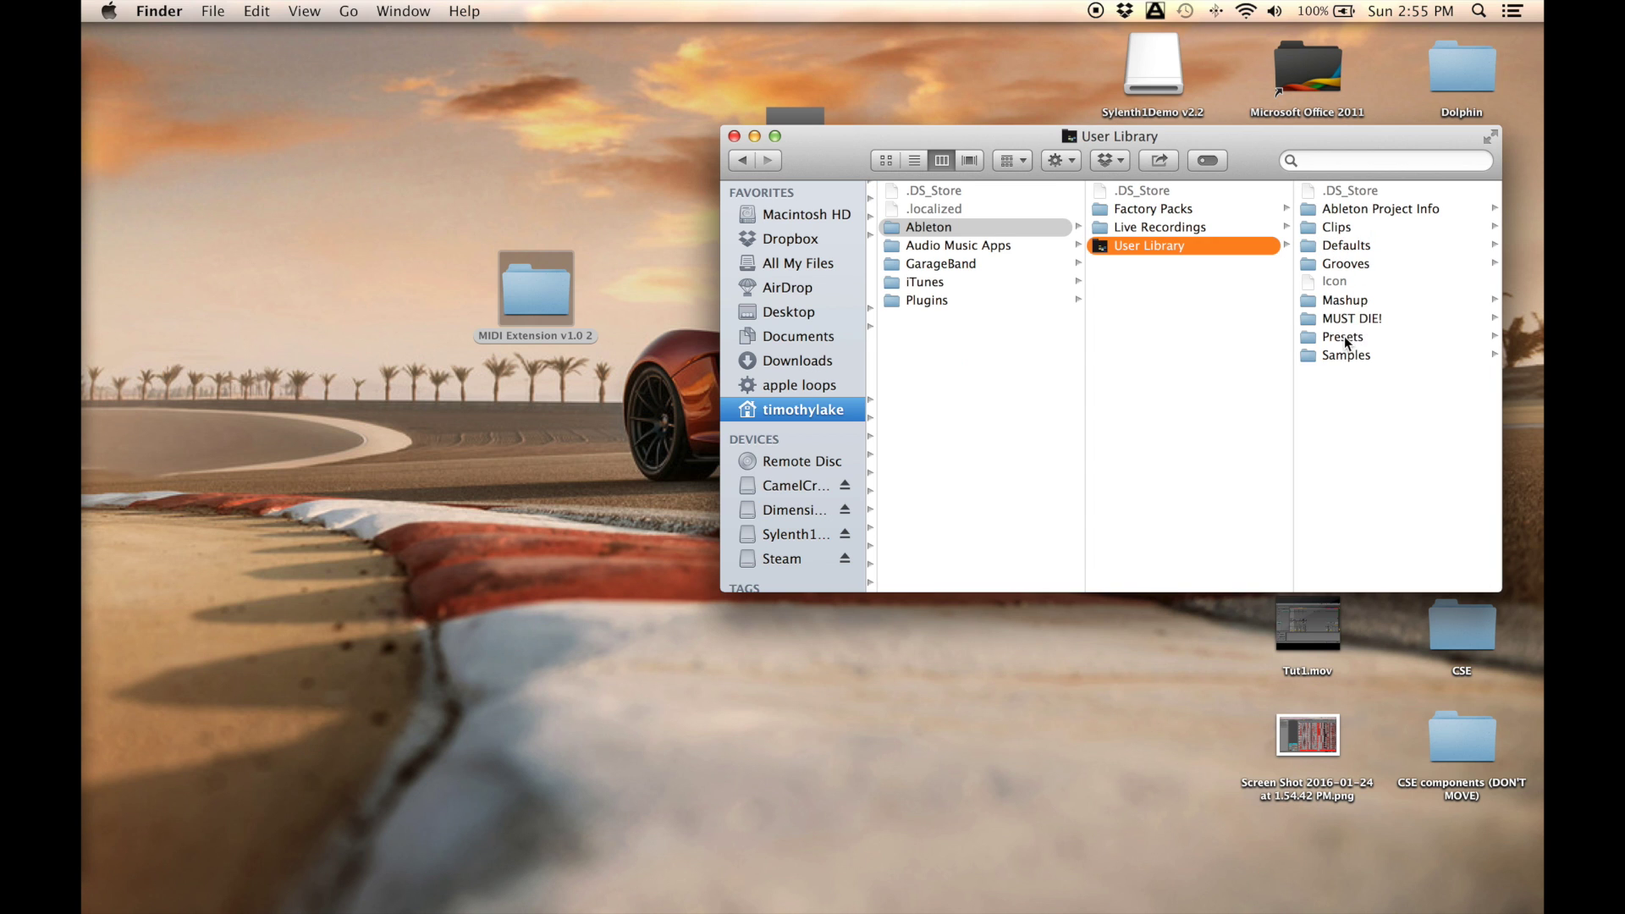
{"action": "left_click", "coordinate": [1345, 337]}
{"action": "left_click", "coordinate": [1350, 225]}
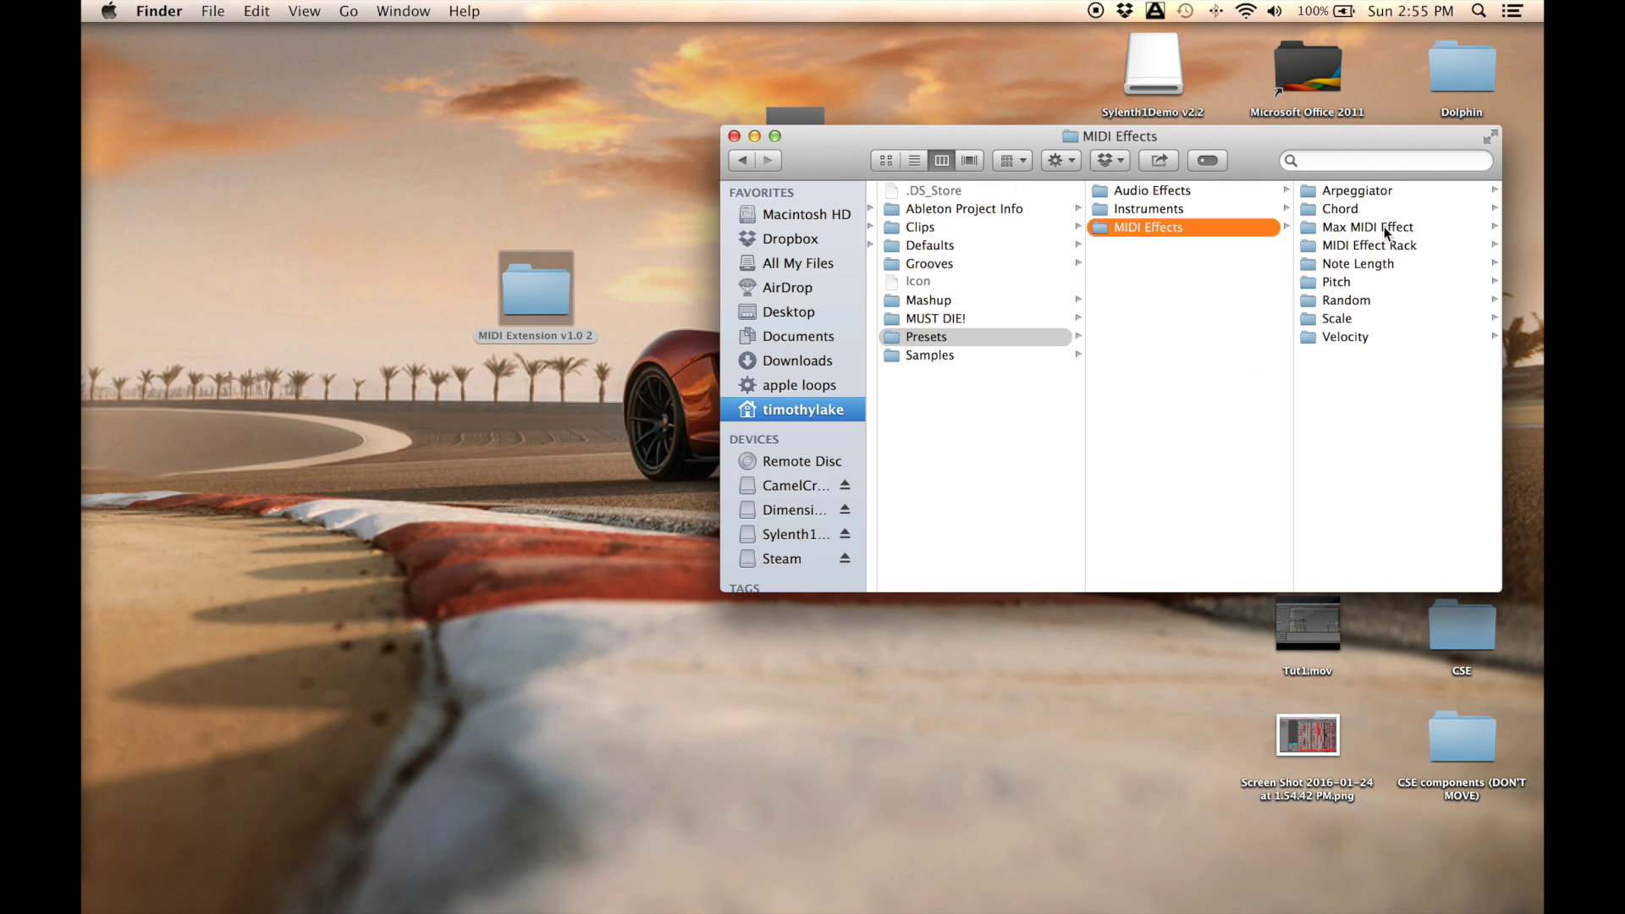
{"action": "left_click", "coordinate": [1371, 229]}
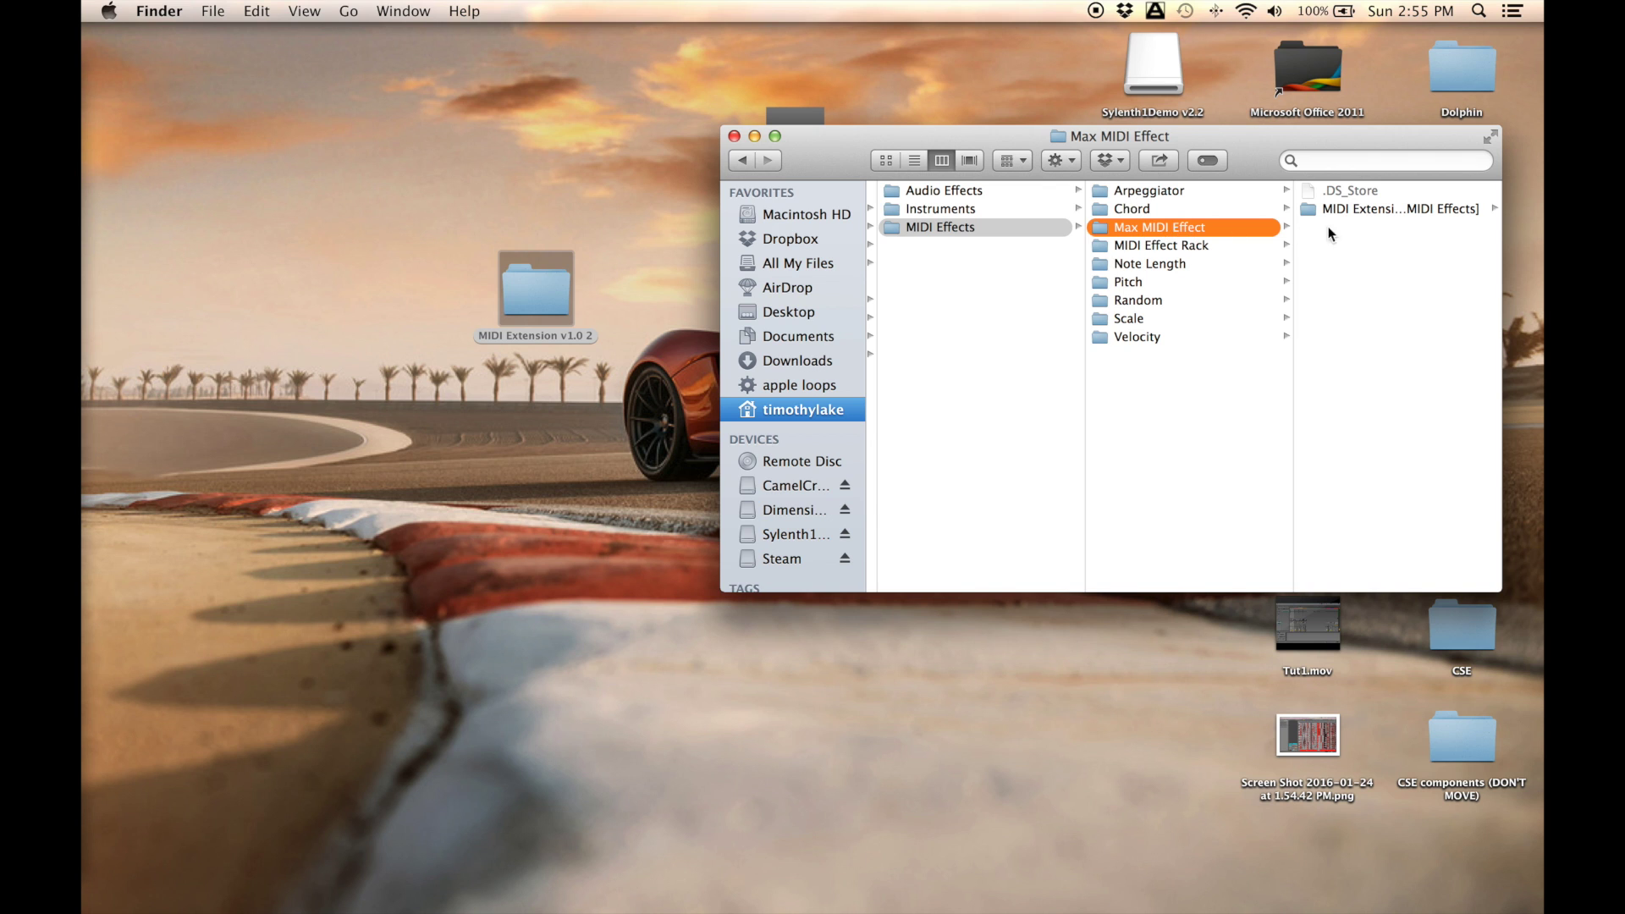
Rename the MIDI Extension v1.0 folder inside Max MIDI Effect as "MIDI Extension".
{"action": "left_click", "coordinate": [1350, 210]}
{"action": "left_click", "coordinate": [1156, 206]}
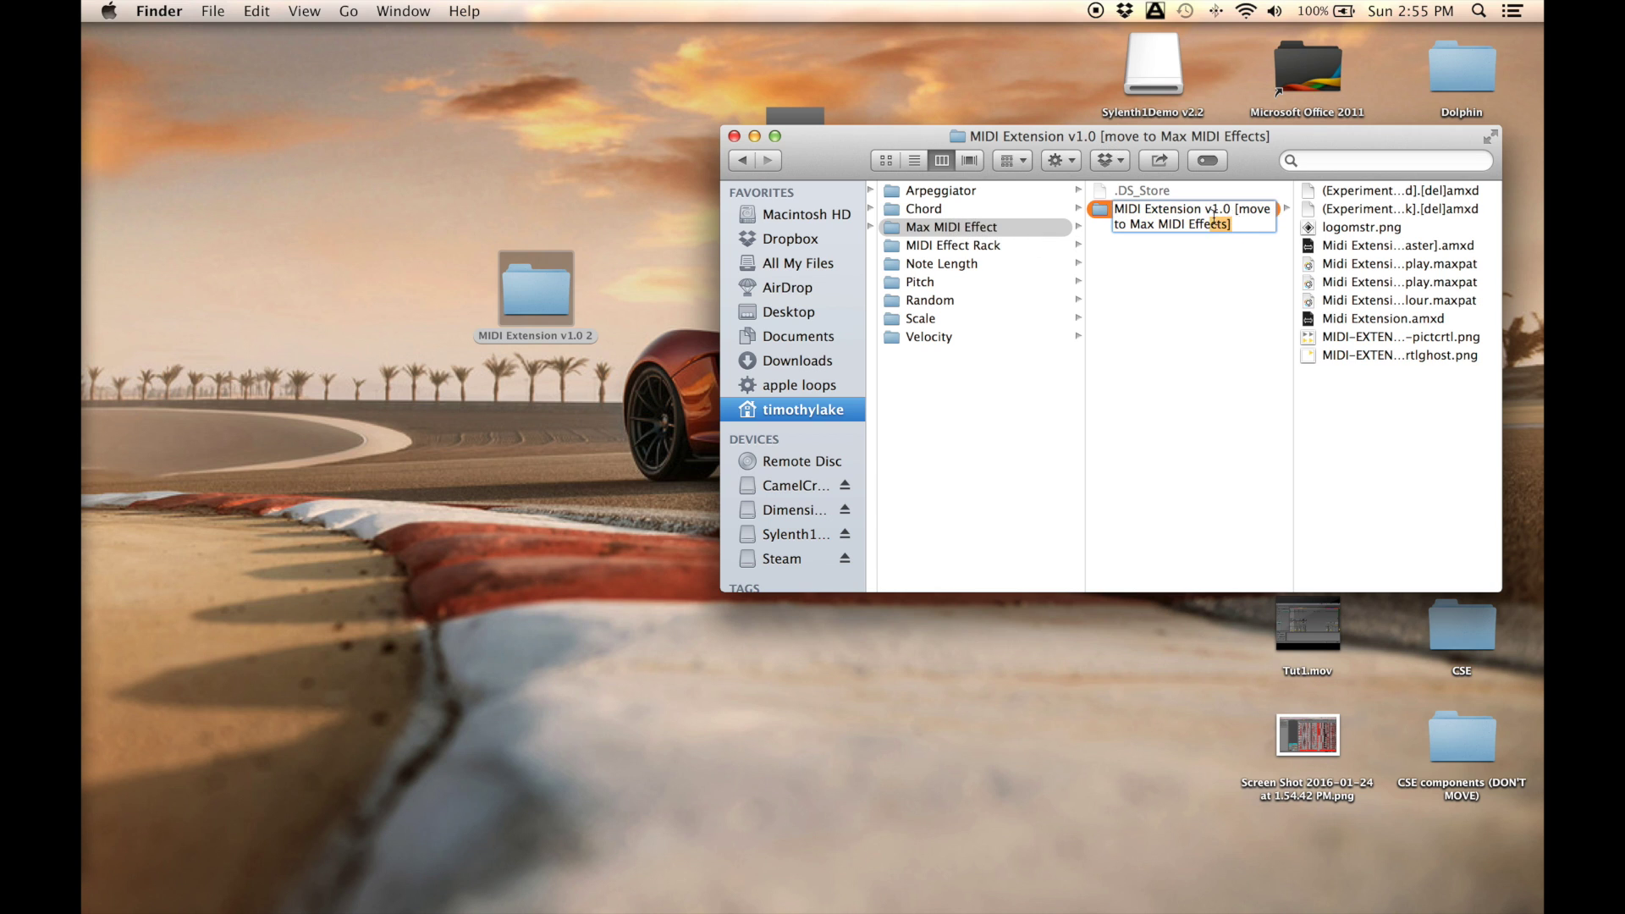
{"action": "left_click_drag", "start_coordinate": [1233, 225], "coordinate": [1206, 212]}
{"action": "key", "text": "BackSpace"}
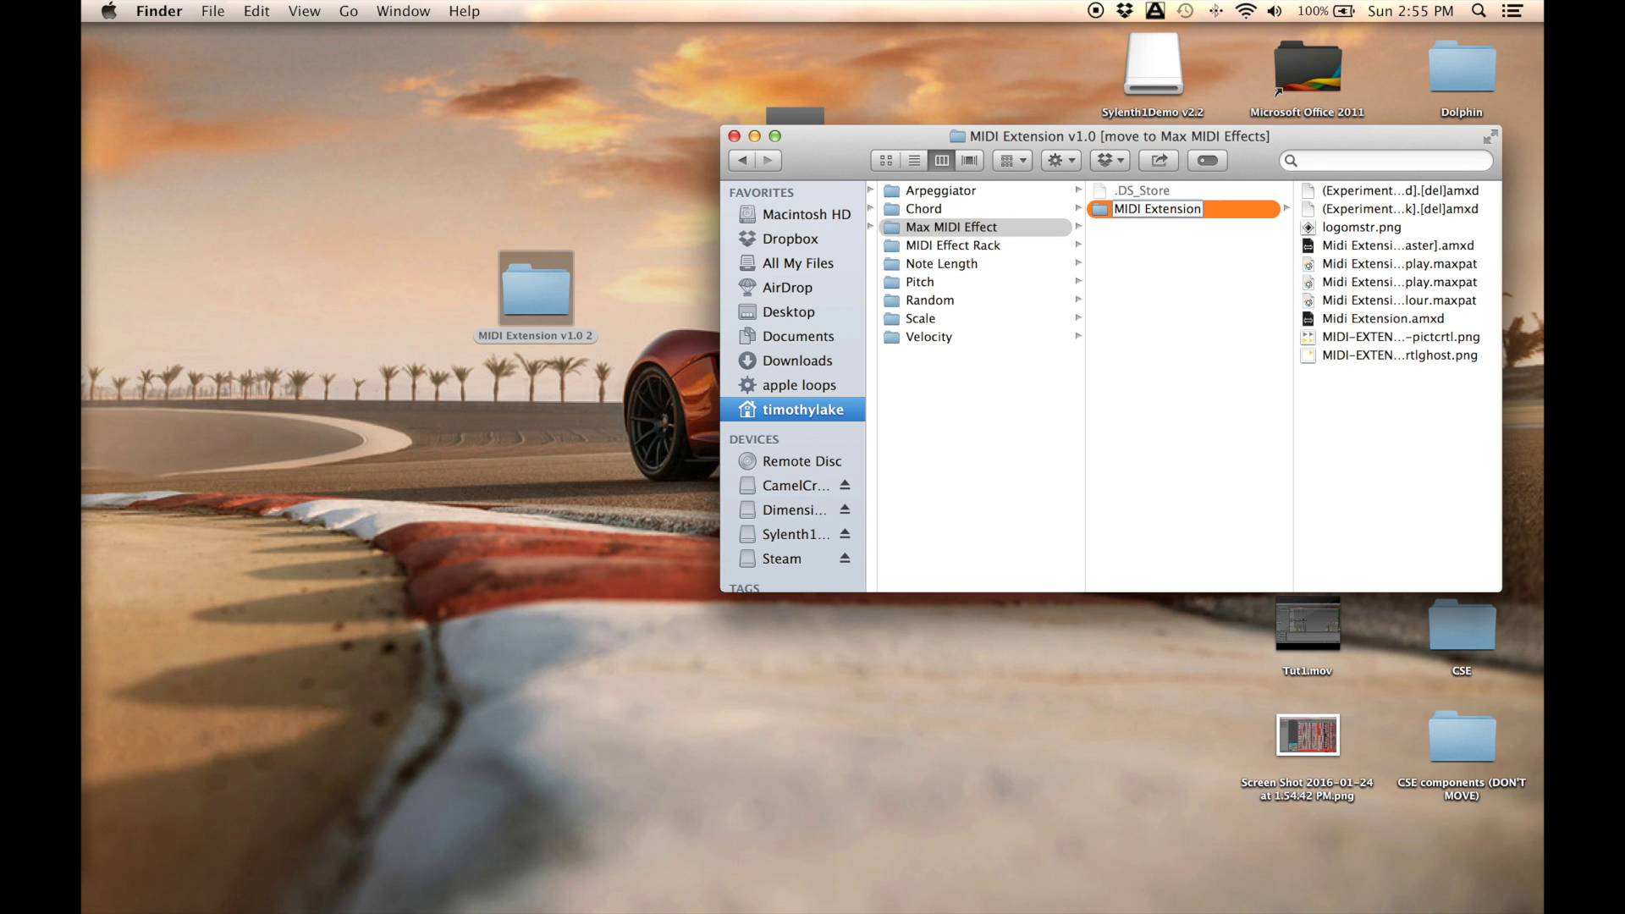
{"action": "key", "text": "Return"}
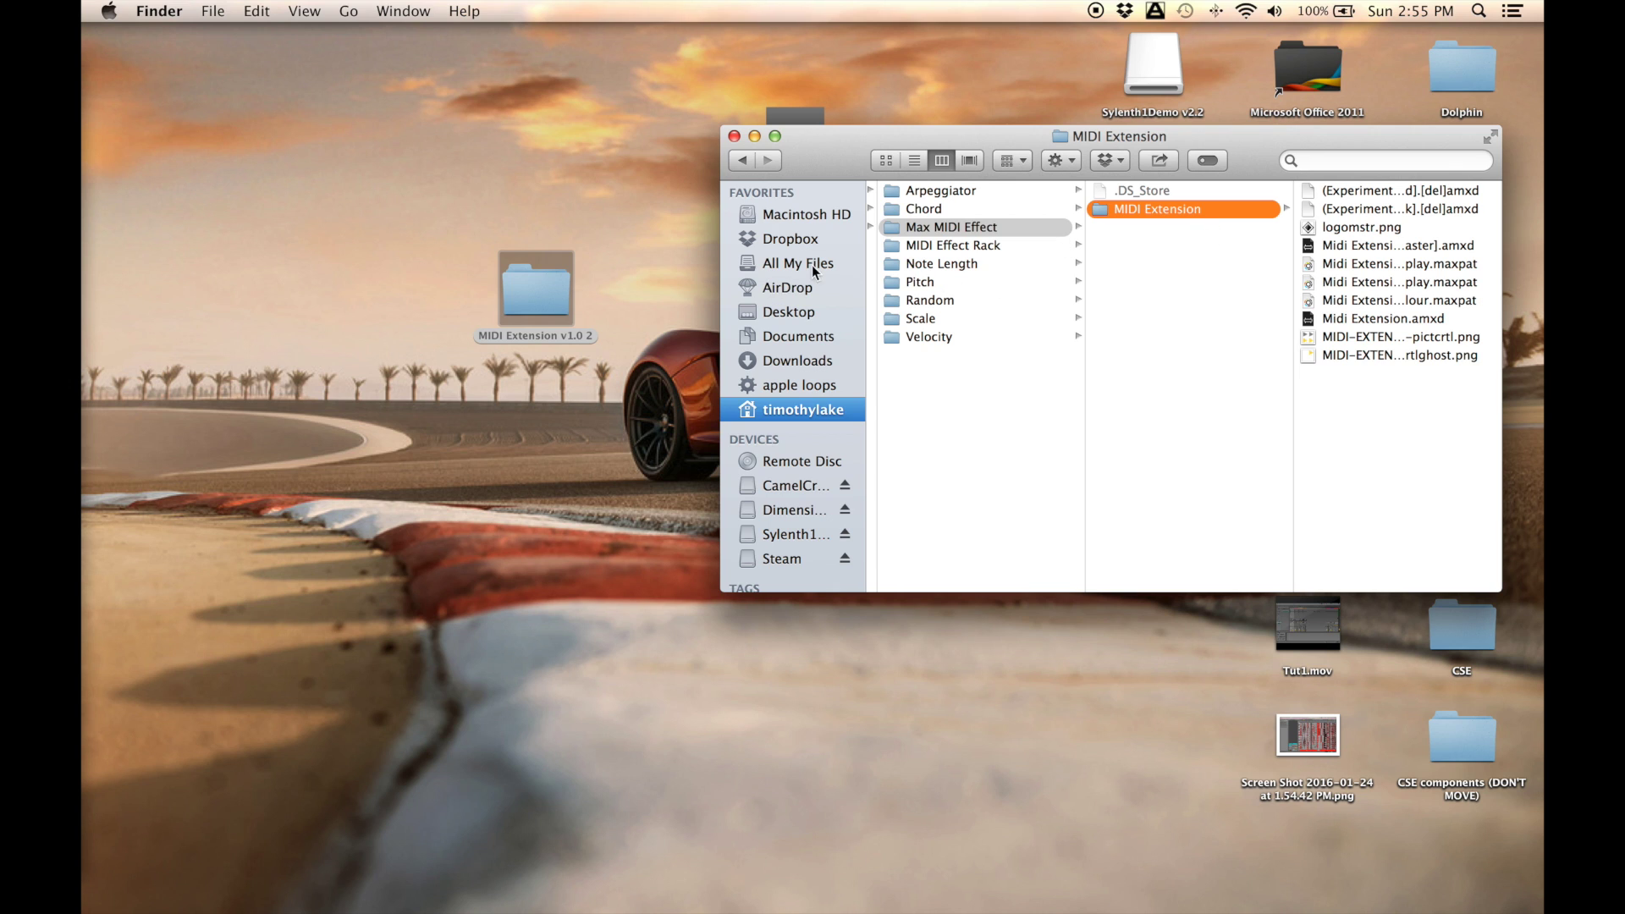
Reopen the MIDI Extension v1.0 2 folder on the desktop and select "MIDIext [move to max directory]".
{"action": "double_click", "coordinate": [533, 292]}
{"action": "left_click_drag", "start_coordinate": [1013, 172], "coordinate": [991, 151]}
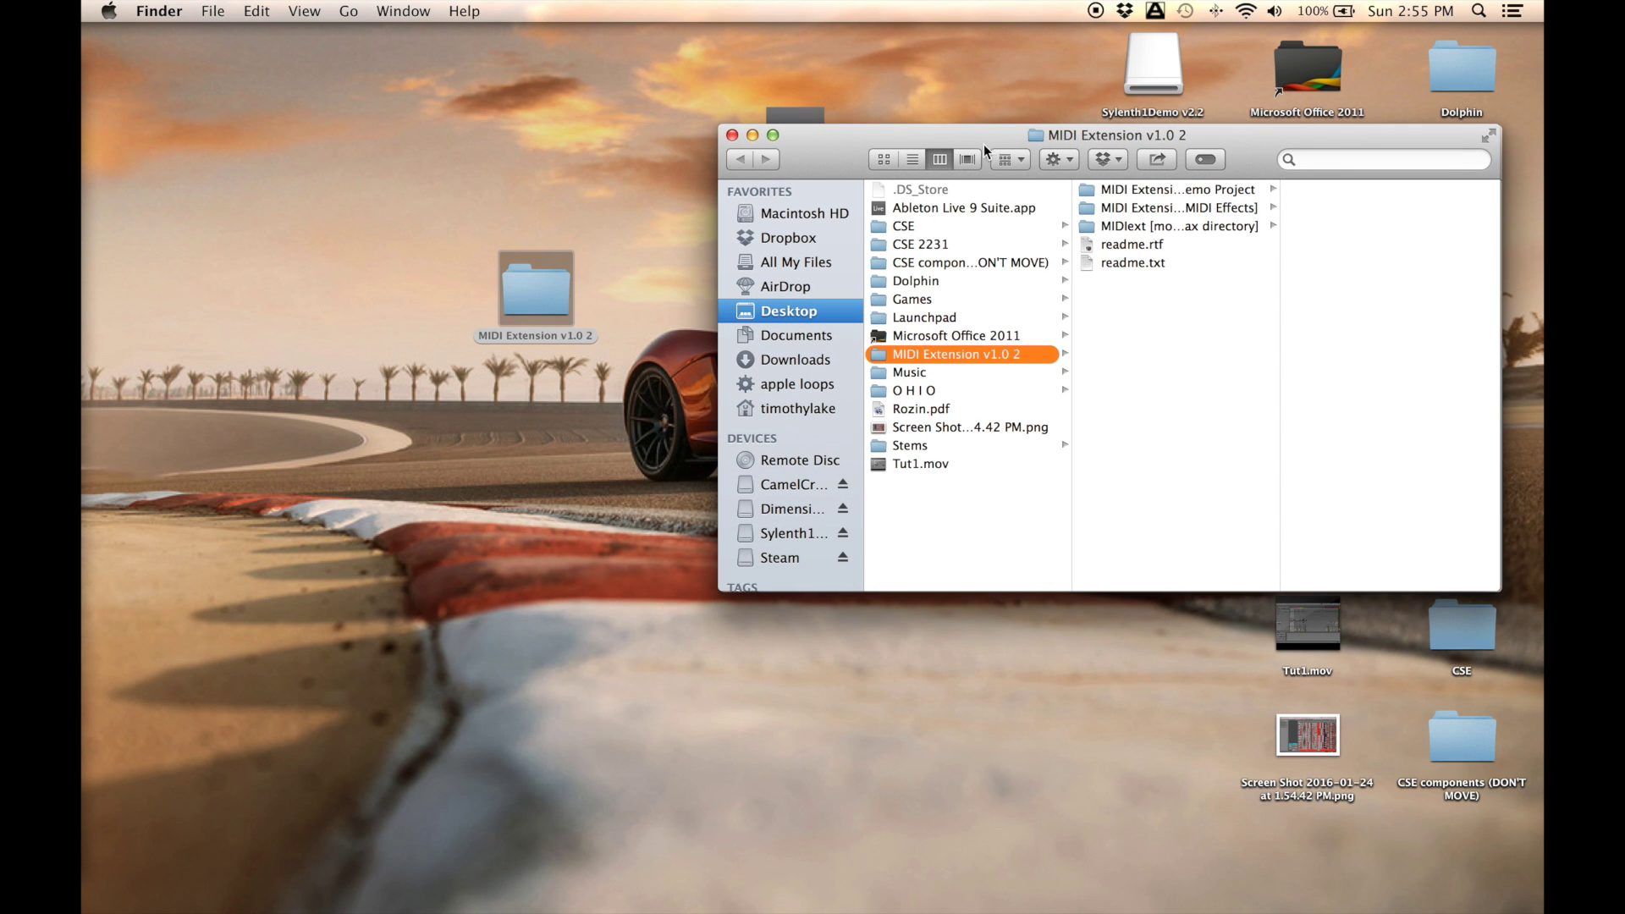
{"action": "left_click", "coordinate": [1180, 225]}
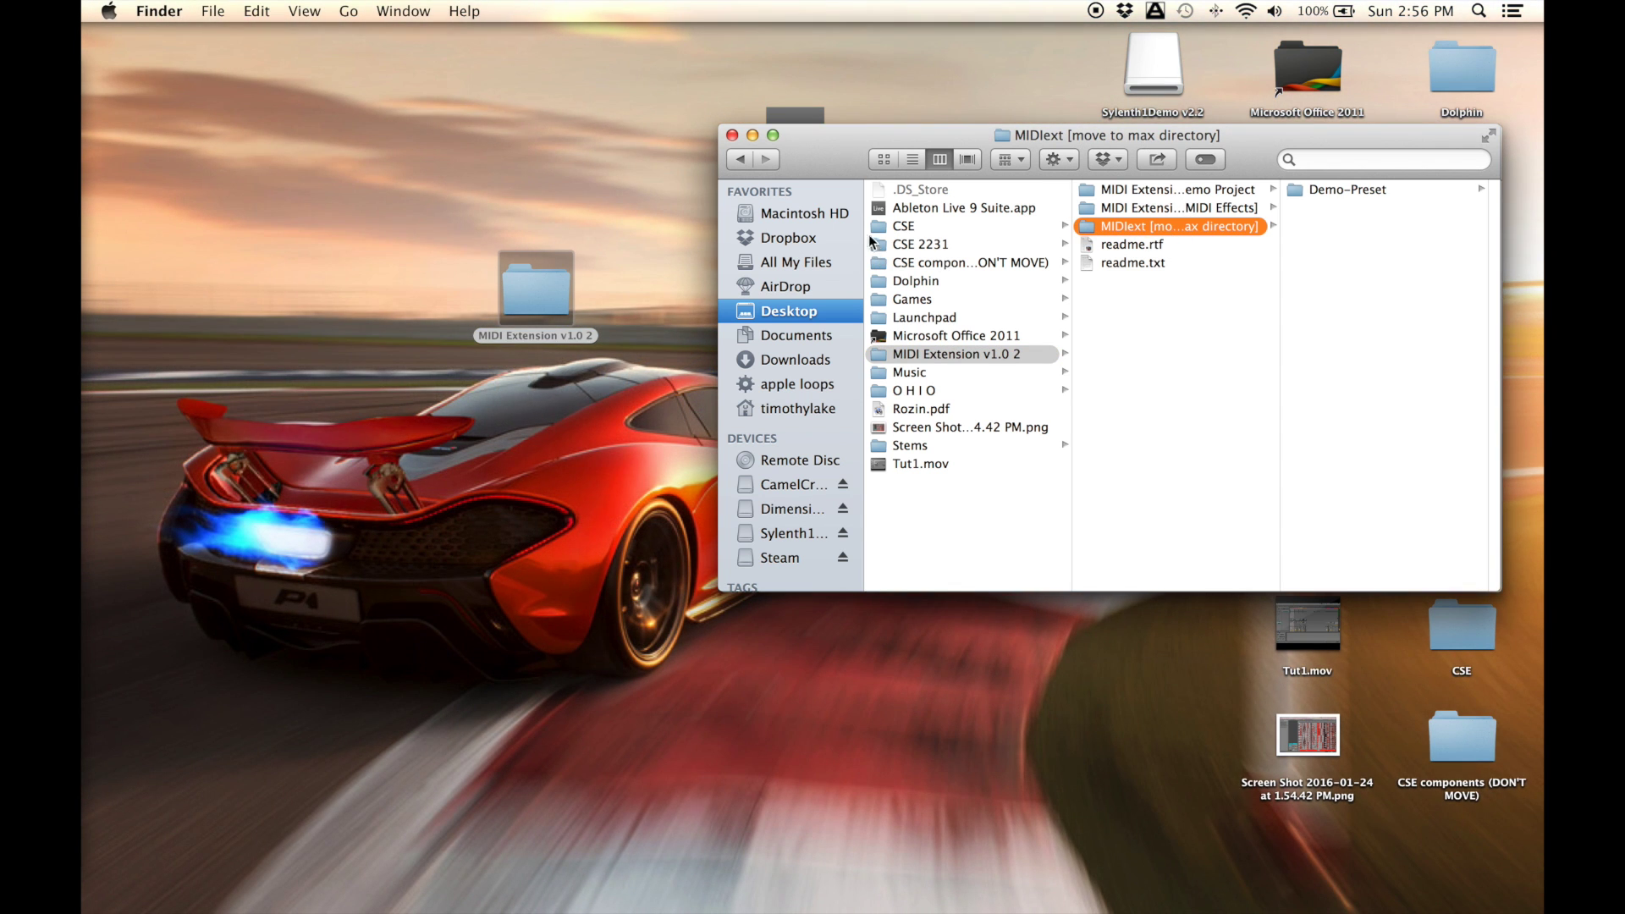
Copy the "MIDIext [move to max directory]" folder into Applications/Max 6.1 on Macintosh HD.
{"action": "left_click", "coordinate": [822, 218]}
{"action": "scroll", "coordinate": [929, 378], "scroll_direction": "down", "scroll_amount": 4}
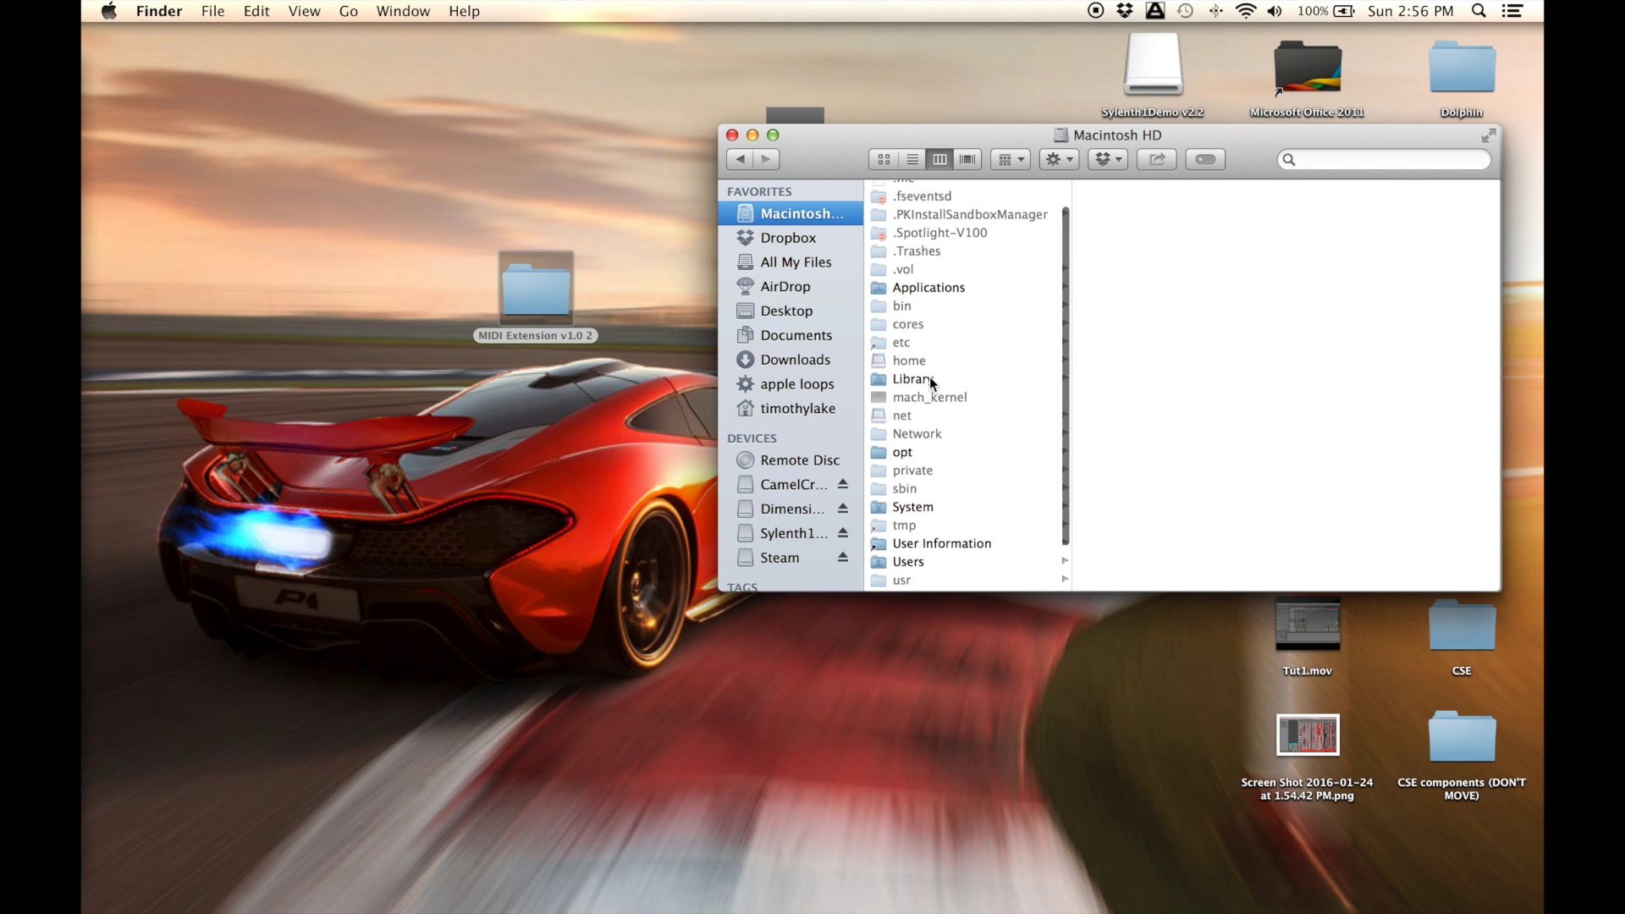
{"action": "left_click", "coordinate": [965, 247]}
{"action": "scroll", "coordinate": [1116, 338], "scroll_direction": "down", "scroll_amount": 8}
{"action": "scroll", "coordinate": [1116, 330], "scroll_direction": "down", "scroll_amount": 1}
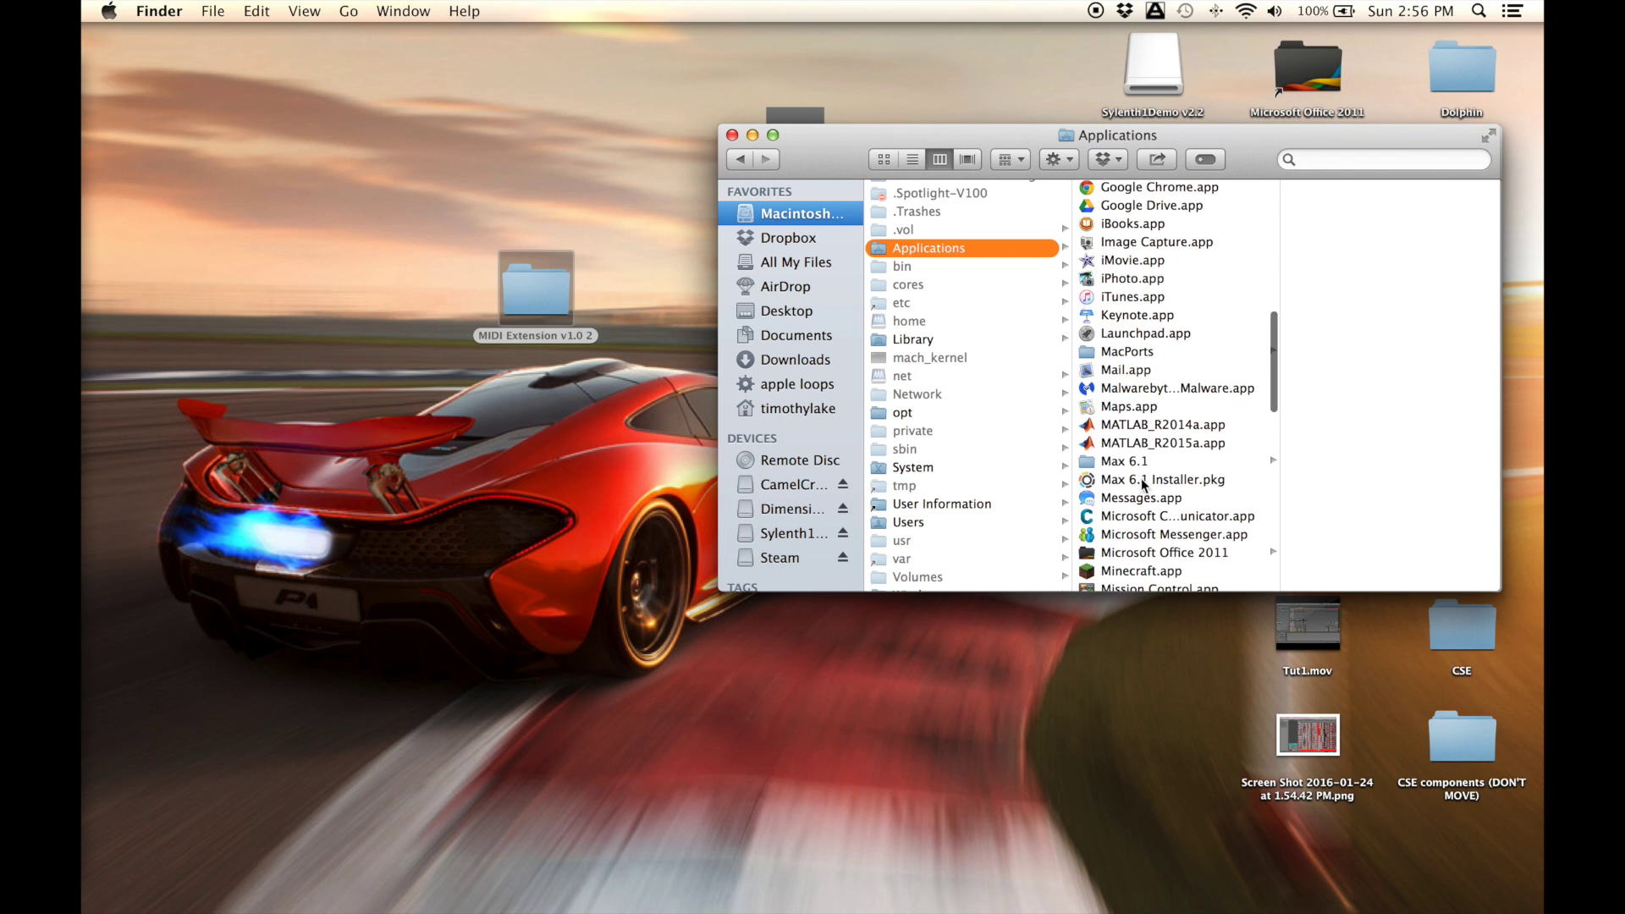
{"action": "left_click", "coordinate": [1141, 463]}
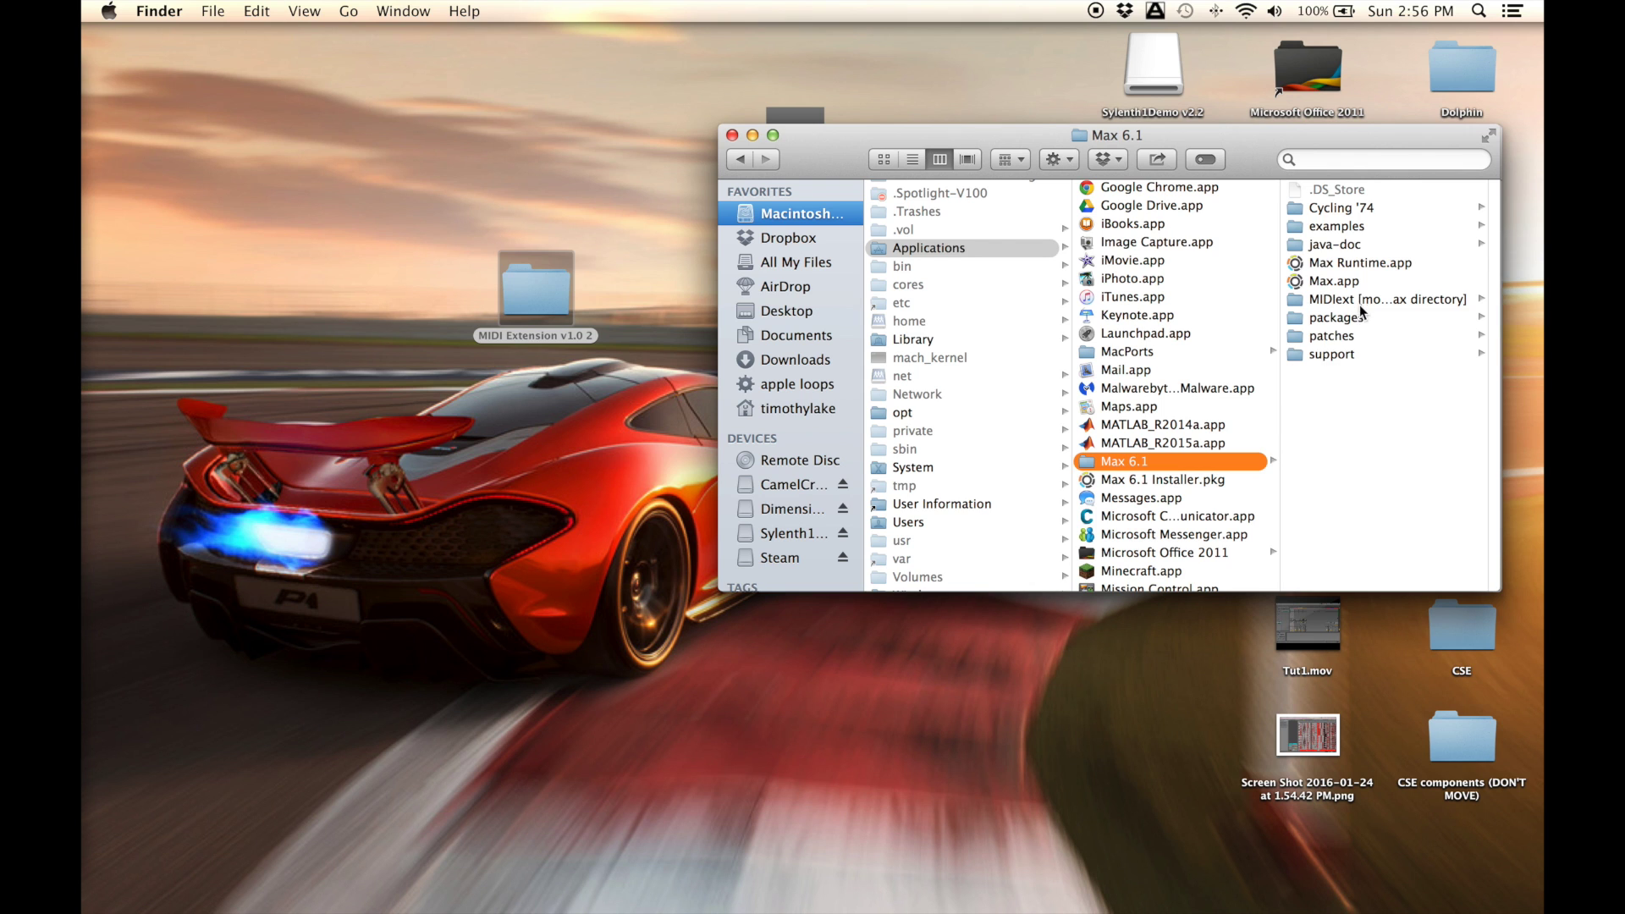
Rename the "MIDIext [move to max directory]" folder inside Max 6.1 as "MIDIext".
{"action": "left_click", "coordinate": [1354, 302]}
{"action": "left_click", "coordinate": [1157, 300]}
{"action": "left_click_drag", "start_coordinate": [1163, 300], "coordinate": [1258, 322]}
{"action": "key", "text": "BackSpace"}
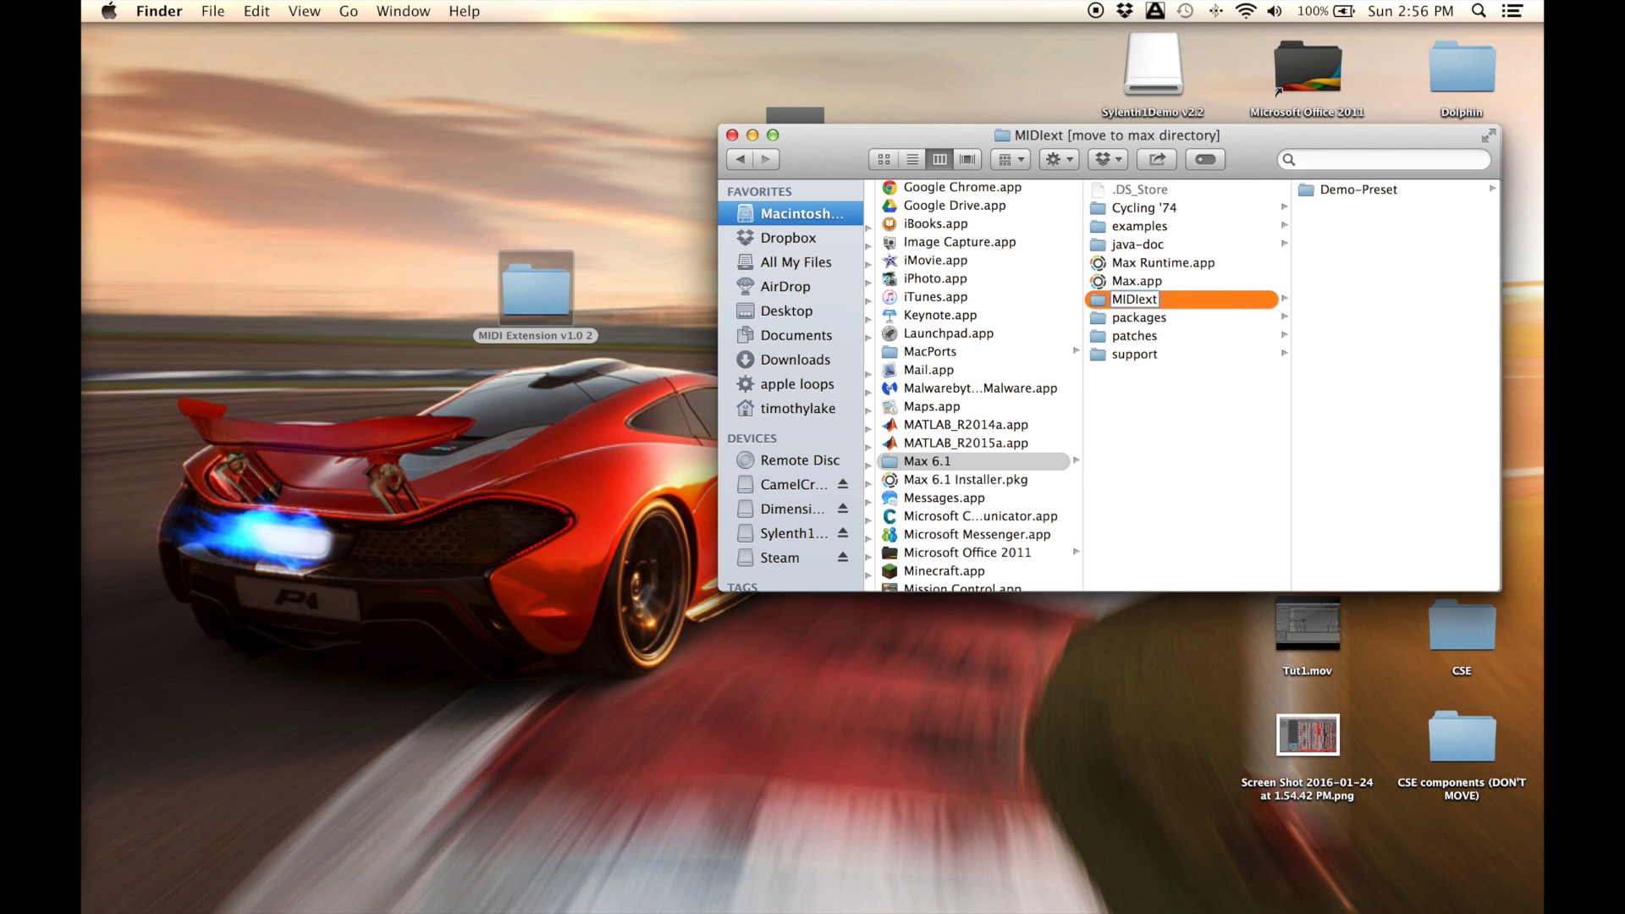
{"action": "key", "text": "Return"}
{"action": "left_click", "coordinate": [1182, 399]}
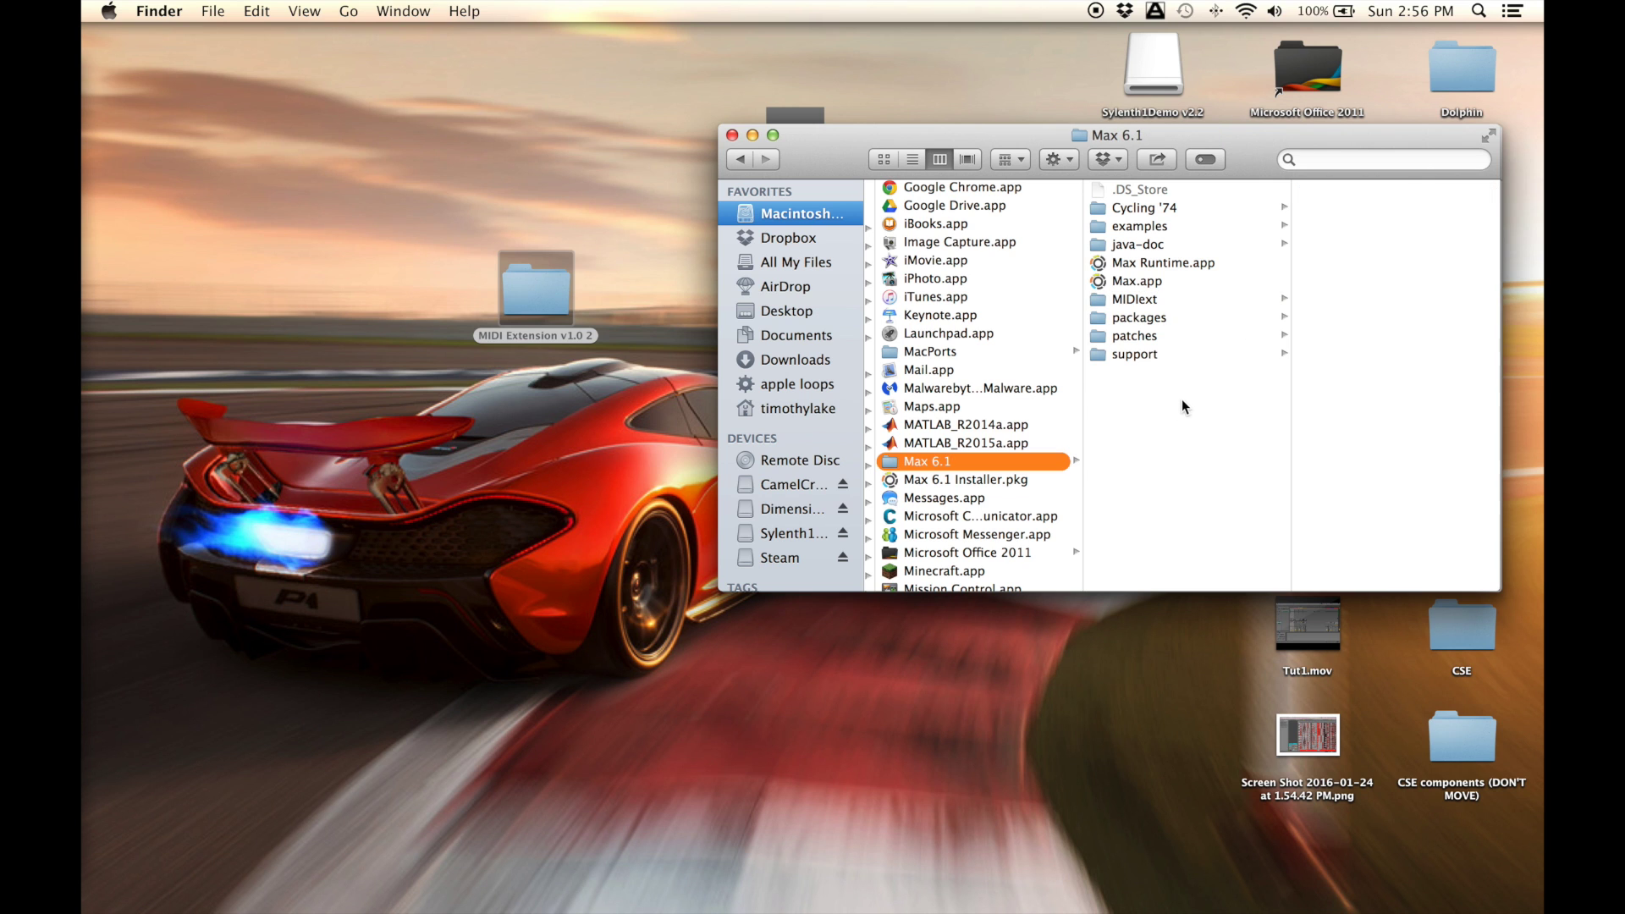
Switch to Ableton Live and show the empty set in Arrangement View.
{"action": "mouse_move", "coordinate": [84, 343]}
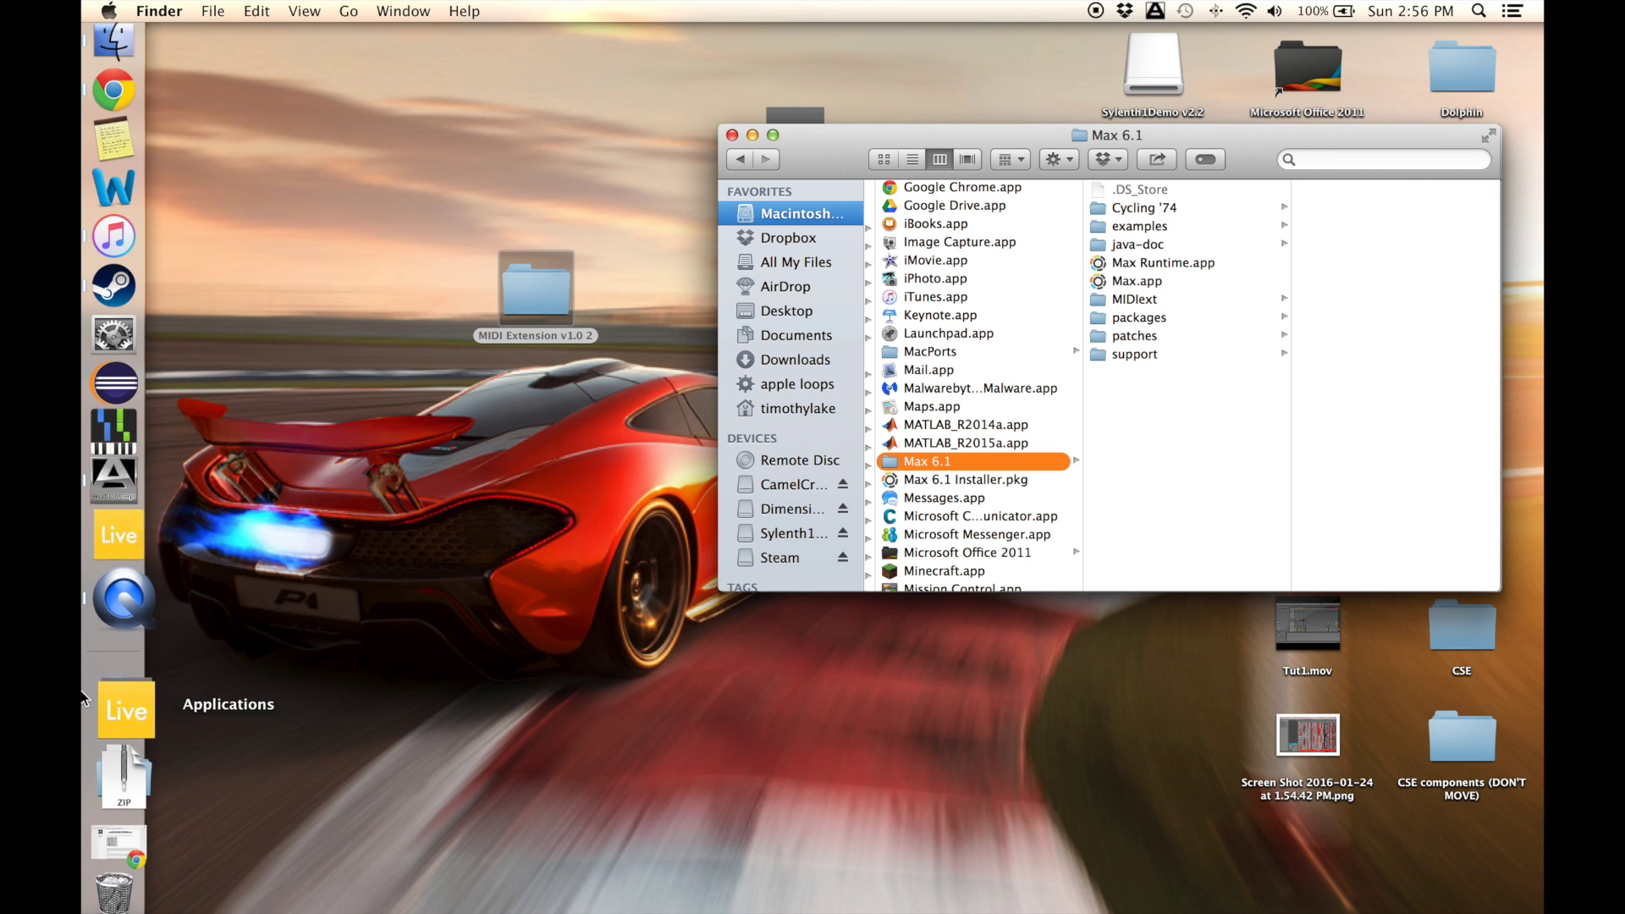
{"action": "left_click", "coordinate": [121, 720]}
{"action": "left_click", "coordinate": [375, 310]}
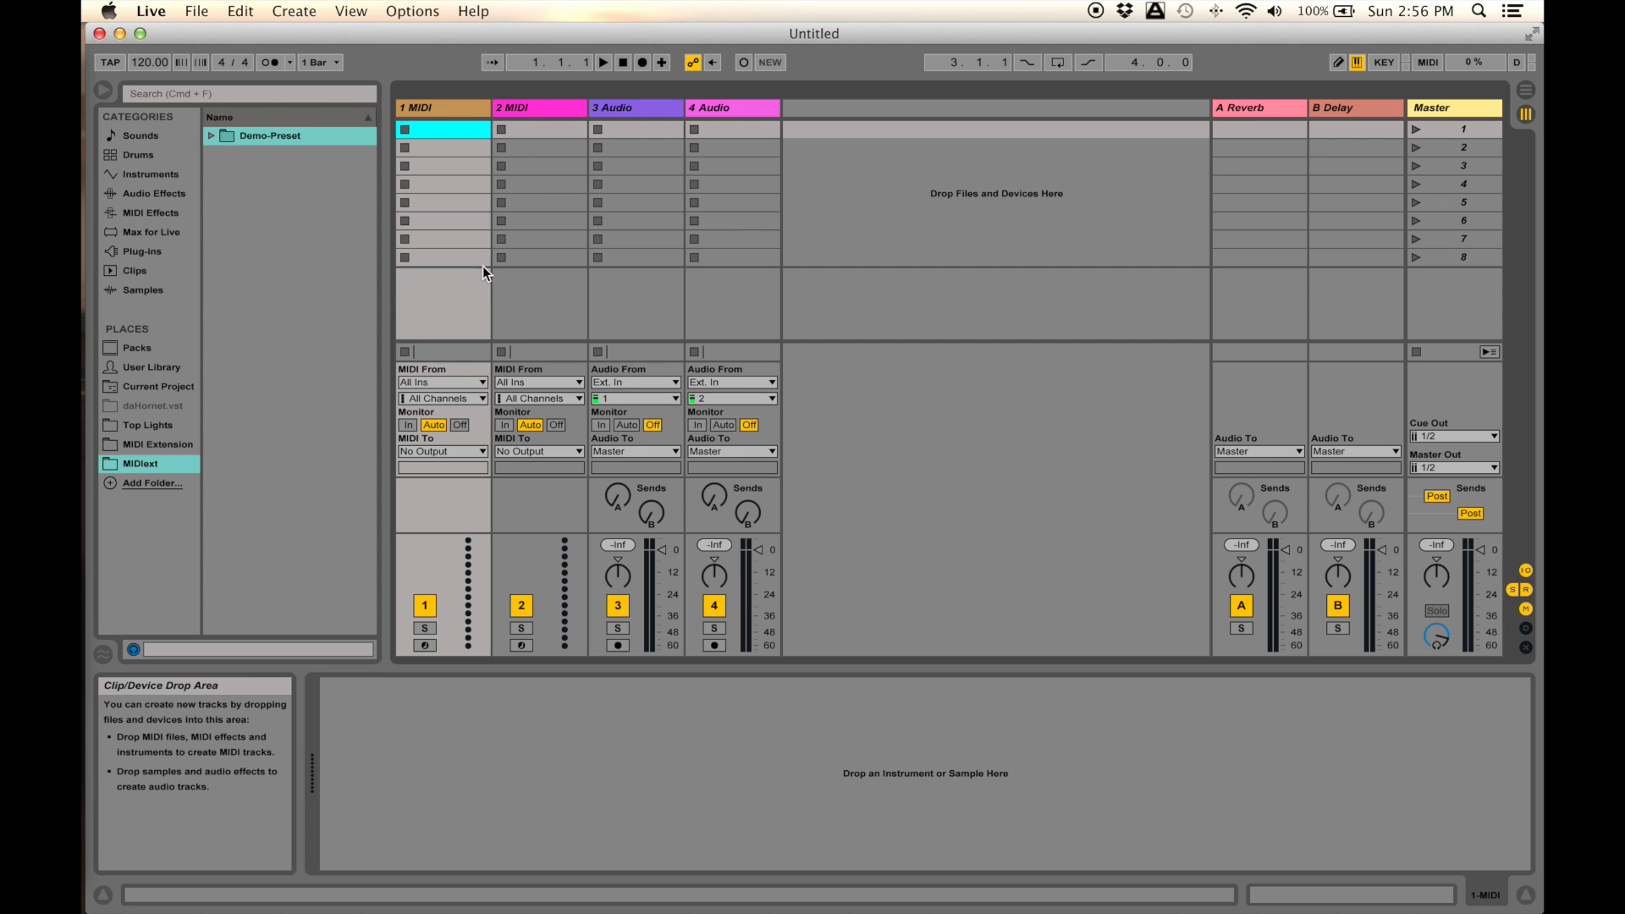
{"action": "key", "text": "Tab"}
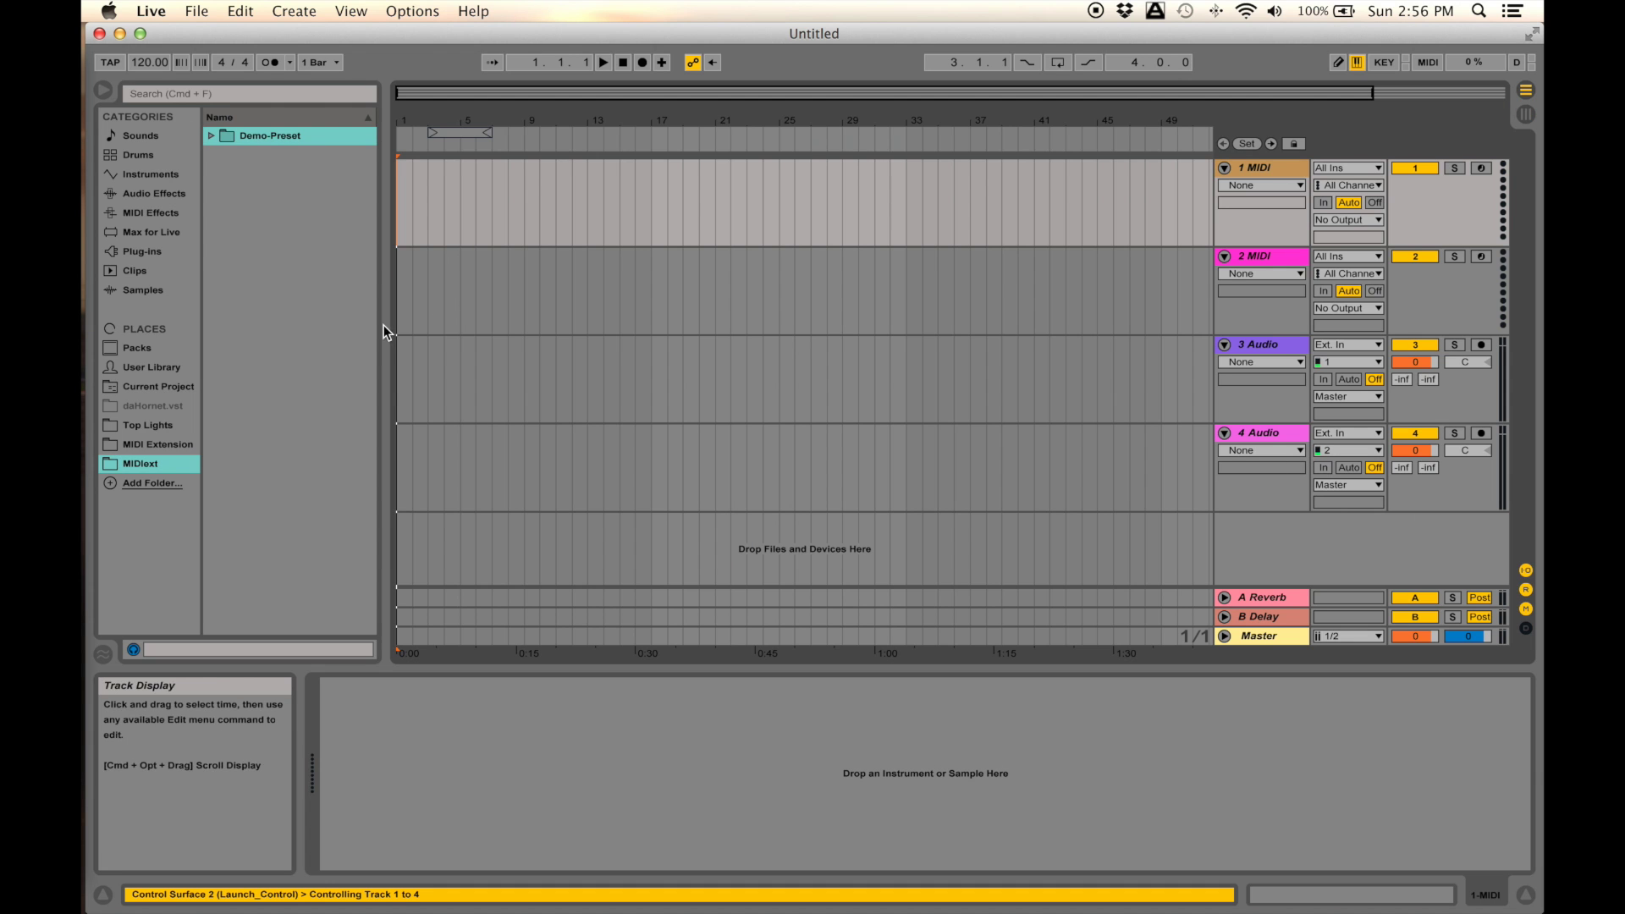
{"action": "left_click", "coordinate": [152, 483]}
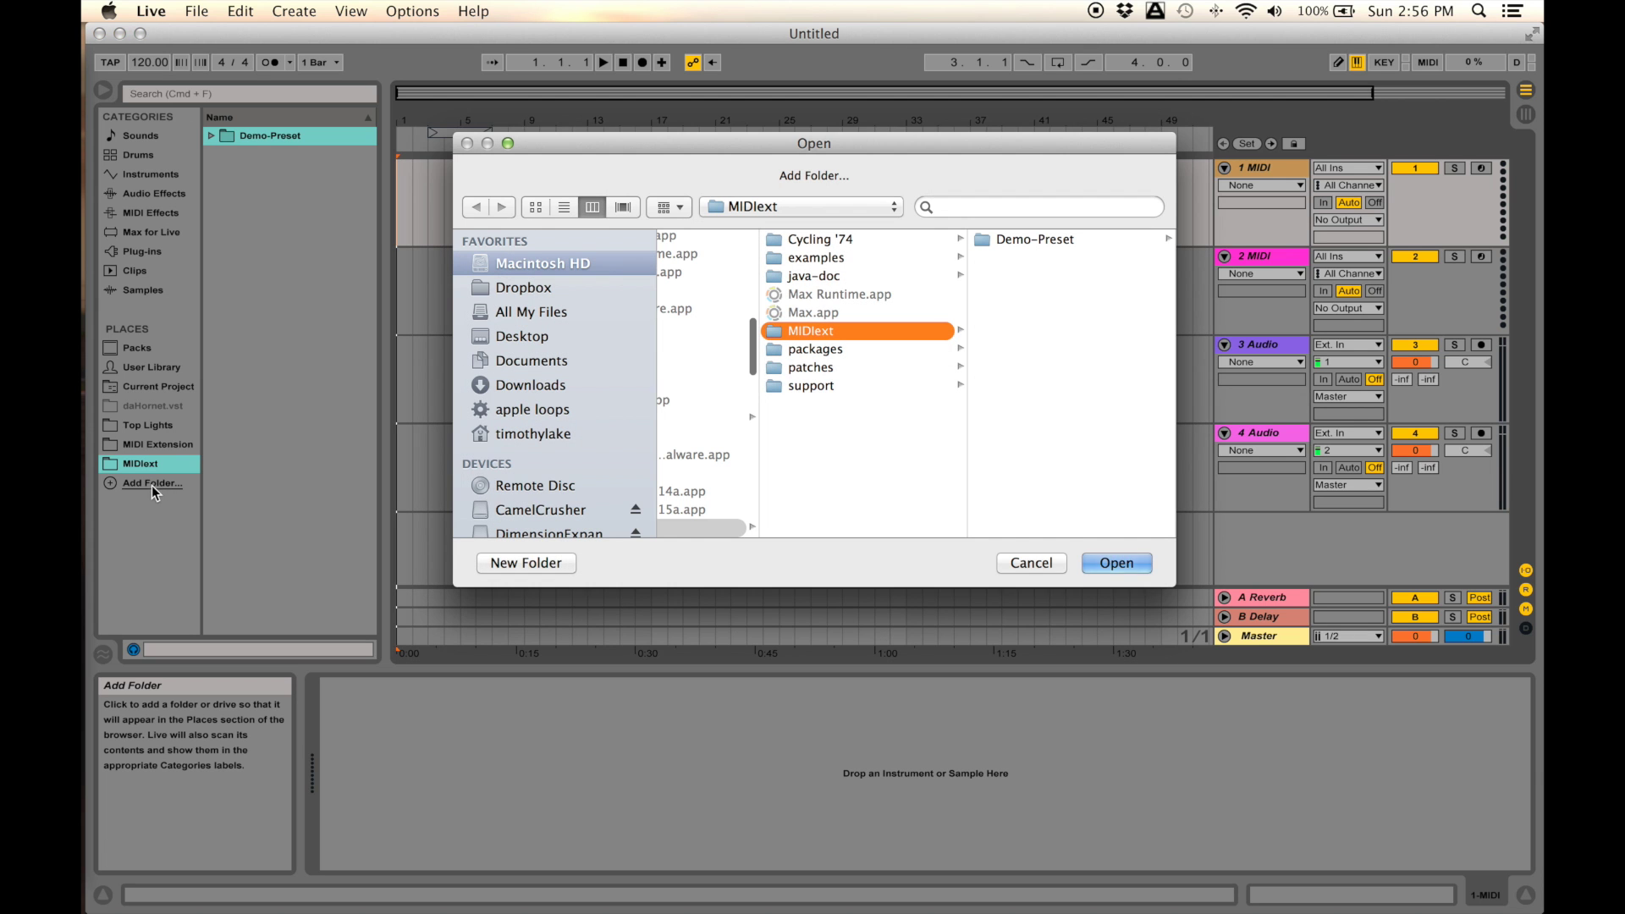
{"action": "scroll", "coordinate": [749, 348], "scroll_direction": "left", "scroll_amount": 3}
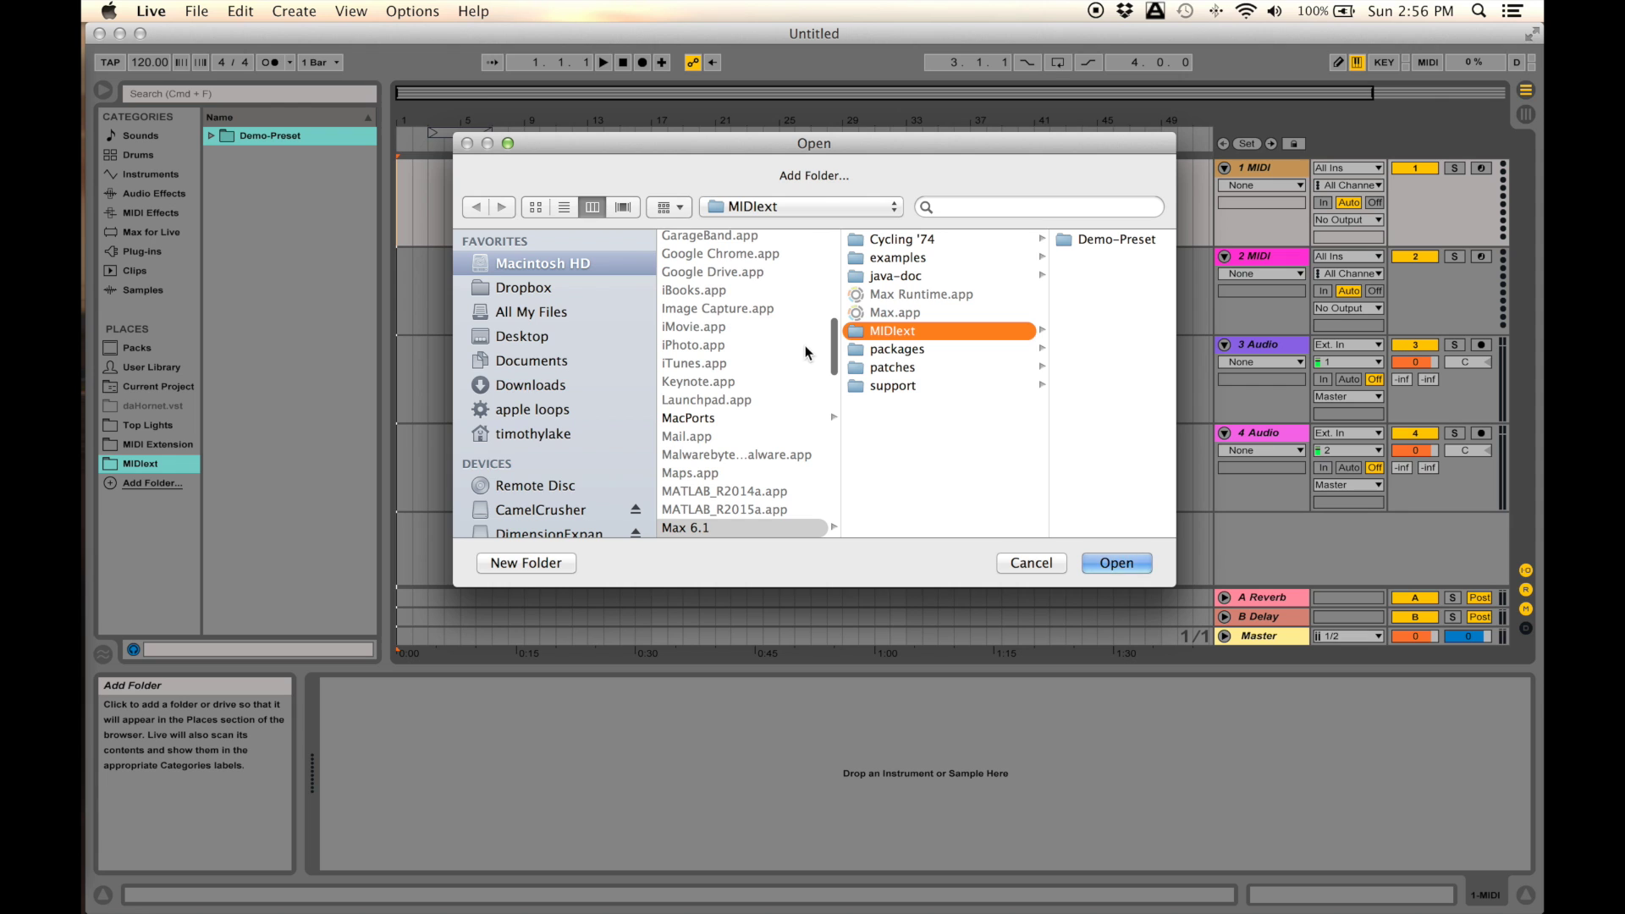
{"action": "scroll", "coordinate": [745, 342], "scroll_direction": "left", "scroll_amount": 1}
{"action": "scroll", "coordinate": [745, 342], "scroll_direction": "left", "scroll_amount": 8}
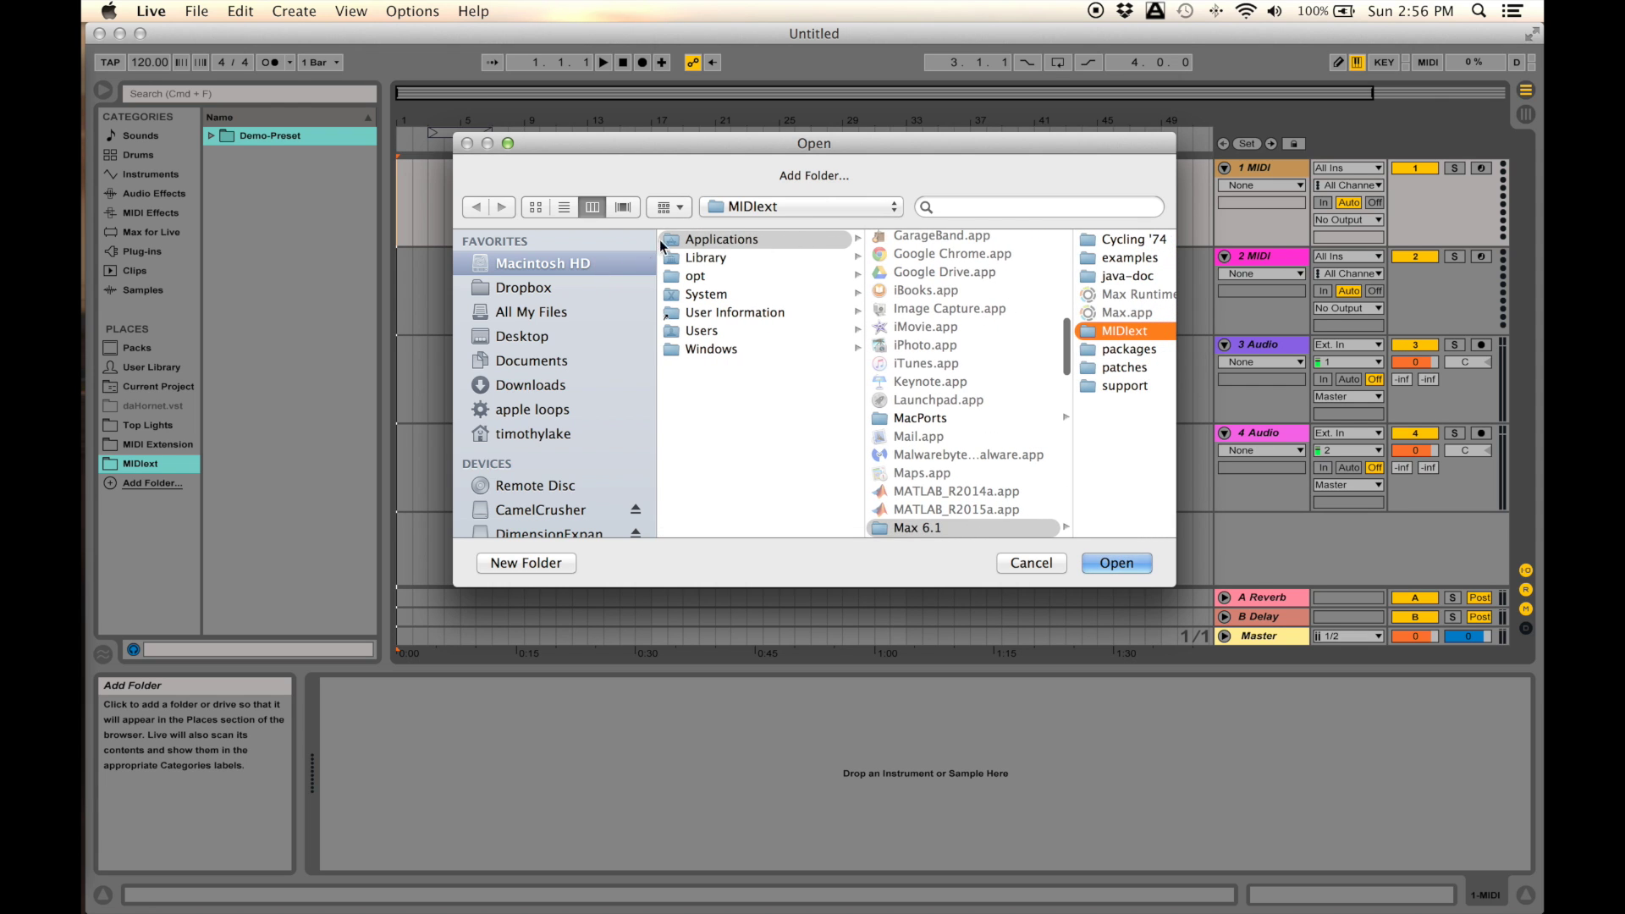
{"action": "scroll", "coordinate": [904, 449], "scroll_direction": "right", "scroll_amount": 6}
{"action": "scroll", "coordinate": [904, 449], "scroll_direction": "right", "scroll_amount": 10}
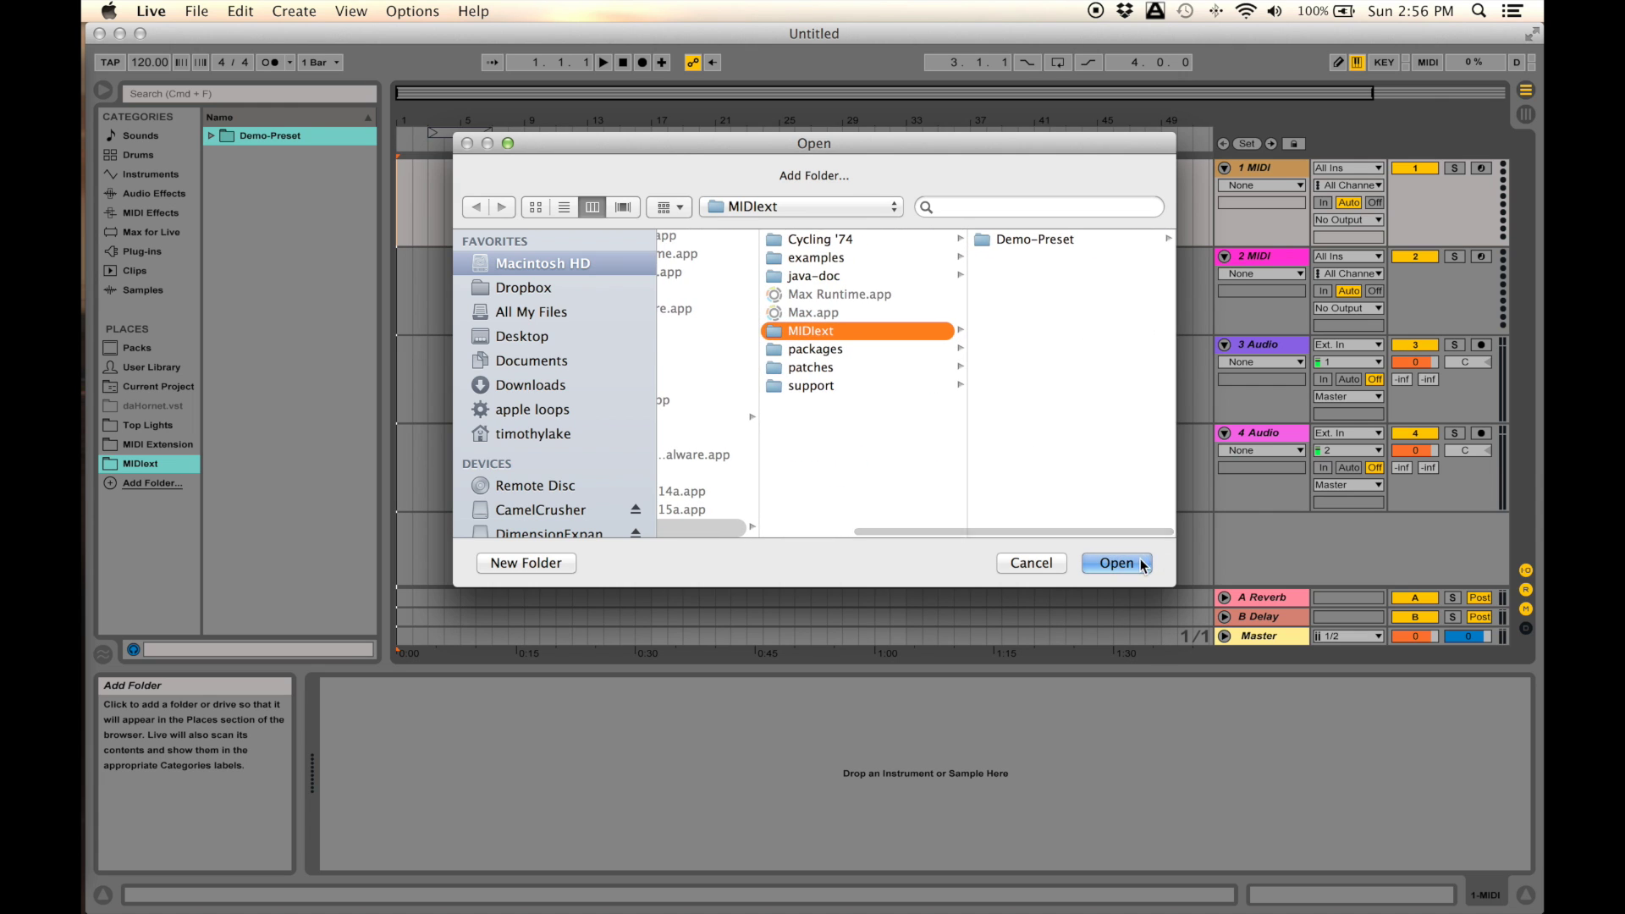
{"action": "left_click", "coordinate": [1035, 562]}
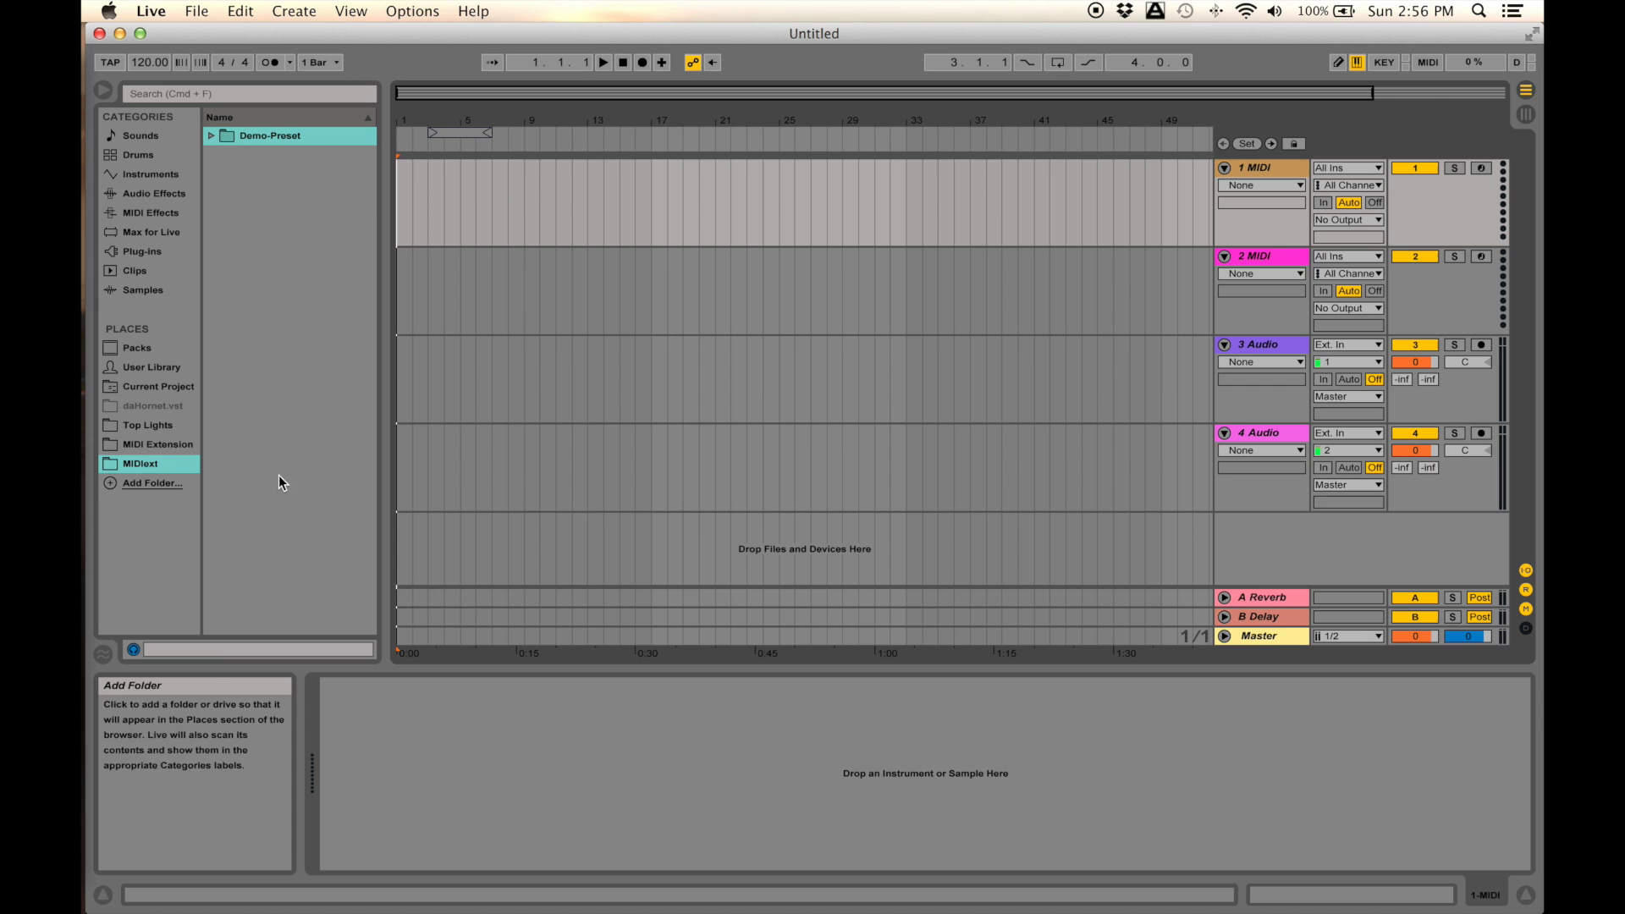
Look through the contents of the existing MIDI Extension and MIDIext folders in the browser's Places.
{"action": "left_click", "coordinate": [169, 445]}
{"action": "left_click", "coordinate": [162, 463]}
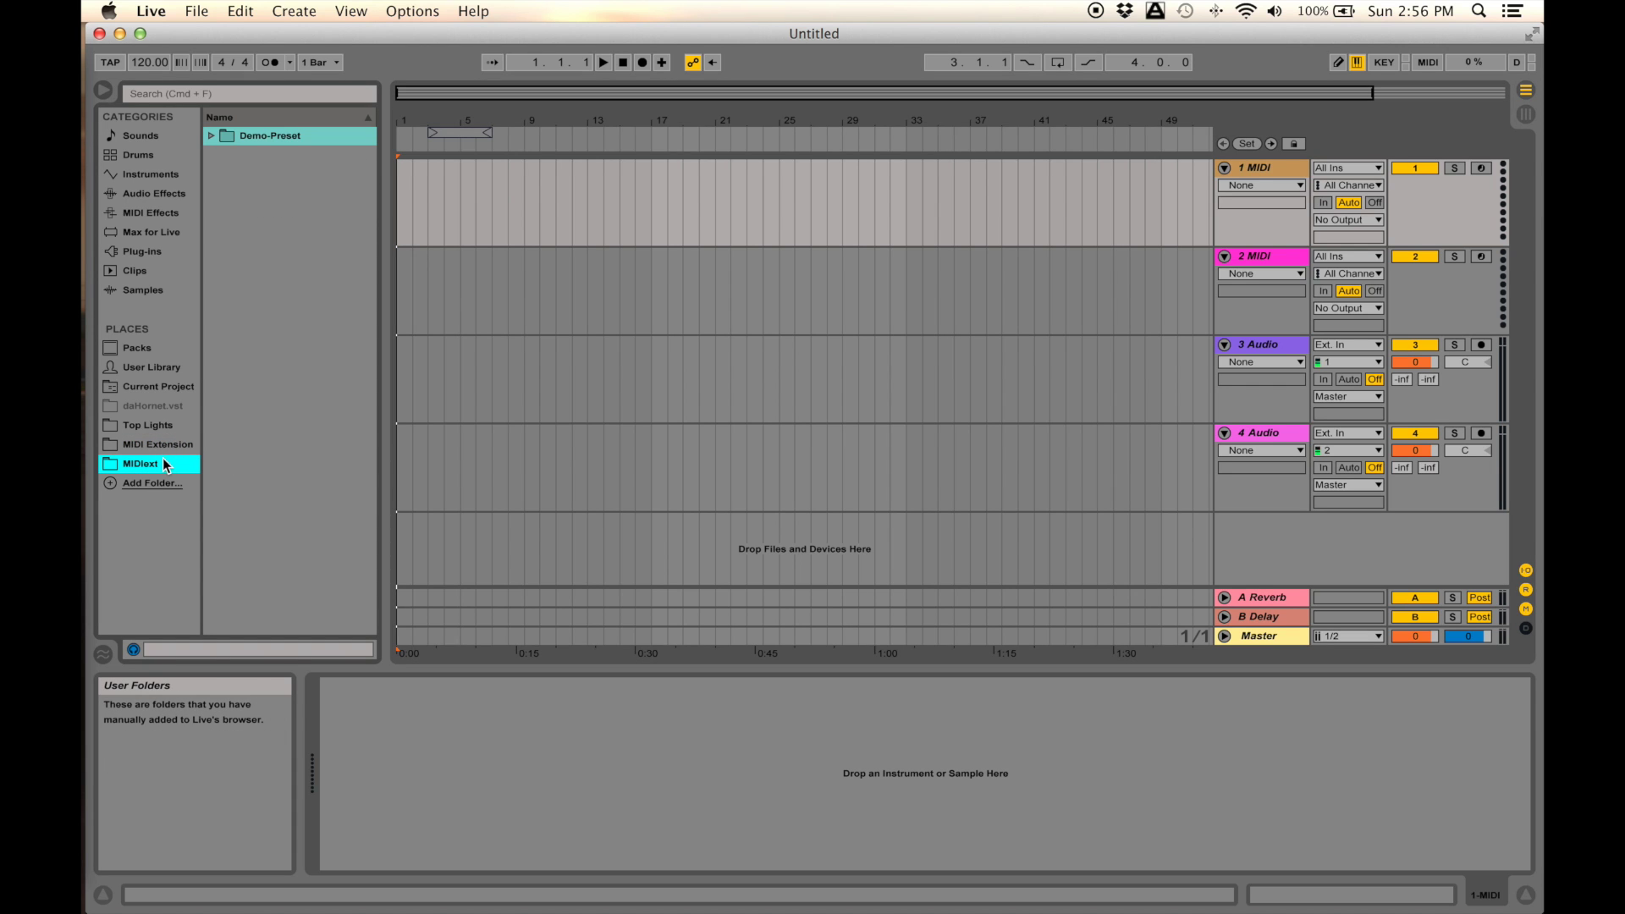
{"action": "left_click", "coordinate": [211, 135]}
{"action": "left_click", "coordinate": [211, 135]}
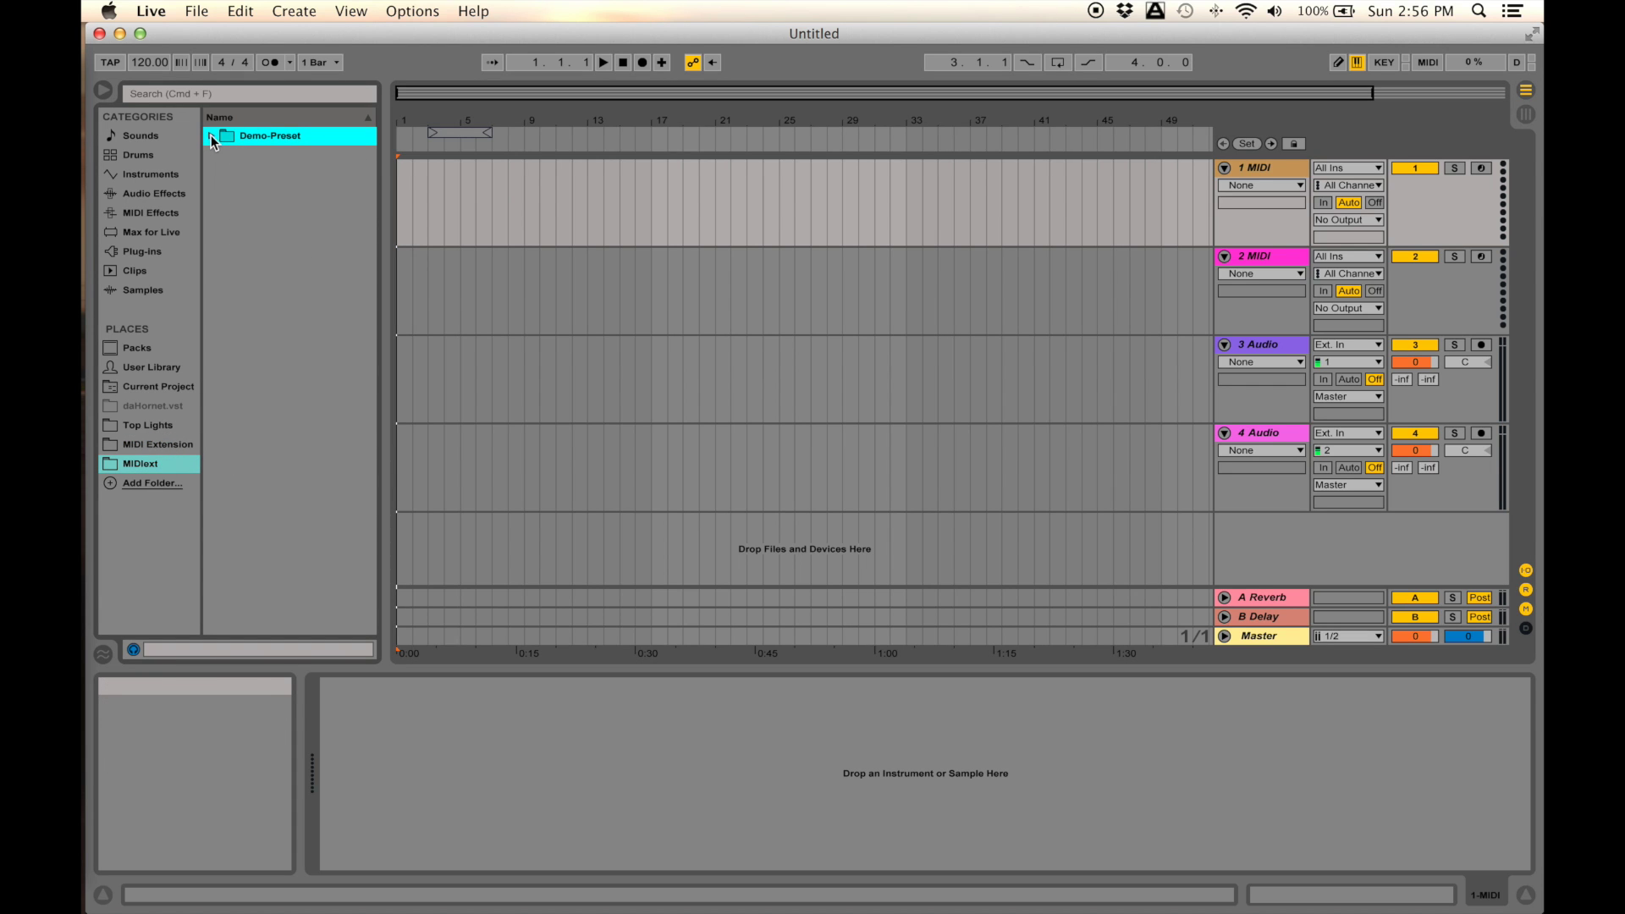
Remove the MIDI Extension and MIDIext folders from the browser's Places.
{"action": "left_click", "coordinate": [155, 446]}
{"action": "right_click", "coordinate": [156, 445]}
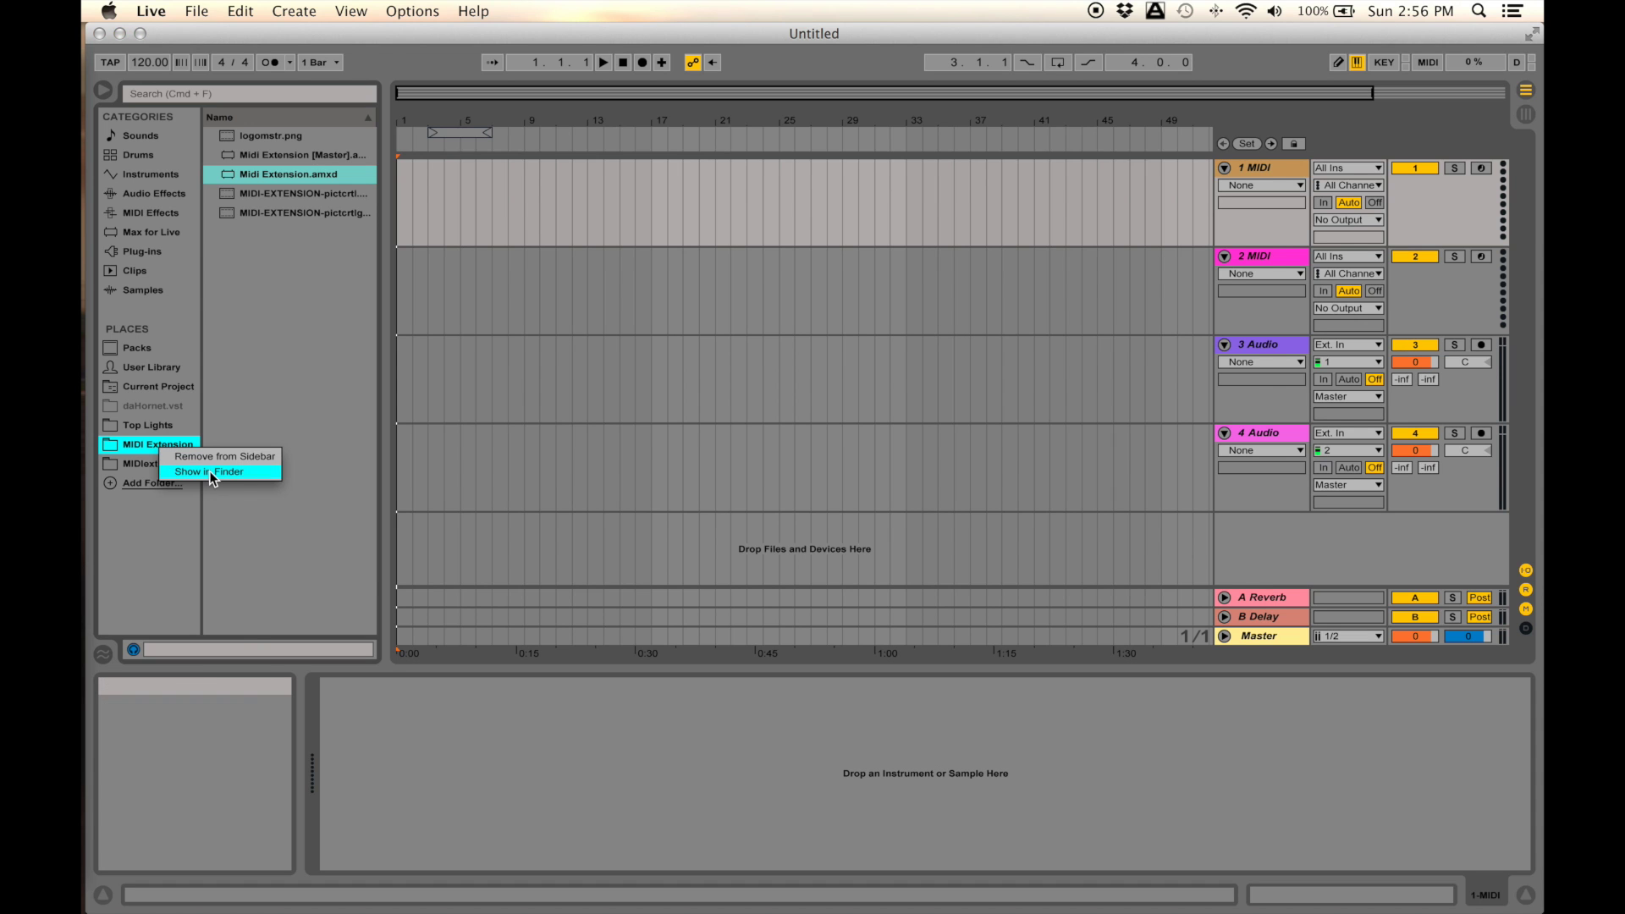
{"action": "left_click", "coordinate": [212, 473]}
{"action": "right_click", "coordinate": [156, 447]}
{"action": "left_click", "coordinate": [195, 457]}
Add the MIDIext folder from Applications/Max 6.1 to the browser's Places.
{"action": "left_click", "coordinate": [144, 444]}
{"action": "scroll", "coordinate": [932, 339], "scroll_direction": "left", "scroll_amount": 2}
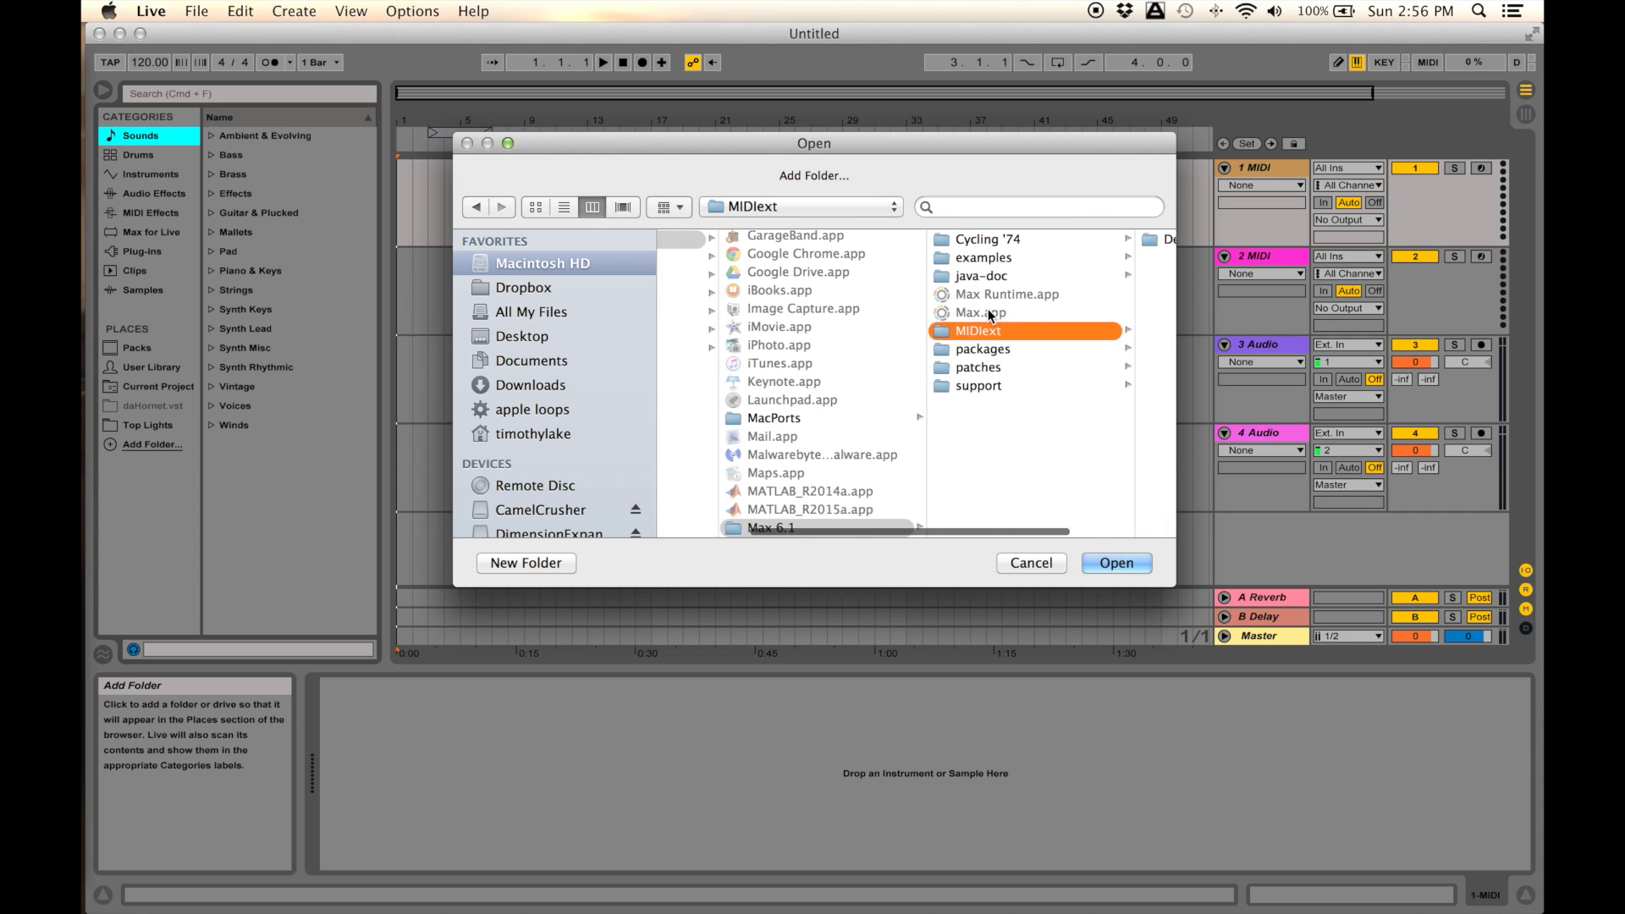
{"action": "left_click", "coordinate": [1115, 562]}
Add the MIDI Extension folder from Music/Ableton/User Library/Presets/MIDI Effects/Max MIDI Effect in the home folder to the browser's Places.
{"action": "left_click", "coordinate": [150, 467]}
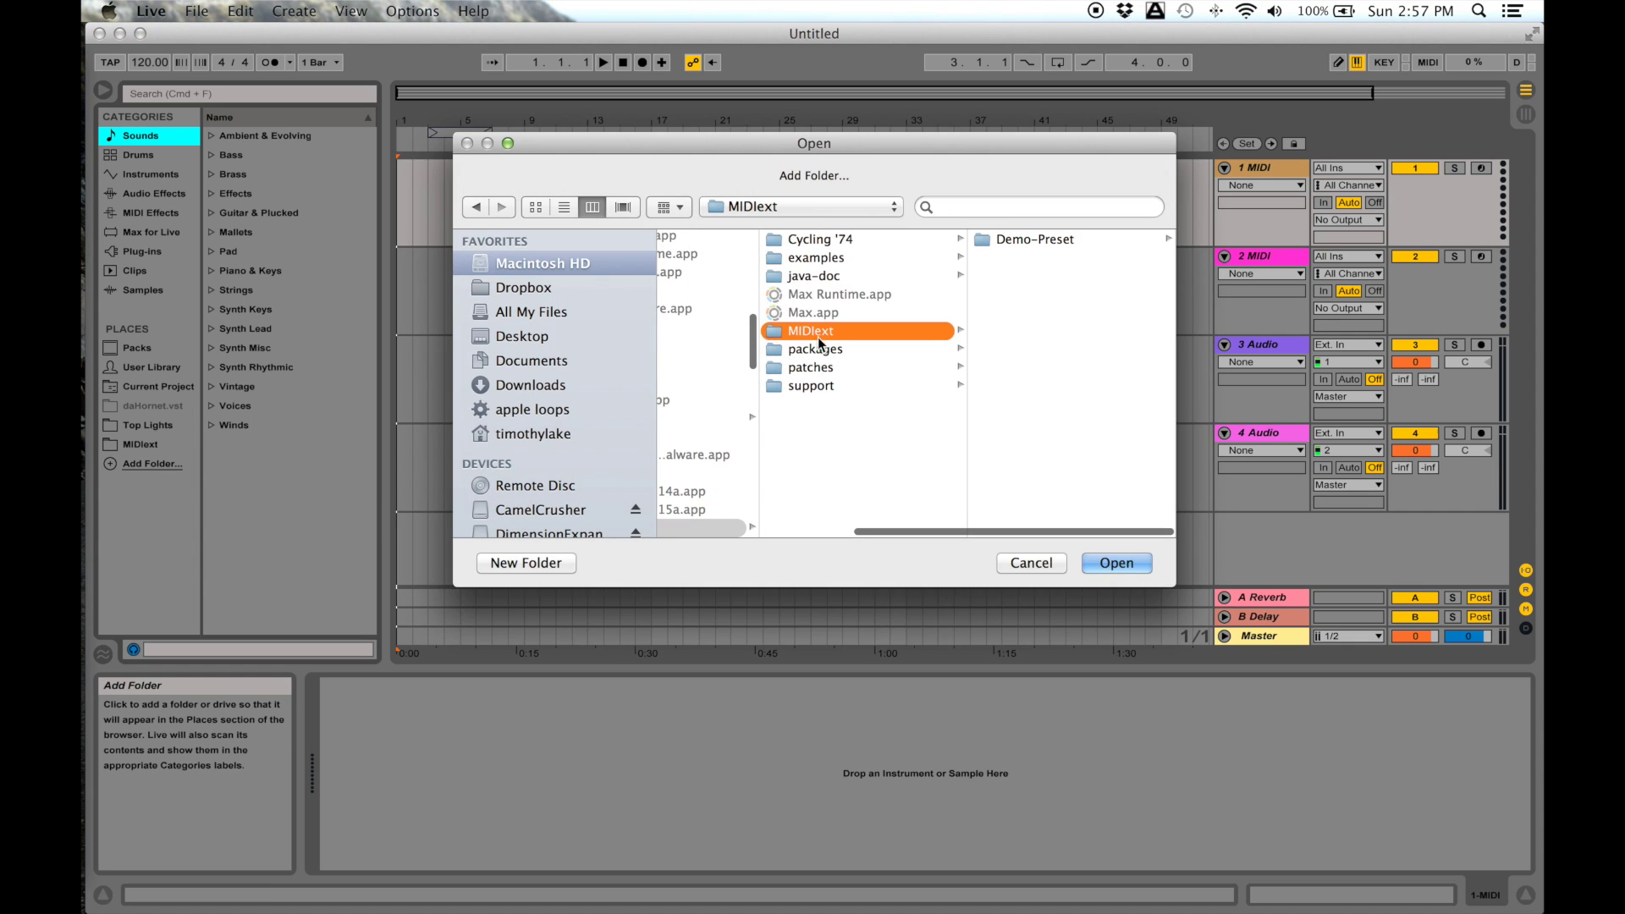
{"action": "left_click", "coordinate": [555, 436]}
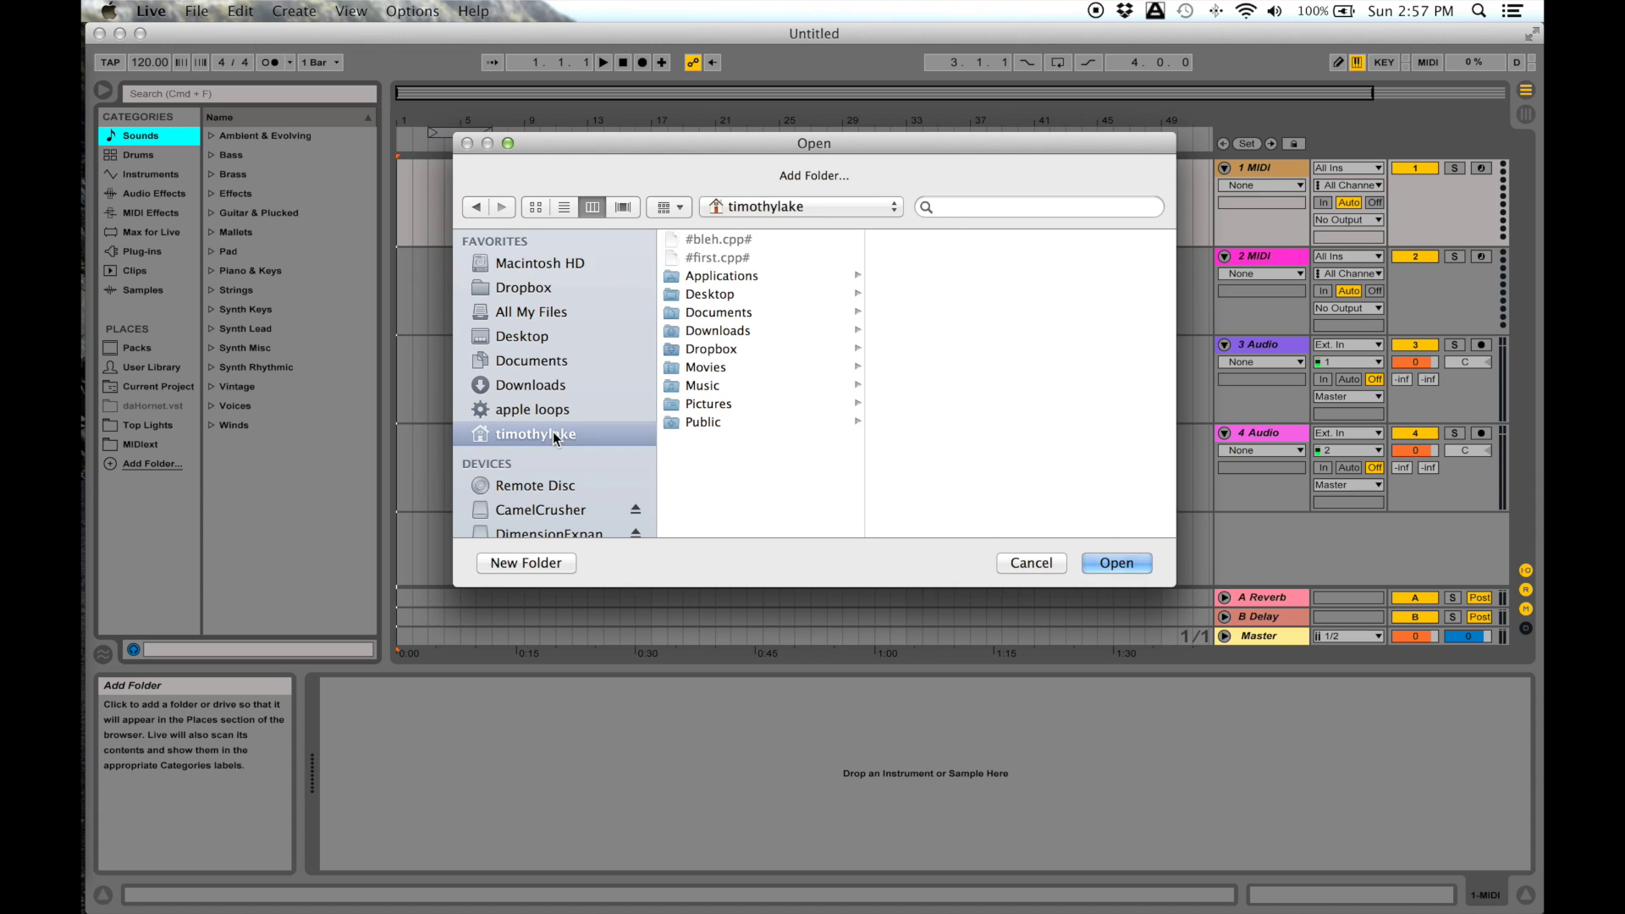
{"action": "left_click", "coordinate": [728, 388]}
{"action": "left_click", "coordinate": [914, 240]}
{"action": "left_click", "coordinate": [1063, 280]}
{"action": "left_click", "coordinate": [1075, 350]}
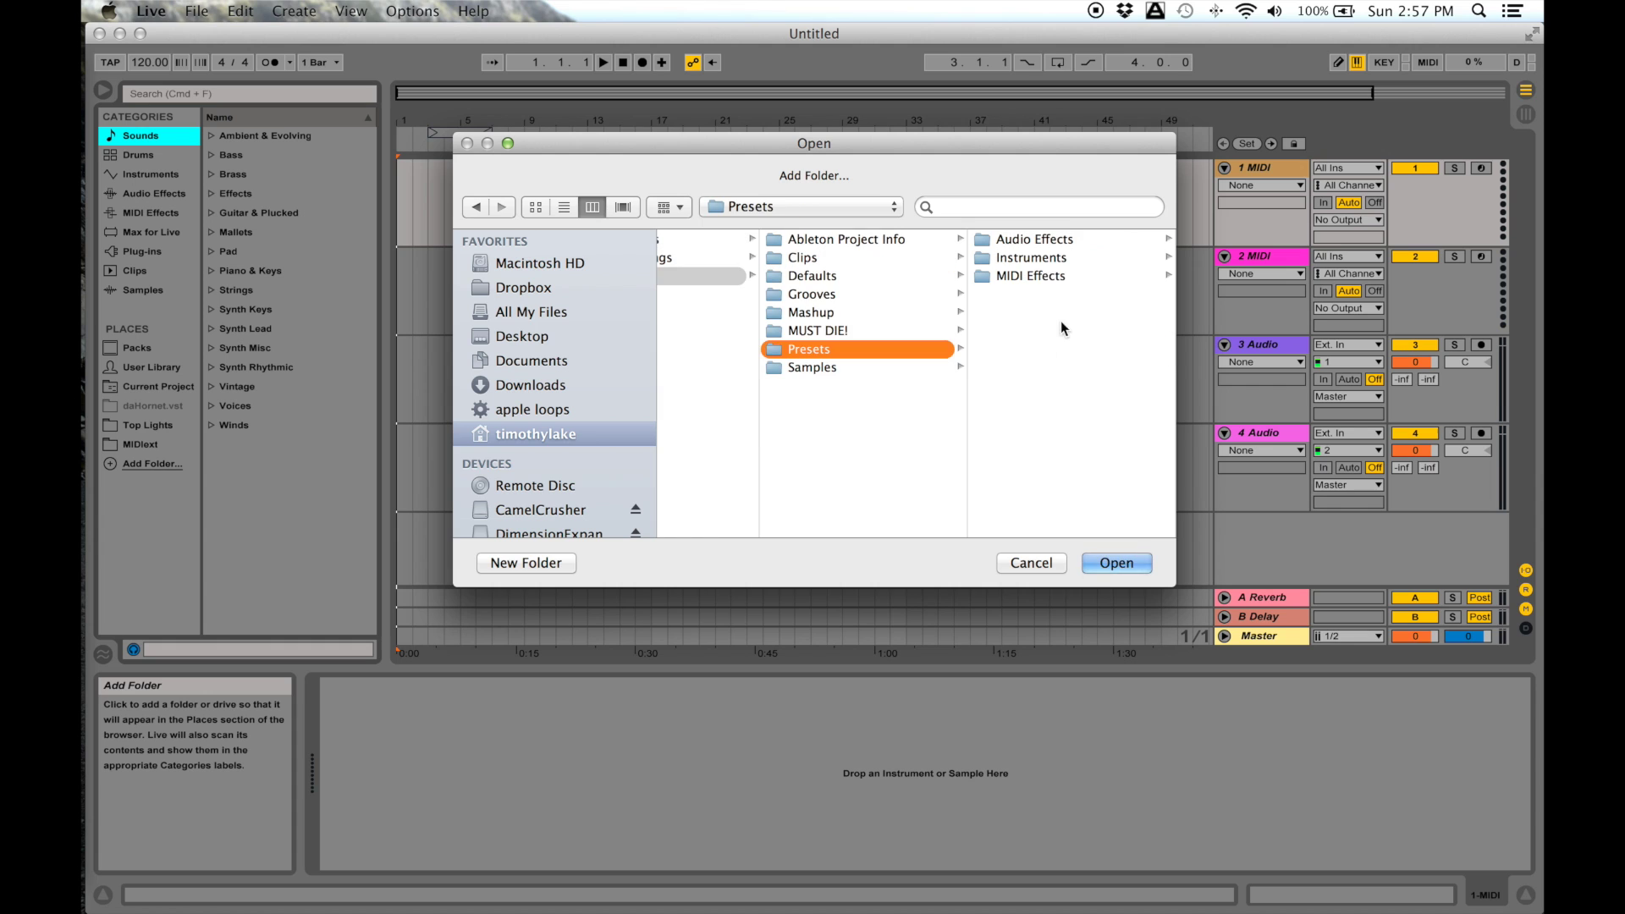
{"action": "left_click", "coordinate": [1046, 276]}
{"action": "left_click", "coordinate": [1048, 272]}
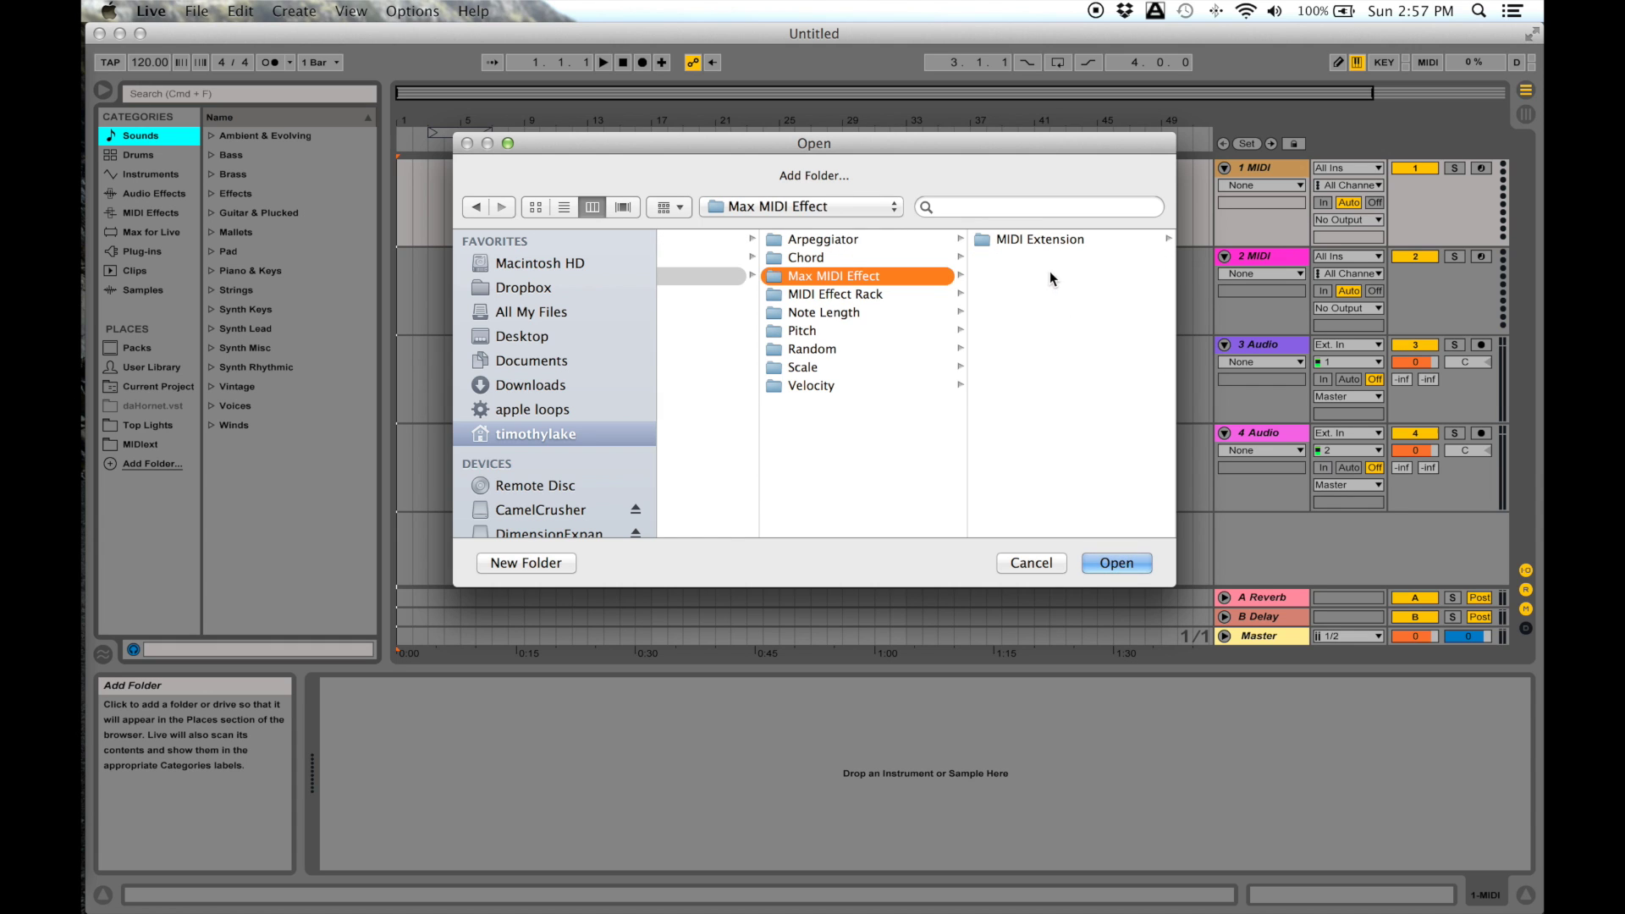
{"action": "left_click", "coordinate": [1034, 242]}
{"action": "left_click", "coordinate": [1117, 563]}
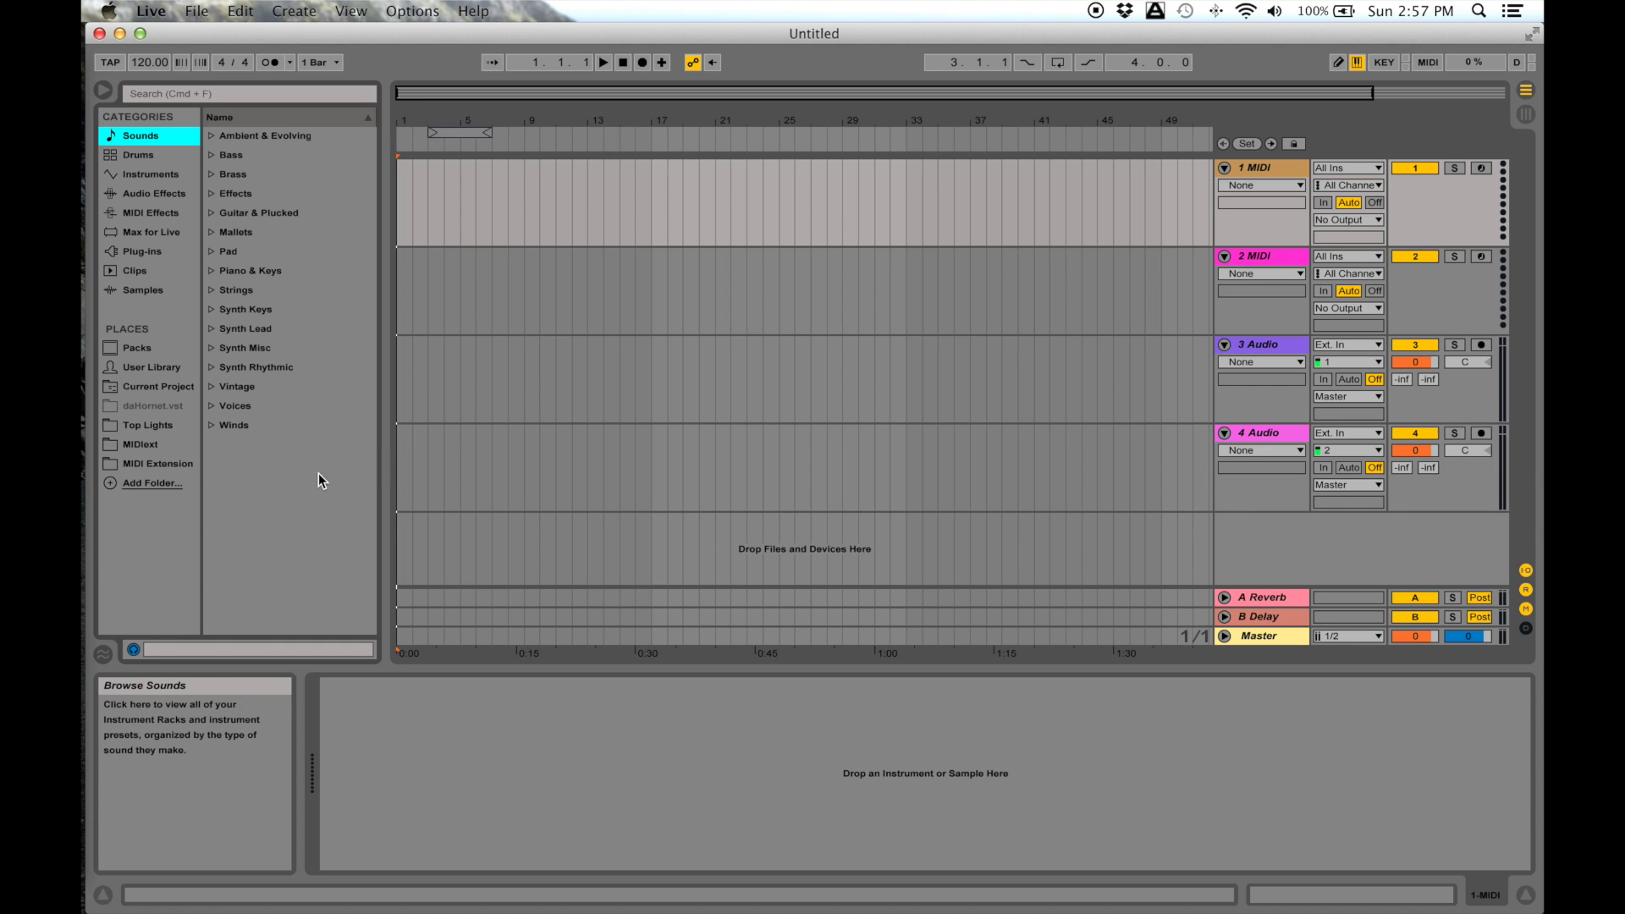
Check the newly added MIDIext folder in Places and open the MIDI Extension folder.
{"action": "left_click", "coordinate": [156, 448]}
{"action": "left_click", "coordinate": [155, 457]}
{"action": "left_click", "coordinate": [156, 449]}
{"action": "left_click", "coordinate": [152, 464]}
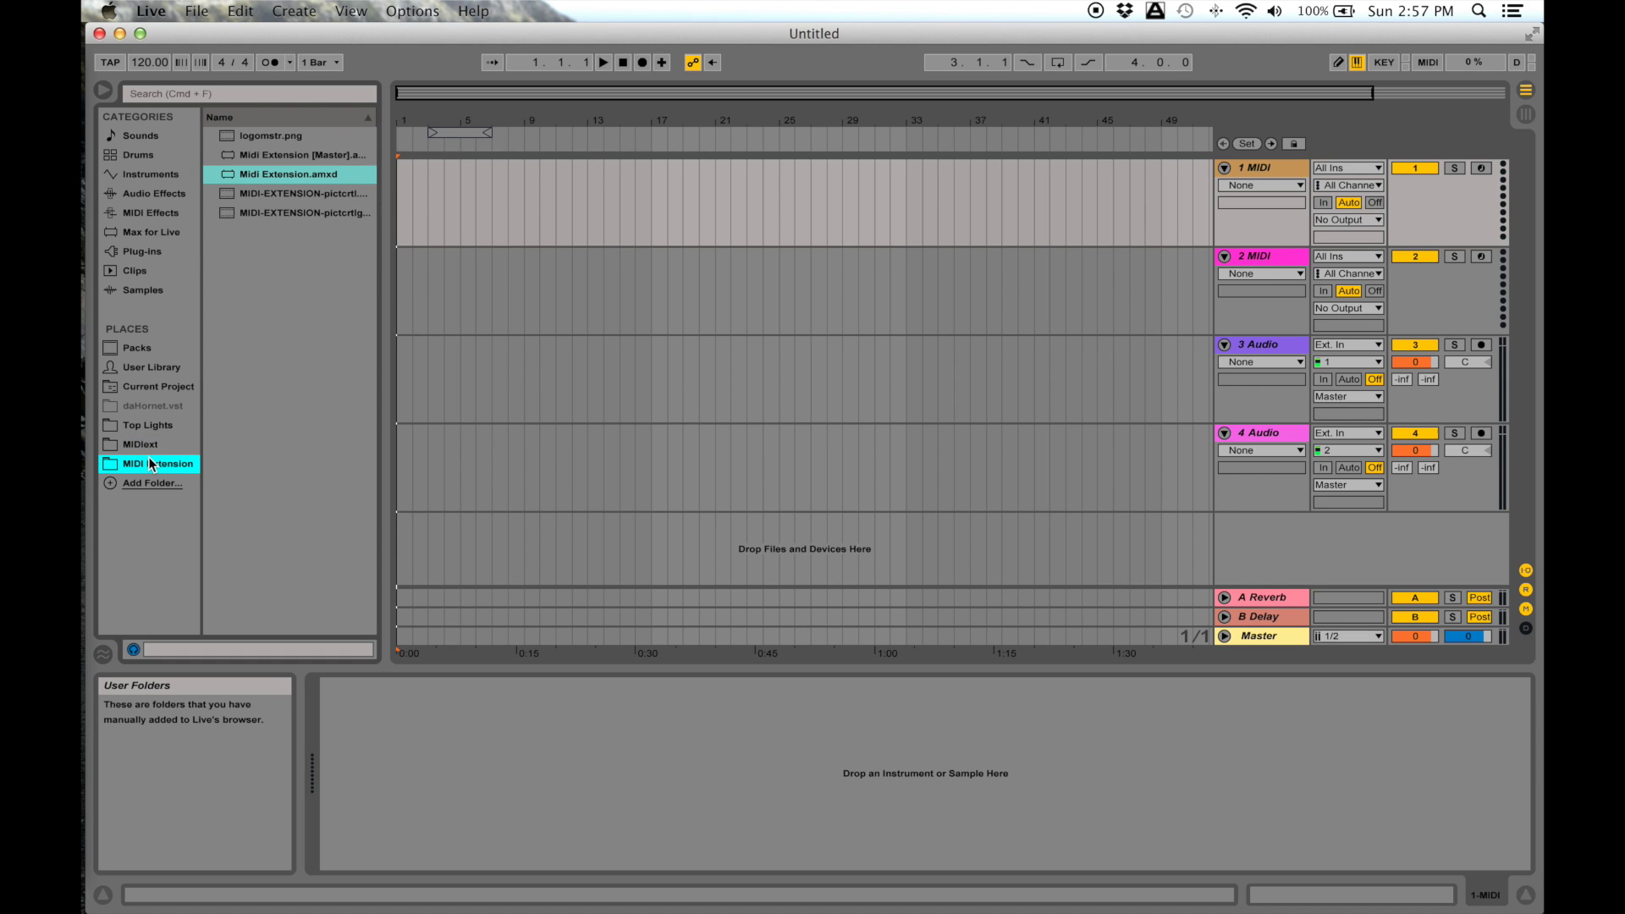
Delete the 2 MIDI, 3 Audio and 4 Audio tracks, keeping only the 1 MIDI track.
{"action": "left_click", "coordinate": [1270, 256]}
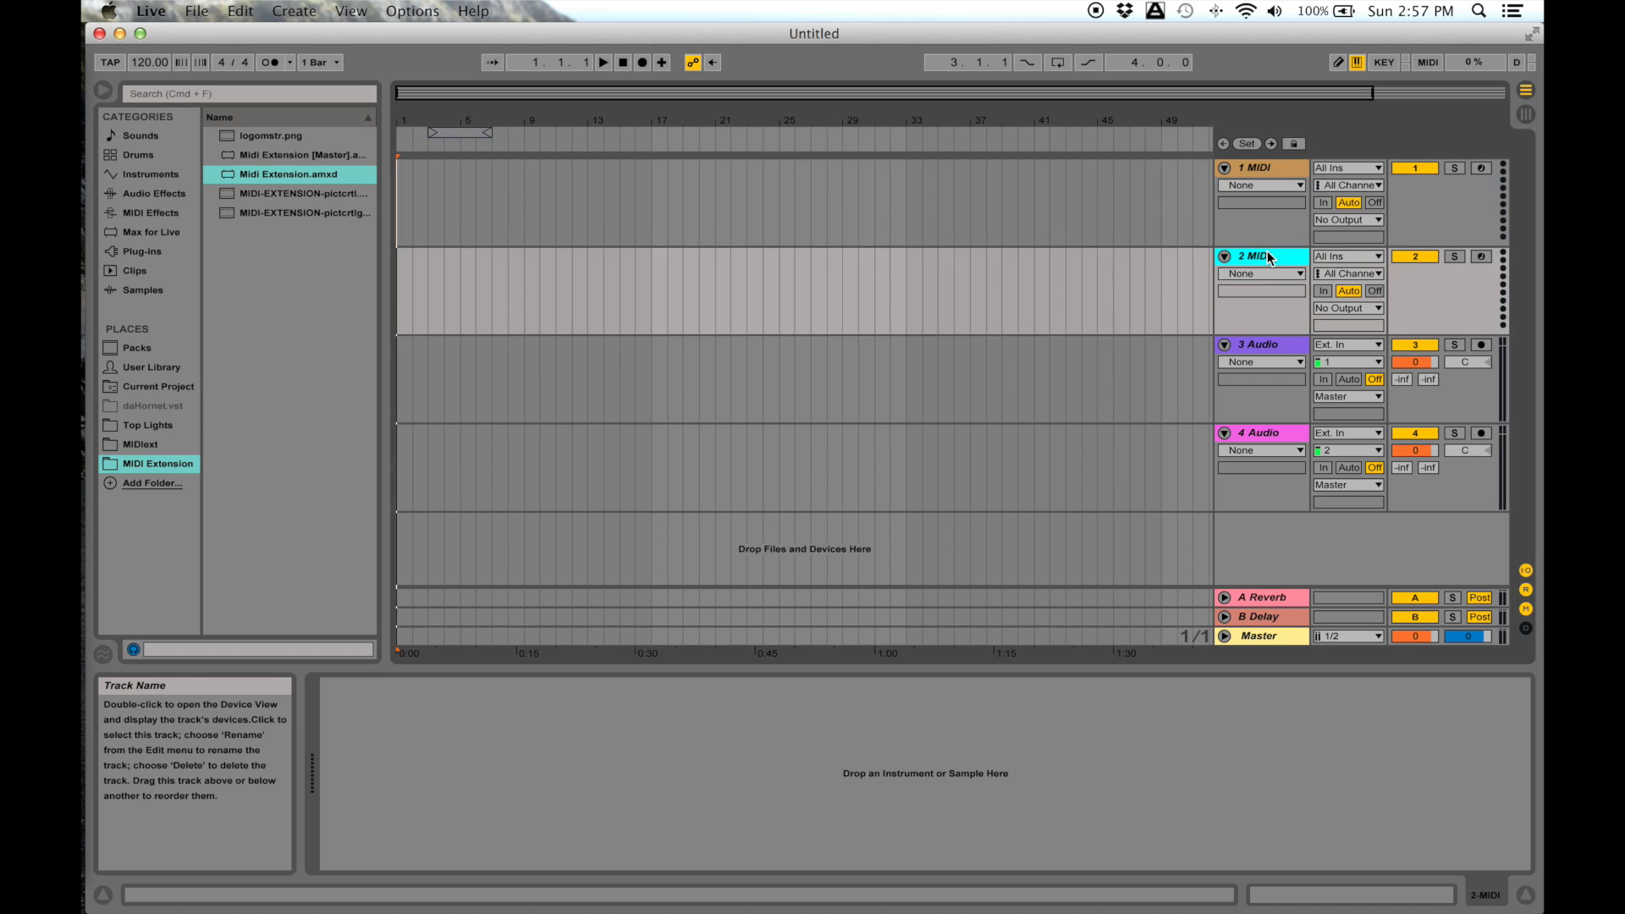
{"action": "key", "text": "Delete"}
{"action": "key", "text": "Delete"}
{"action": "key", "text": "Delete"}
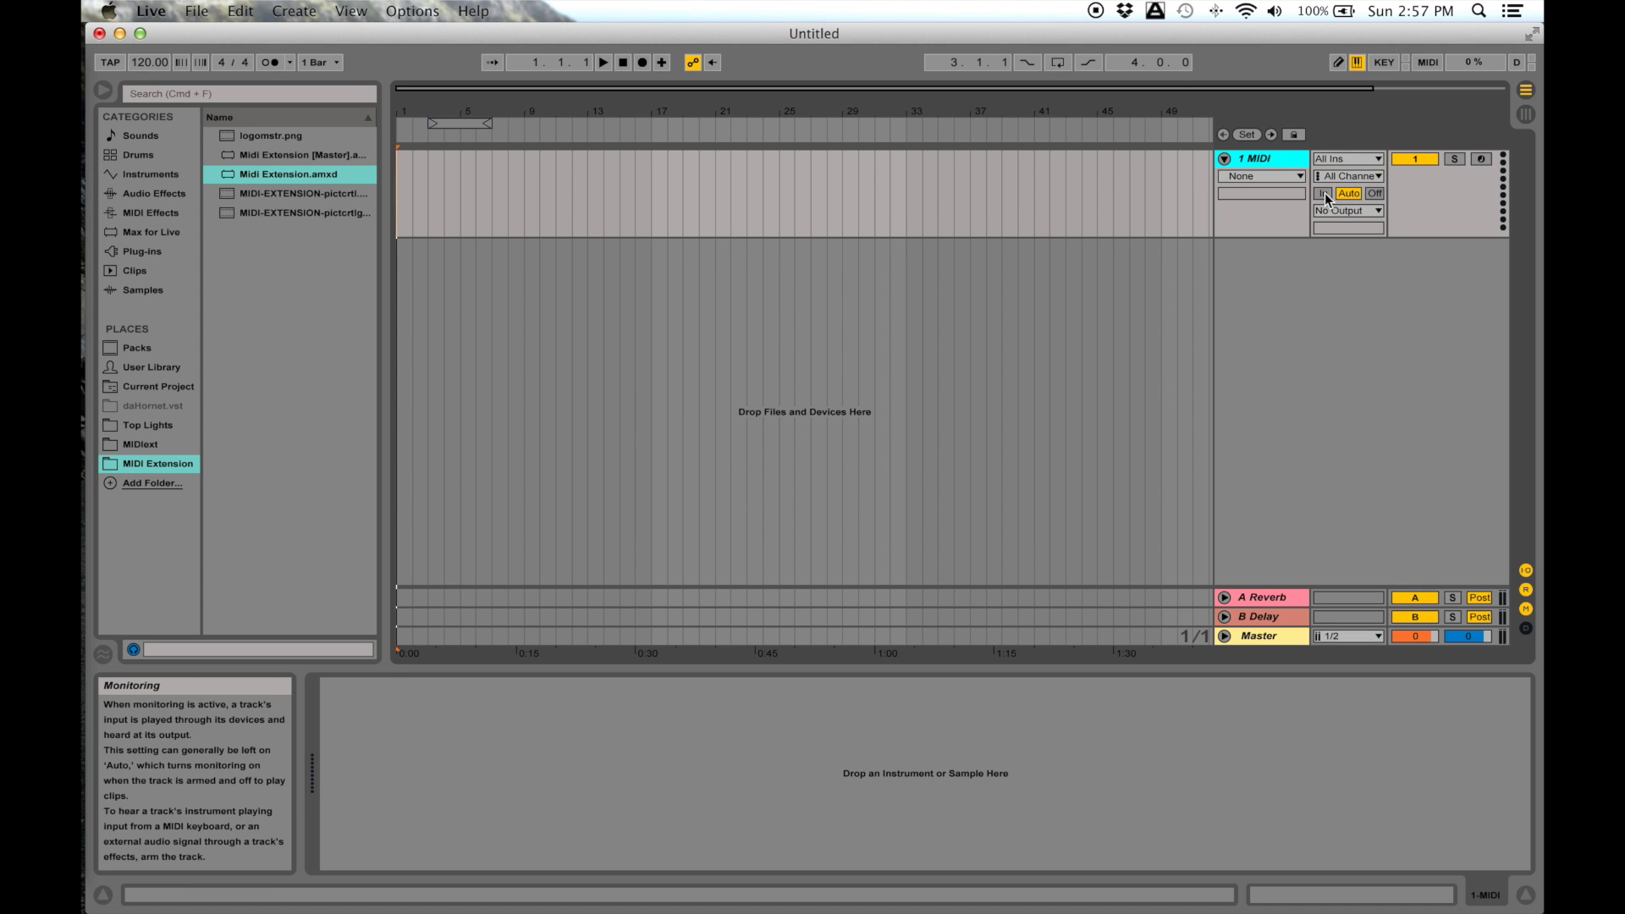
Route the 1 MIDI track's output to Launchpad Pro (MIDI Port) on Ch. 6 and arm the track for recording.
{"action": "left_click", "coordinate": [328, 156]}
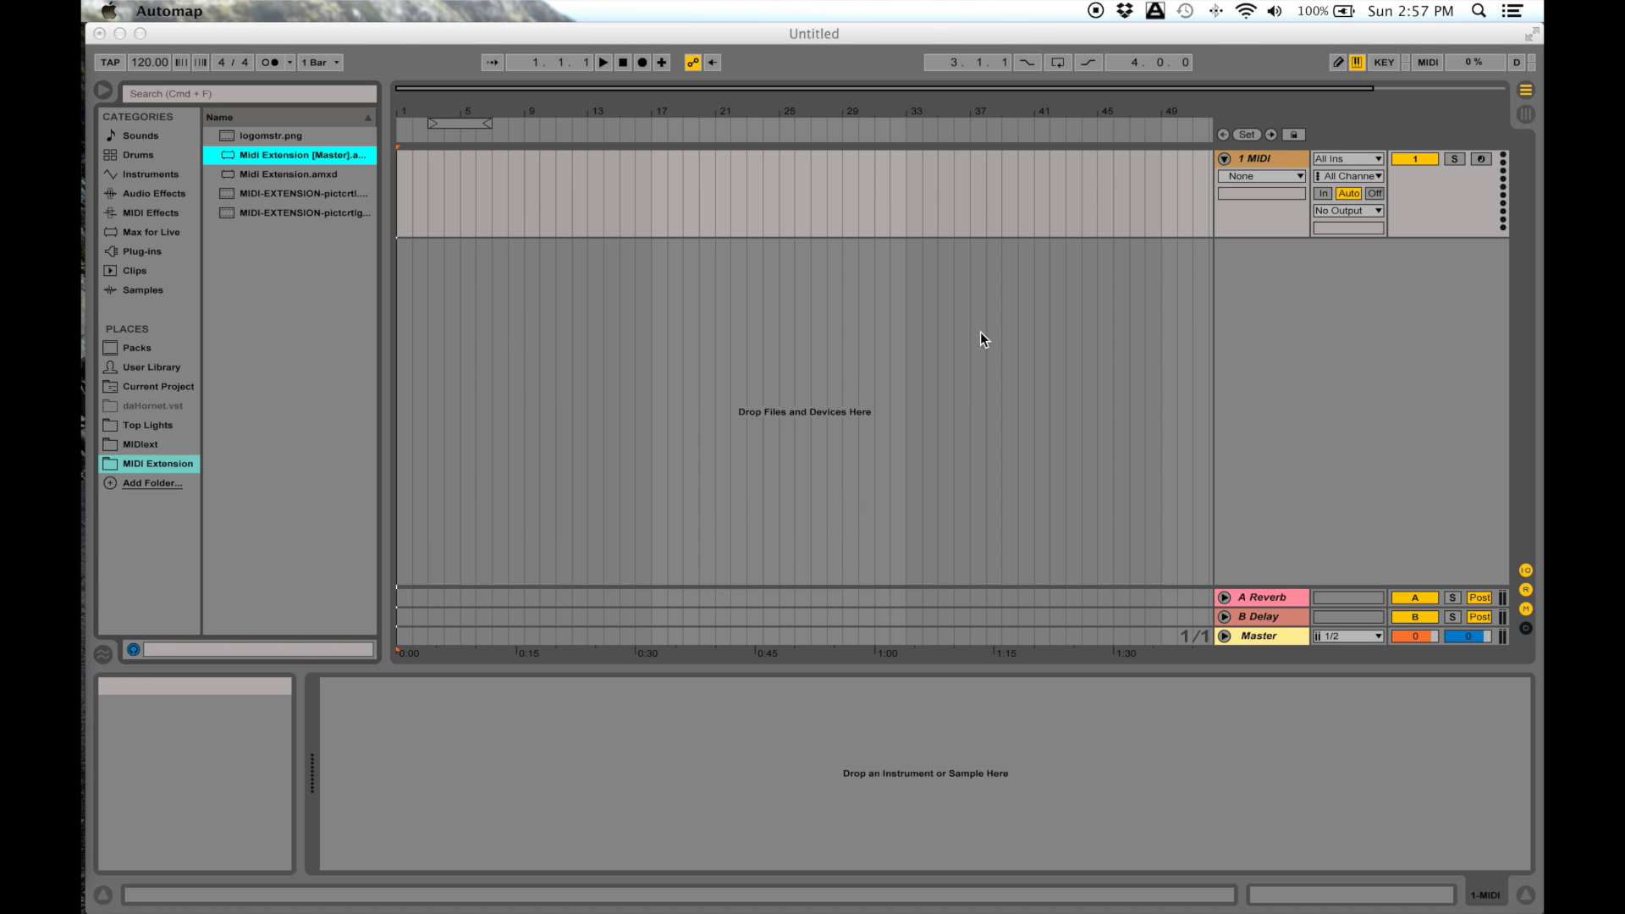
{"action": "left_click", "coordinate": [1358, 213]}
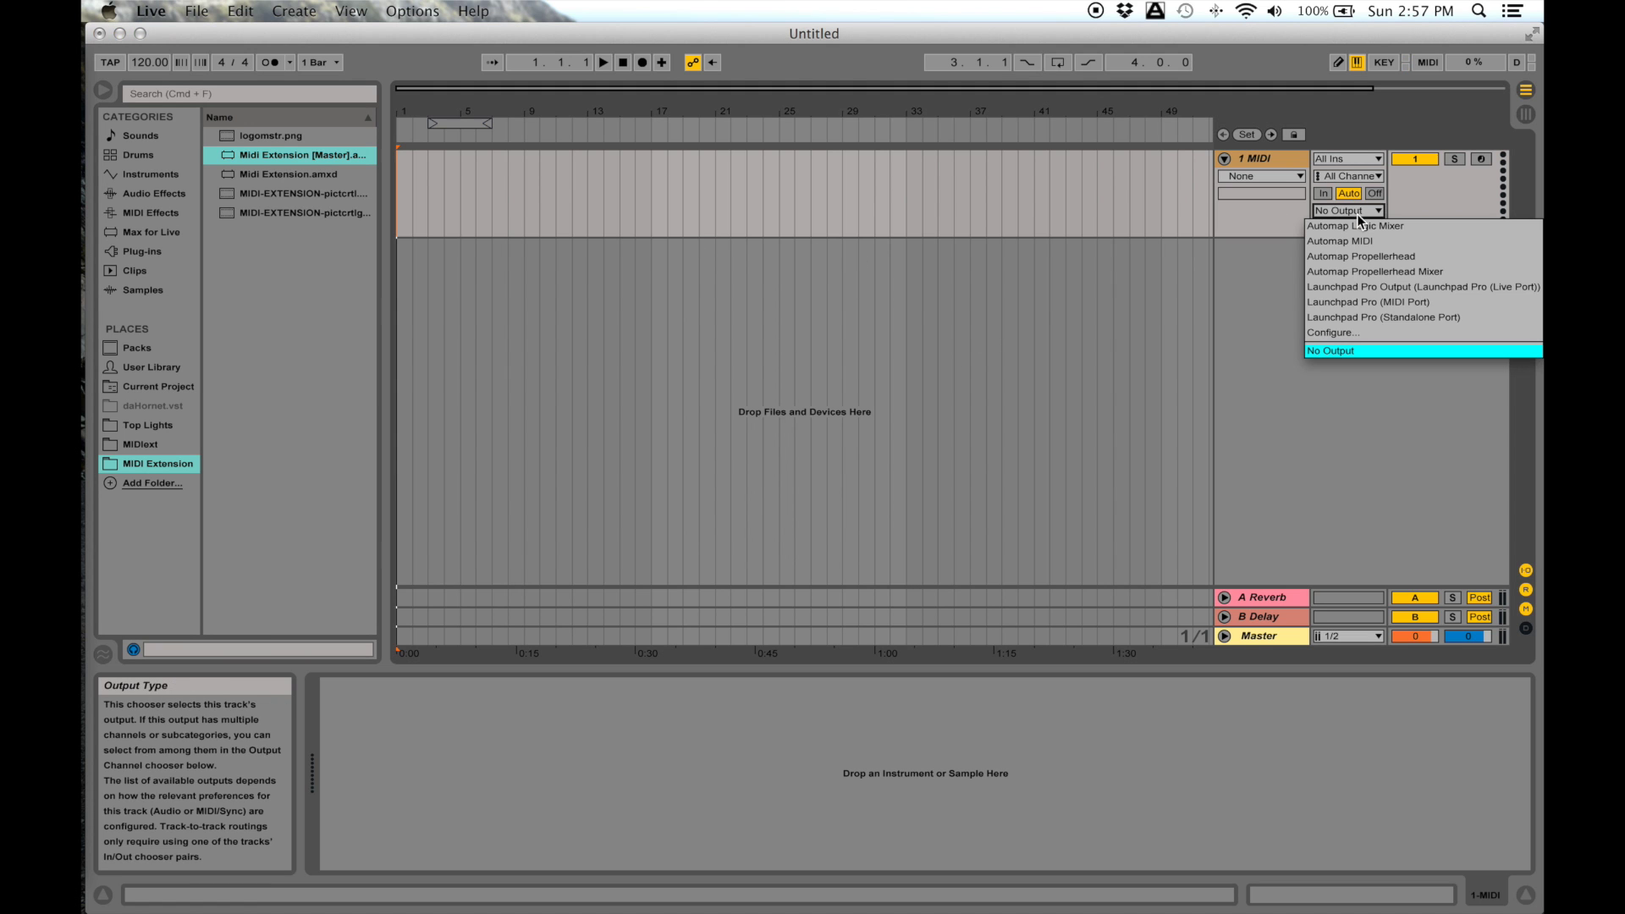
{"action": "left_click", "coordinate": [1374, 300]}
{"action": "left_click", "coordinate": [1353, 227]}
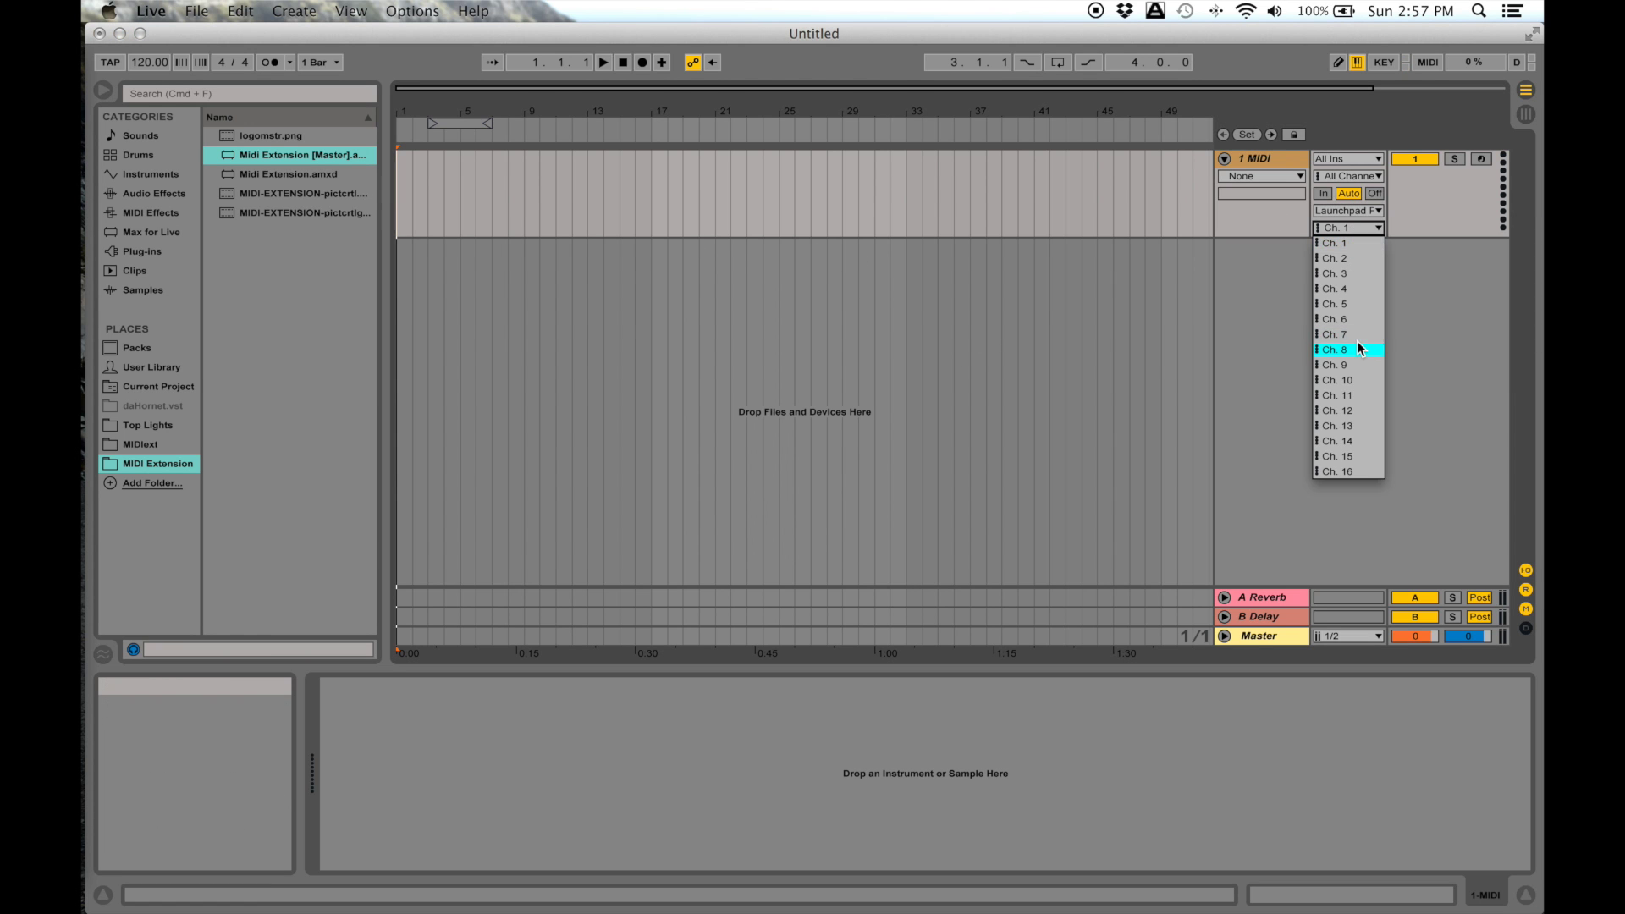
{"action": "left_click", "coordinate": [1346, 318]}
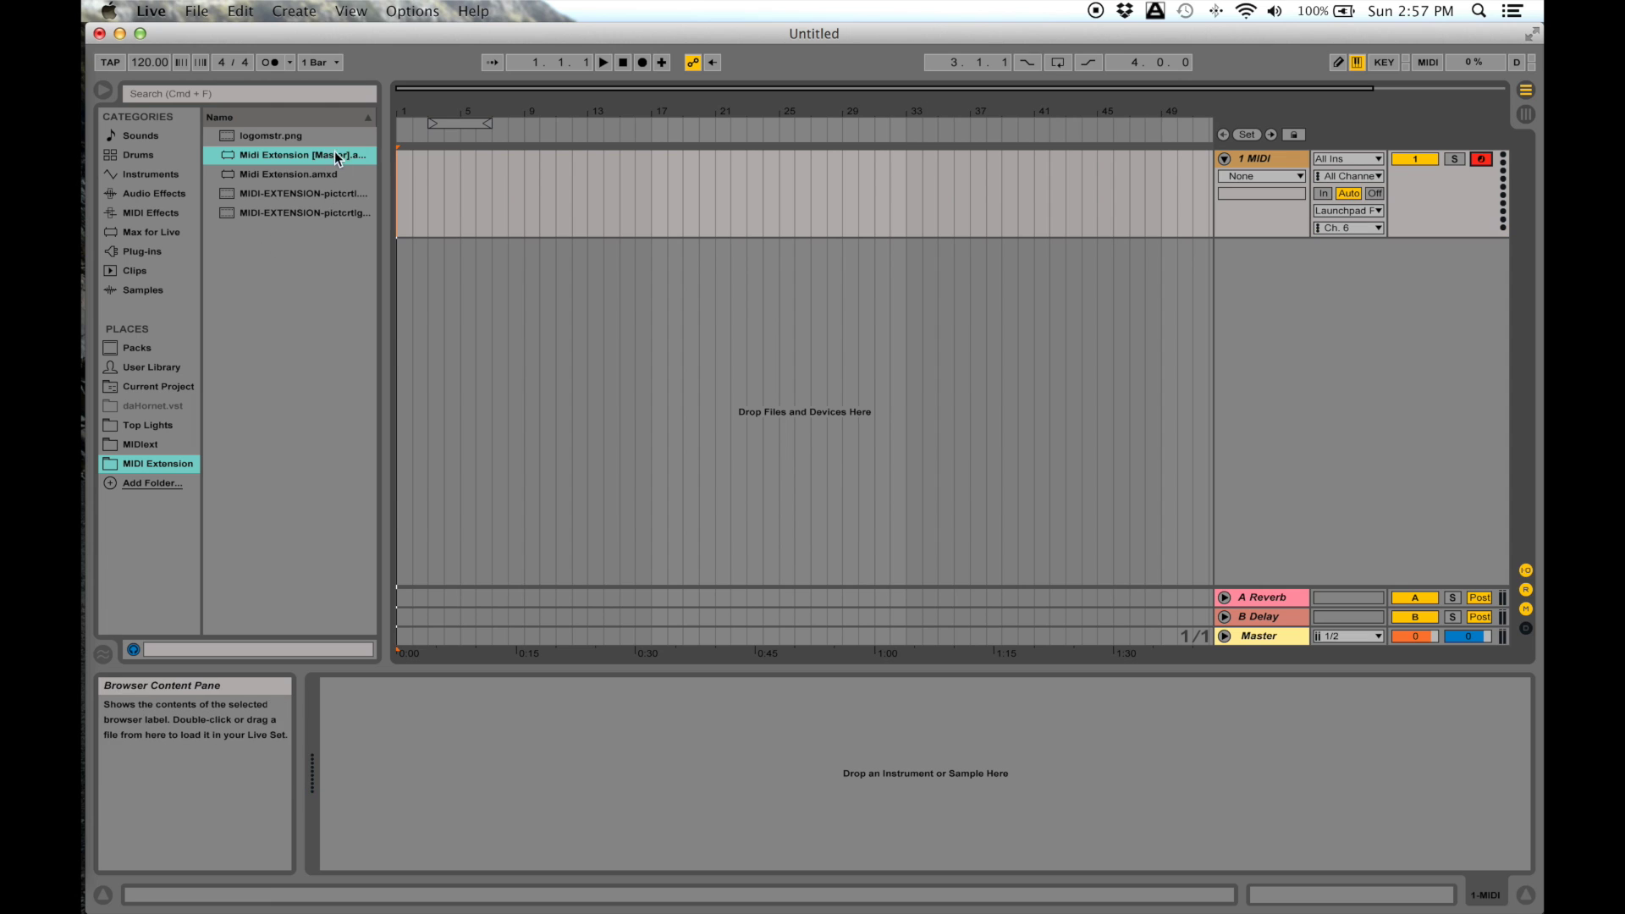
Load the Midi Extension [Master] device from the MIDI Extension folder onto the 1 MIDI track.
{"action": "left_click", "coordinate": [161, 464]}
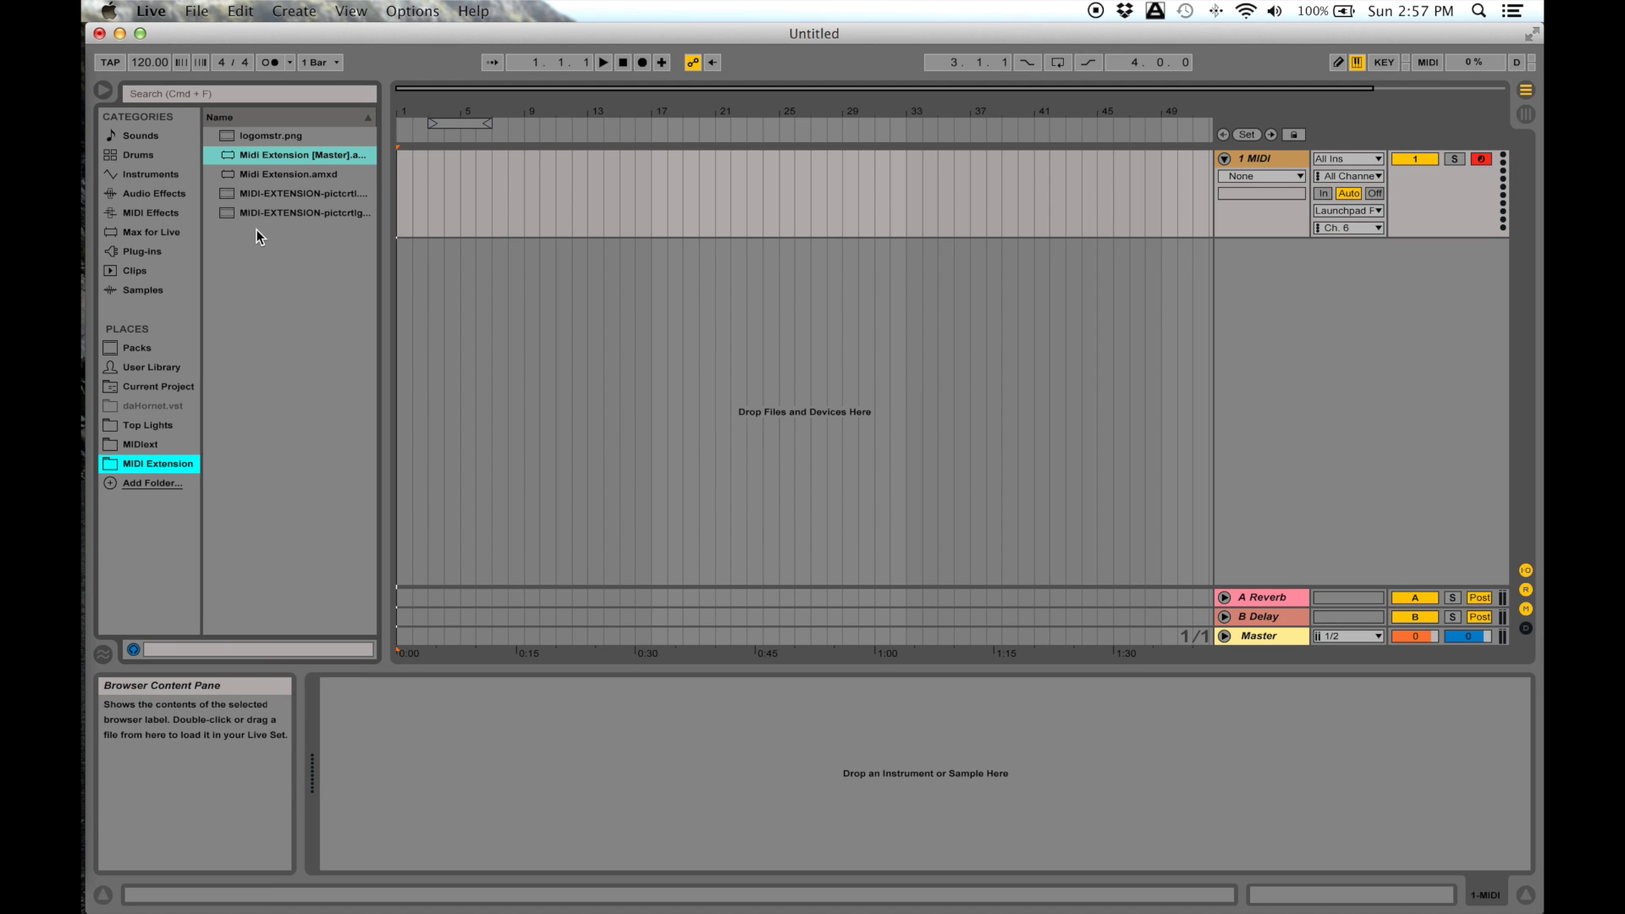
{"action": "left_click", "coordinate": [303, 176]}
{"action": "left_click", "coordinate": [287, 161]}
{"action": "left_click", "coordinate": [262, 175]}
{"action": "left_click", "coordinate": [272, 159]}
{"action": "left_click", "coordinate": [297, 175]}
{"action": "left_click", "coordinate": [300, 155]}
{"action": "left_click_drag", "start_coordinate": [286, 155], "coordinate": [501, 790]}
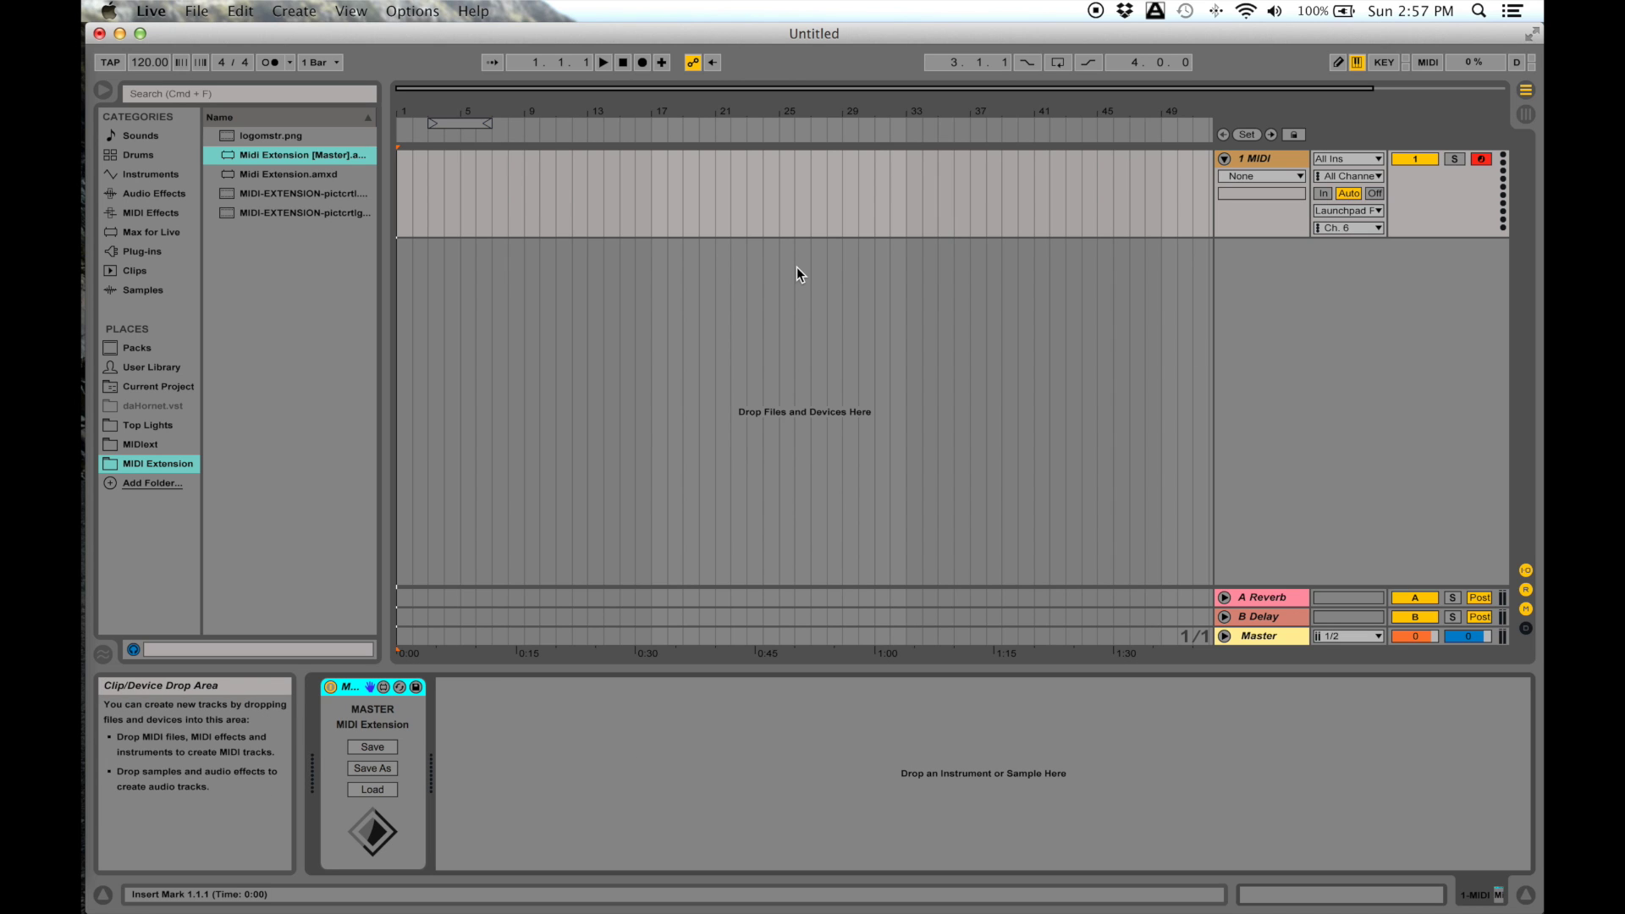
{"action": "left_click", "coordinate": [472, 750]}
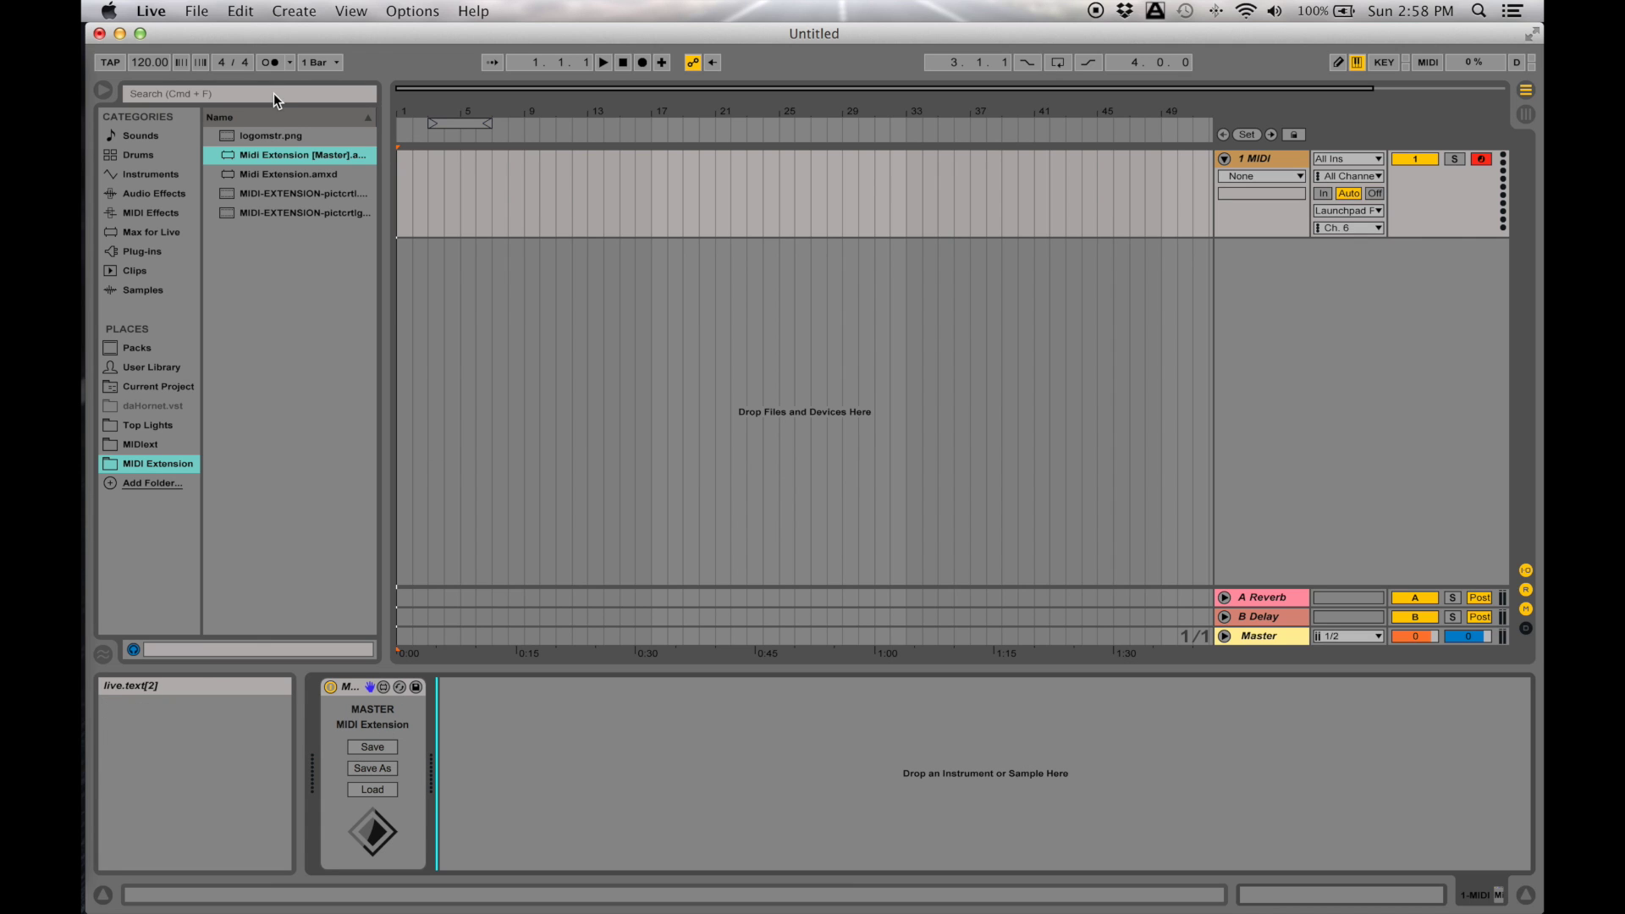
Add a MIDI Effect Rack after the Master device on the 1 MIDI track and show its chain list and Key Zone Editor.
{"action": "left_click", "coordinate": [1278, 156]}
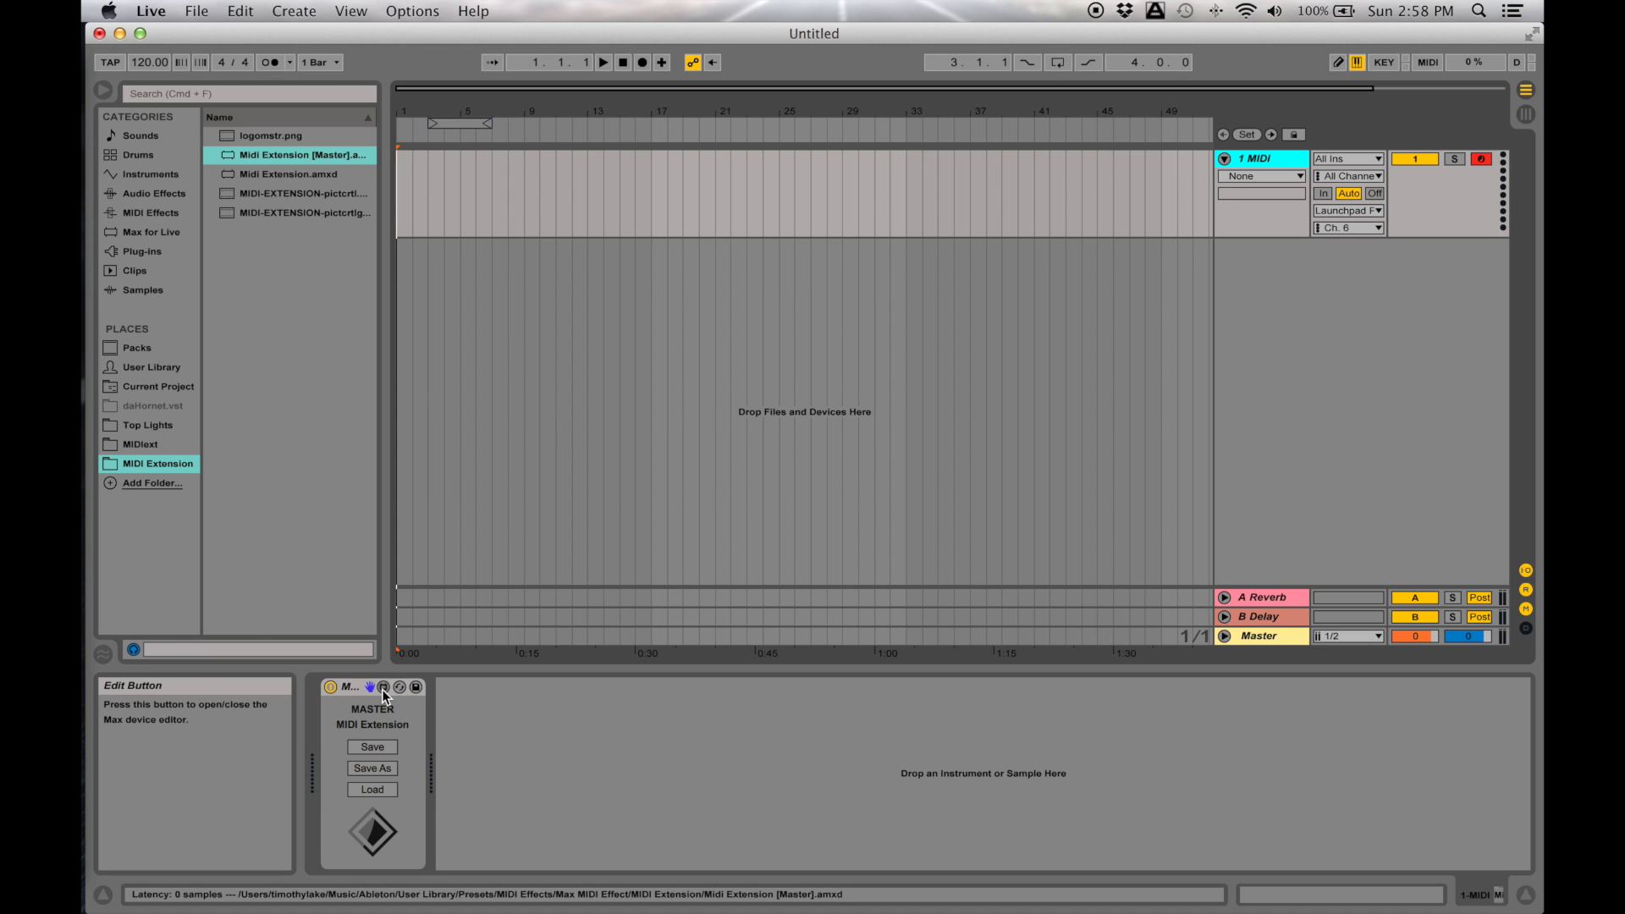
{"action": "left_click", "coordinate": [158, 211]}
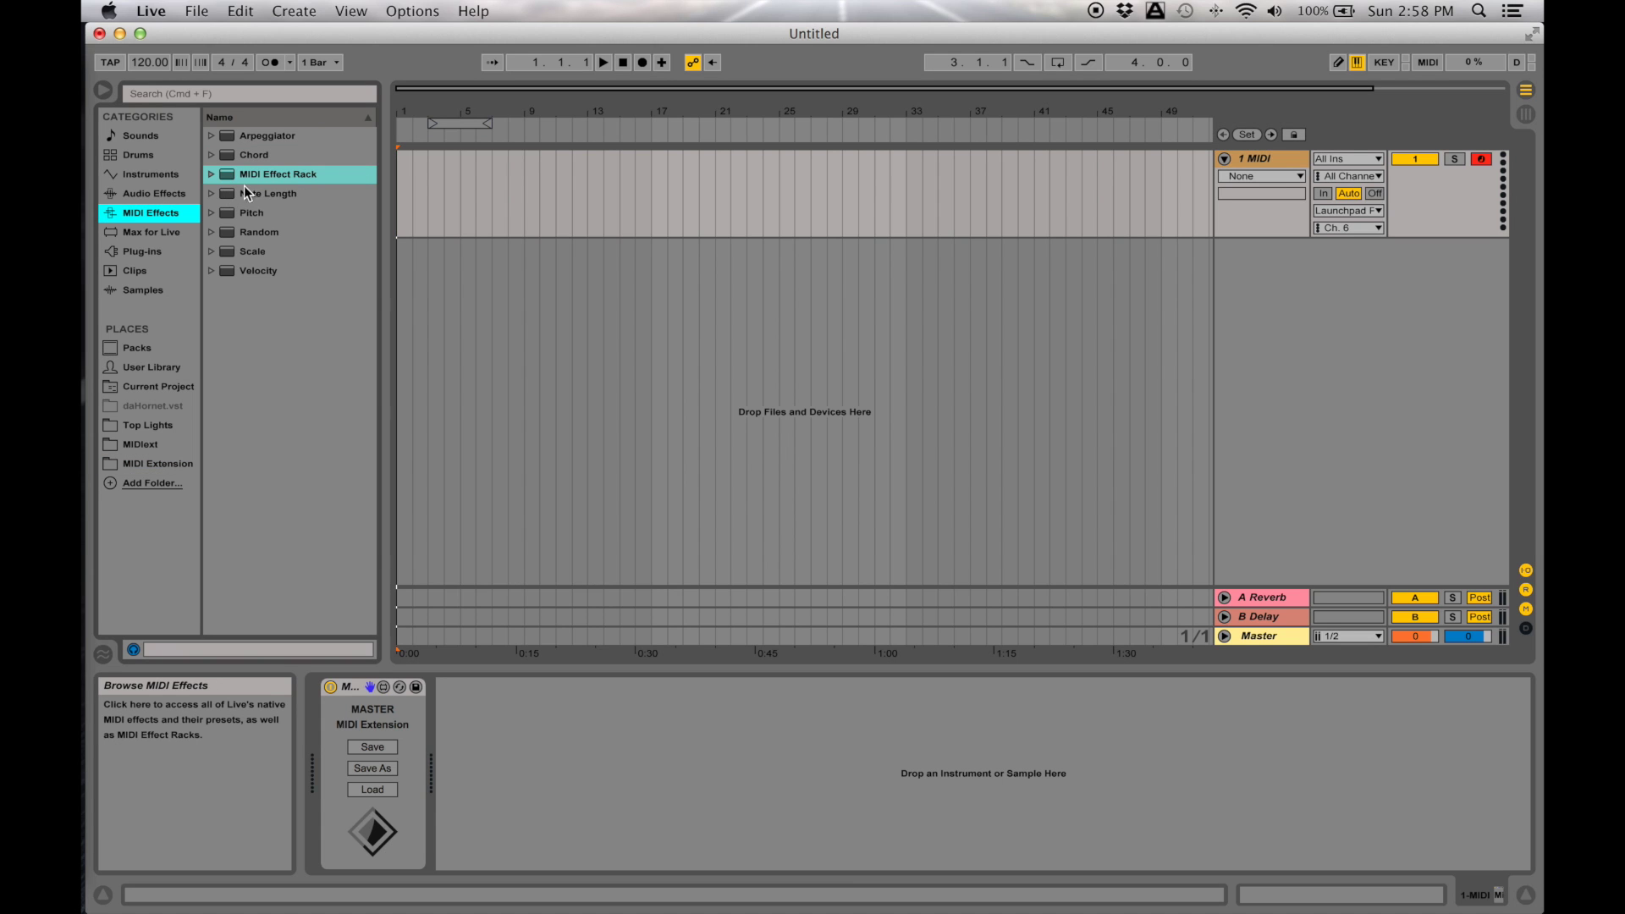
{"action": "left_click_drag", "start_coordinate": [254, 175], "coordinate": [547, 772]}
{"action": "left_click", "coordinate": [449, 724]}
{"action": "left_click", "coordinate": [546, 714]}
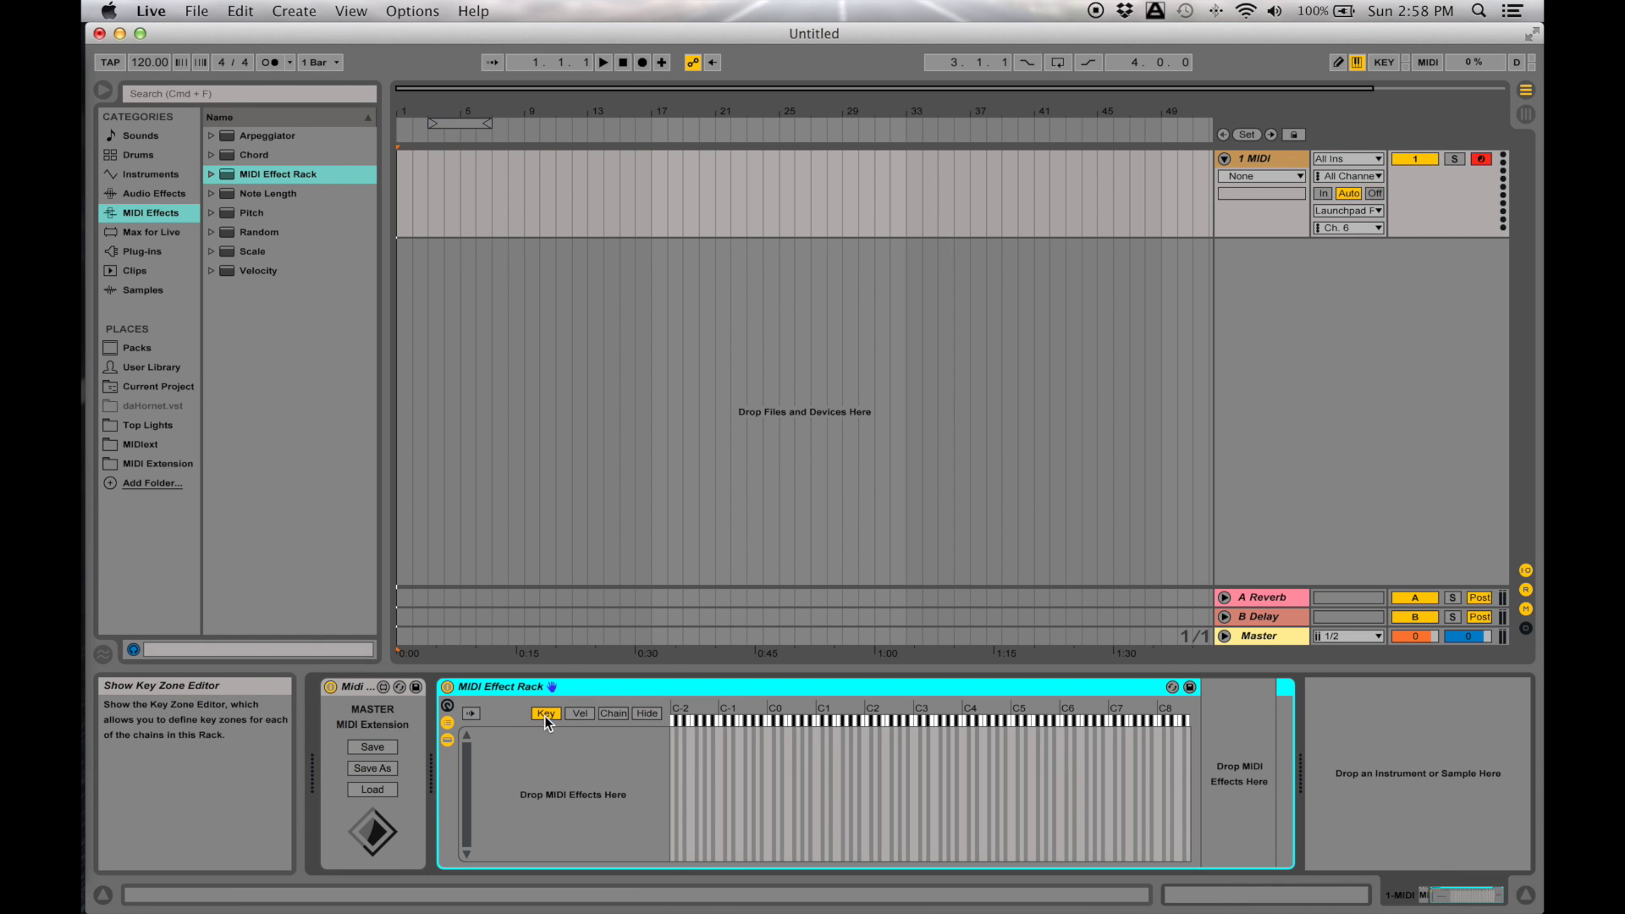
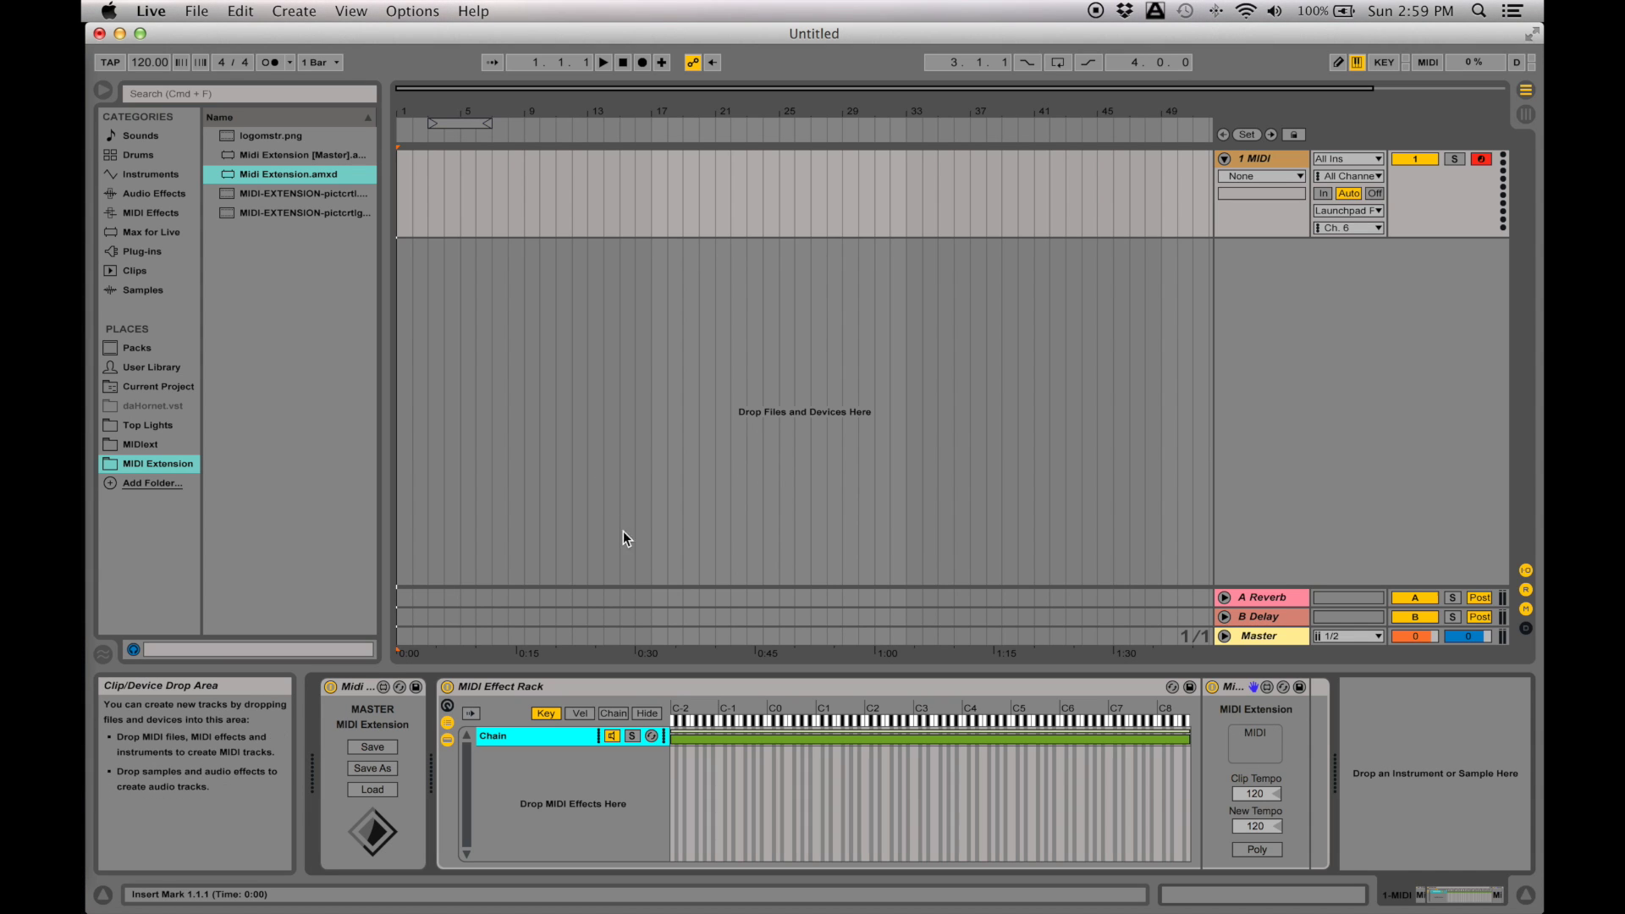
Narrow the chain's key zone in the MIDI Effect Rack to a single key just below C4.
{"action": "left_click_drag", "start_coordinate": [848, 739], "coordinate": [1009, 738]}
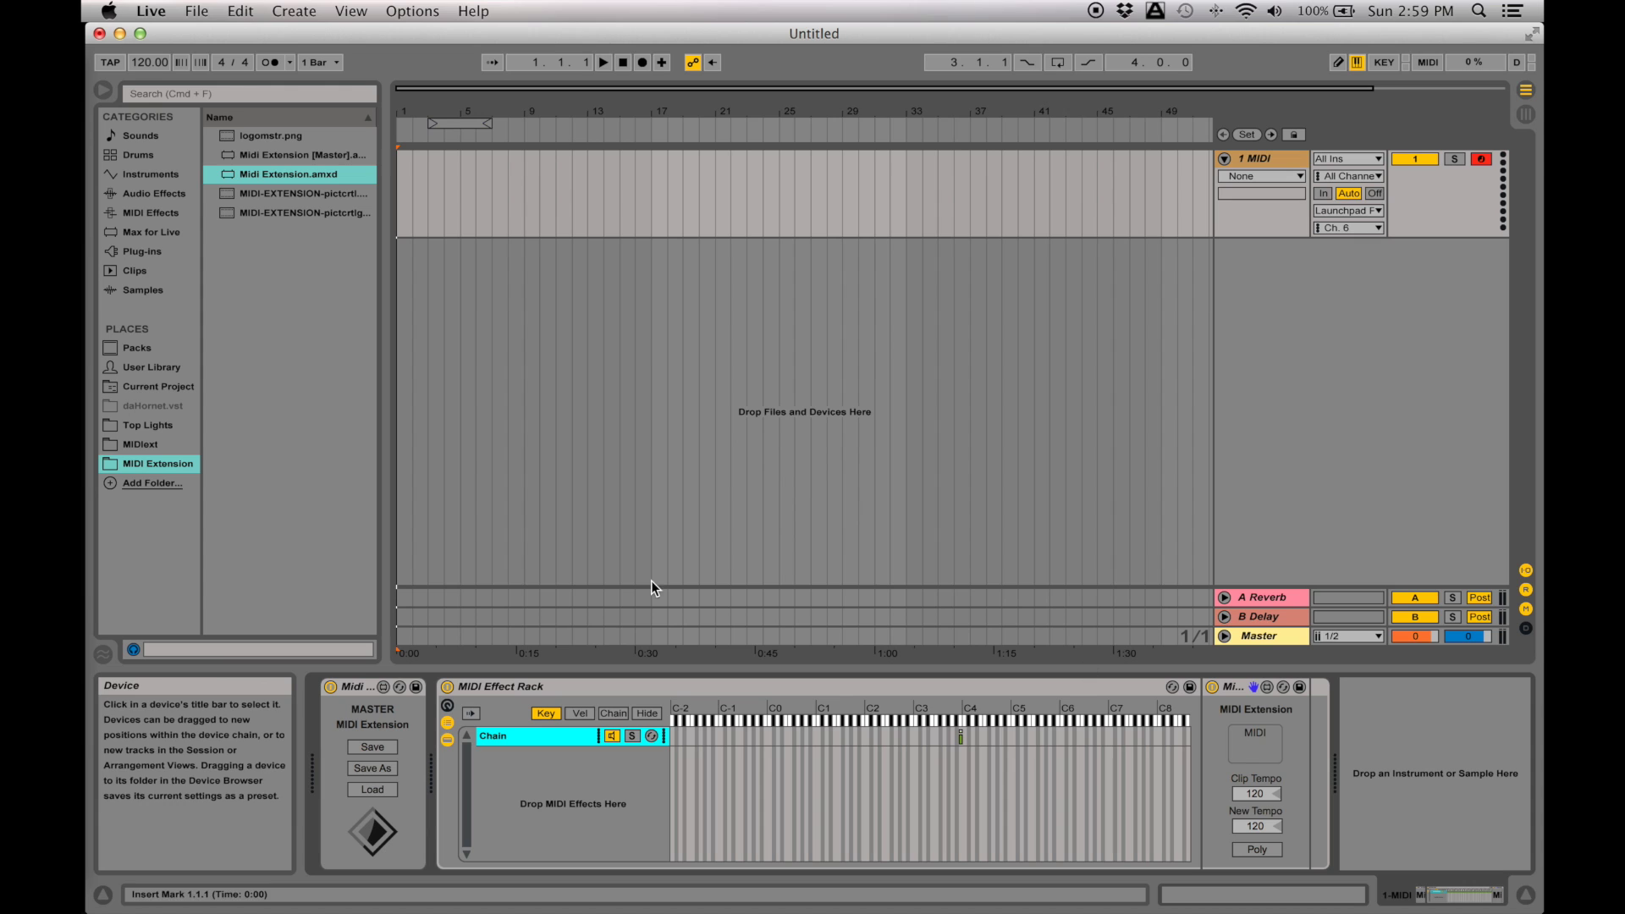
Create a new folder named ExigeDemo inside the MIDIext user folder.
{"action": "left_click", "coordinate": [161, 443]}
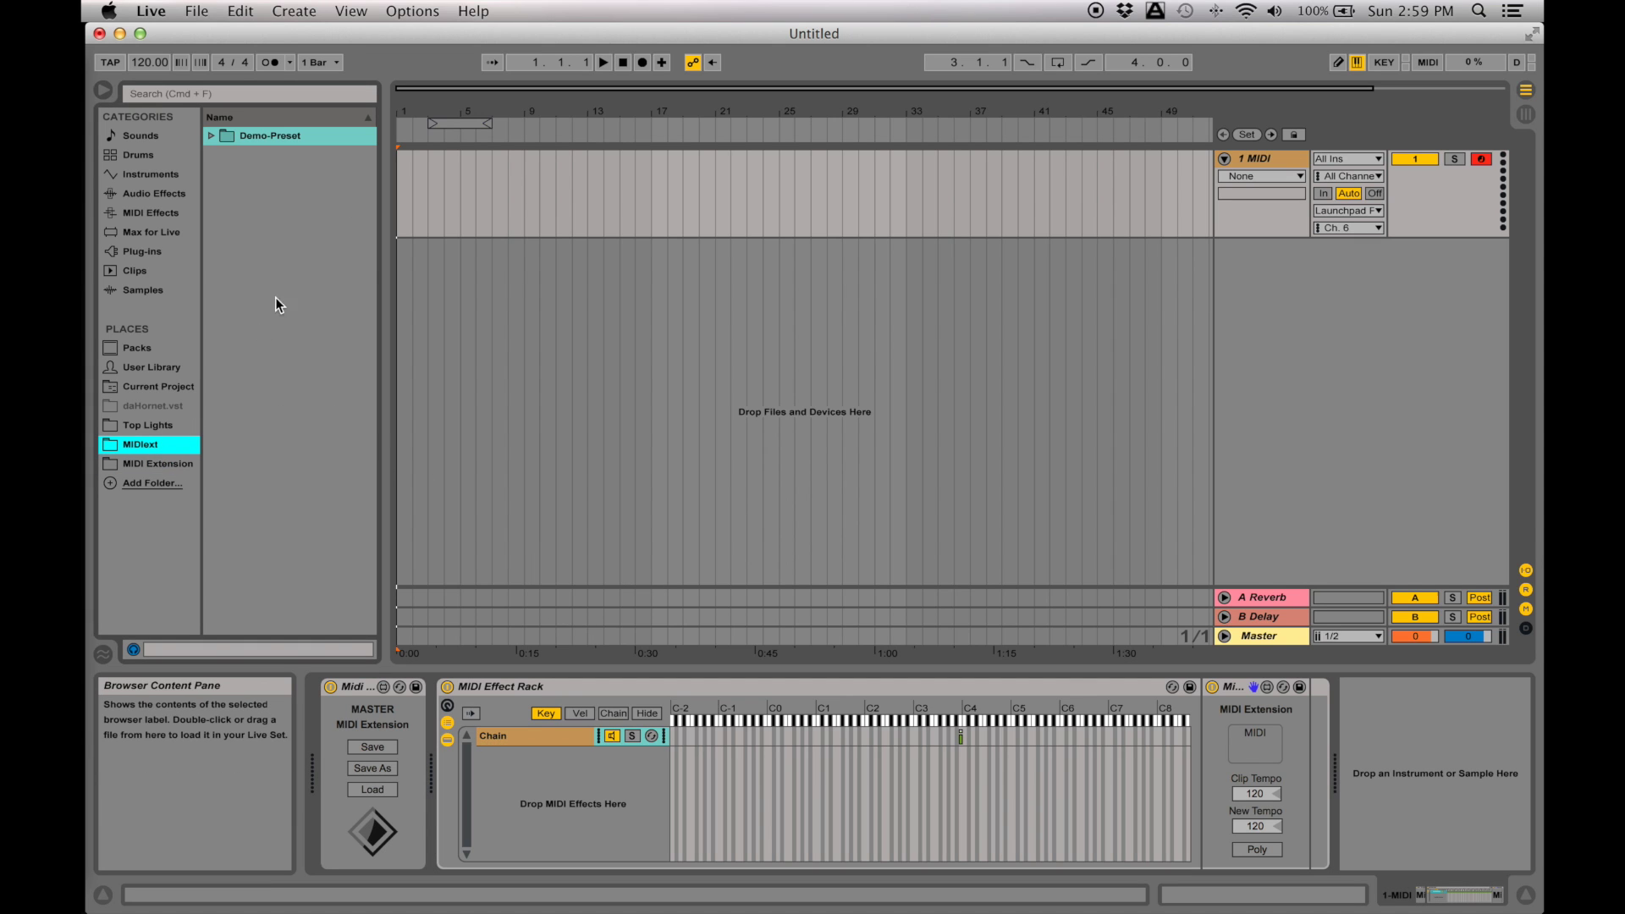
{"action": "right_click", "coordinate": [267, 223]}
{"action": "left_click", "coordinate": [158, 444]}
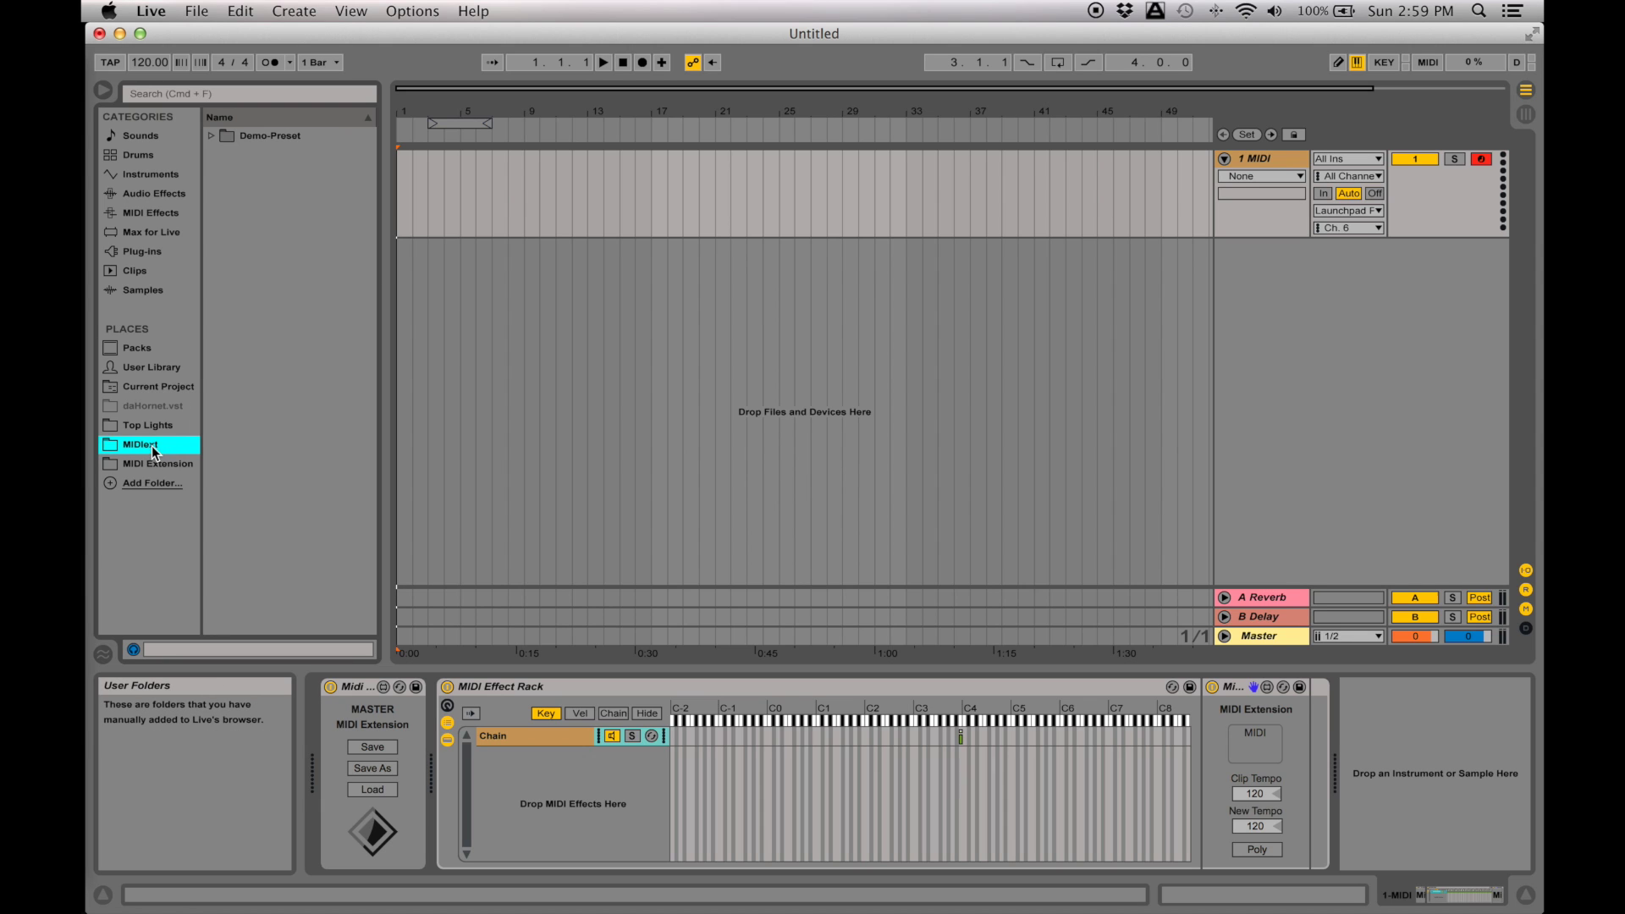
{"action": "right_click", "coordinate": [255, 237]}
{"action": "left_click", "coordinate": [284, 245]}
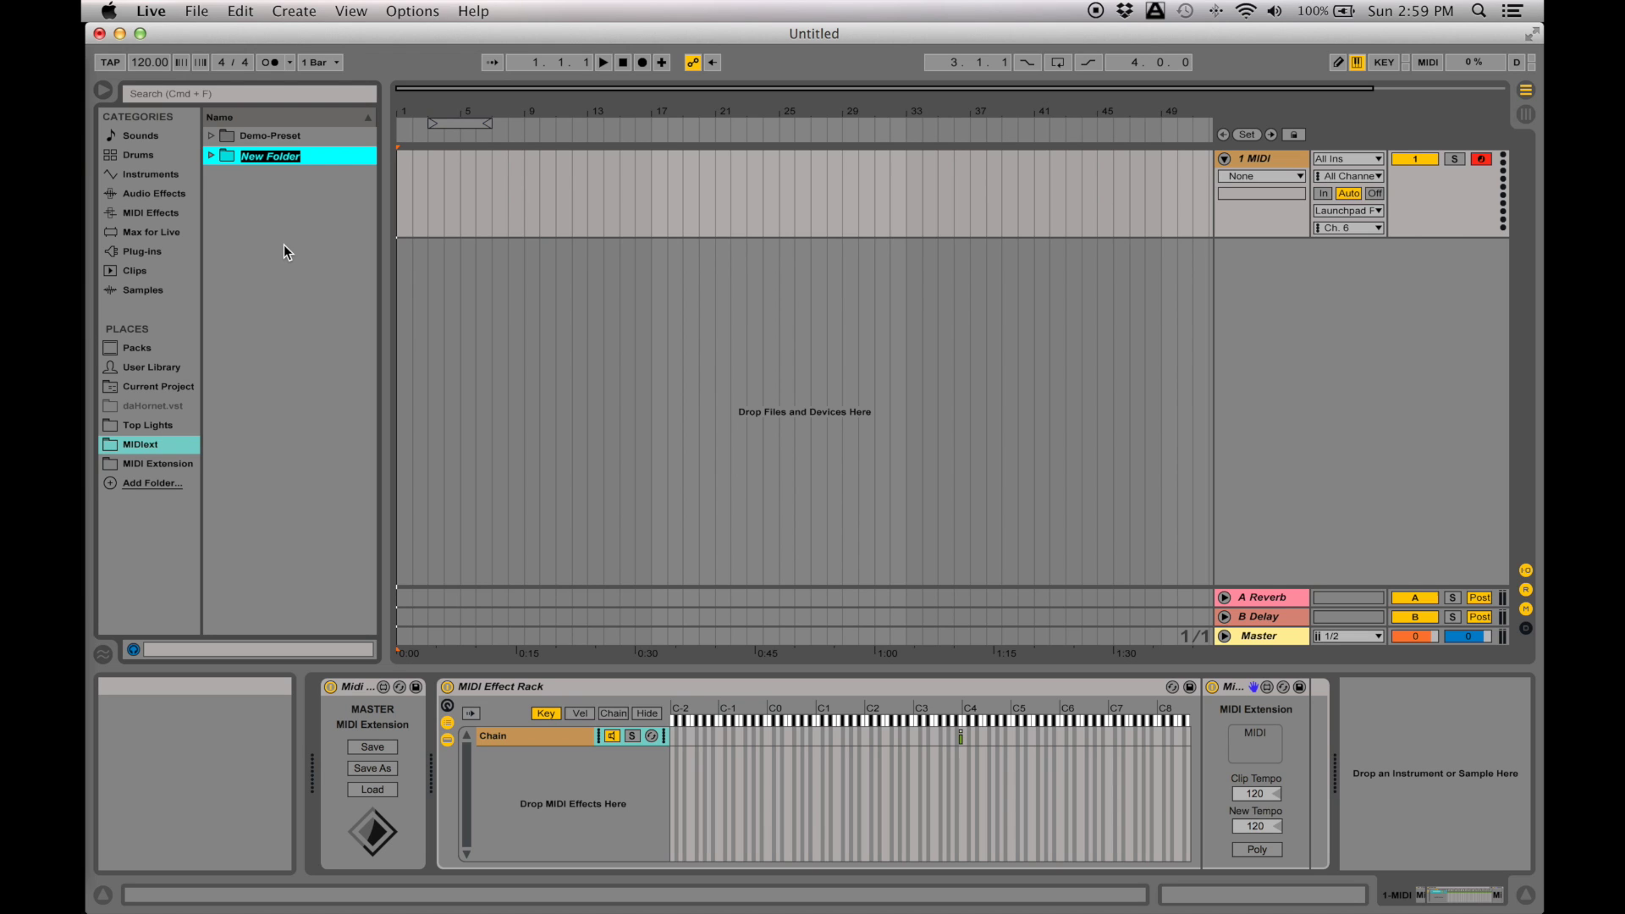
{"action": "type", "text": "ExigeDemo"}
{"action": "key", "text": "Return"}
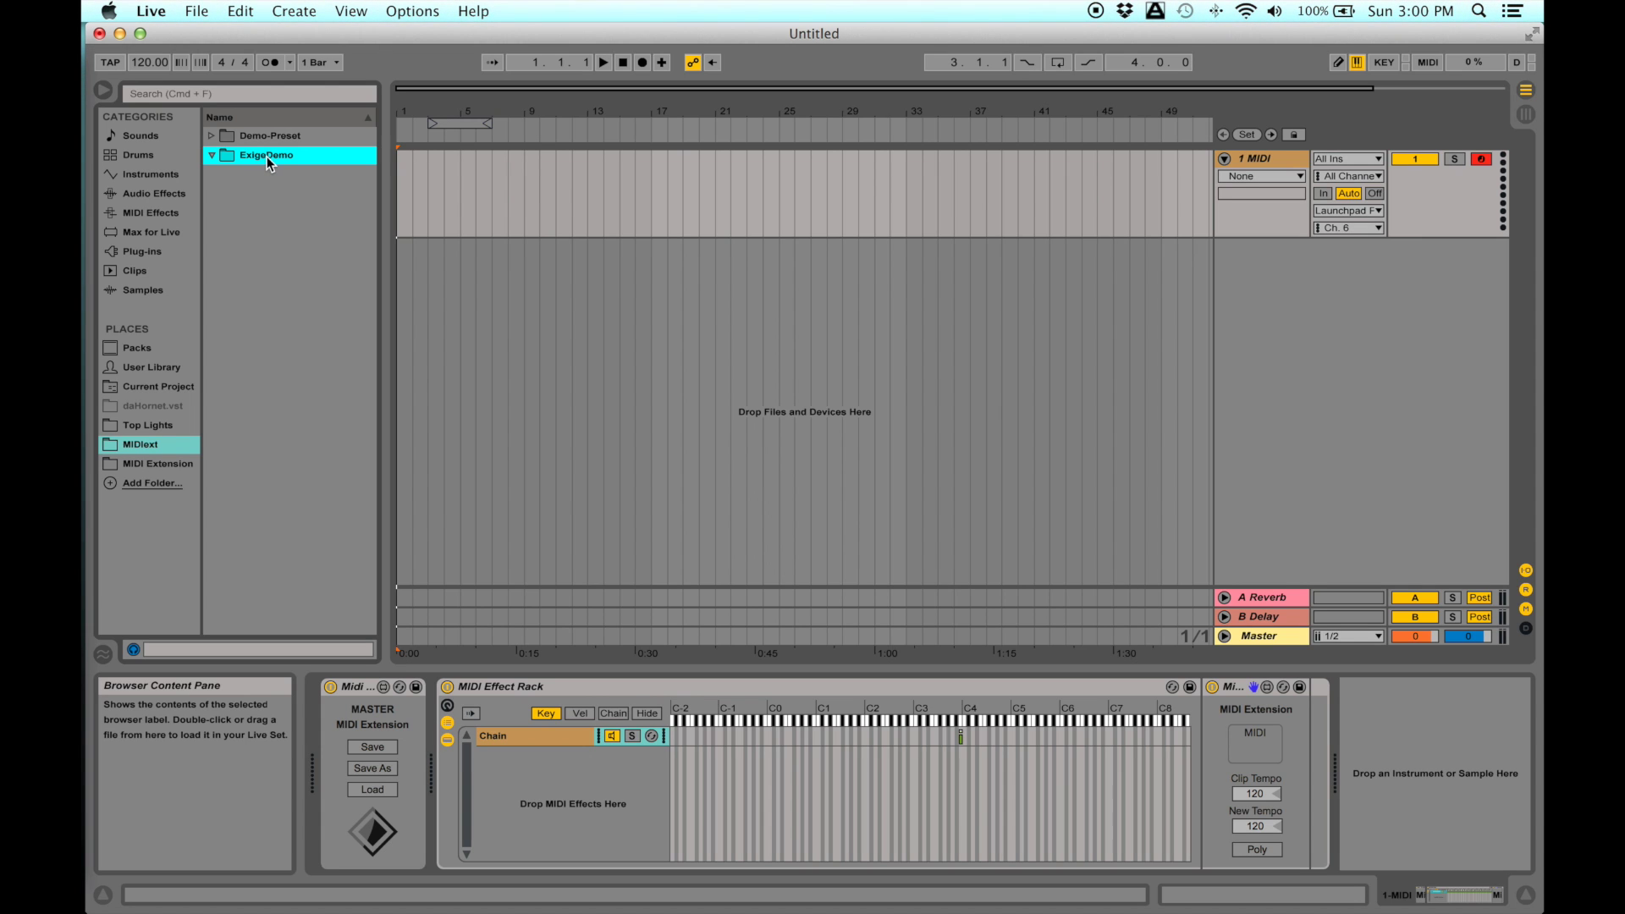
Correct the new folder's name so it reads ExigeDemo, and expand the folder.
{"action": "key", "text": "super+r"}
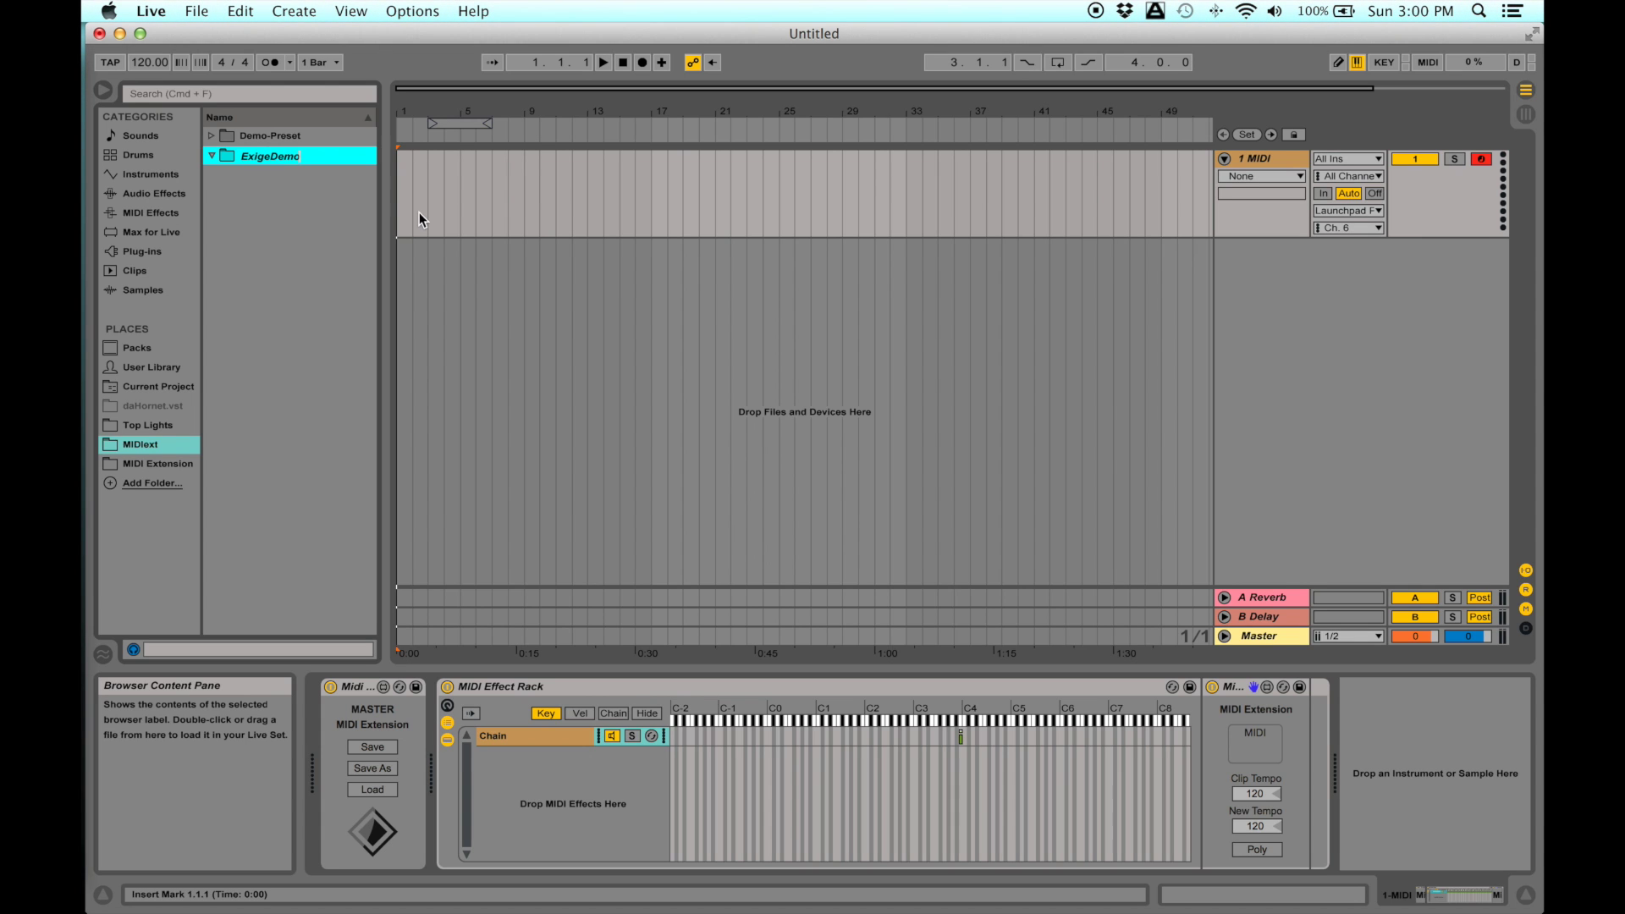
{"action": "key", "text": "Left"}
{"action": "key", "text": "Left"}
{"action": "key", "text": "Left"}
{"action": "key", "text": "Left"}
{"action": "key", "text": "BackSpace"}
{"action": "key", "text": "Return"}
{"action": "left_click", "coordinate": [213, 155]}
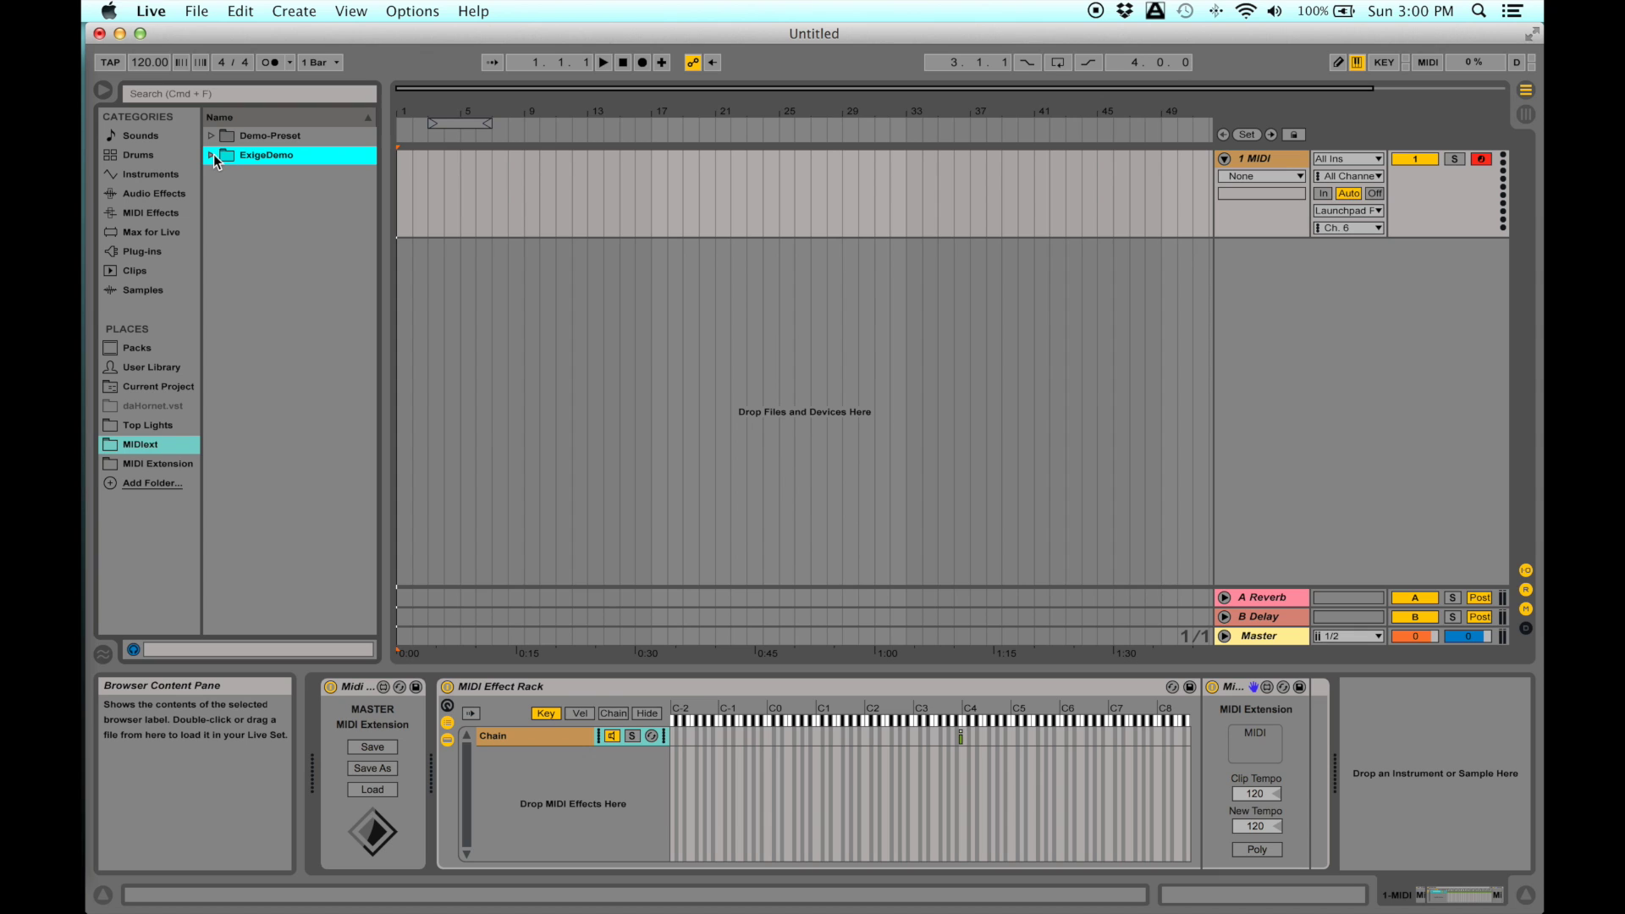
{"action": "left_click", "coordinate": [213, 155]}
Insert a MIDI clip from bar 1 to bar 4 on the 1 MIDI track and draw a pattern of 1/16 notes in it.
{"action": "left_click_drag", "start_coordinate": [405, 181], "coordinate": [451, 181]}
{"action": "key", "text": "super+shift+m"}
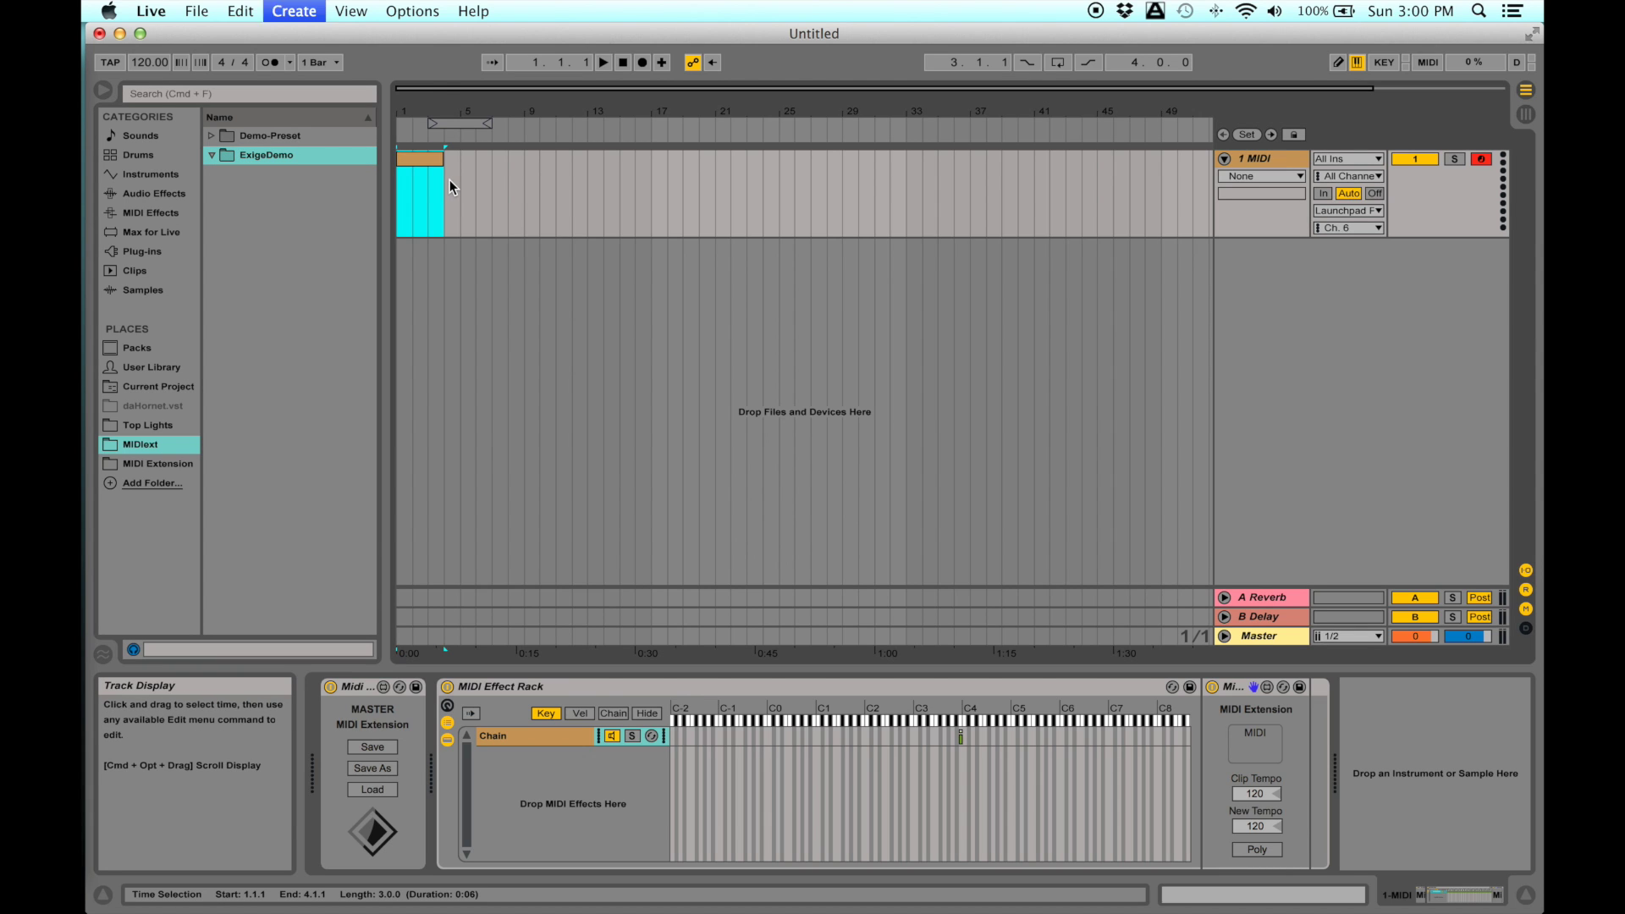
{"action": "double_click", "coordinate": [403, 160]}
{"action": "key", "text": "b"}
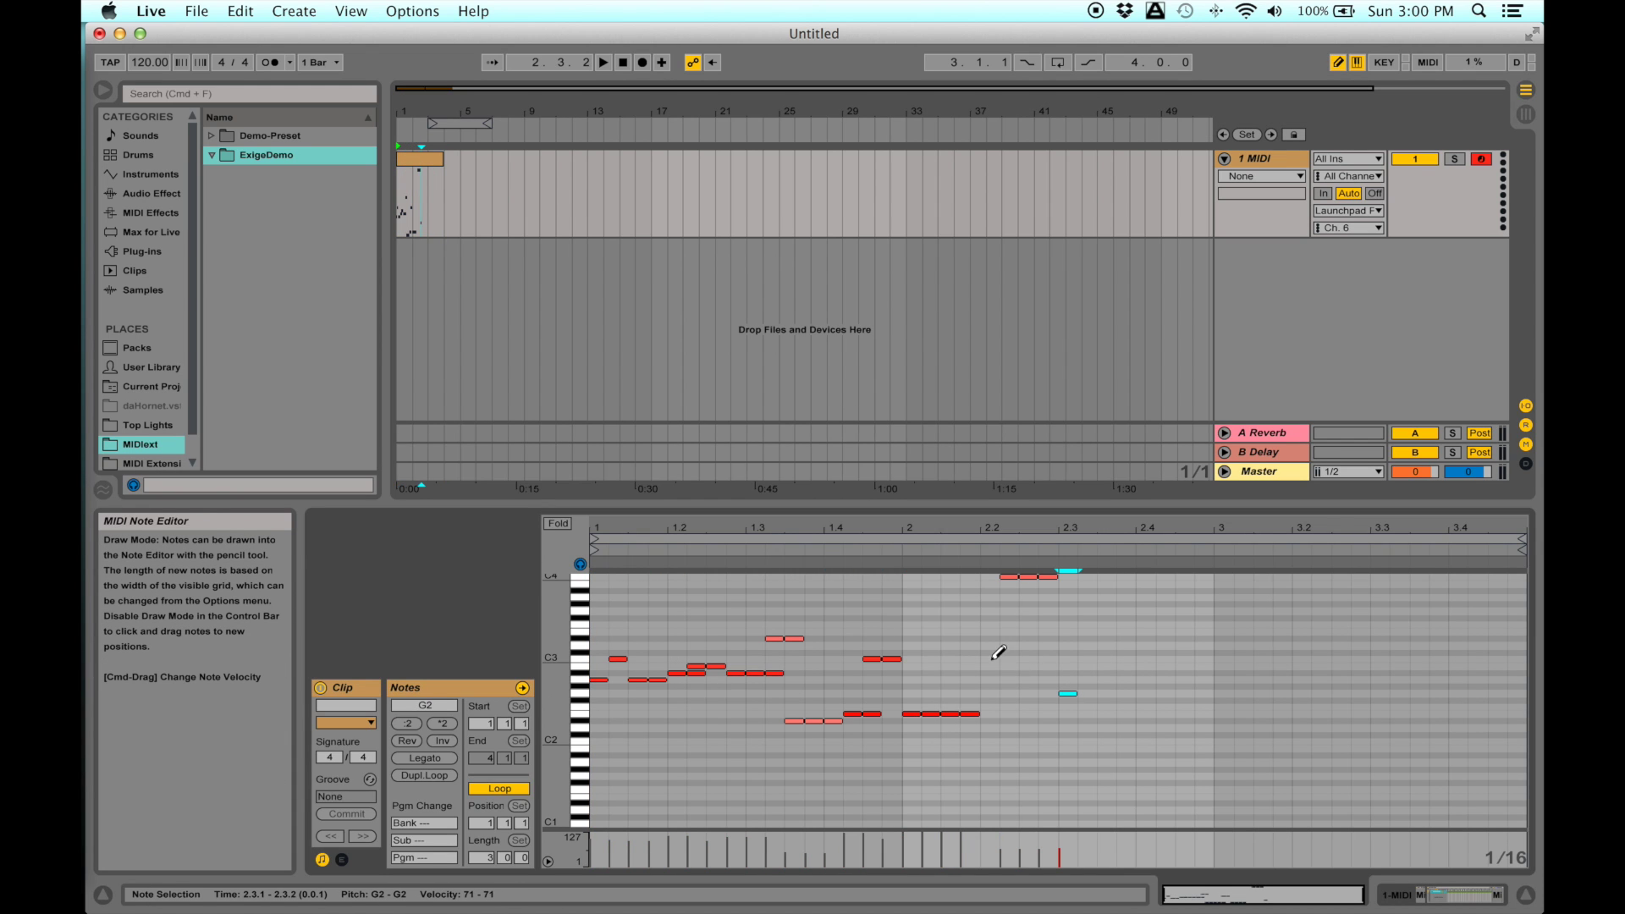
{"action": "key", "text": "space"}
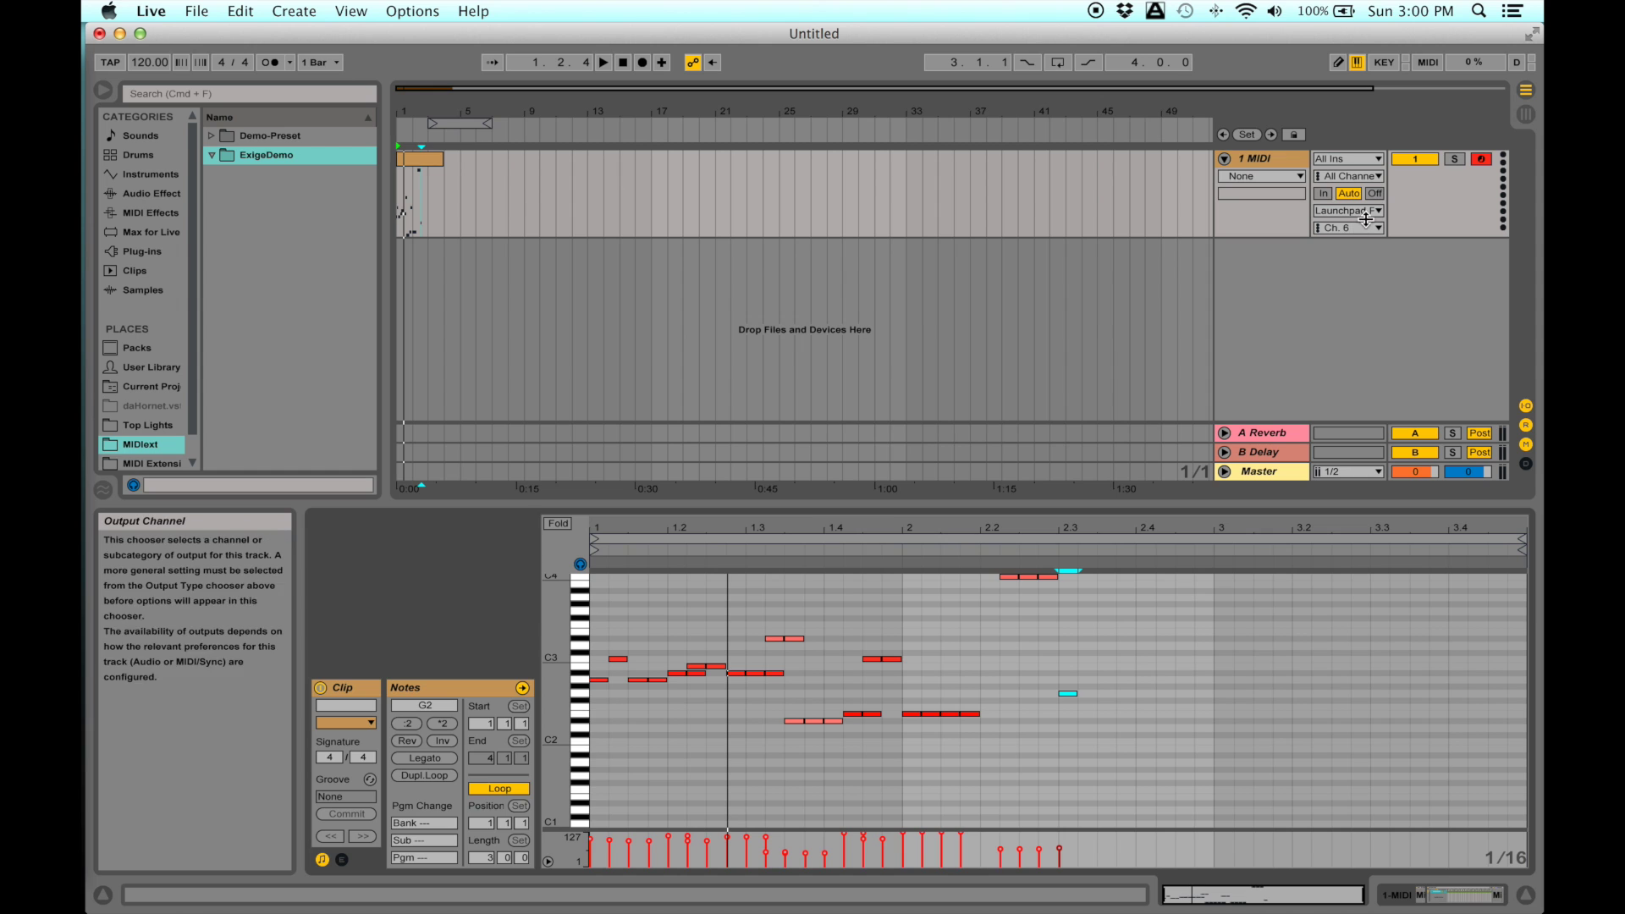
Start exporting the new clip as a MIDI file and name it Test.mid.
{"action": "right_click", "coordinate": [420, 164]}
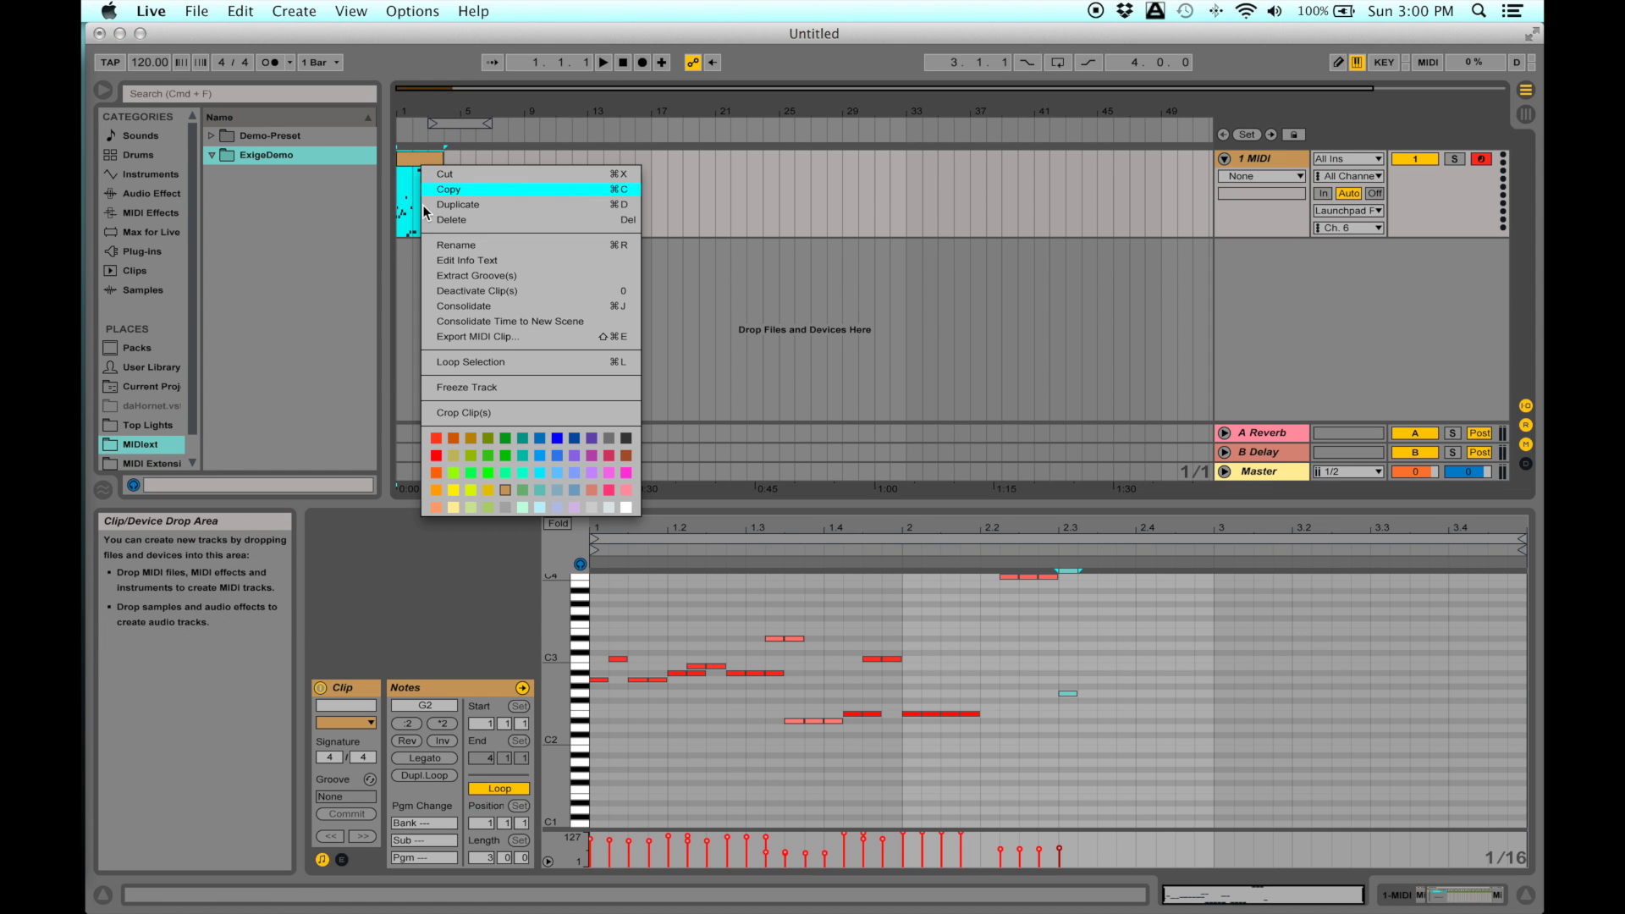
{"action": "left_click", "coordinate": [417, 159]}
{"action": "left_click_drag", "start_coordinate": [715, 502], "coordinate": [708, 436]}
{"action": "right_click", "coordinate": [417, 160]}
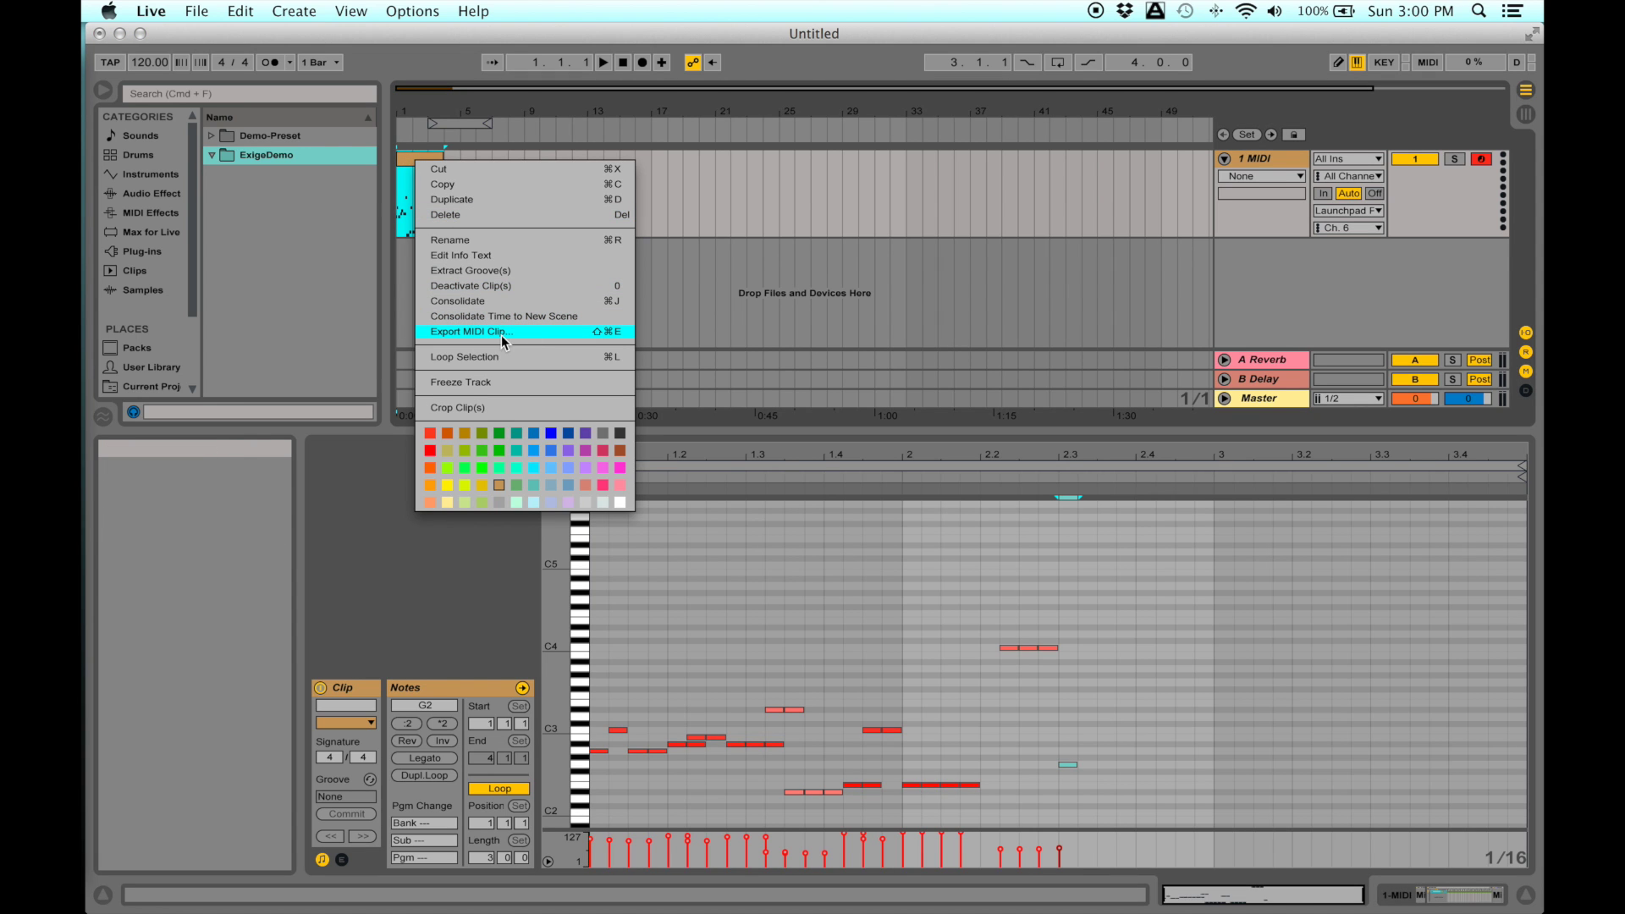
{"action": "left_click", "coordinate": [503, 333]}
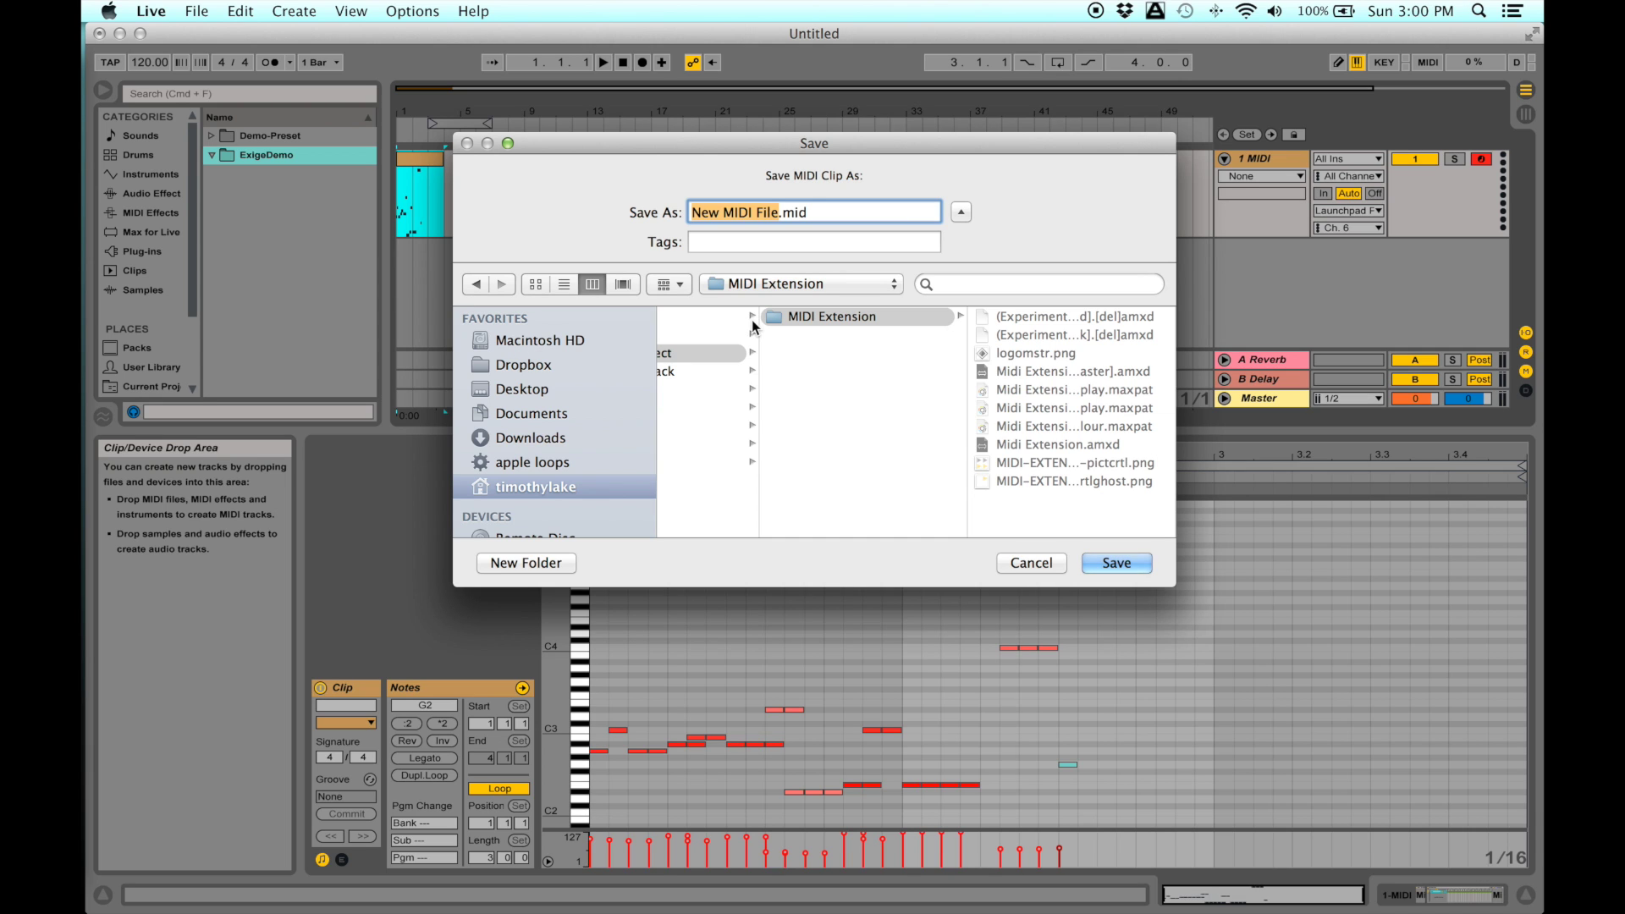
{"action": "type", "text": "Test"}
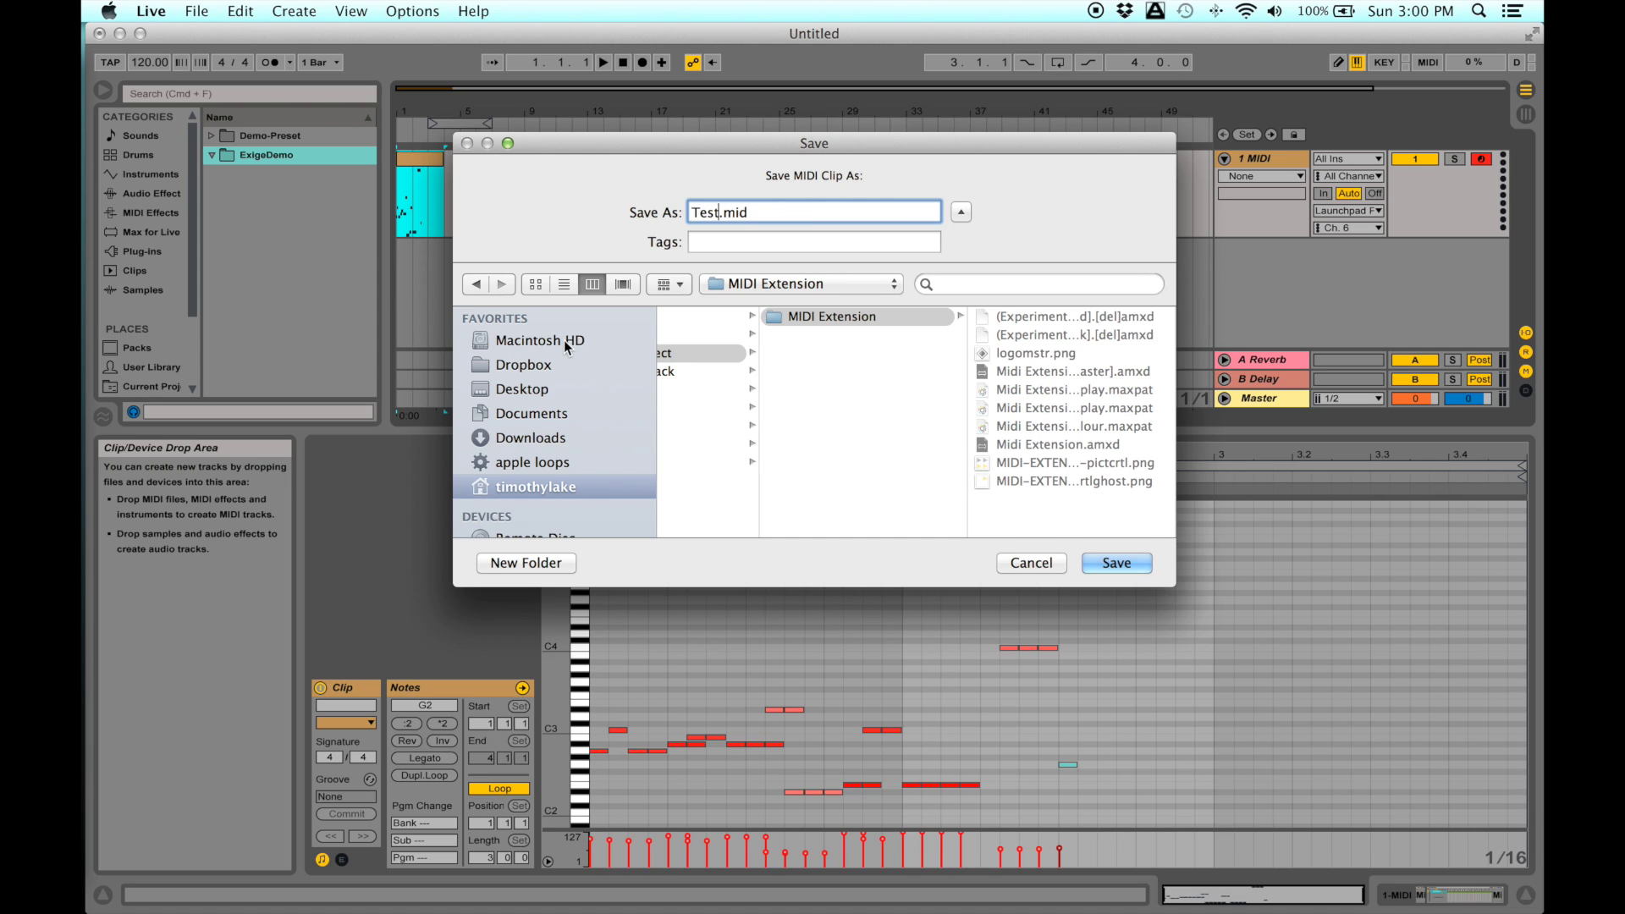
Save the MIDI file in Macintosh HD > Applications > Max 6.1 > MIDIext > ExigeDemo.
{"action": "scroll", "coordinate": [775, 407], "scroll_direction": "left", "scroll_amount": 3}
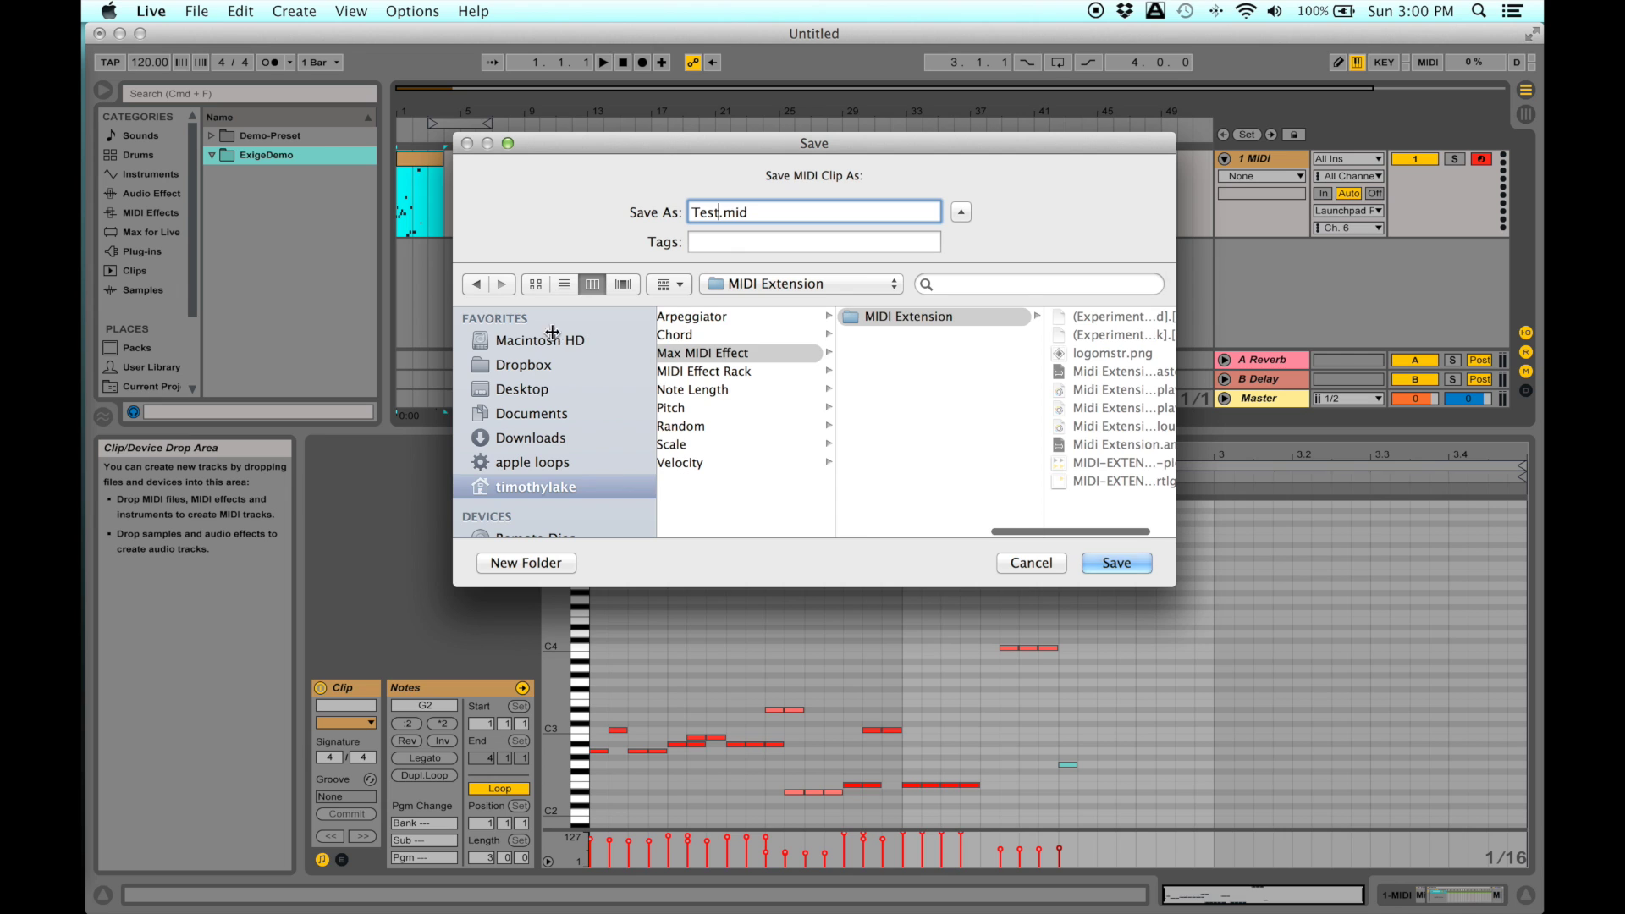
{"action": "left_click", "coordinate": [552, 338]}
{"action": "left_click", "coordinate": [740, 410]}
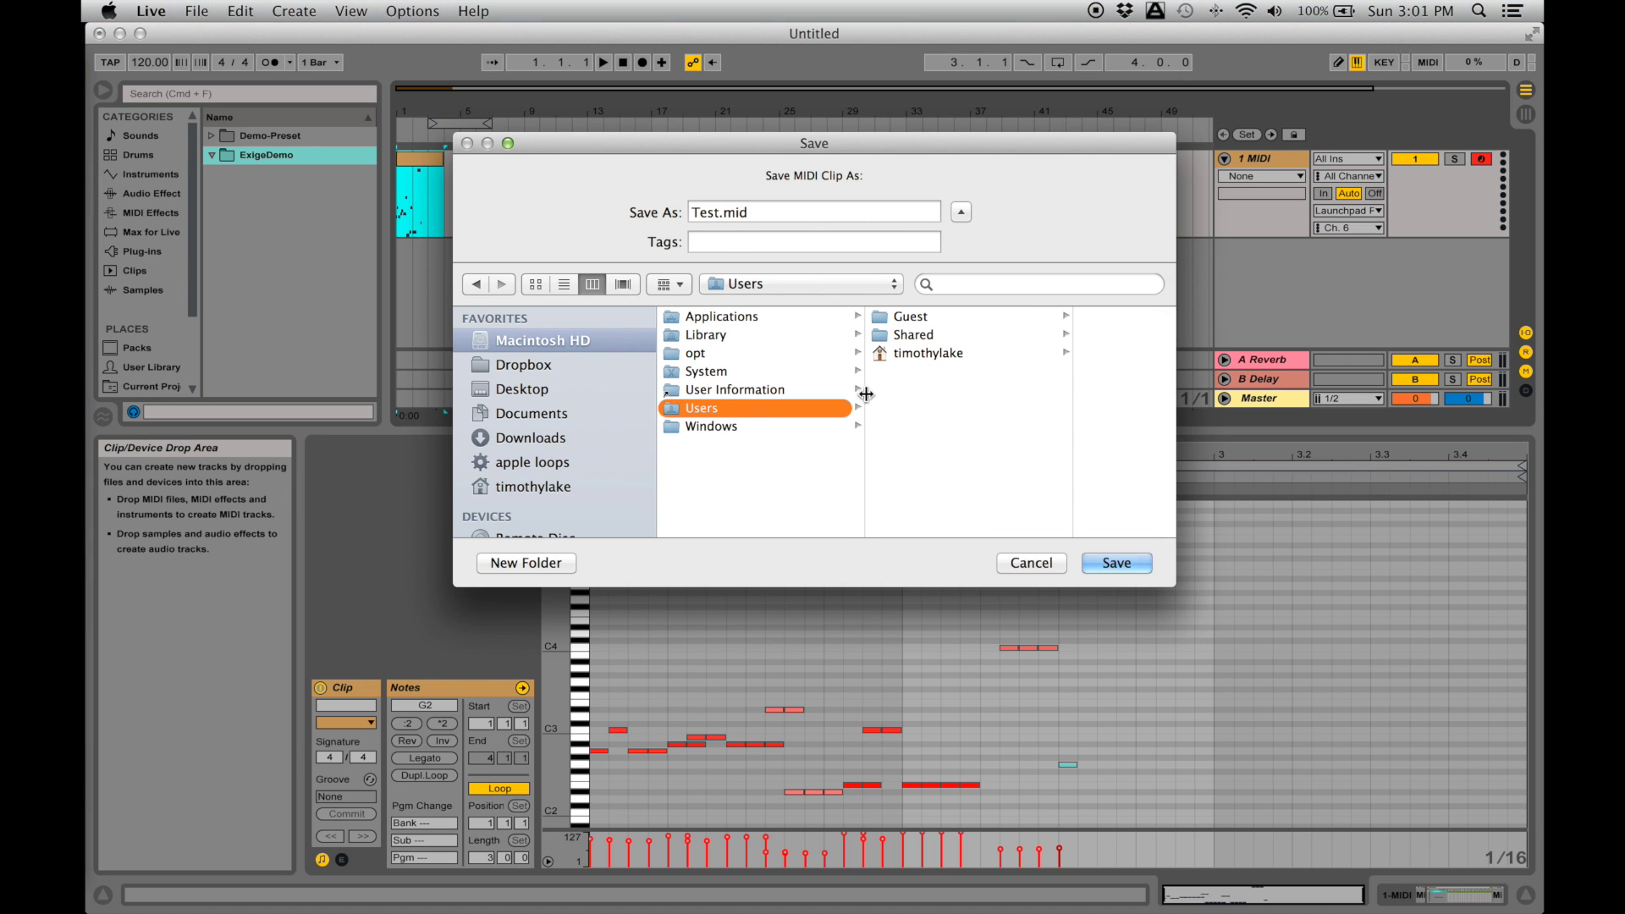
{"action": "left_click", "coordinate": [724, 317]}
{"action": "scroll", "coordinate": [948, 443], "scroll_direction": "down", "scroll_amount": 10}
{"action": "scroll", "coordinate": [962, 462], "scroll_direction": "down", "scroll_amount": 3}
{"action": "left_click", "coordinate": [947, 466]}
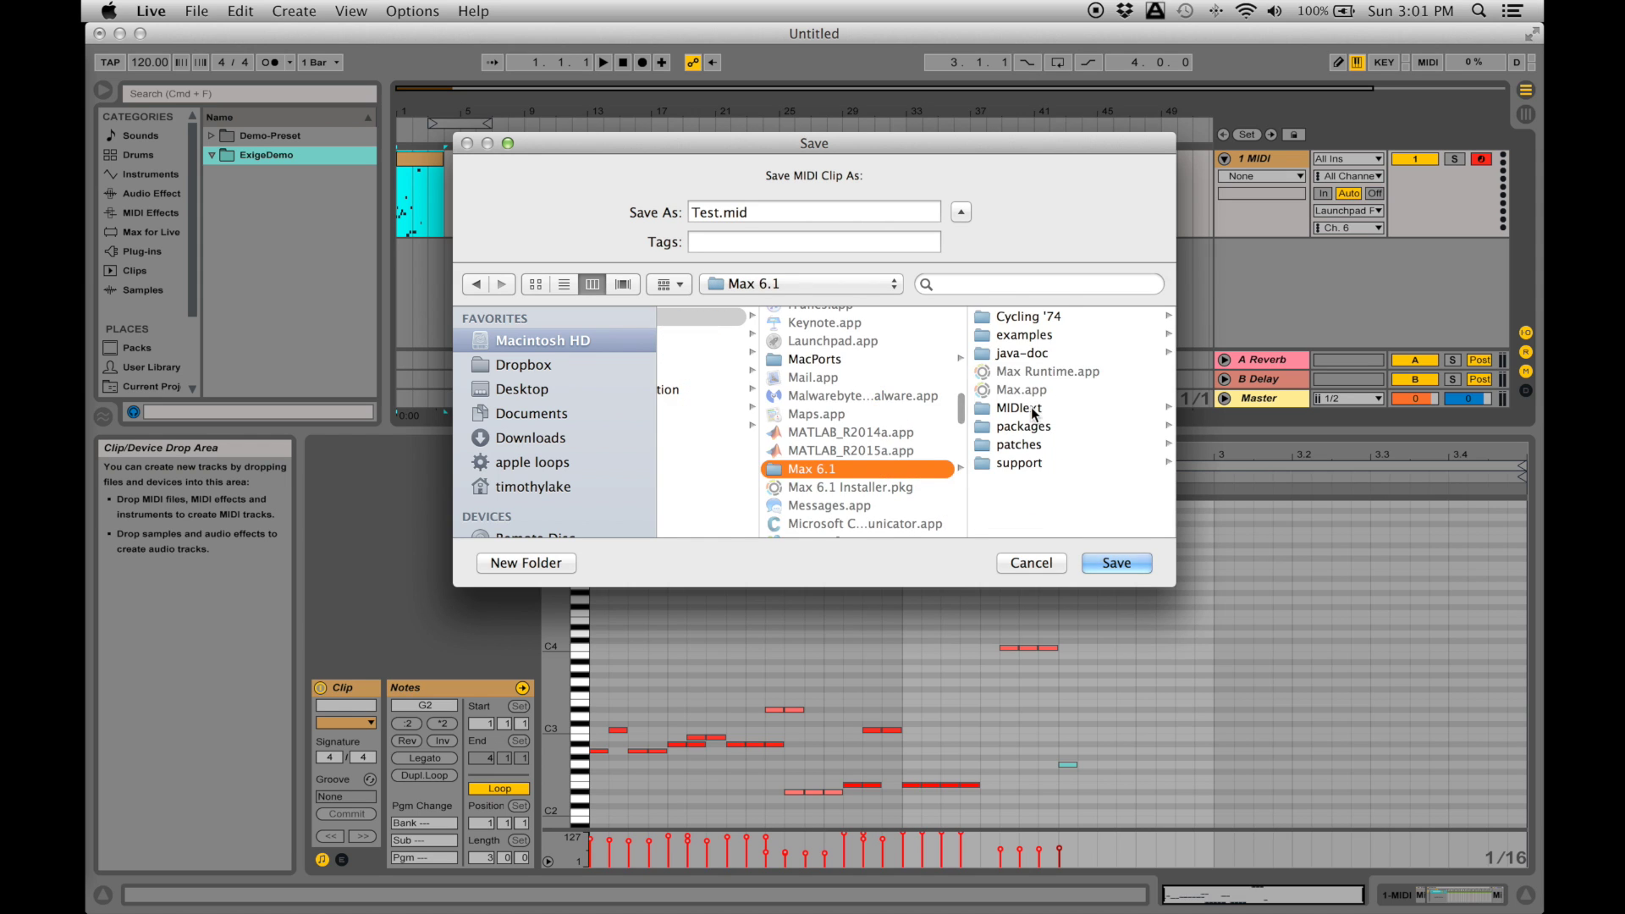
{"action": "left_click", "coordinate": [1032, 408]}
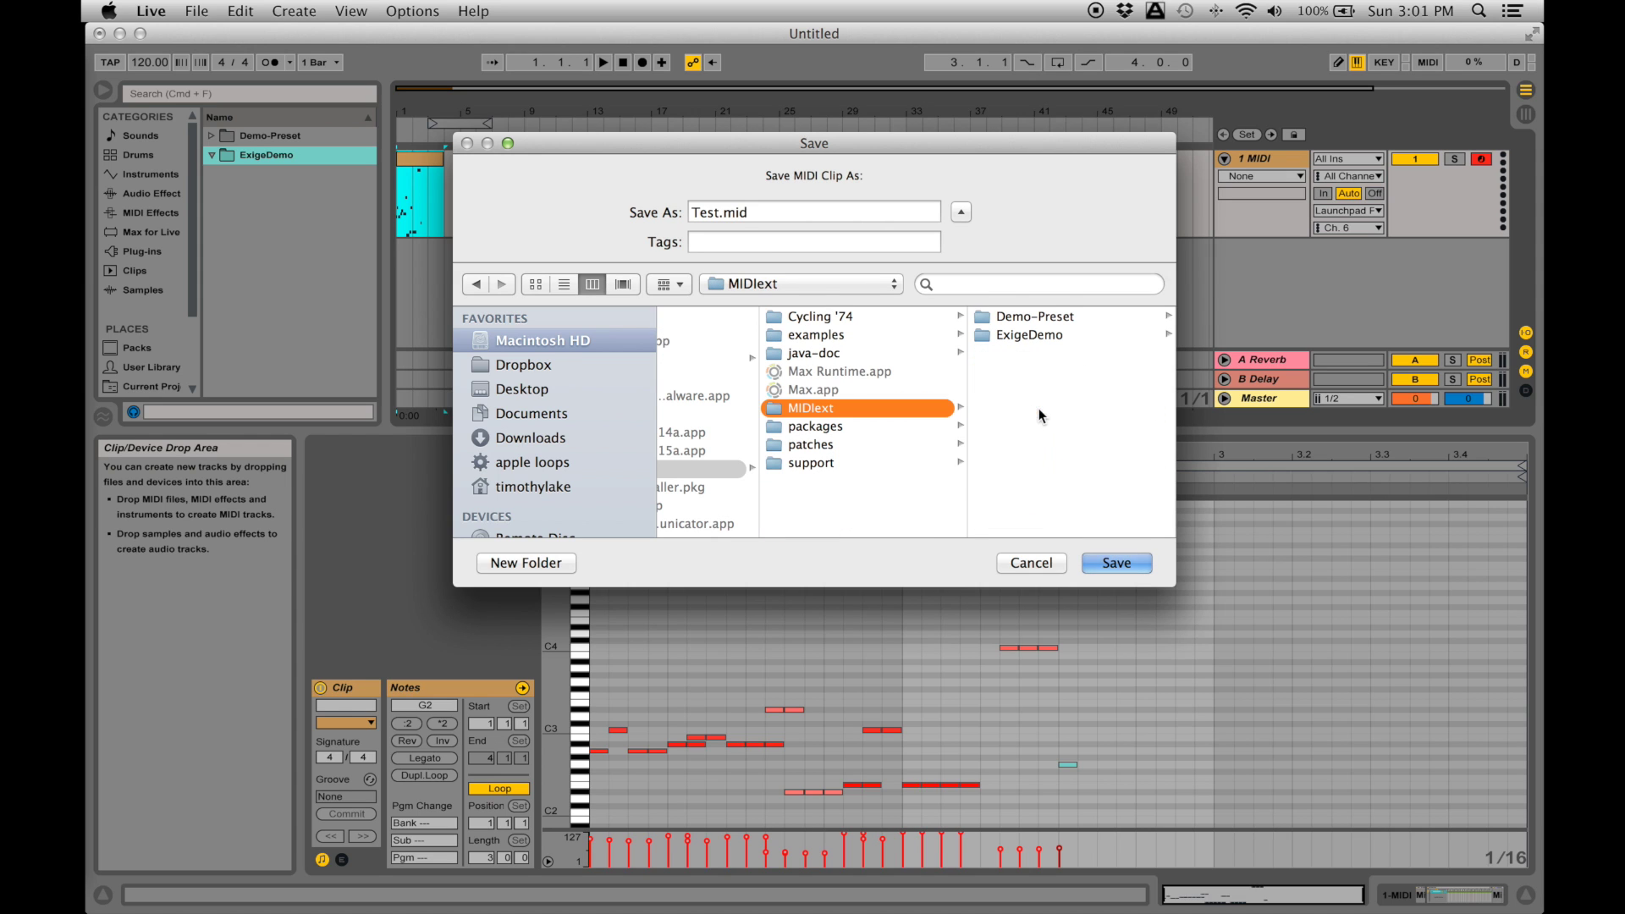
{"action": "left_click", "coordinate": [1021, 317]}
{"action": "left_click", "coordinate": [921, 337]}
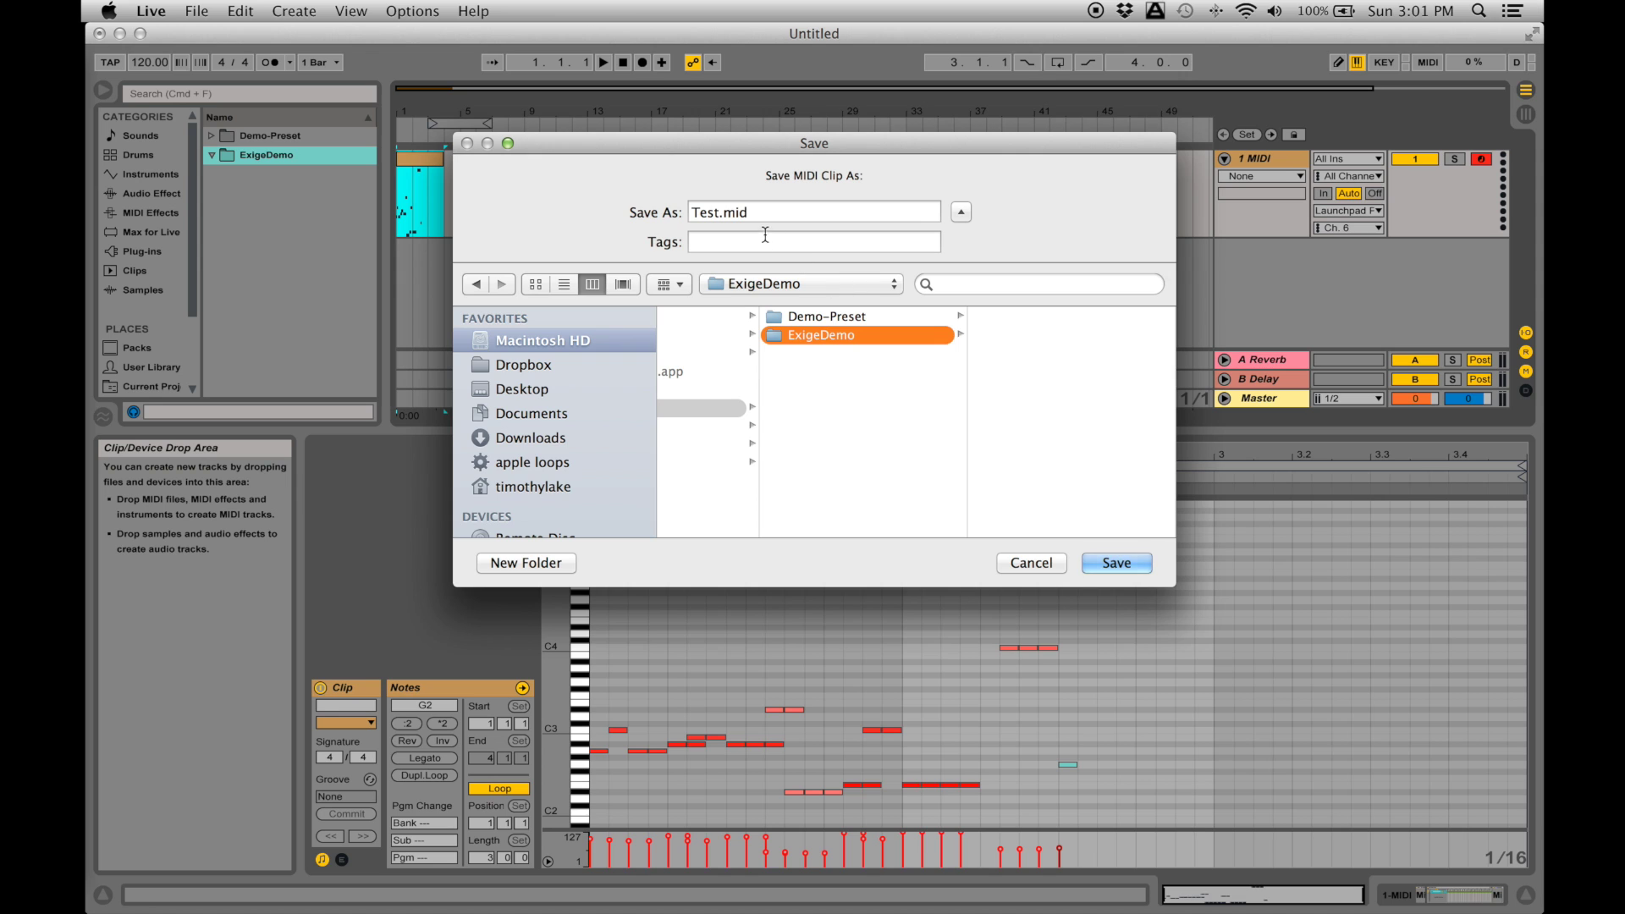
{"action": "left_click", "coordinate": [1114, 564]}
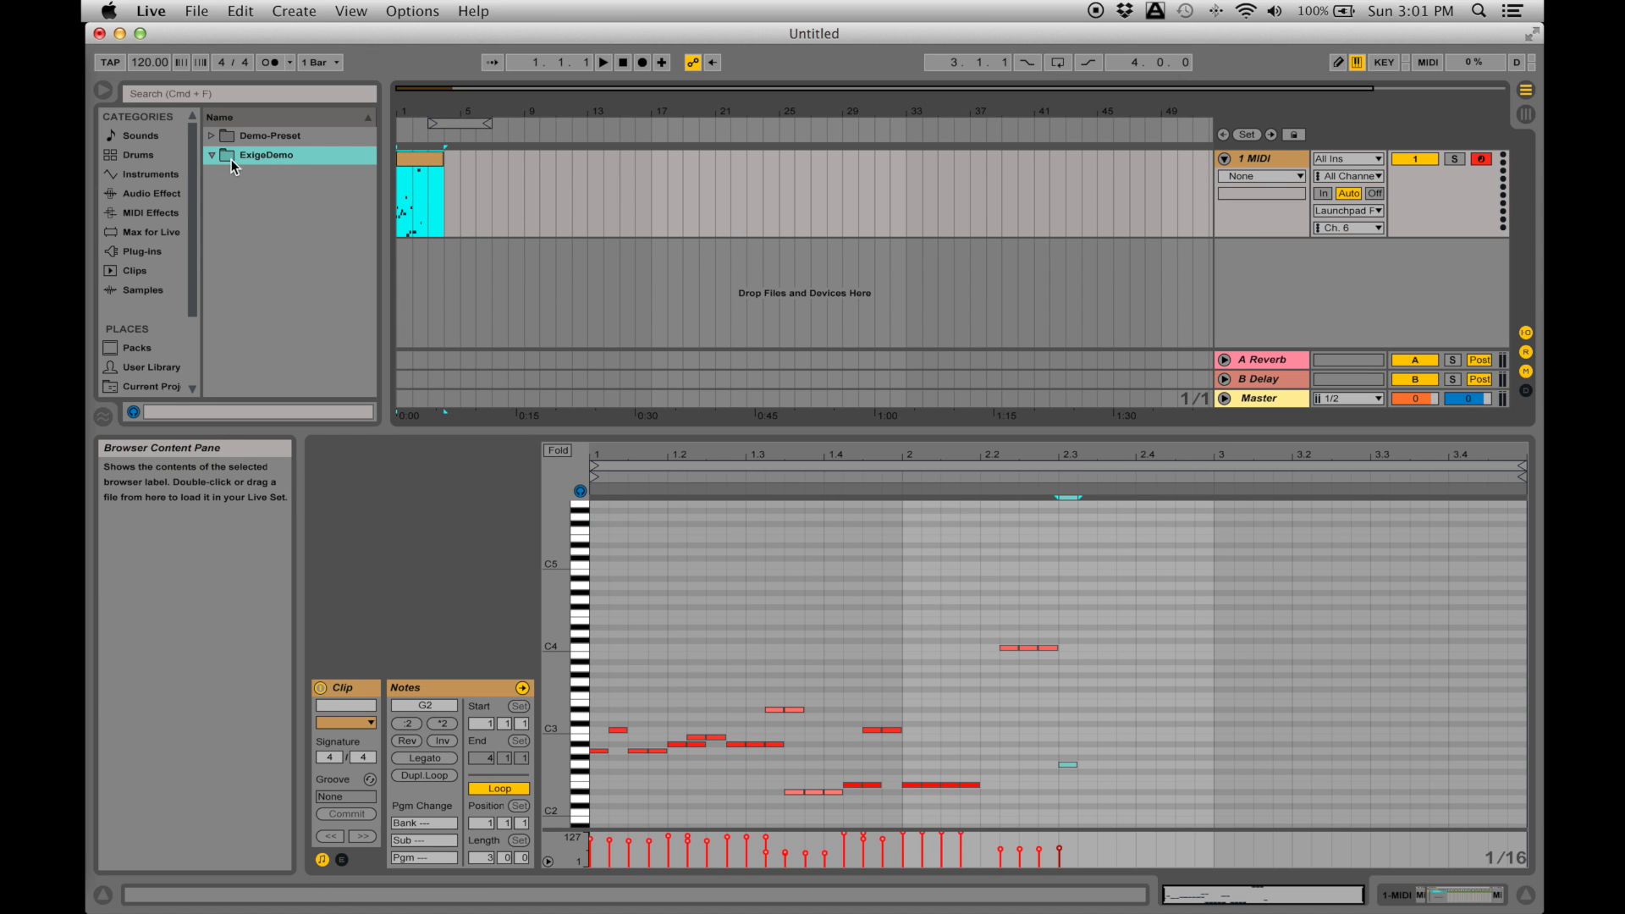
Load Test.mid from the ExigeDemo folder into the MIDI Extension device on the 1 MIDI track.
{"action": "left_click", "coordinate": [298, 173]}
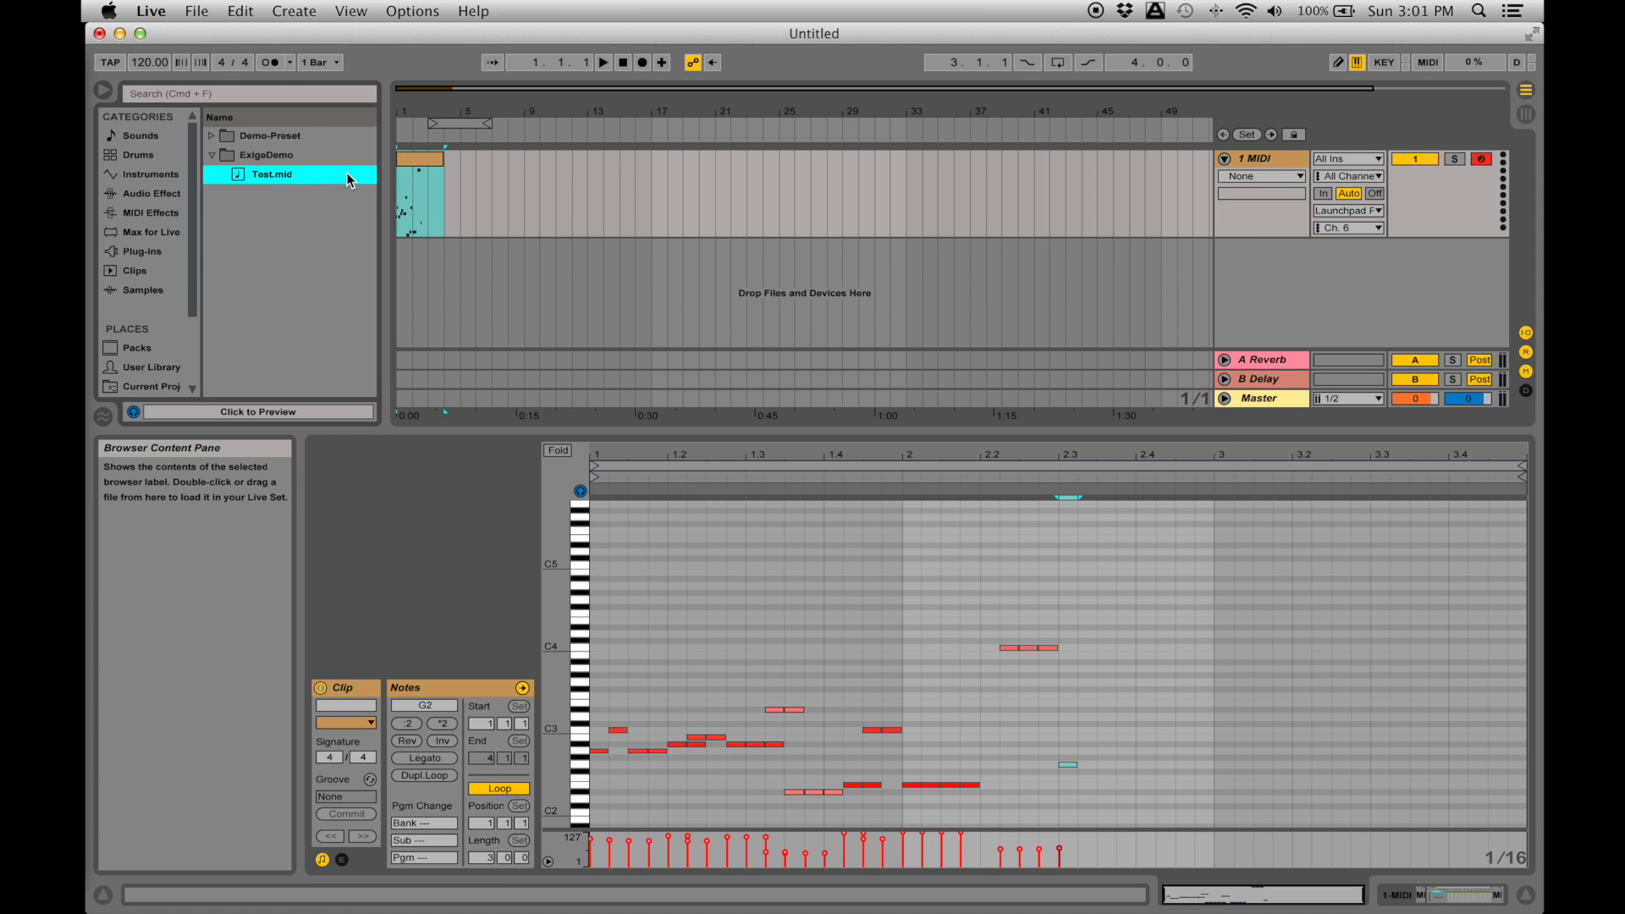
{"action": "left_click", "coordinate": [1241, 155]}
{"action": "left_click_drag", "start_coordinate": [262, 174], "coordinate": [1253, 738]}
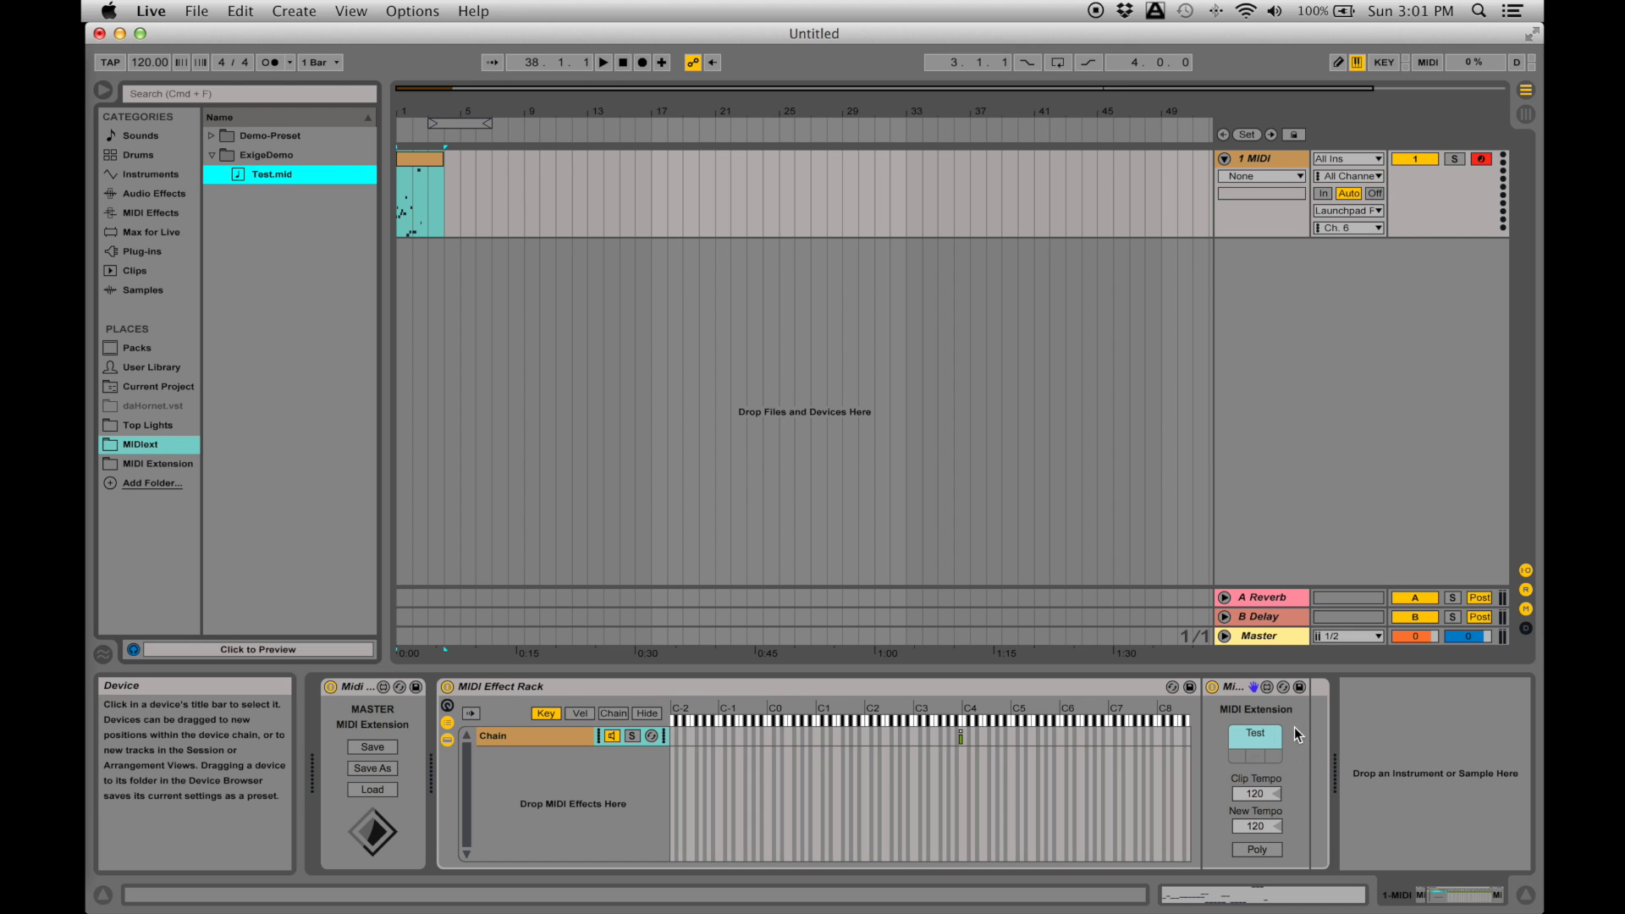
{"action": "left_click", "coordinate": [1233, 725]}
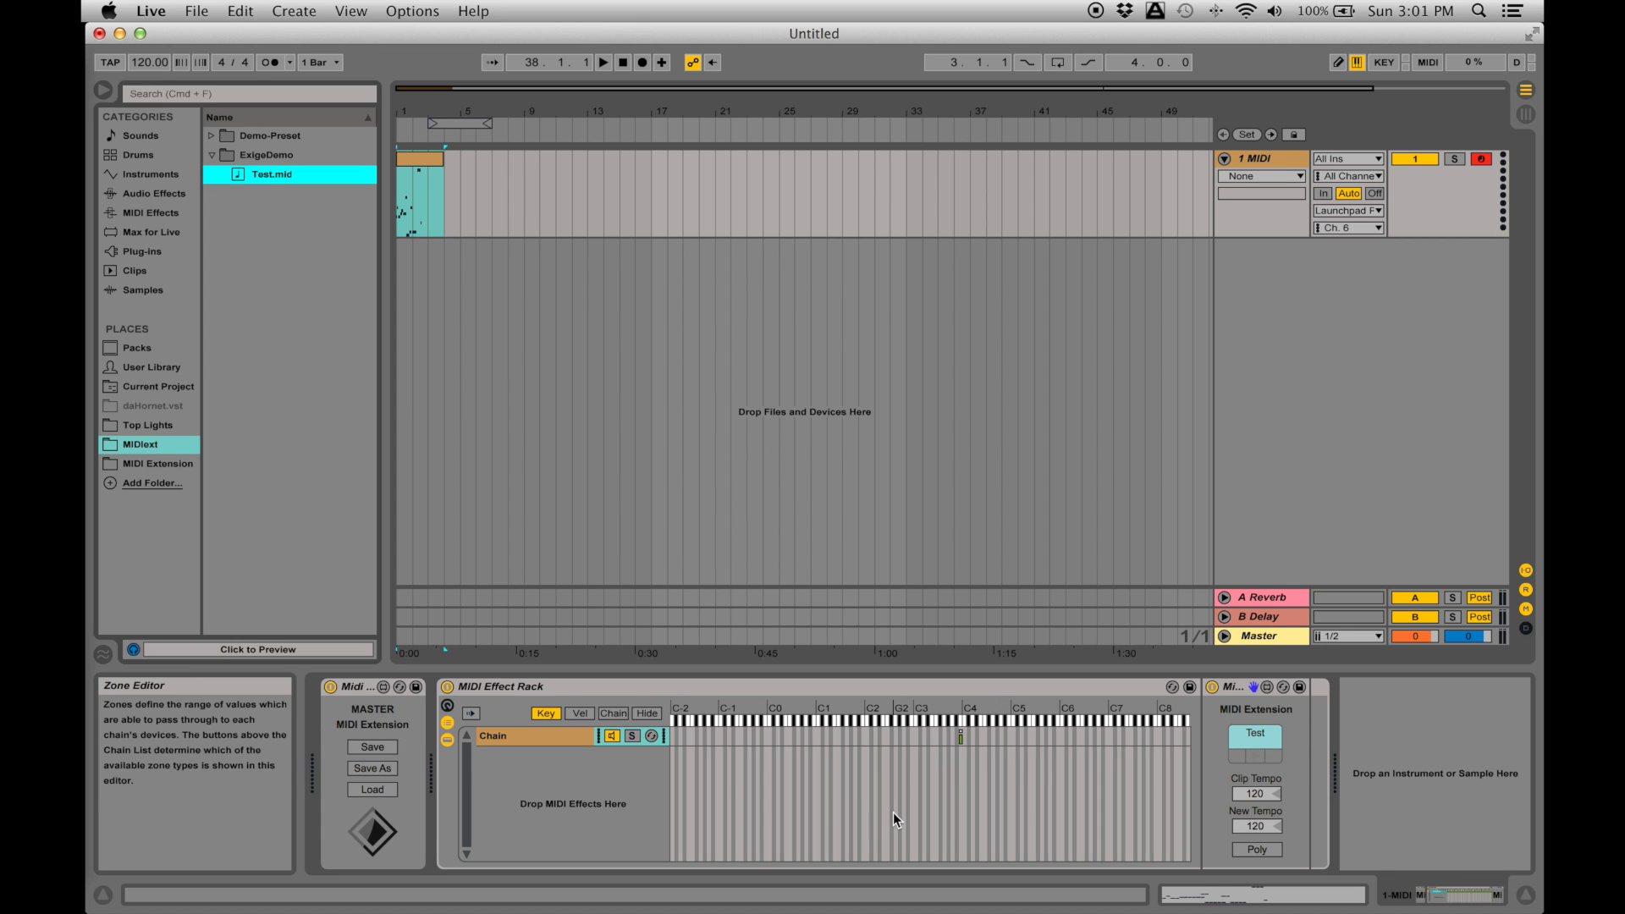
Duplicate the rack's chain and move the upper chain's key zone to a single key around F#2.
{"action": "left_click", "coordinate": [524, 734]}
{"action": "key", "text": "super+d"}
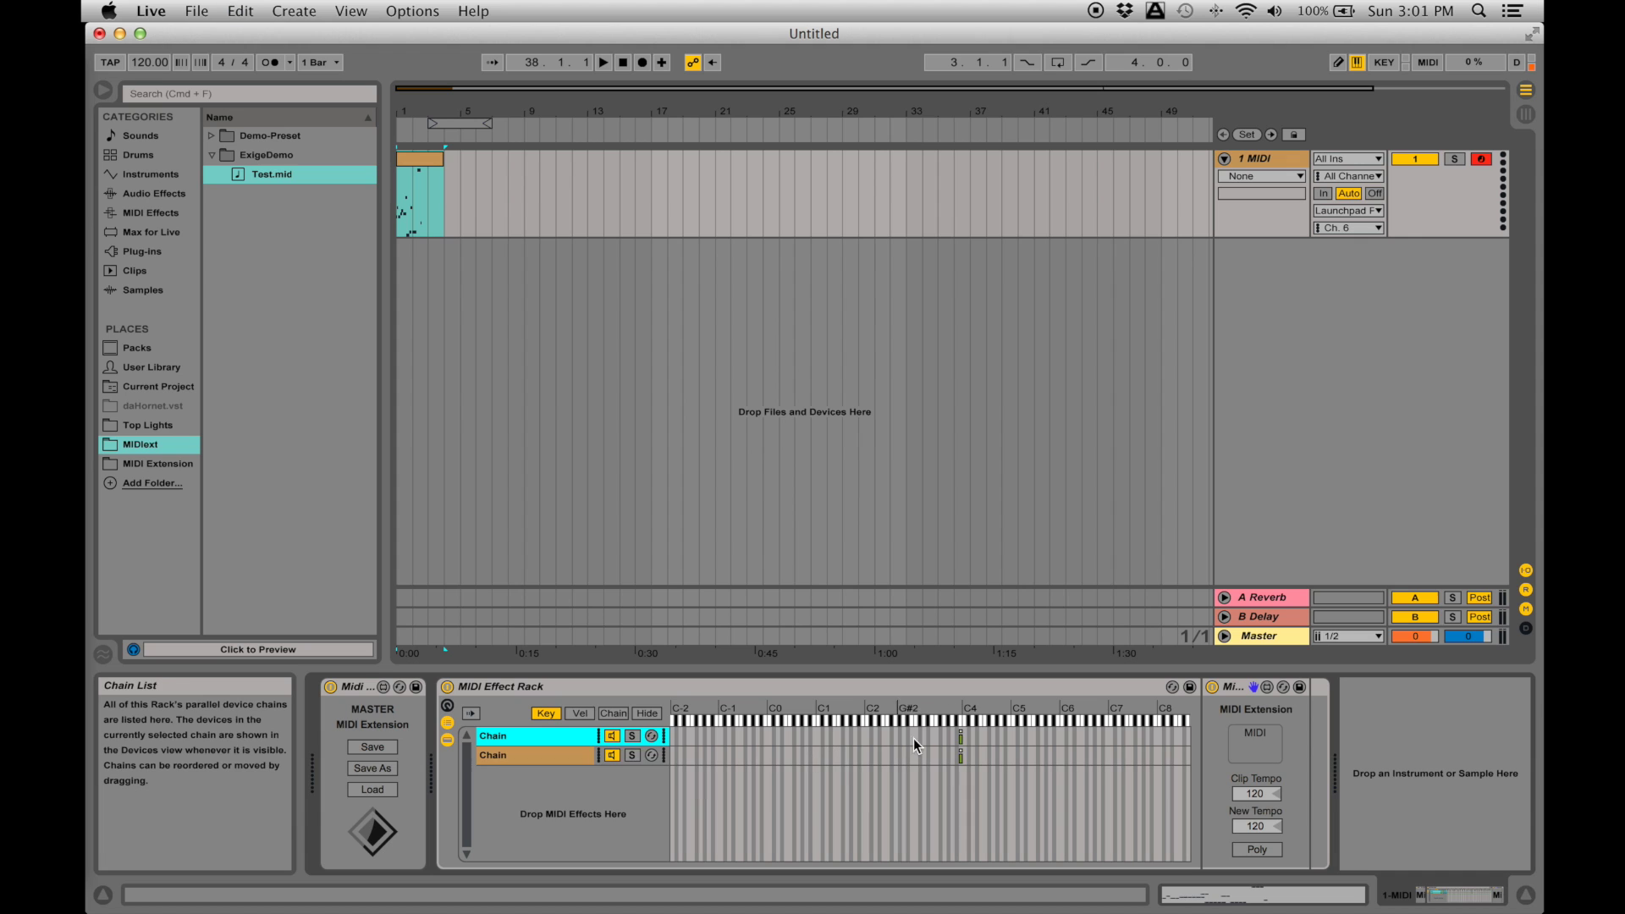
{"action": "left_click_drag", "start_coordinate": [961, 735], "coordinate": [896, 736]}
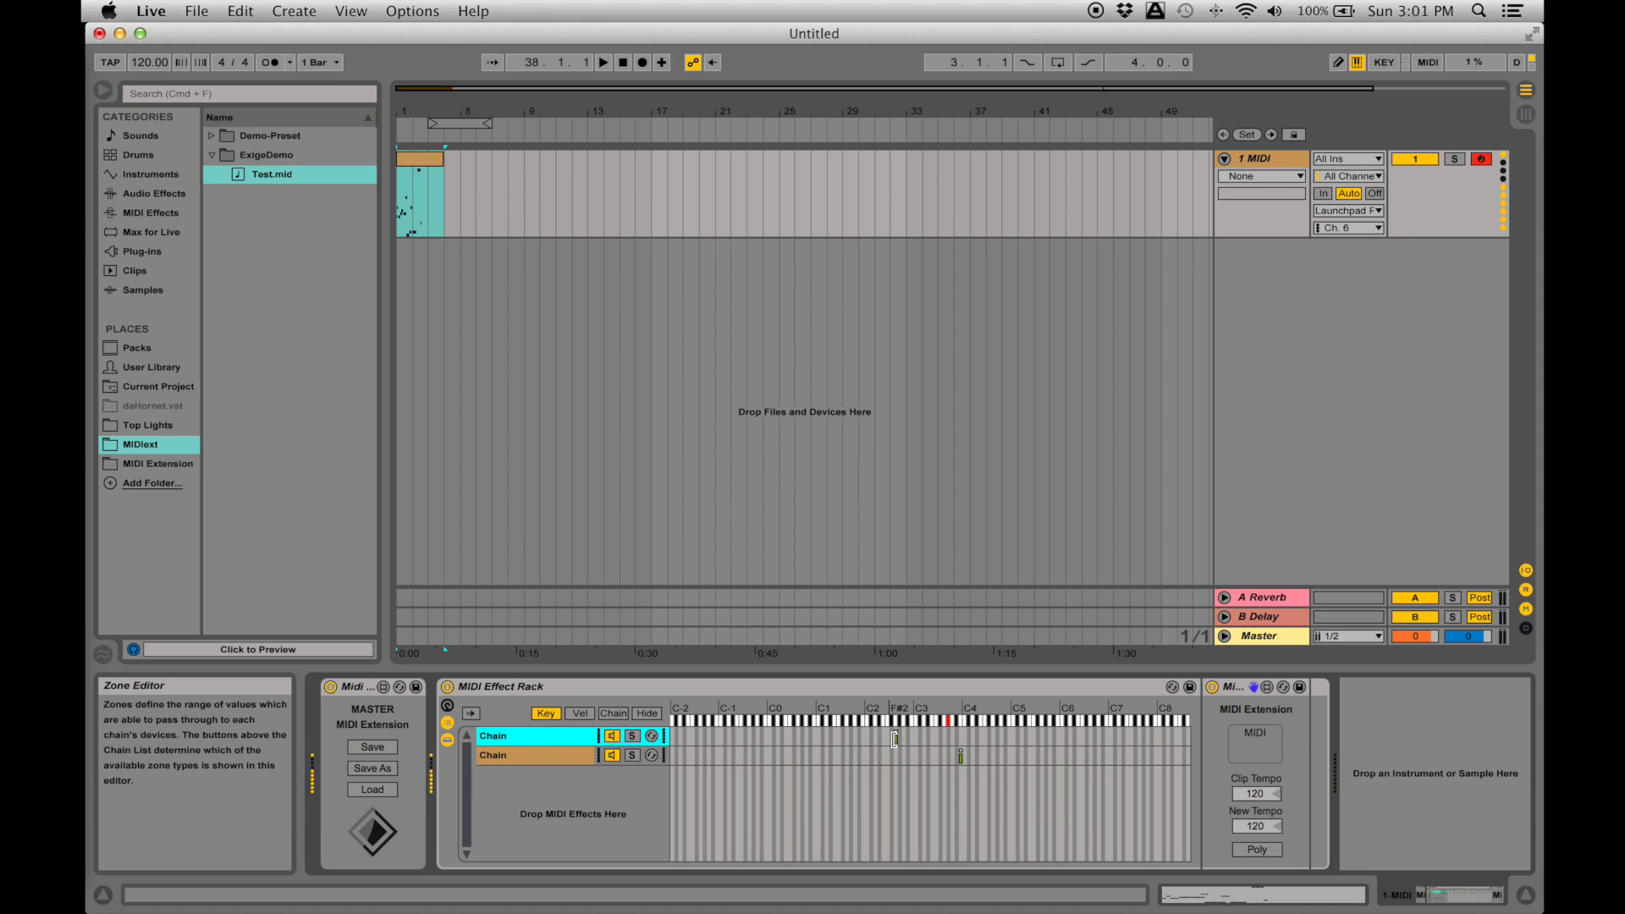
Load demo1.mid from the Demo-Preset folder into the upper chain's MIDI Extension device.
{"action": "left_click", "coordinate": [212, 134]}
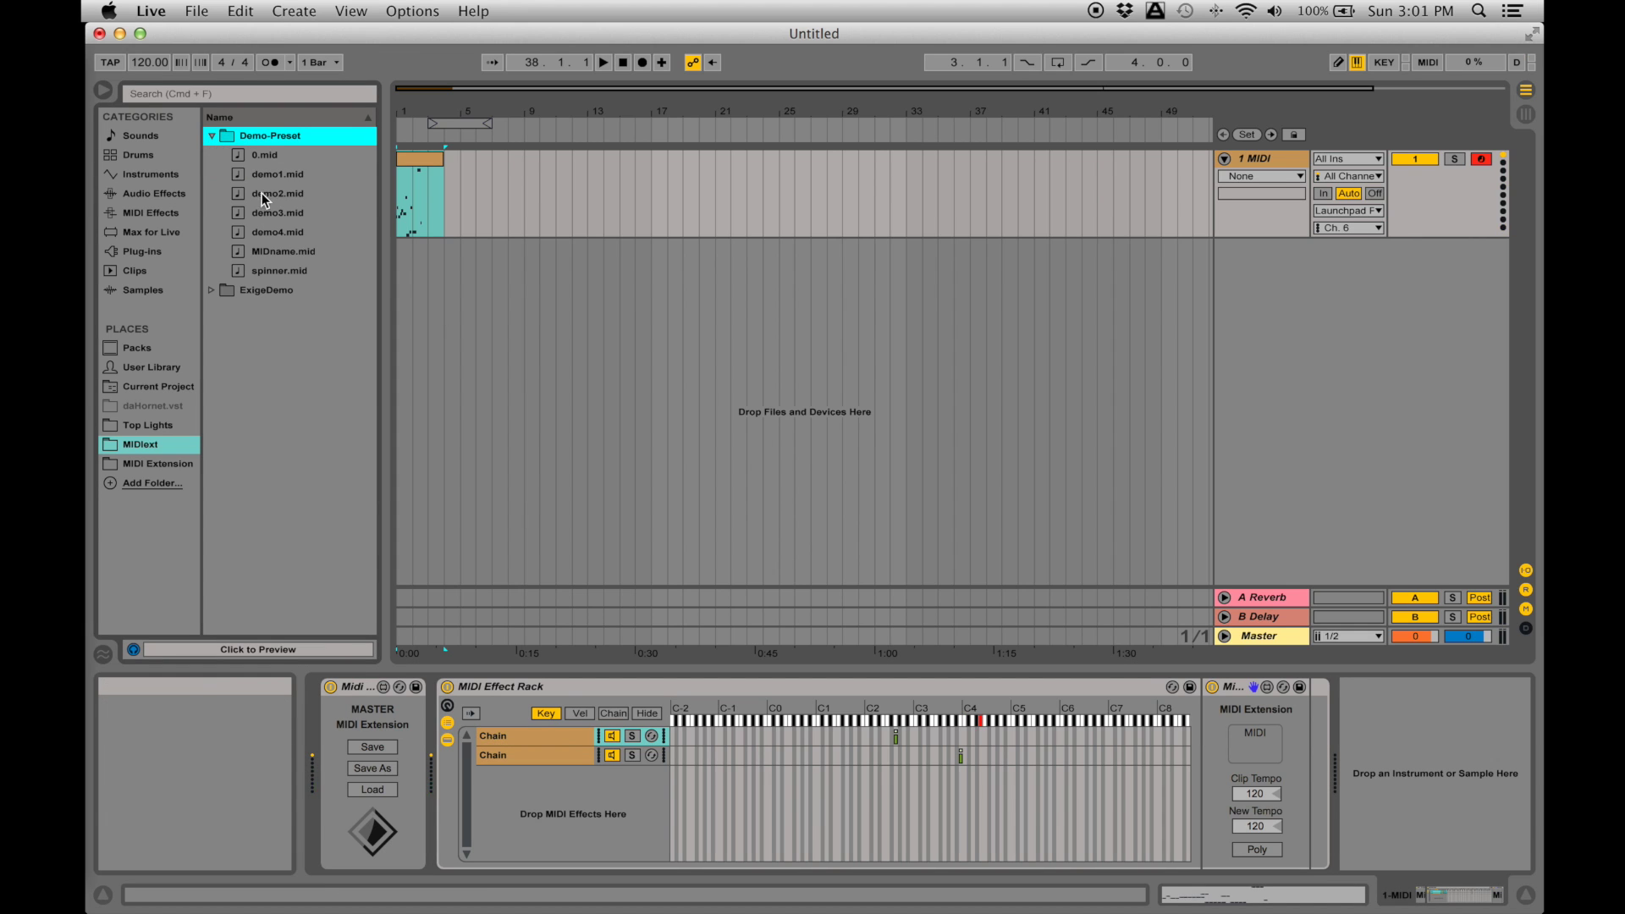
{"action": "left_click_drag", "start_coordinate": [273, 175], "coordinate": [1089, 676]}
{"action": "left_click_drag", "start_coordinate": [1253, 750], "coordinate": [1255, 750]}
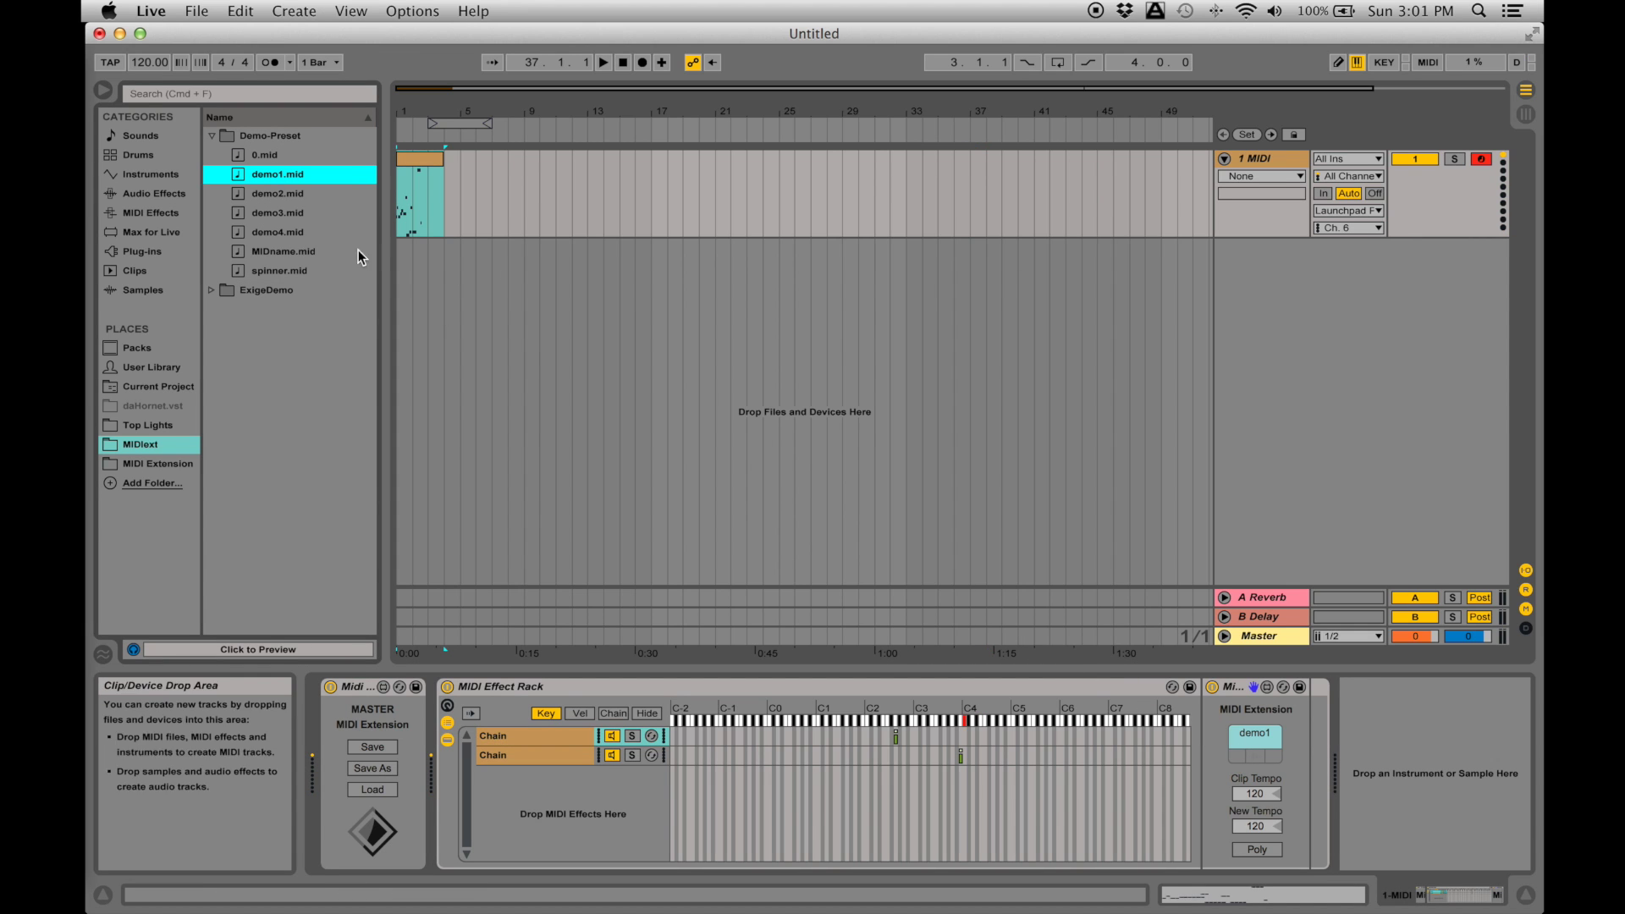
{"action": "left_click", "coordinate": [211, 290]}
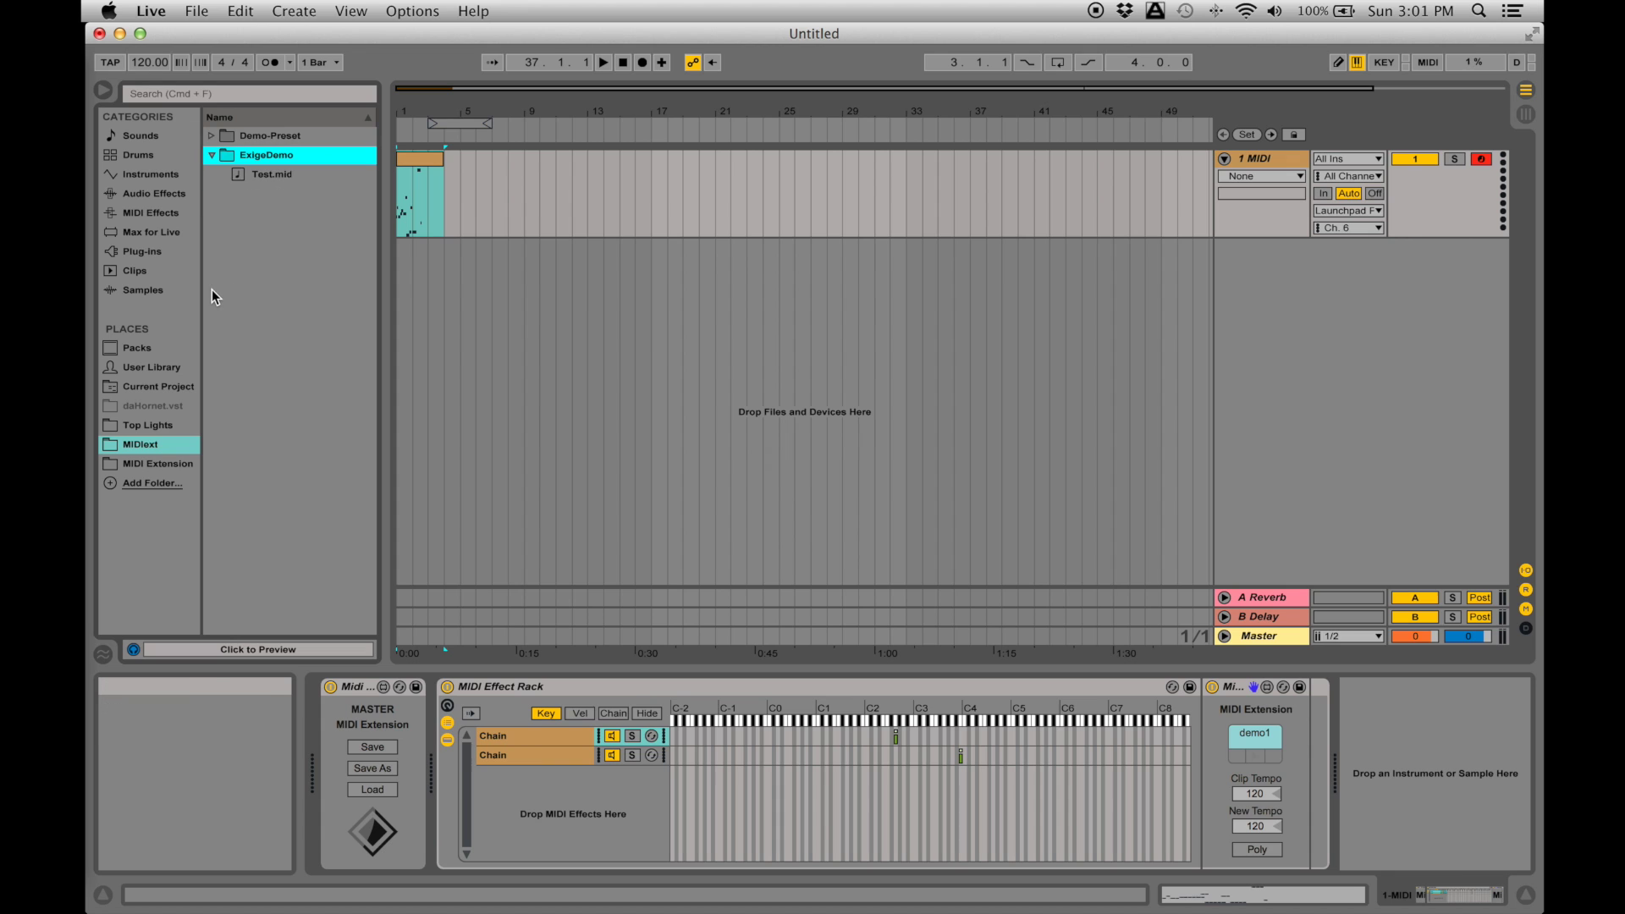
{"action": "left_click", "coordinate": [212, 134]}
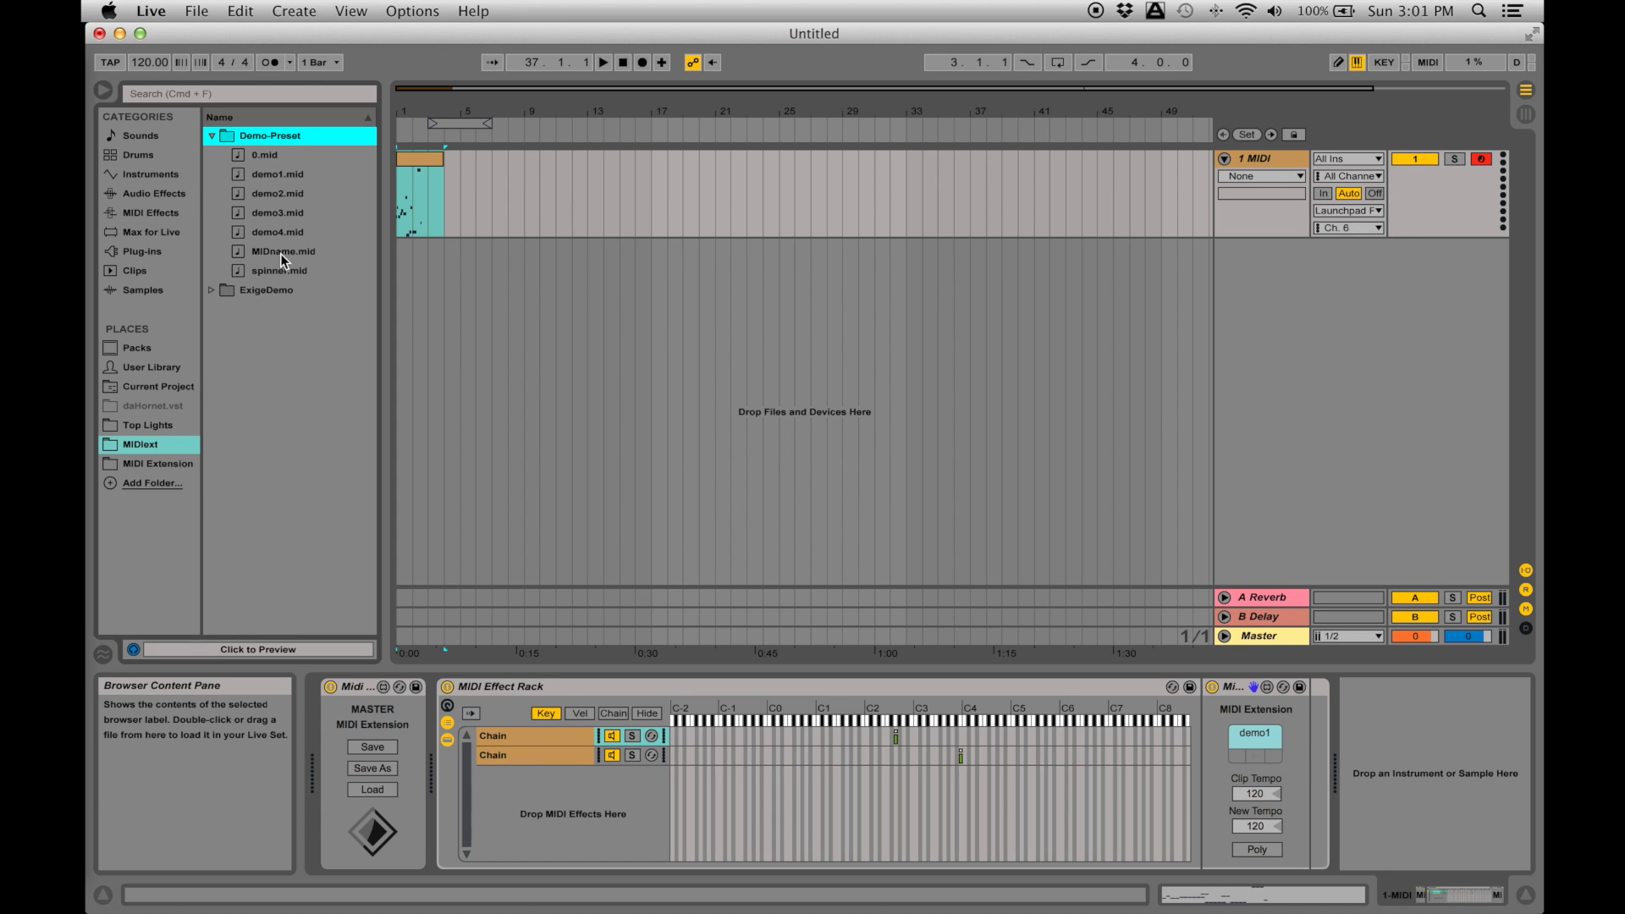
{"action": "left_click", "coordinate": [552, 744]}
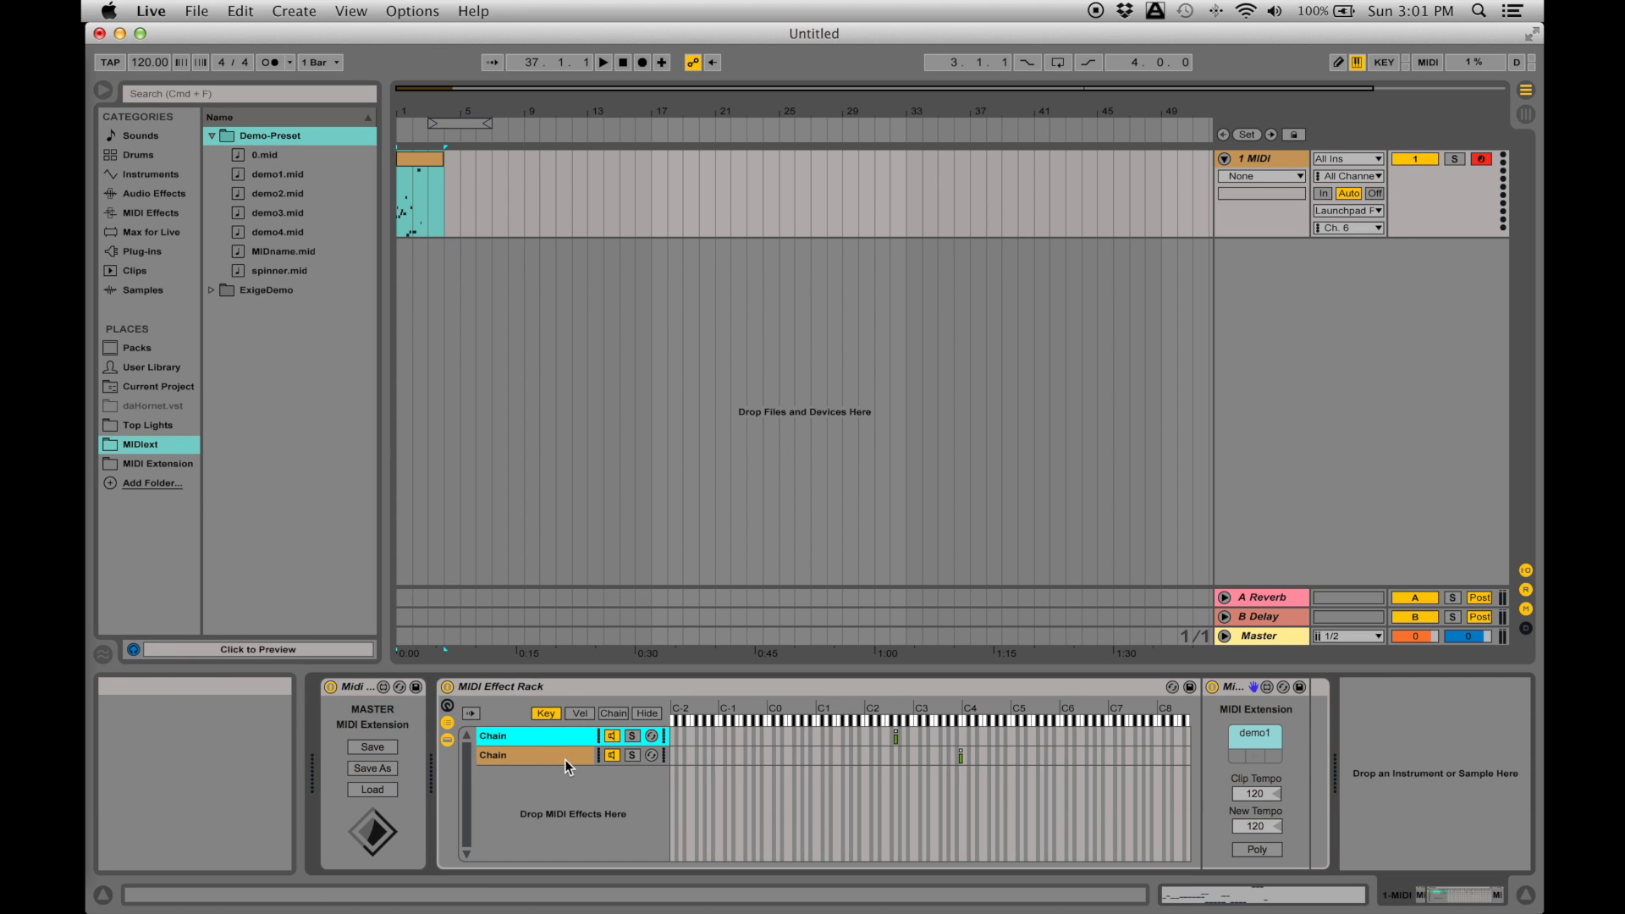
{"action": "left_click", "coordinate": [557, 751]}
{"action": "left_click", "coordinate": [557, 740]}
{"action": "left_click", "coordinate": [212, 135]}
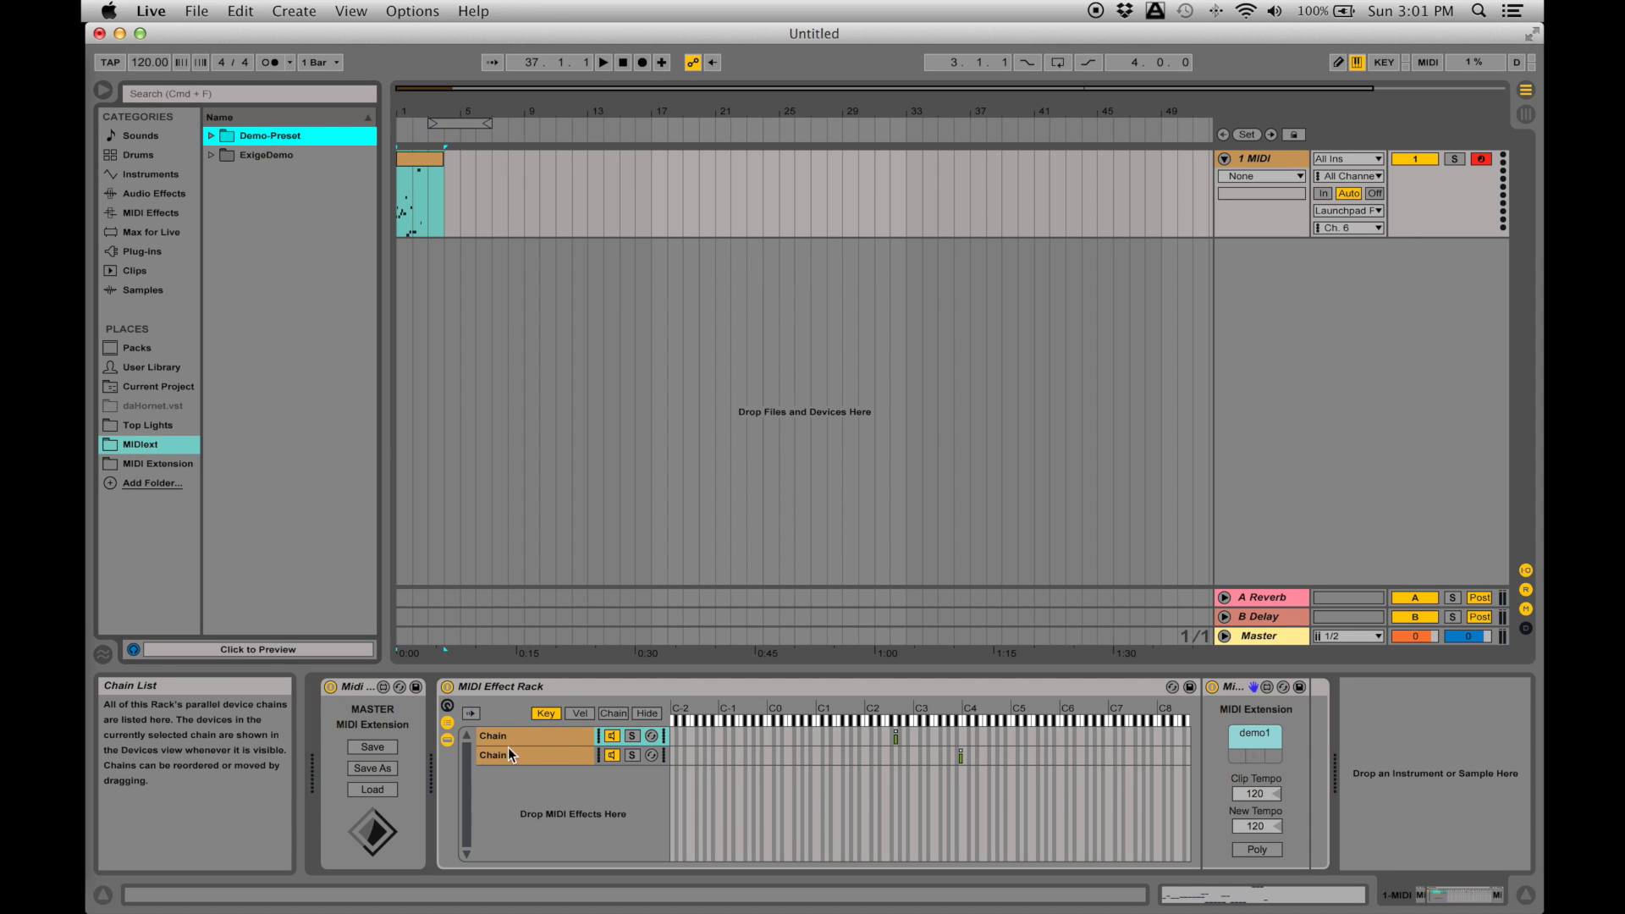
Save the Master device's setup as MidiEffectRackDemo in the ExigeDemo folder.
{"action": "key", "text": "Down"}
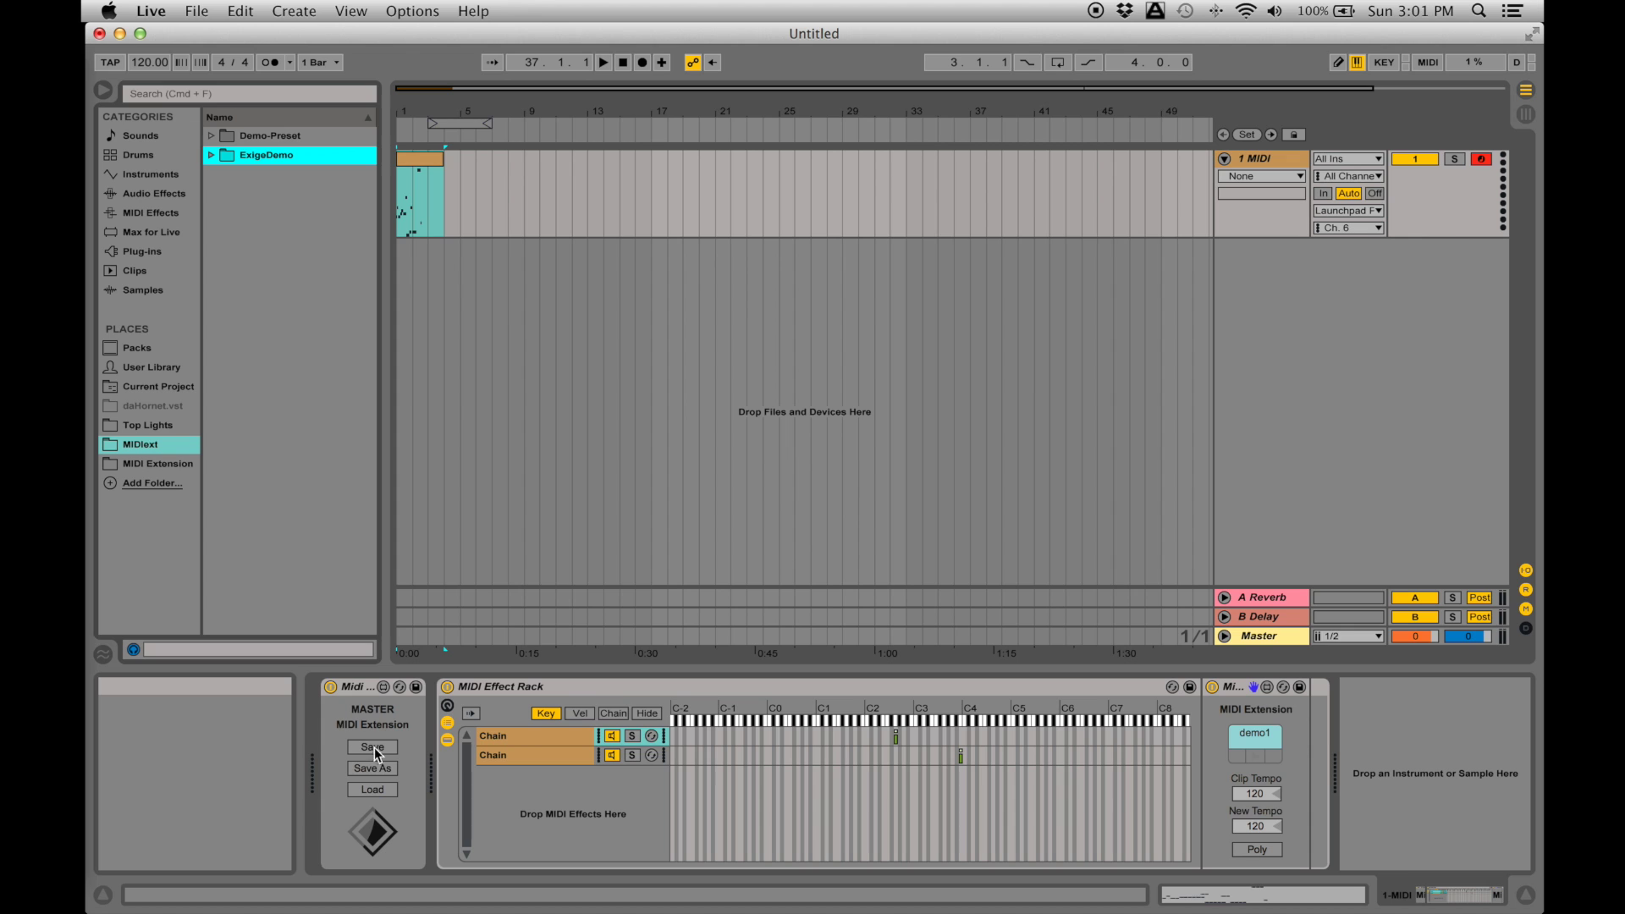
{"action": "left_click", "coordinate": [369, 749]}
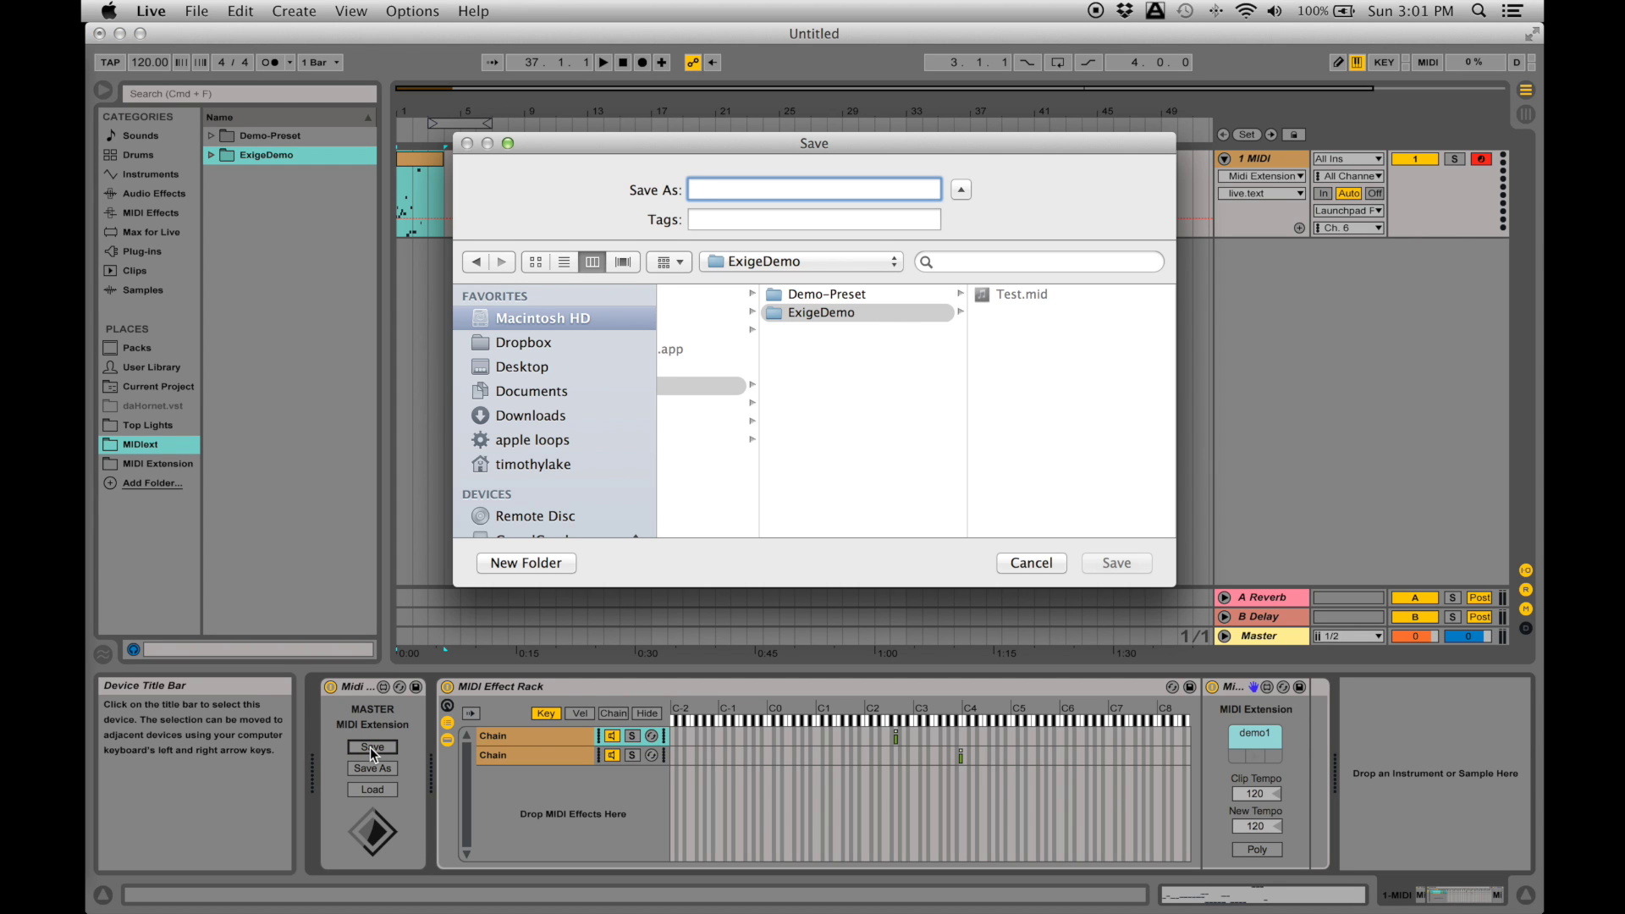
{"action": "type", "text": "MidiEffectRackDemo"}
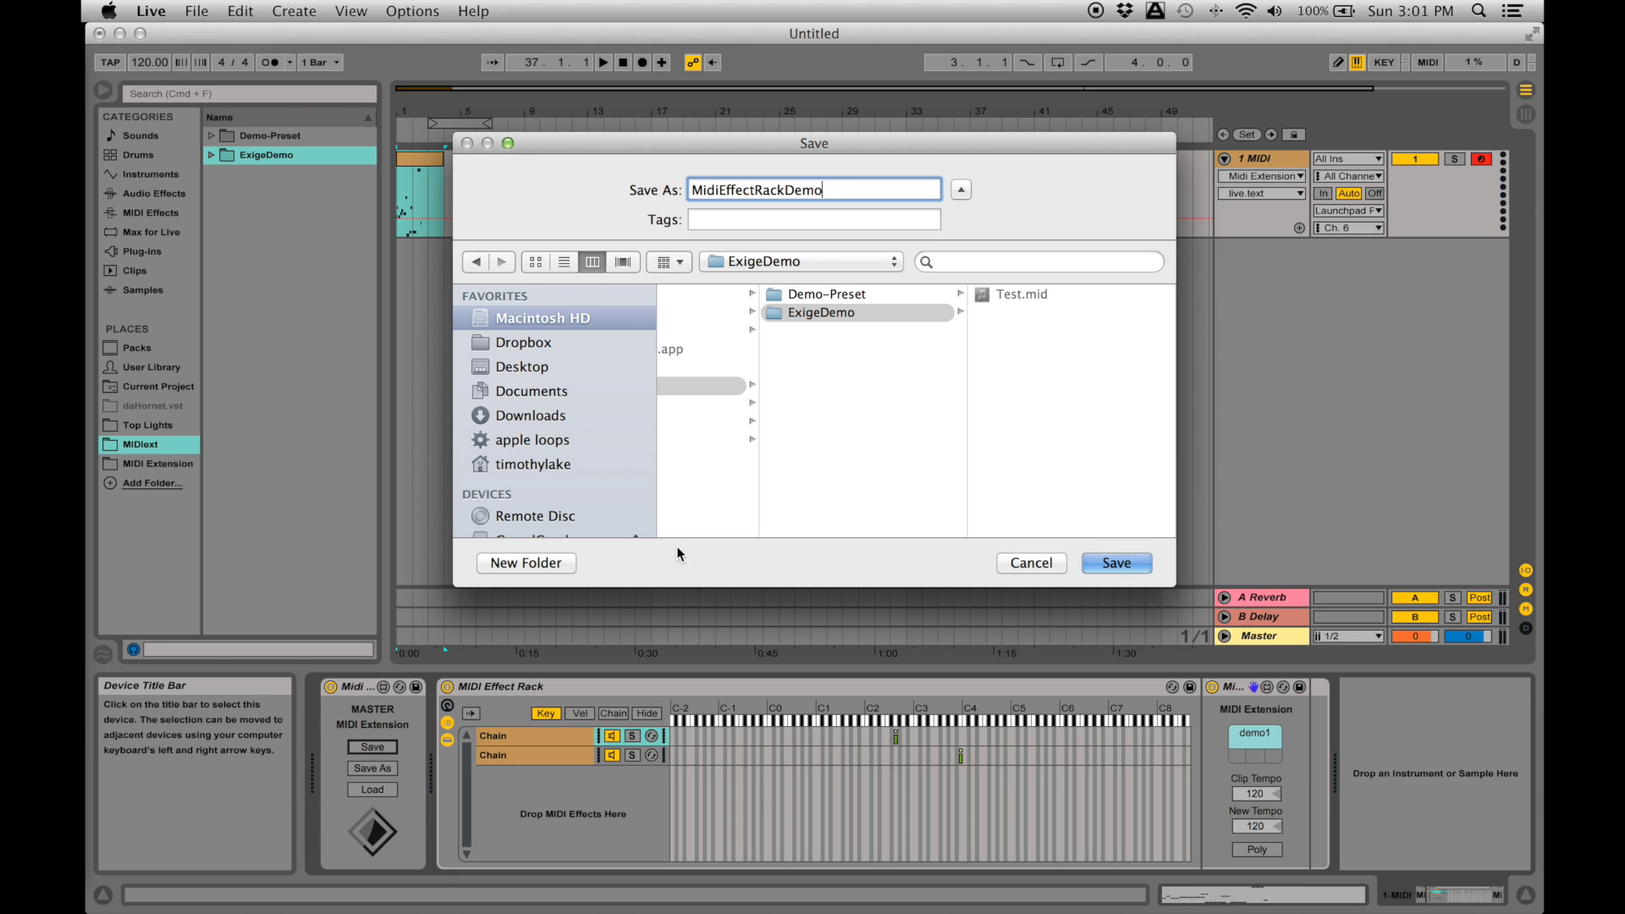
{"action": "left_click", "coordinate": [832, 315]}
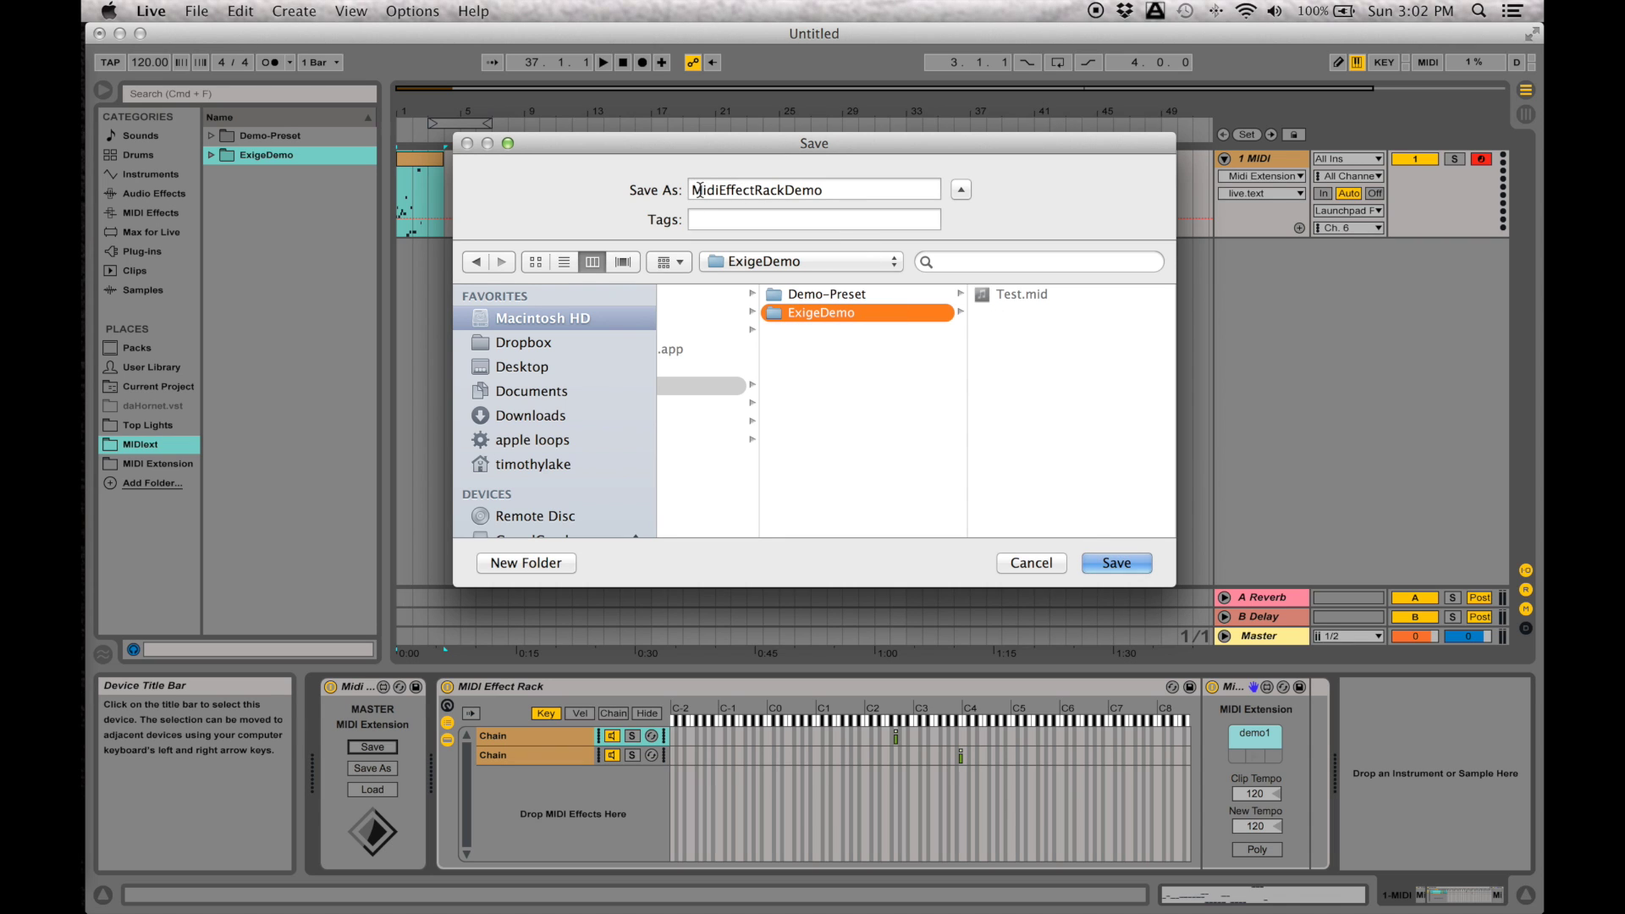
{"action": "left_click_drag", "start_coordinate": [693, 190], "coordinate": [908, 195]}
{"action": "left_click", "coordinate": [872, 193]}
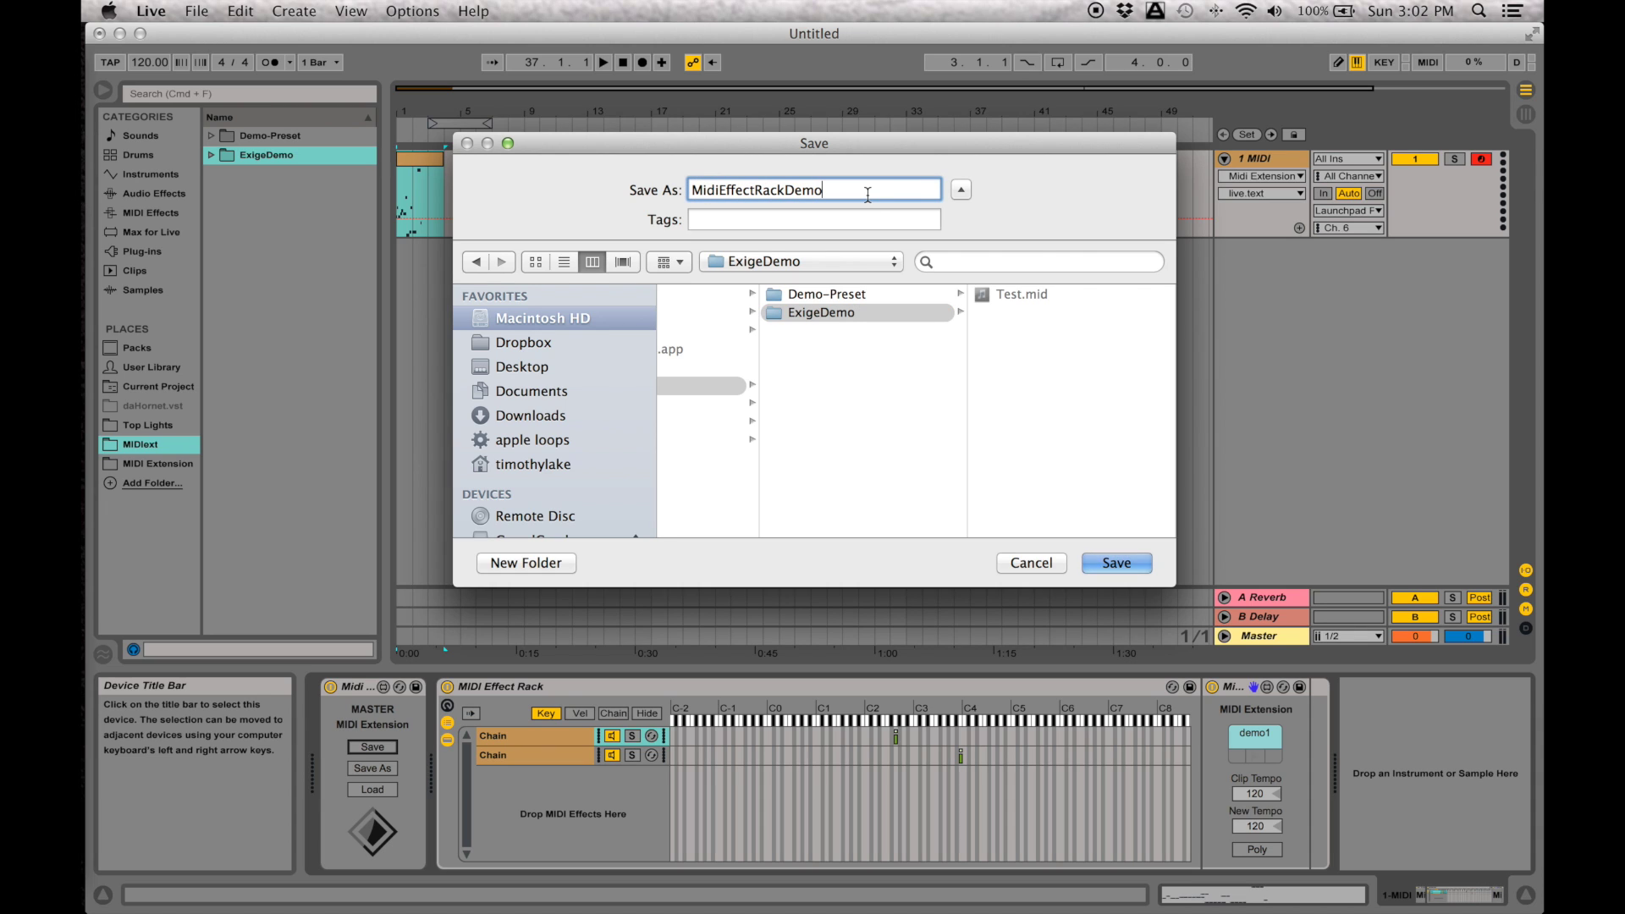
{"action": "left_click_drag", "start_coordinate": [740, 191], "coordinate": [904, 193]}
{"action": "left_click", "coordinate": [839, 193]}
{"action": "left_click", "coordinate": [784, 192]}
{"action": "type", "text": "-"}
{"action": "key", "text": "BackSpace"}
{"action": "left_click", "coordinate": [853, 312]}
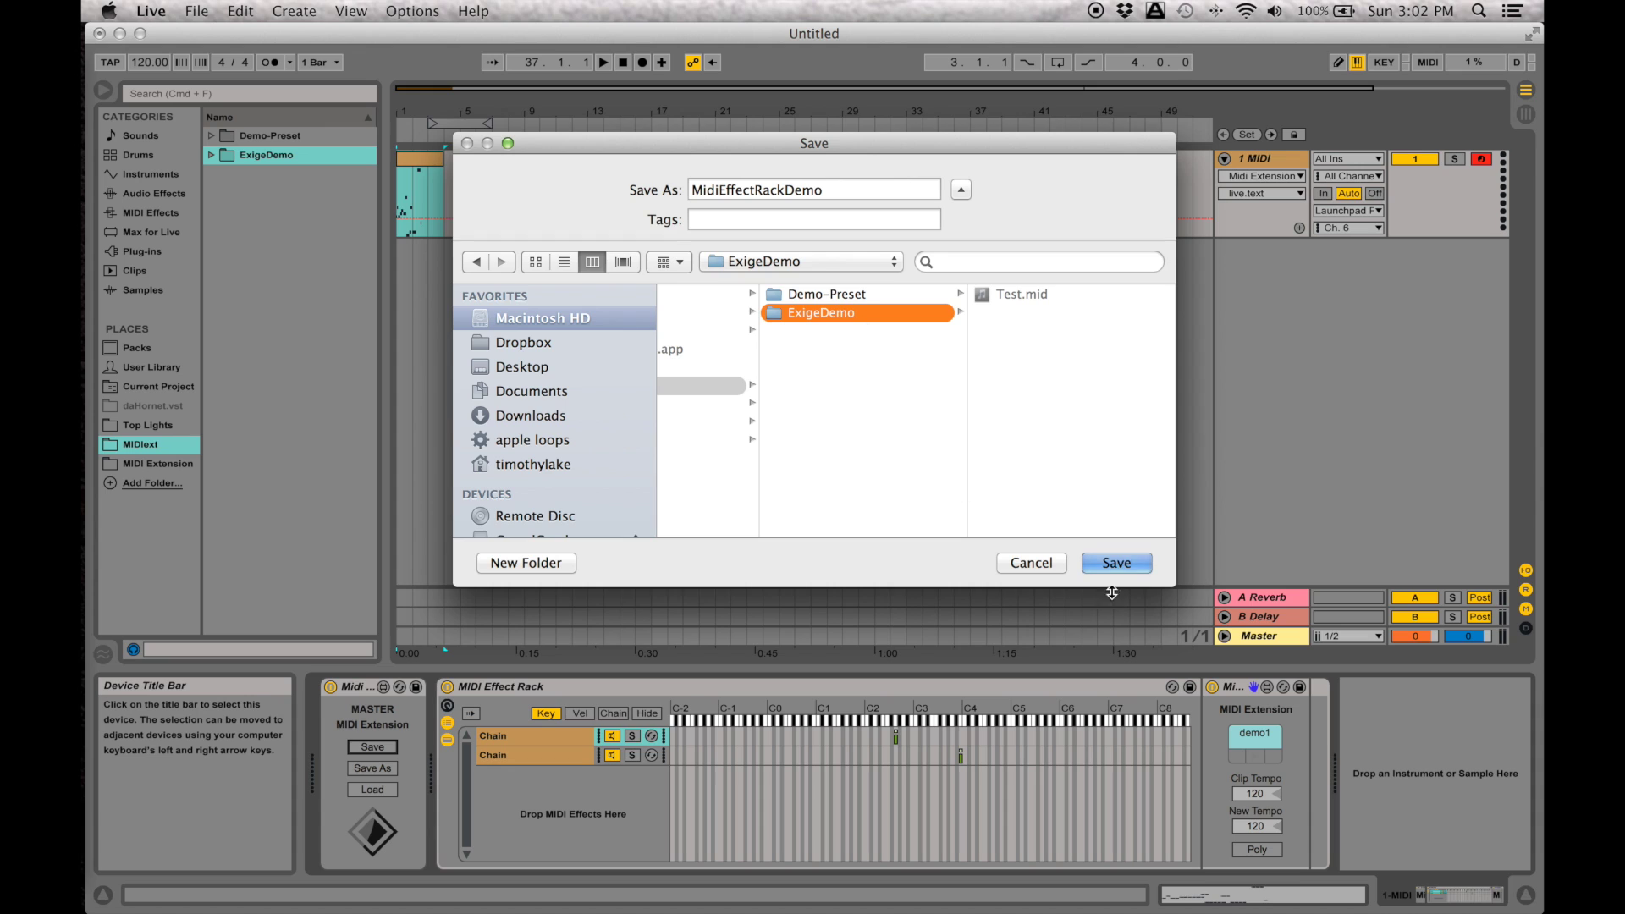
{"action": "left_click", "coordinate": [1116, 565]}
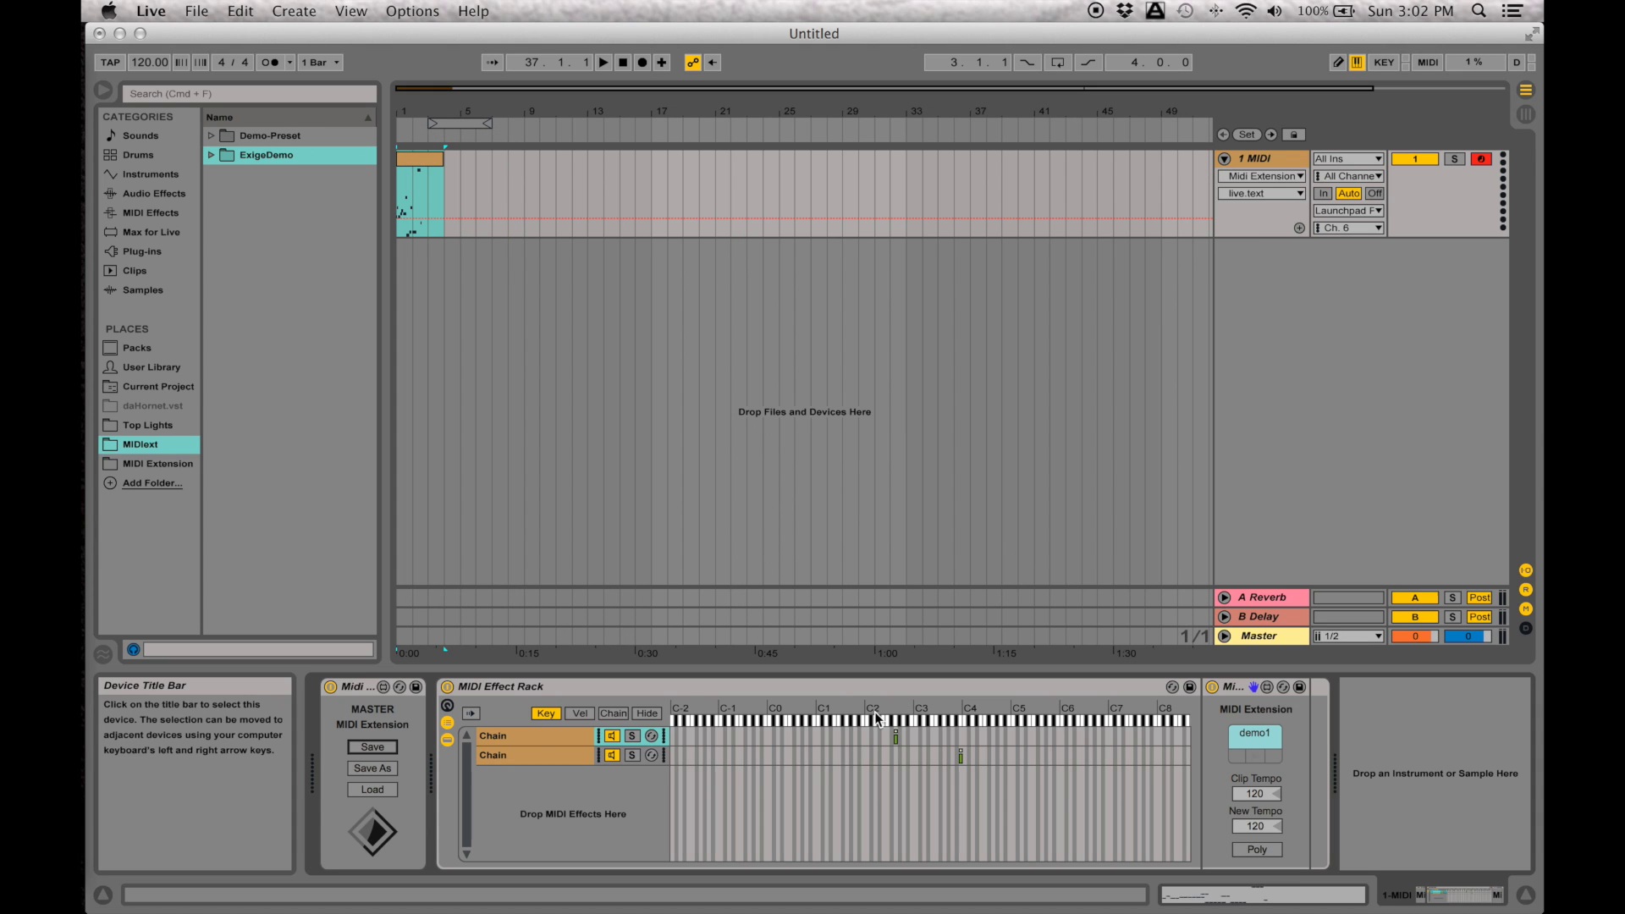
Save the Live Set as TestTEst.als on the Desktop.
{"action": "left_click", "coordinate": [833, 691]}
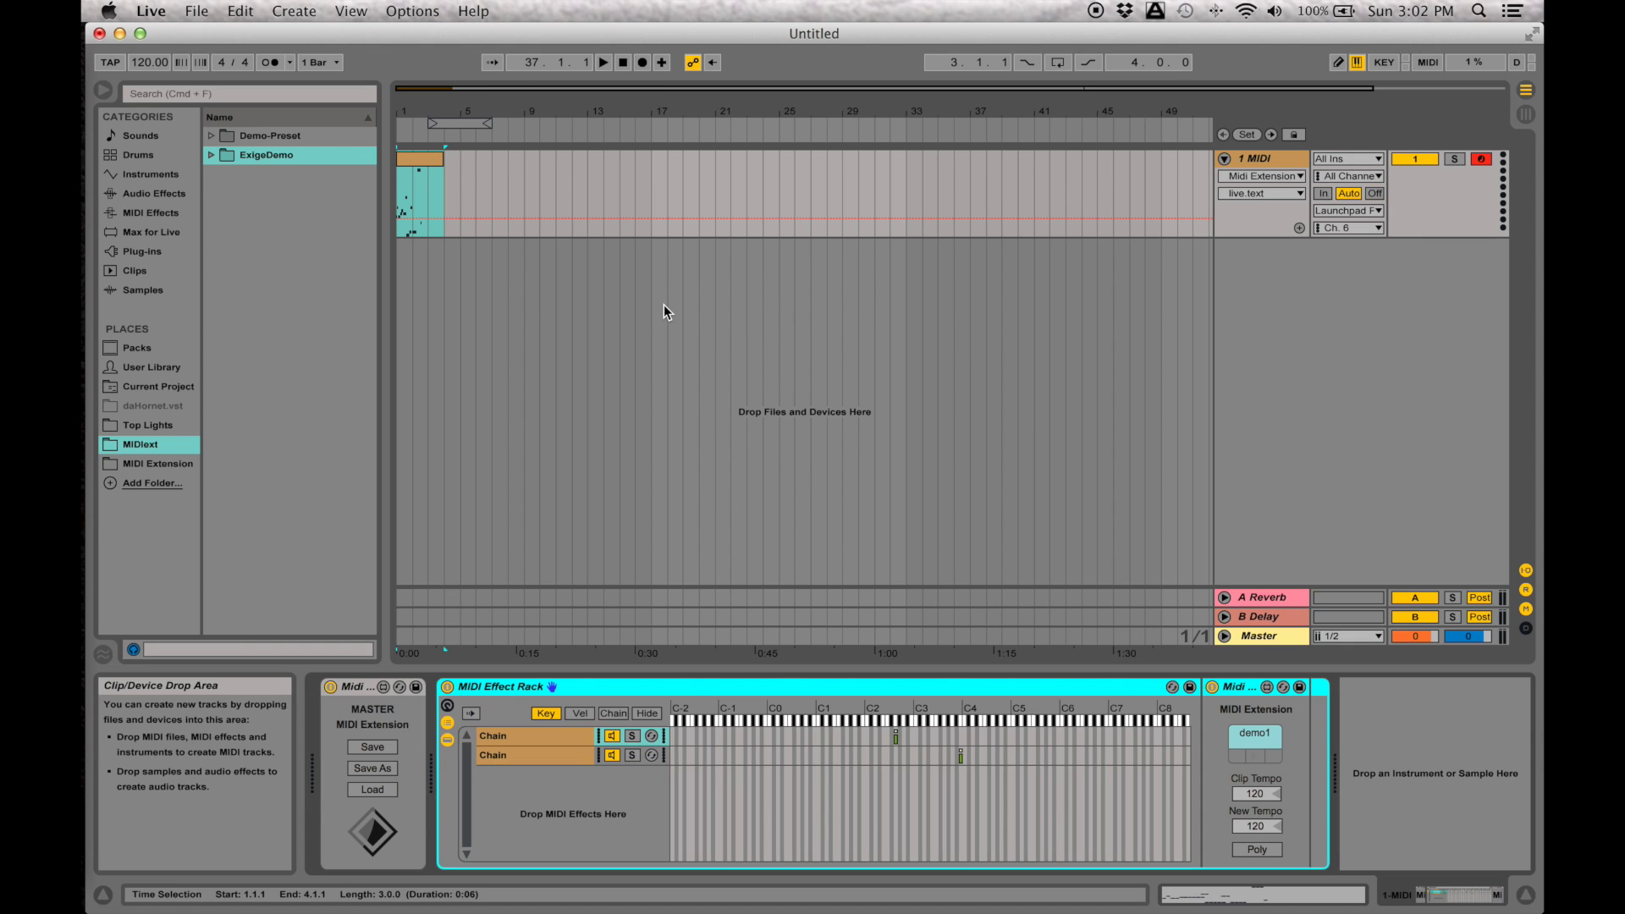
{"action": "key", "text": "super+s"}
{"action": "type", "text": "TestTEst.als"}
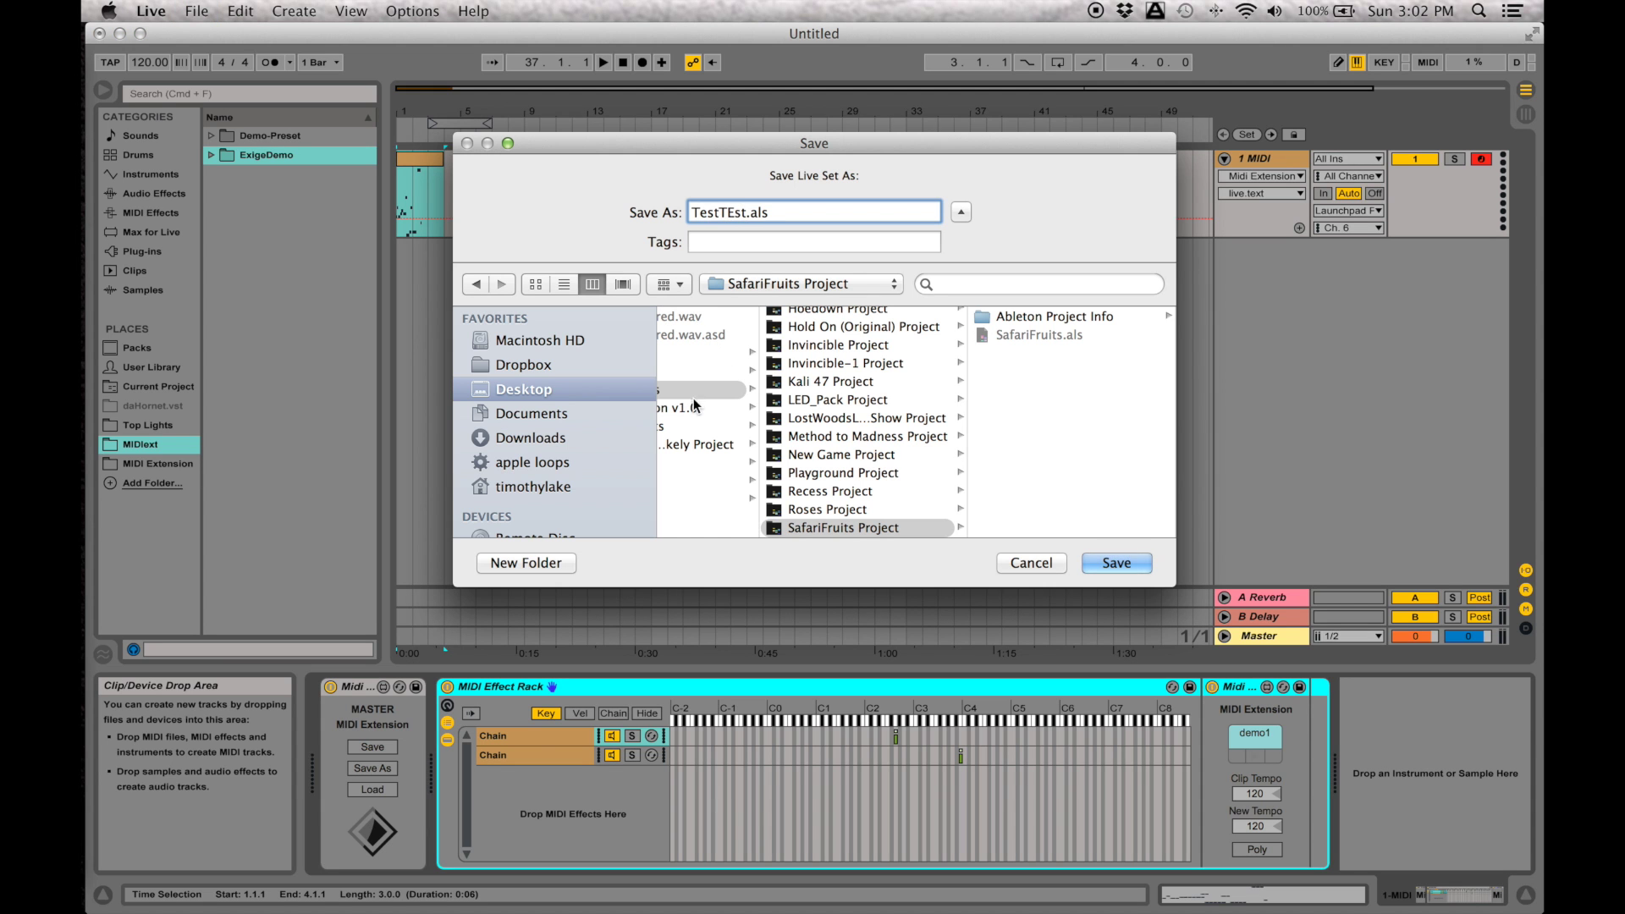
{"action": "left_click", "coordinate": [694, 390]}
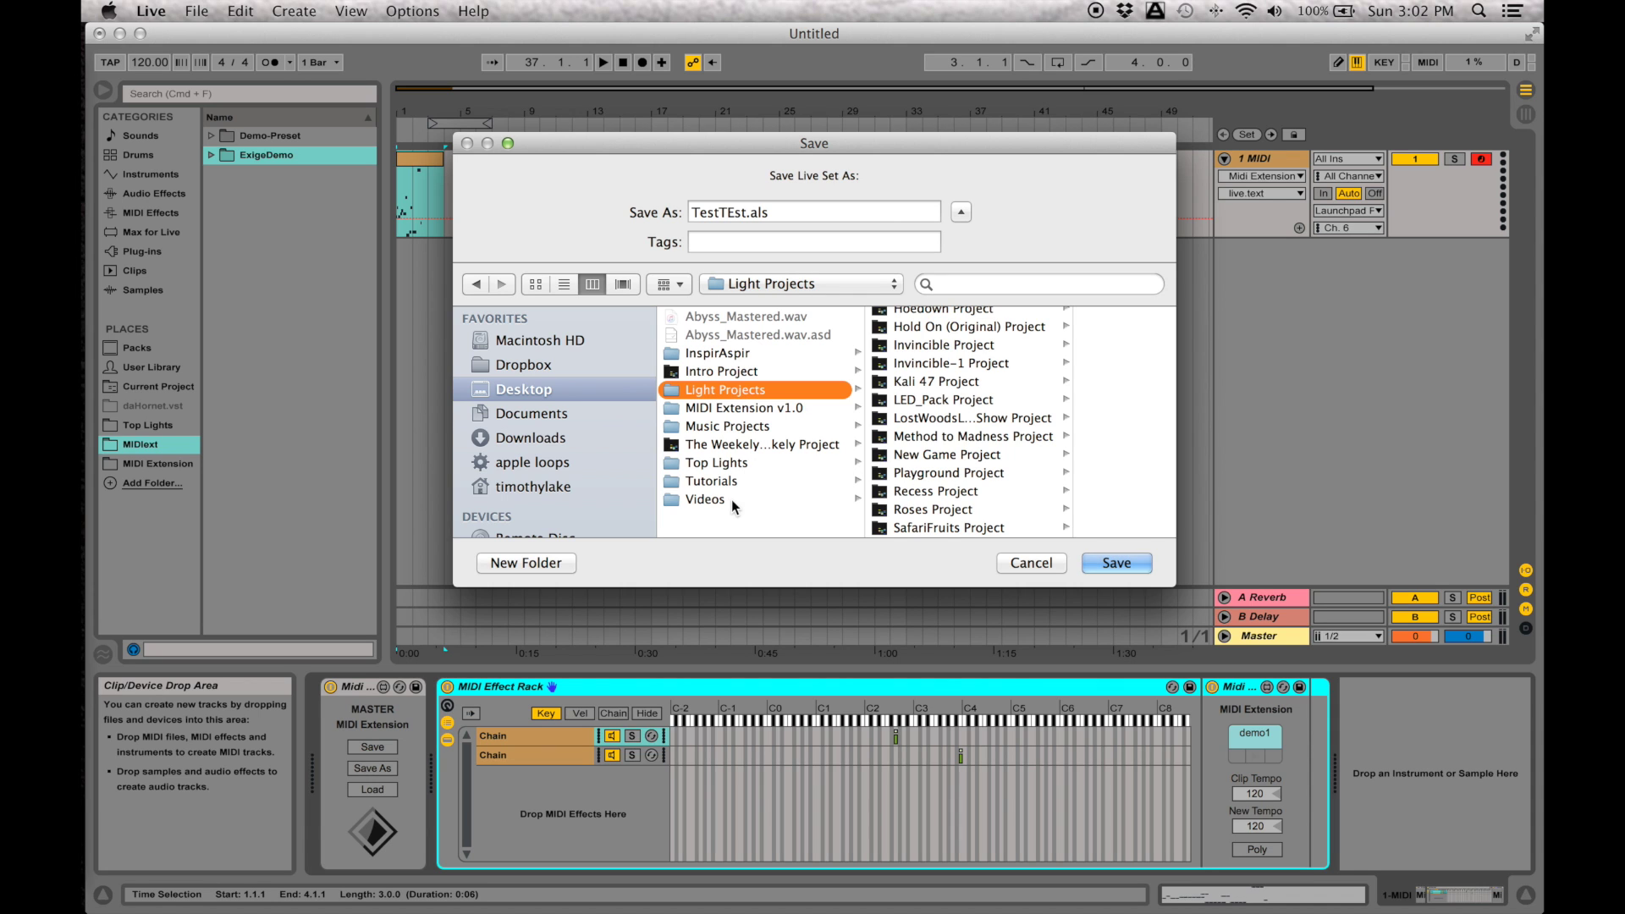
{"action": "scroll", "coordinate": [771, 371], "scroll_direction": "left", "scroll_amount": 3}
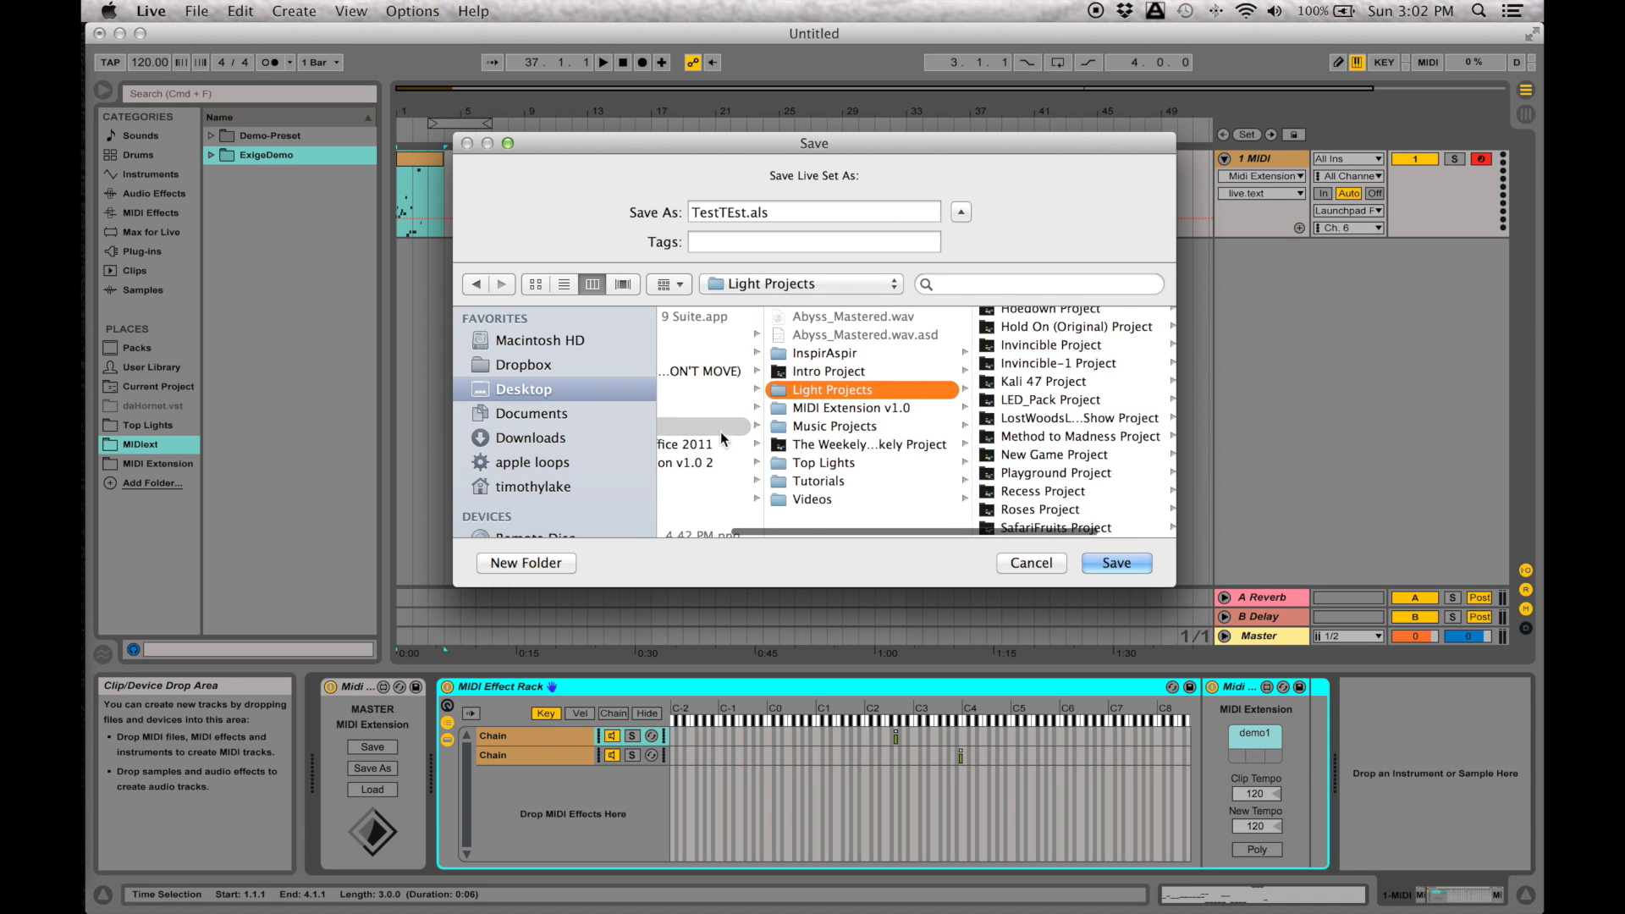
{"action": "left_click", "coordinate": [572, 392]}
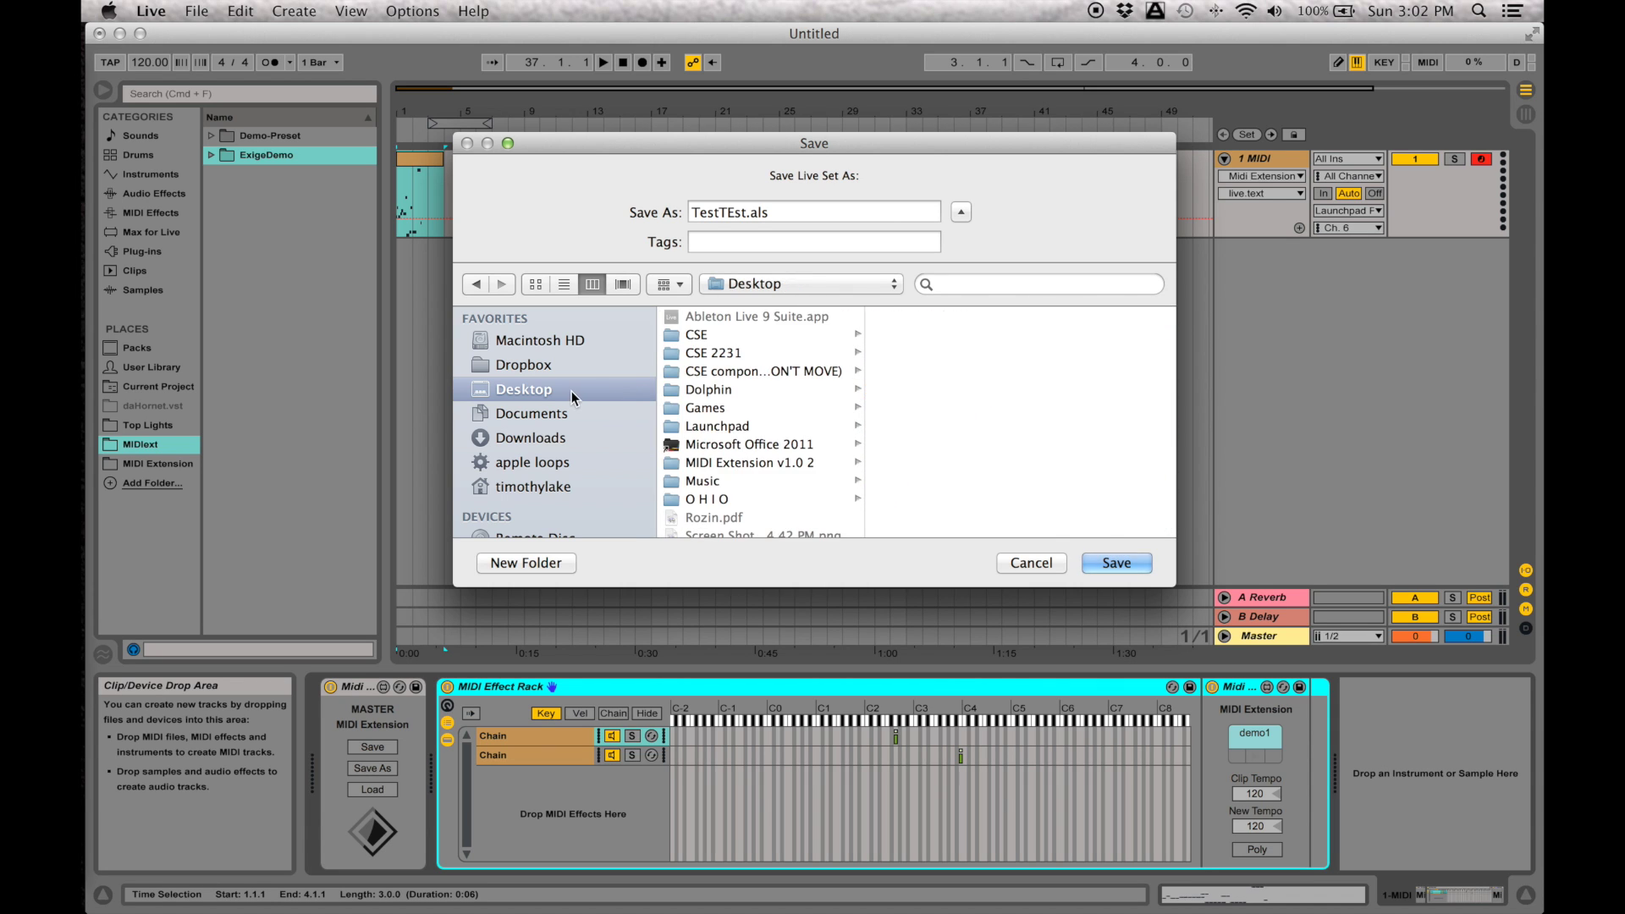
{"action": "left_click", "coordinate": [1134, 565]}
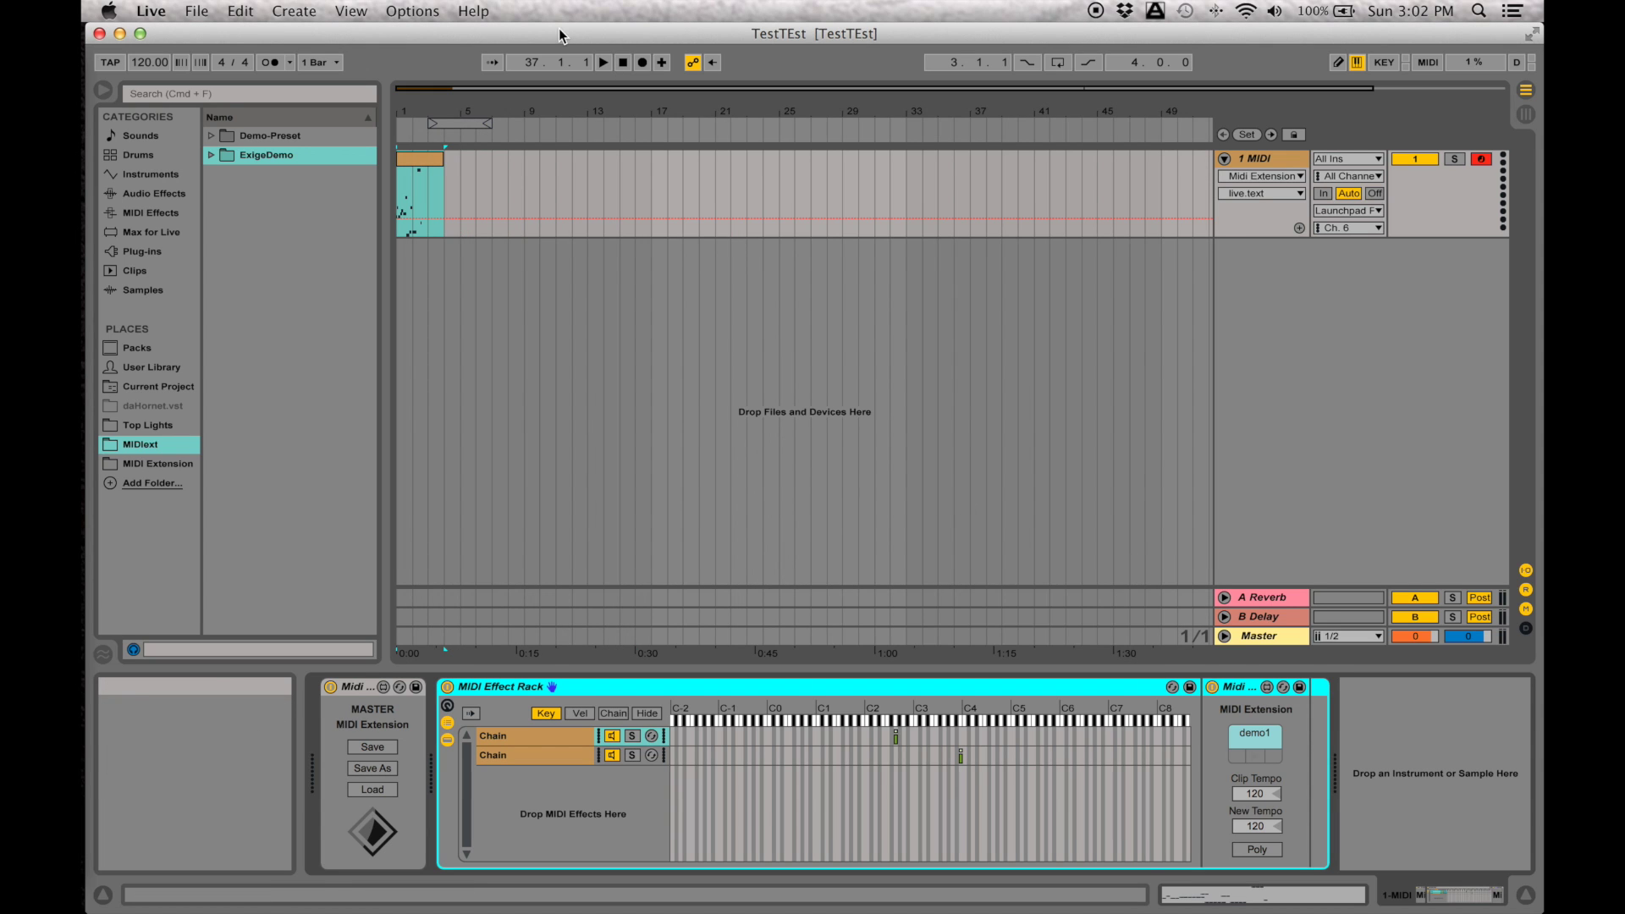
Delete the MIDI Effect Rack from the 1 MIDI track, keeping the Master device.
{"action": "left_click", "coordinate": [339, 690]}
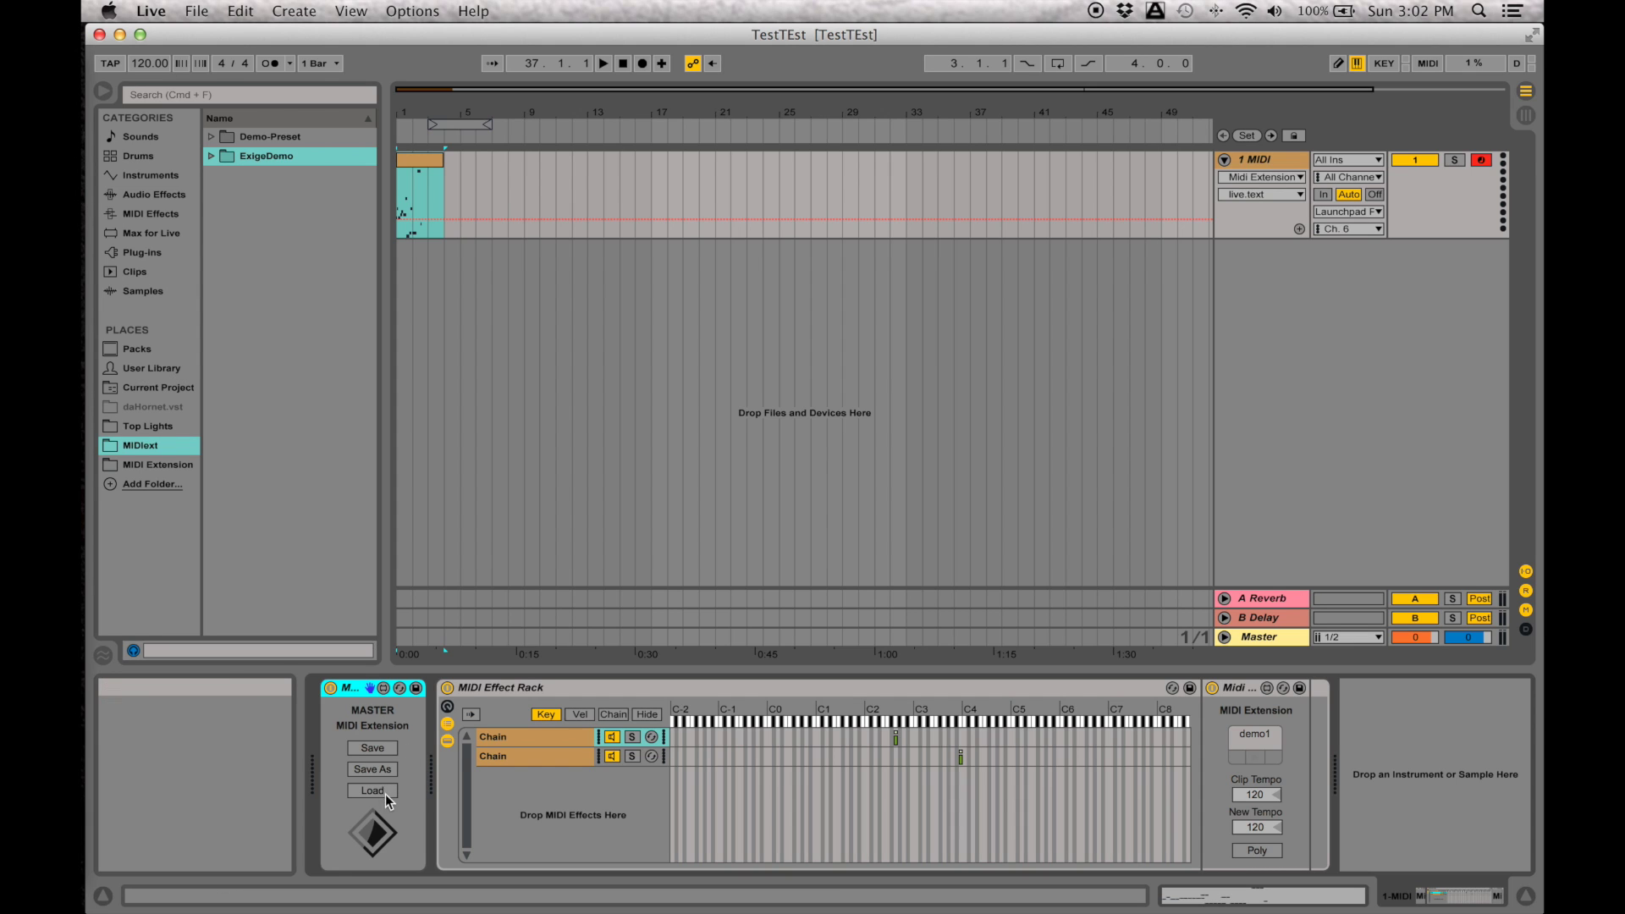
{"action": "left_click", "coordinate": [549, 687]}
{"action": "key", "text": "Delete"}
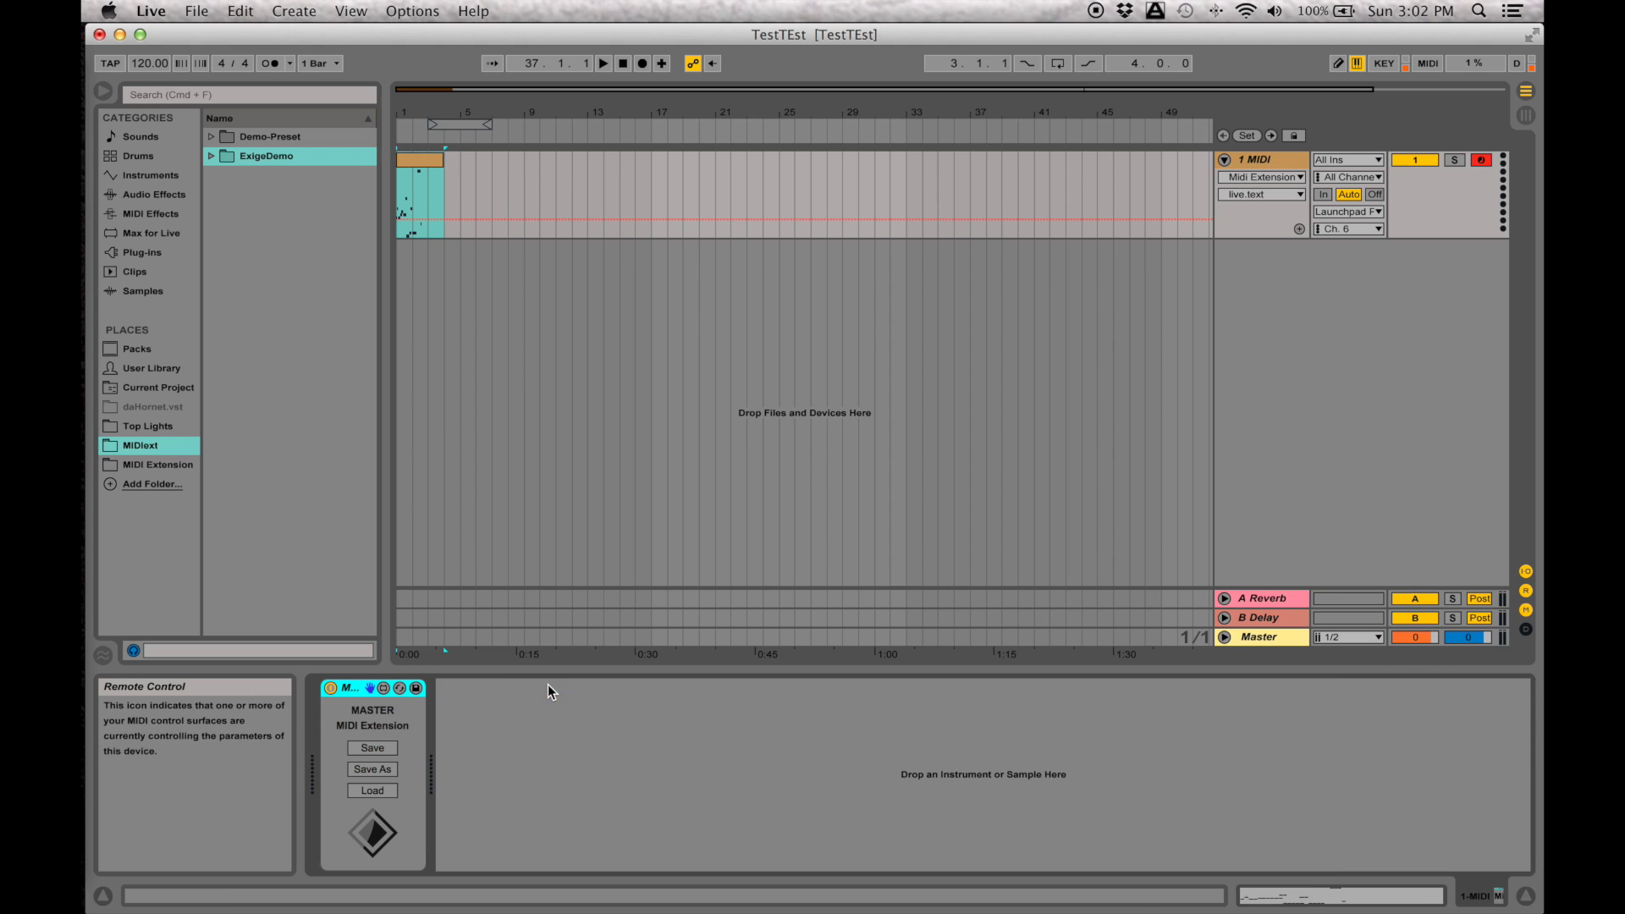
{"action": "left_click", "coordinate": [530, 726]}
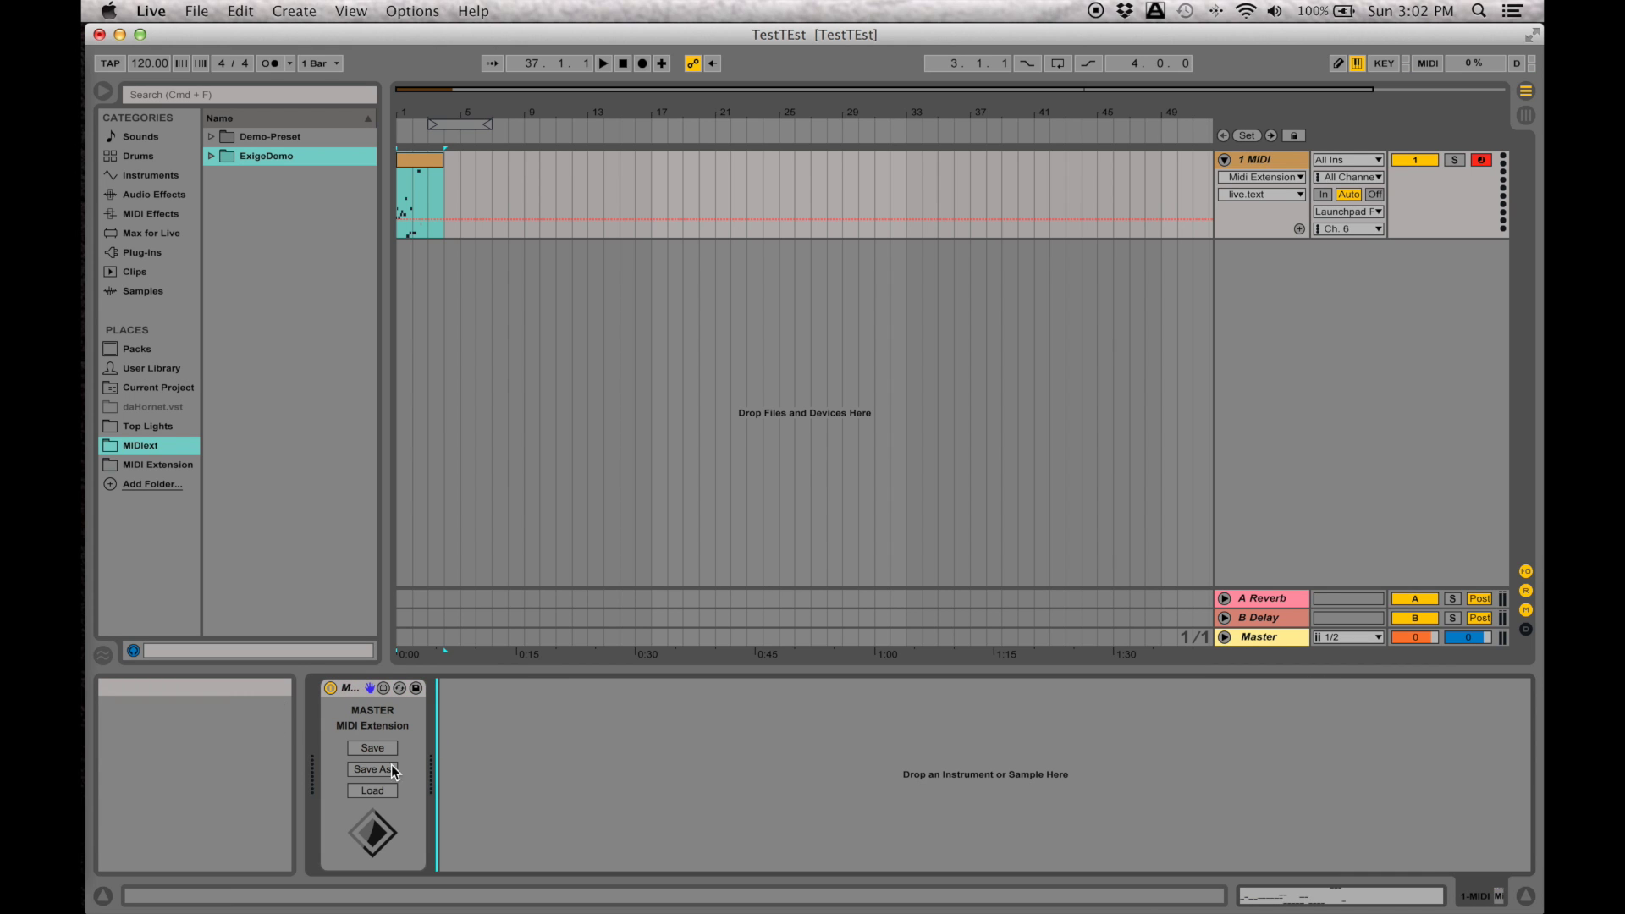
Load MidiEffectRackDemo from Macintosh HD > Applications > Max 6.1 > MIDIext > ExigeDemo into the Master device with the rack removed.
{"action": "left_click", "coordinate": [374, 787]}
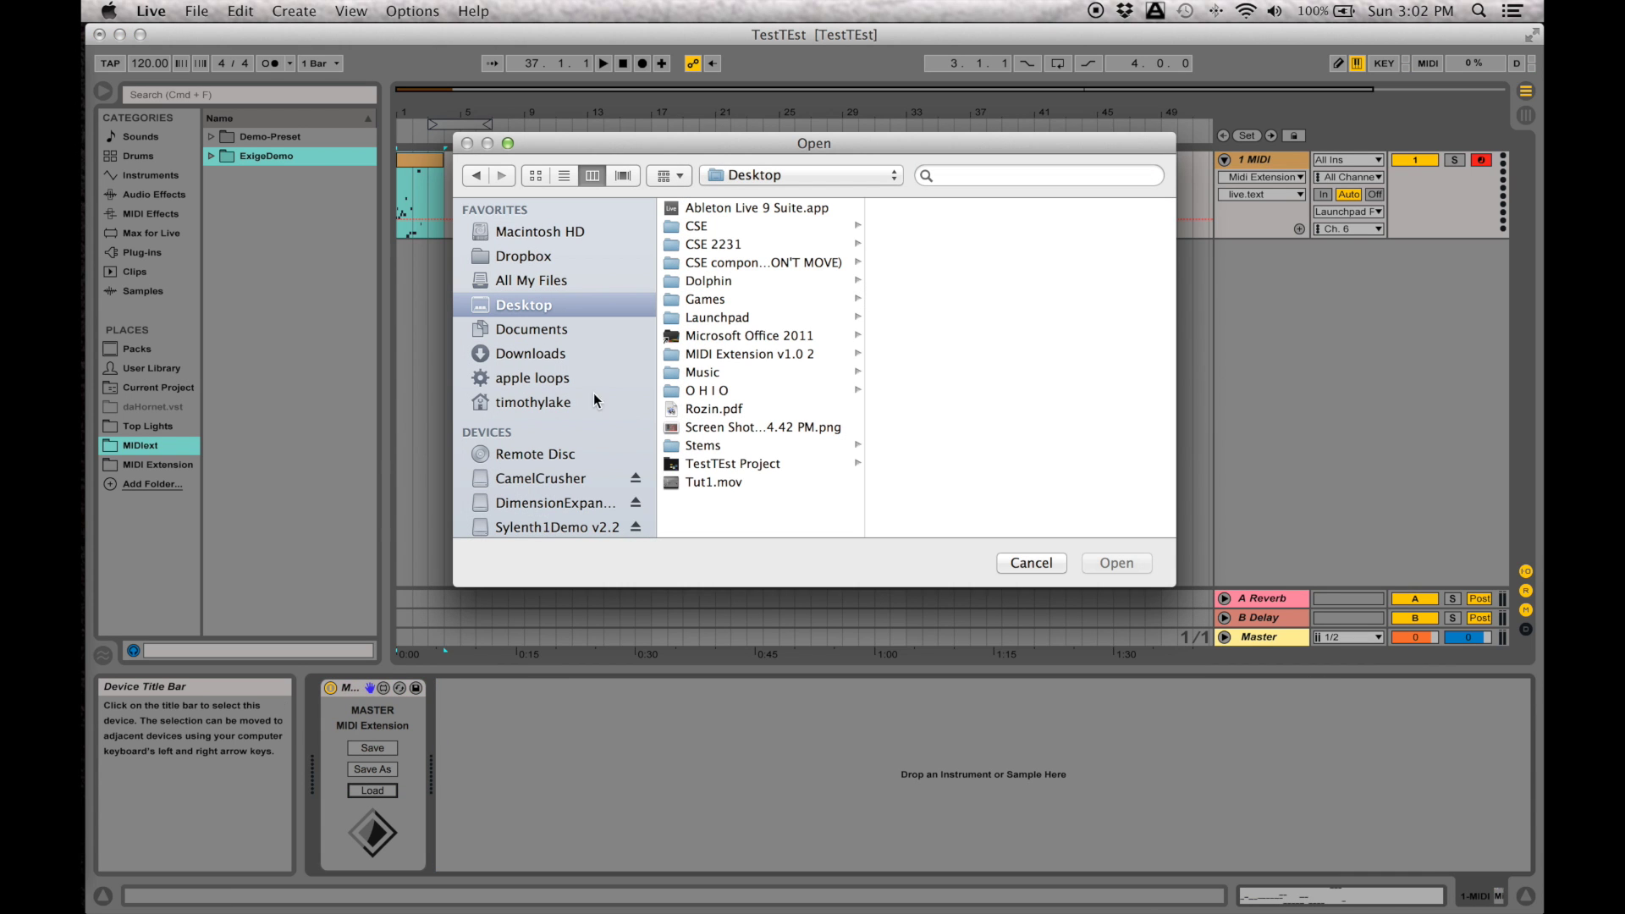
{"action": "left_click", "coordinate": [542, 233]}
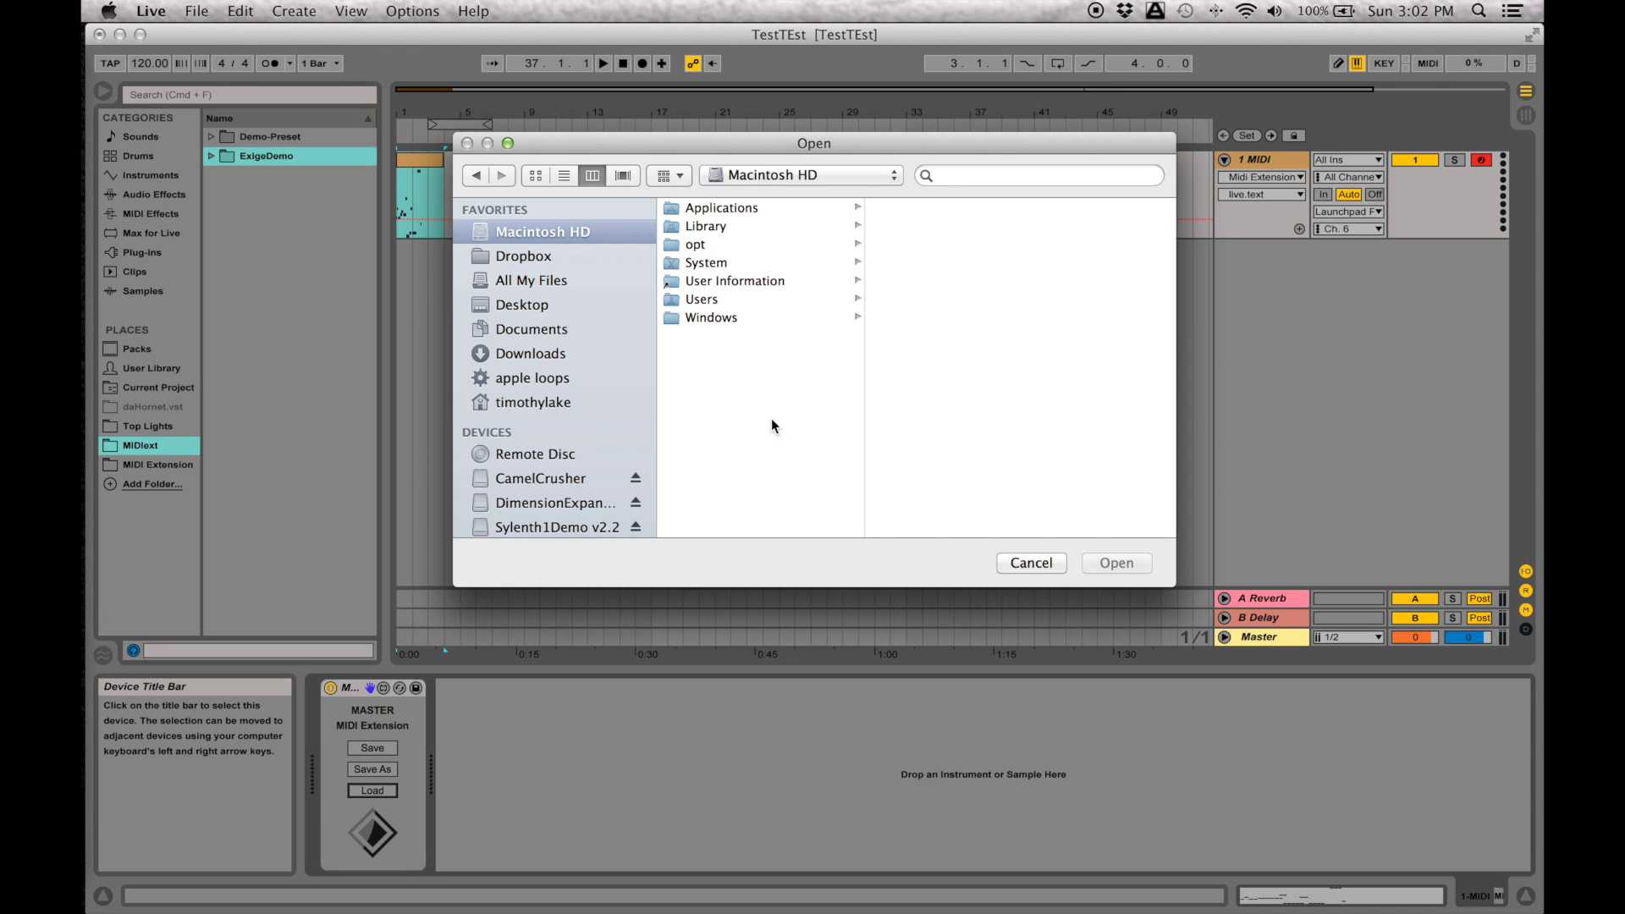
{"action": "left_click", "coordinate": [719, 207]}
{"action": "scroll", "coordinate": [962, 424], "scroll_direction": "down", "scroll_amount": 10}
{"action": "scroll", "coordinate": [949, 423], "scroll_direction": "down", "scroll_amount": 2}
{"action": "left_click", "coordinate": [941, 416]}
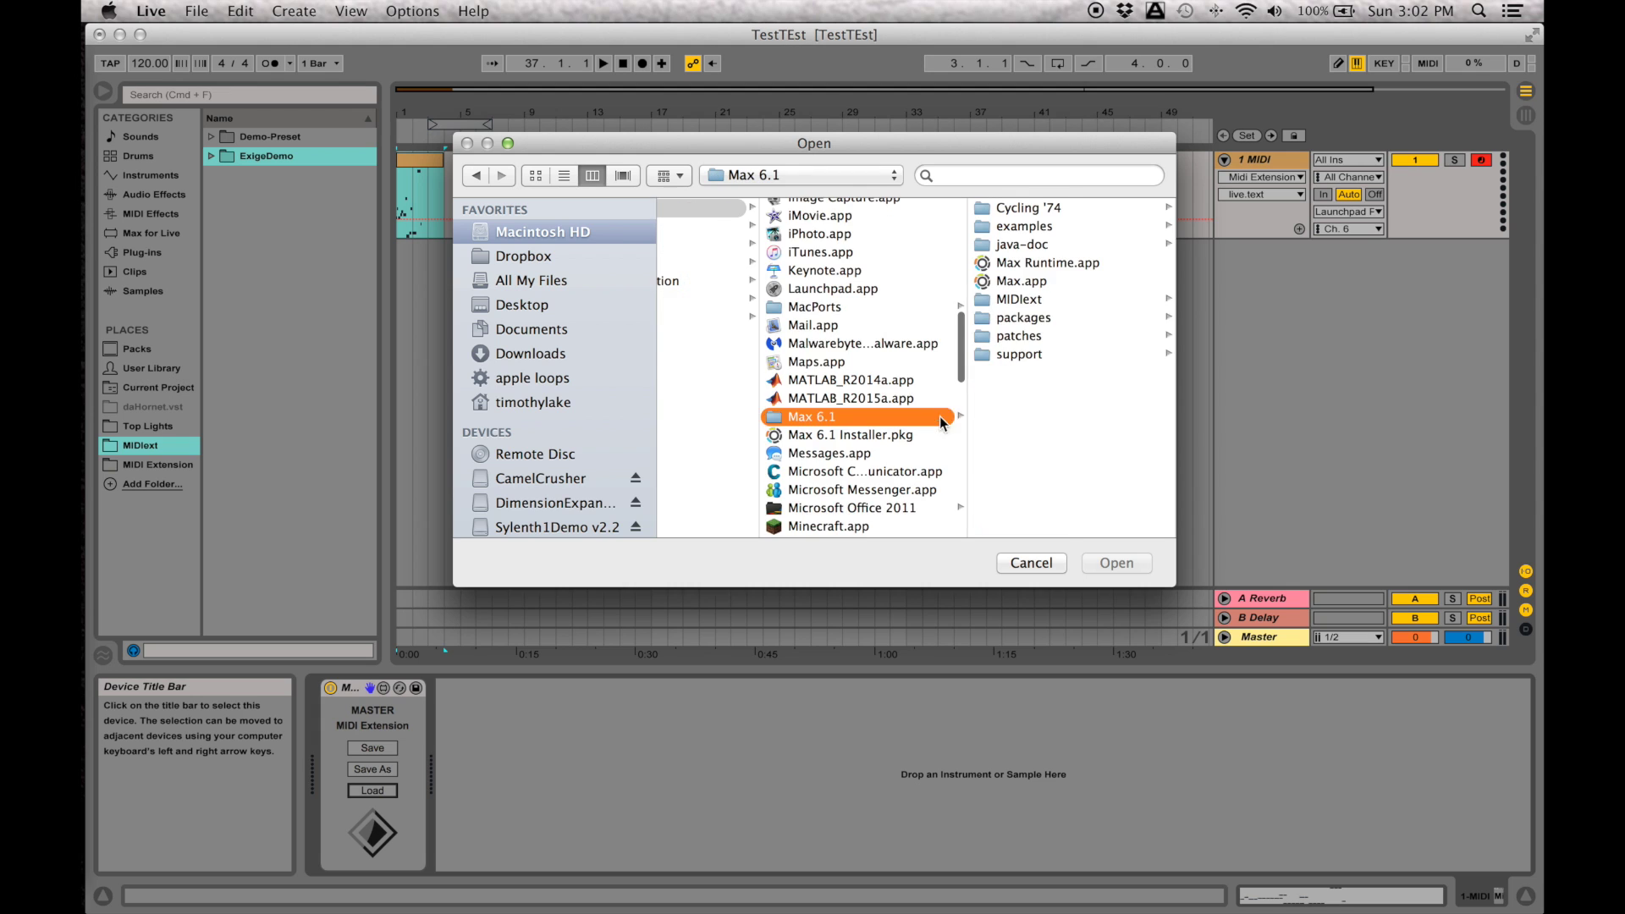
{"action": "left_click", "coordinate": [1030, 302]}
{"action": "left_click", "coordinate": [1044, 227]}
{"action": "left_click", "coordinate": [1033, 210]}
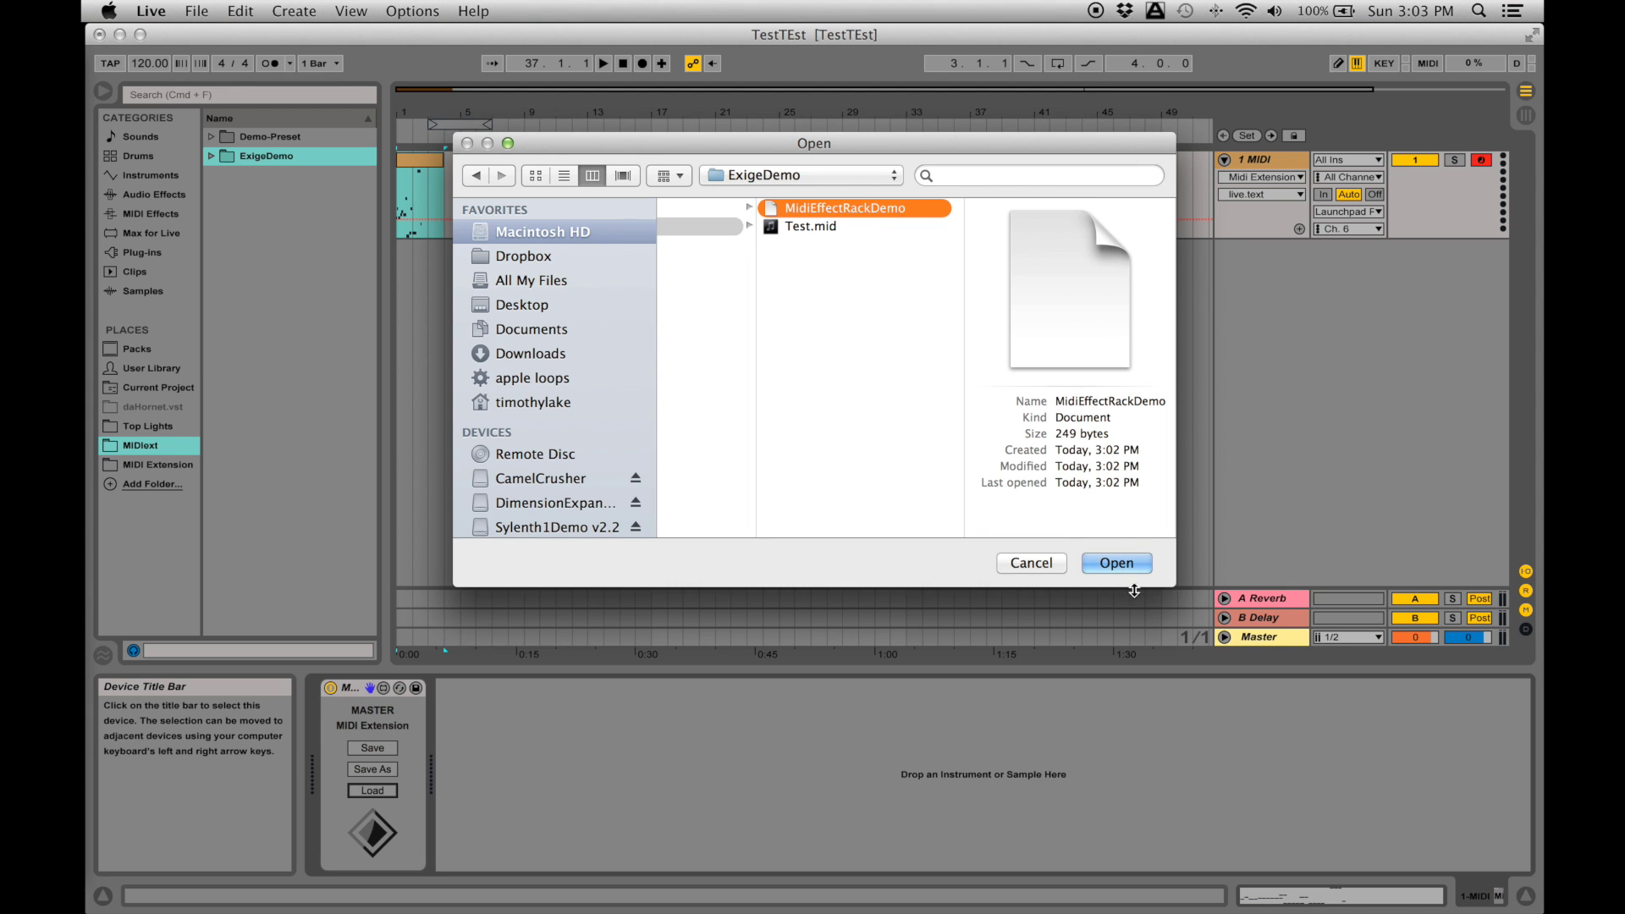
{"action": "left_click", "coordinate": [1112, 562]}
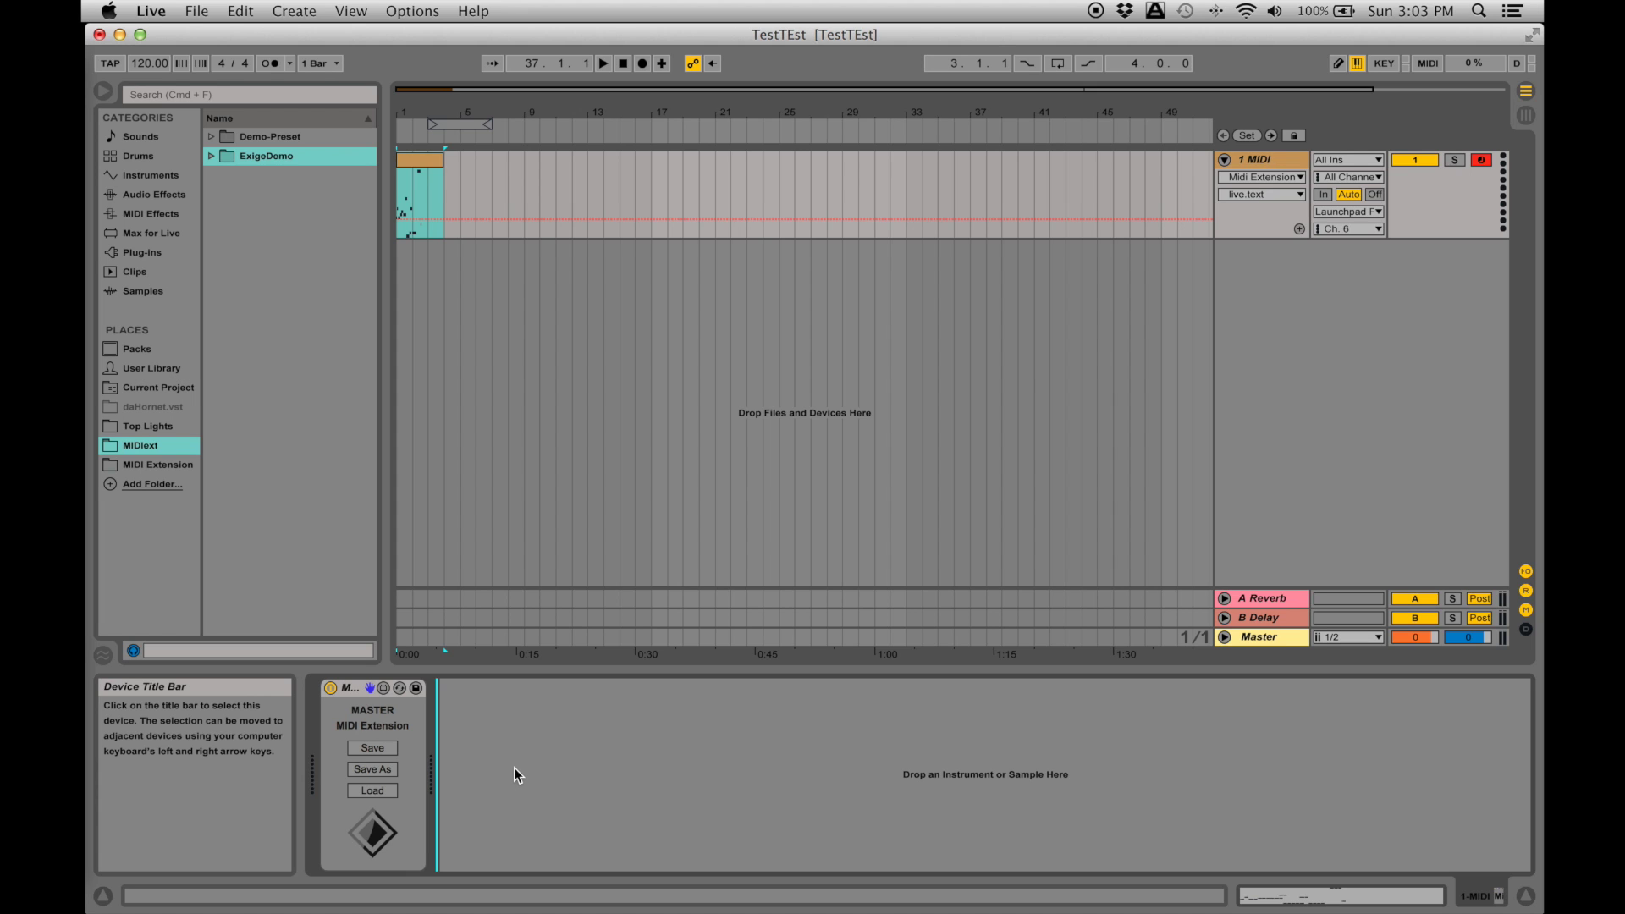
{"action": "key", "text": "super+v"}
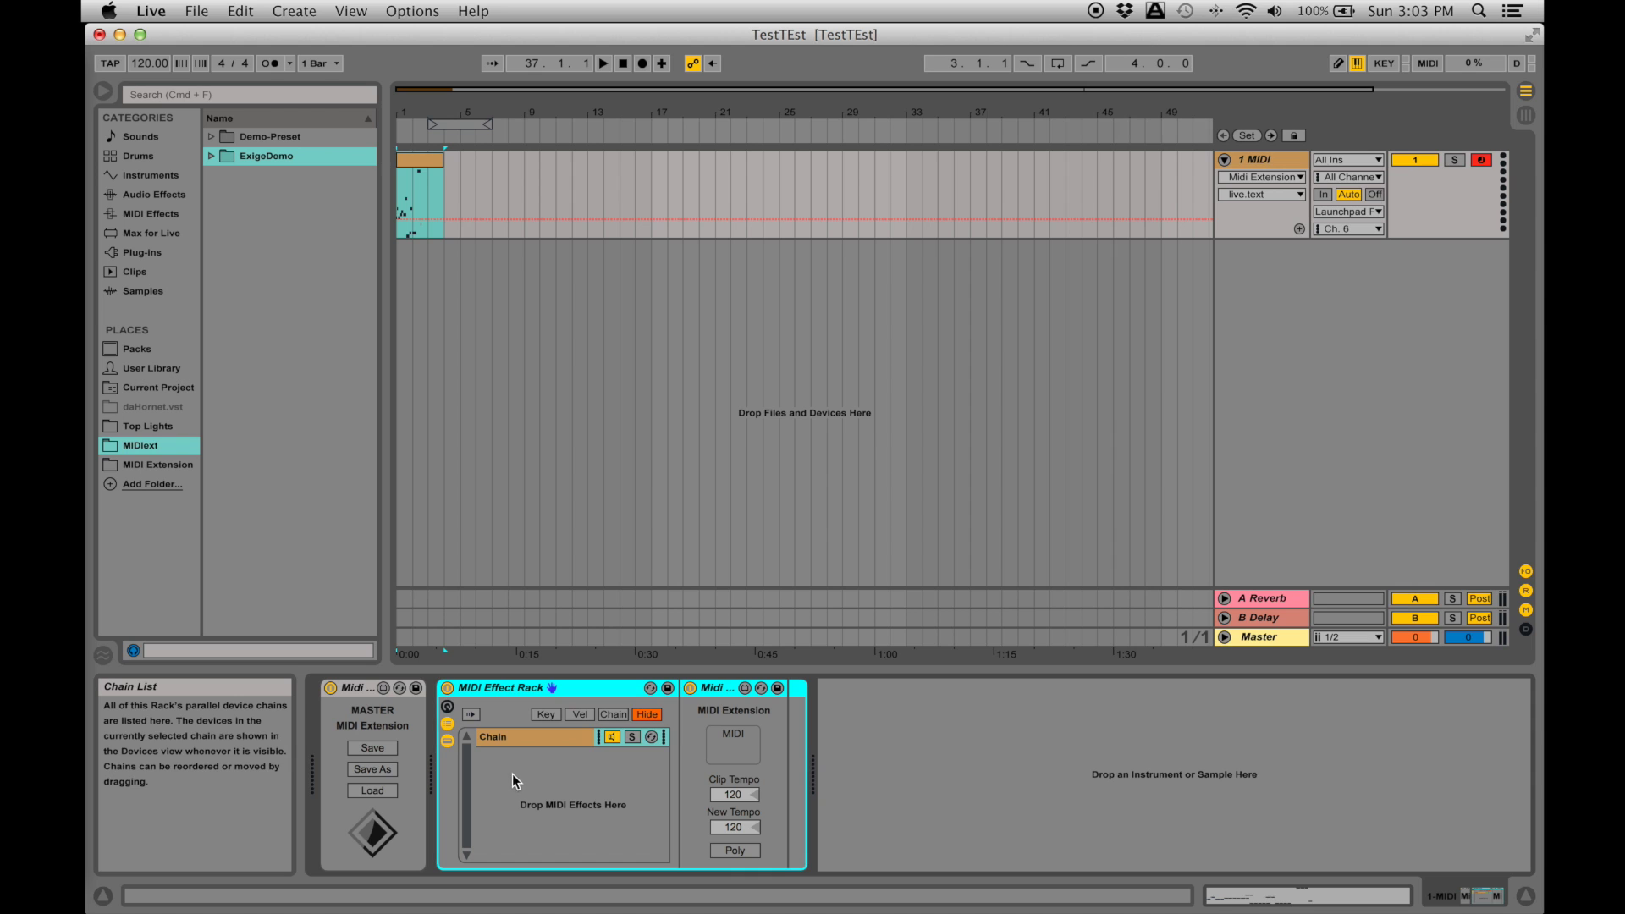
{"action": "left_click", "coordinate": [543, 714]}
{"action": "key", "text": "super+z"}
{"action": "key", "text": "super+o"}
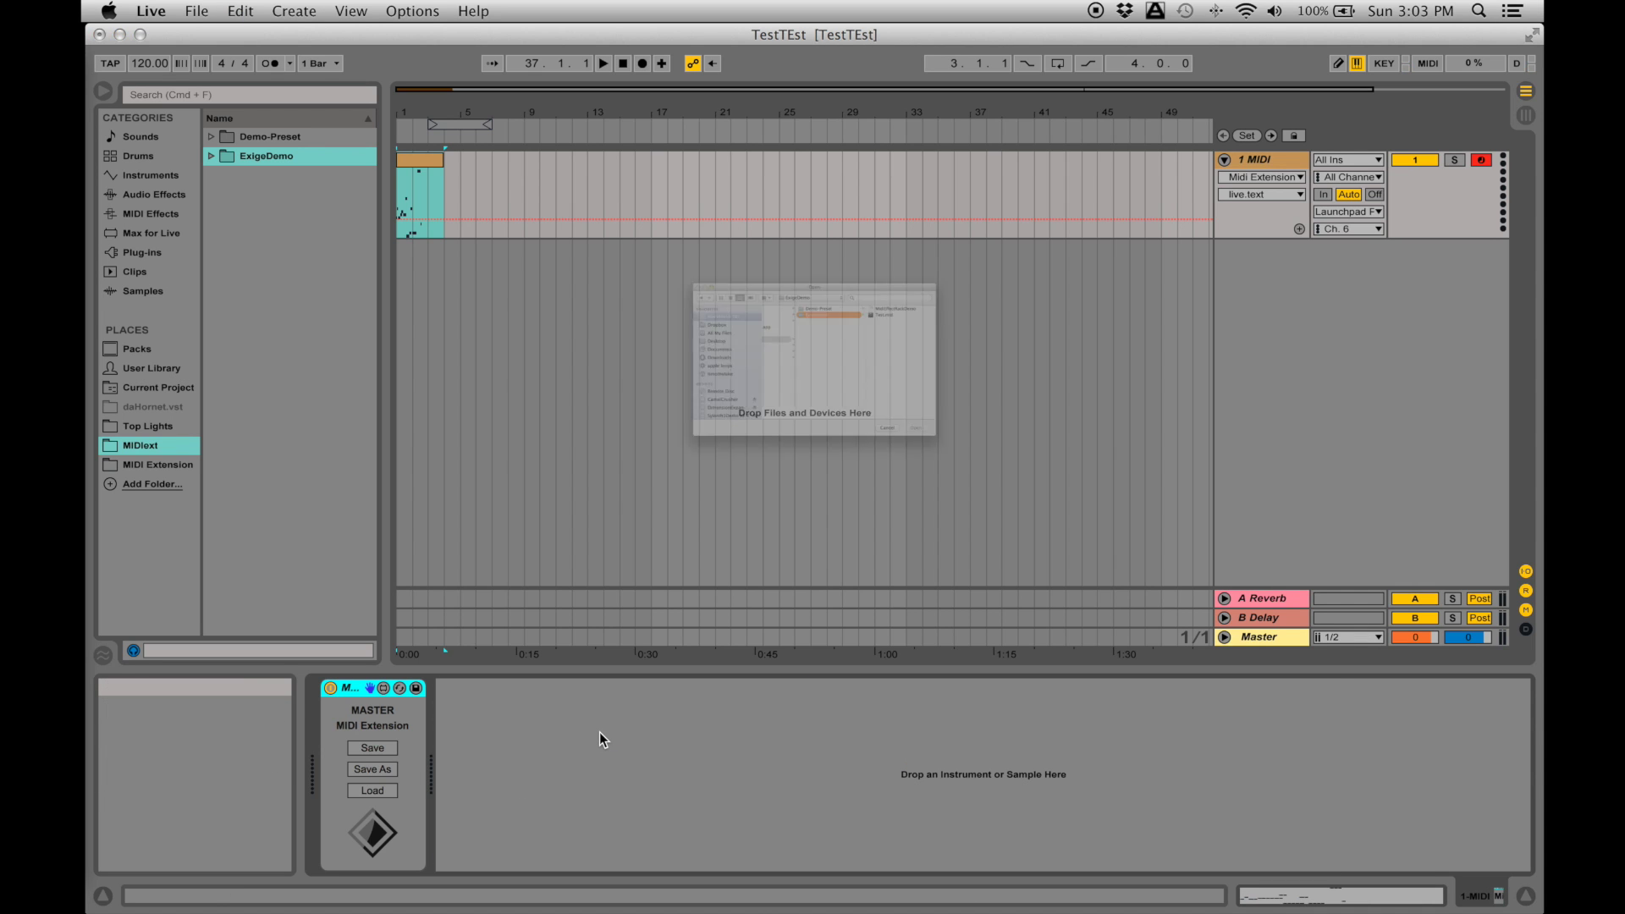
{"action": "left_click", "coordinate": [1013, 562]}
{"action": "key", "text": "super+o"}
{"action": "left_click", "coordinate": [1020, 563]}
{"action": "left_click", "coordinate": [465, 714]}
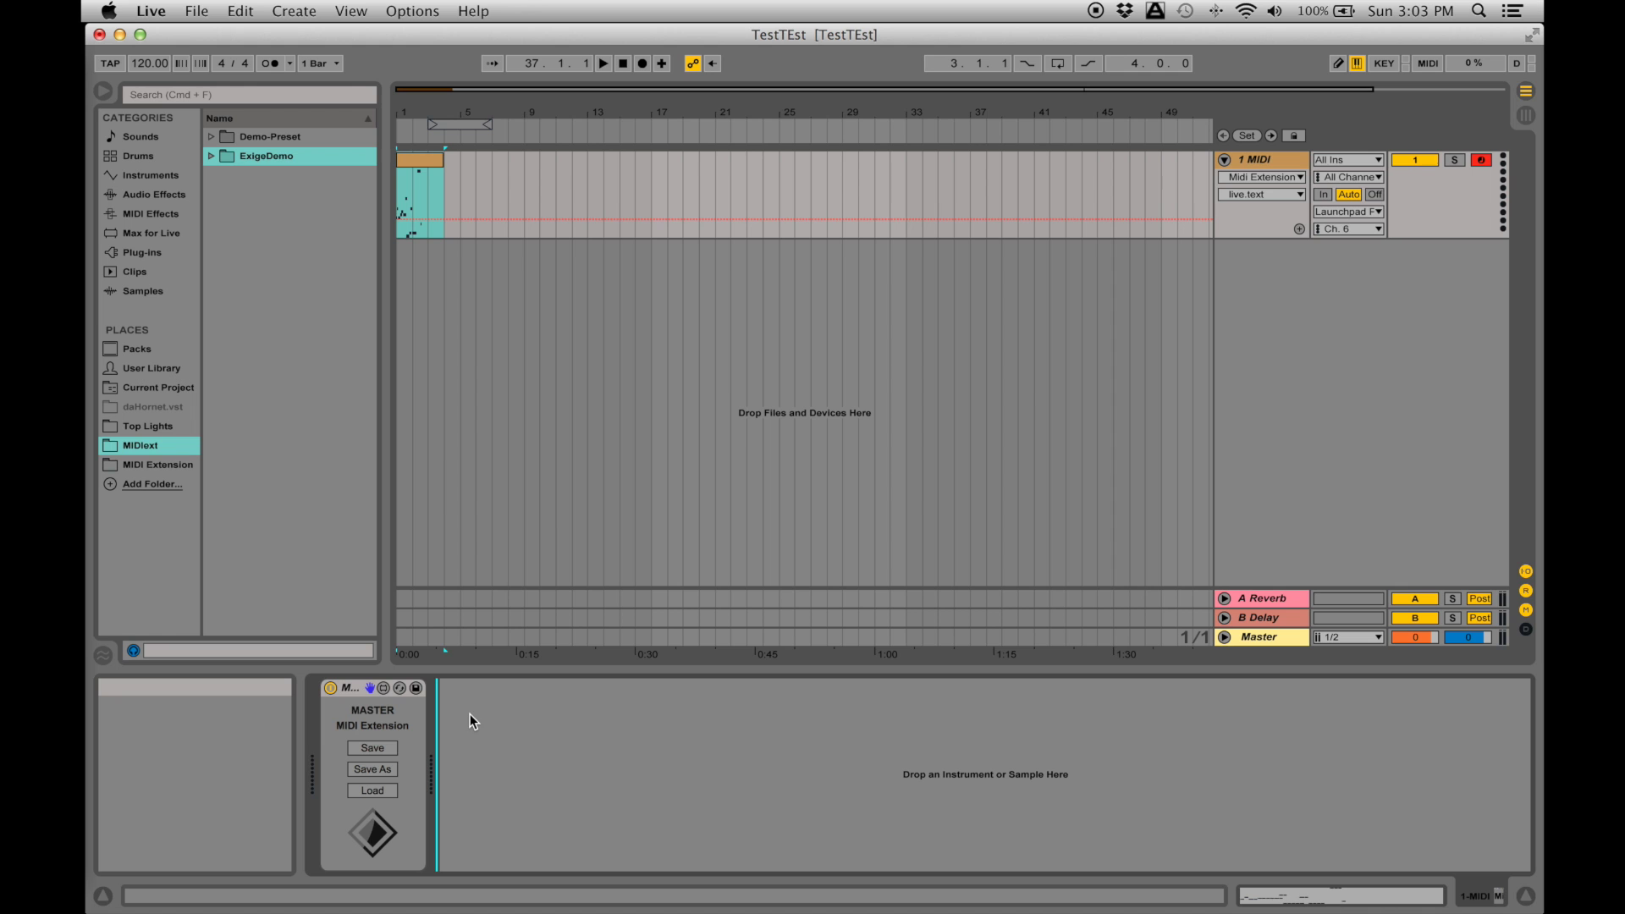
Reopen the recently saved TestTEst.als set to restore the MIDI Effect Rack and its two chains.
{"action": "left_click", "coordinate": [196, 11]}
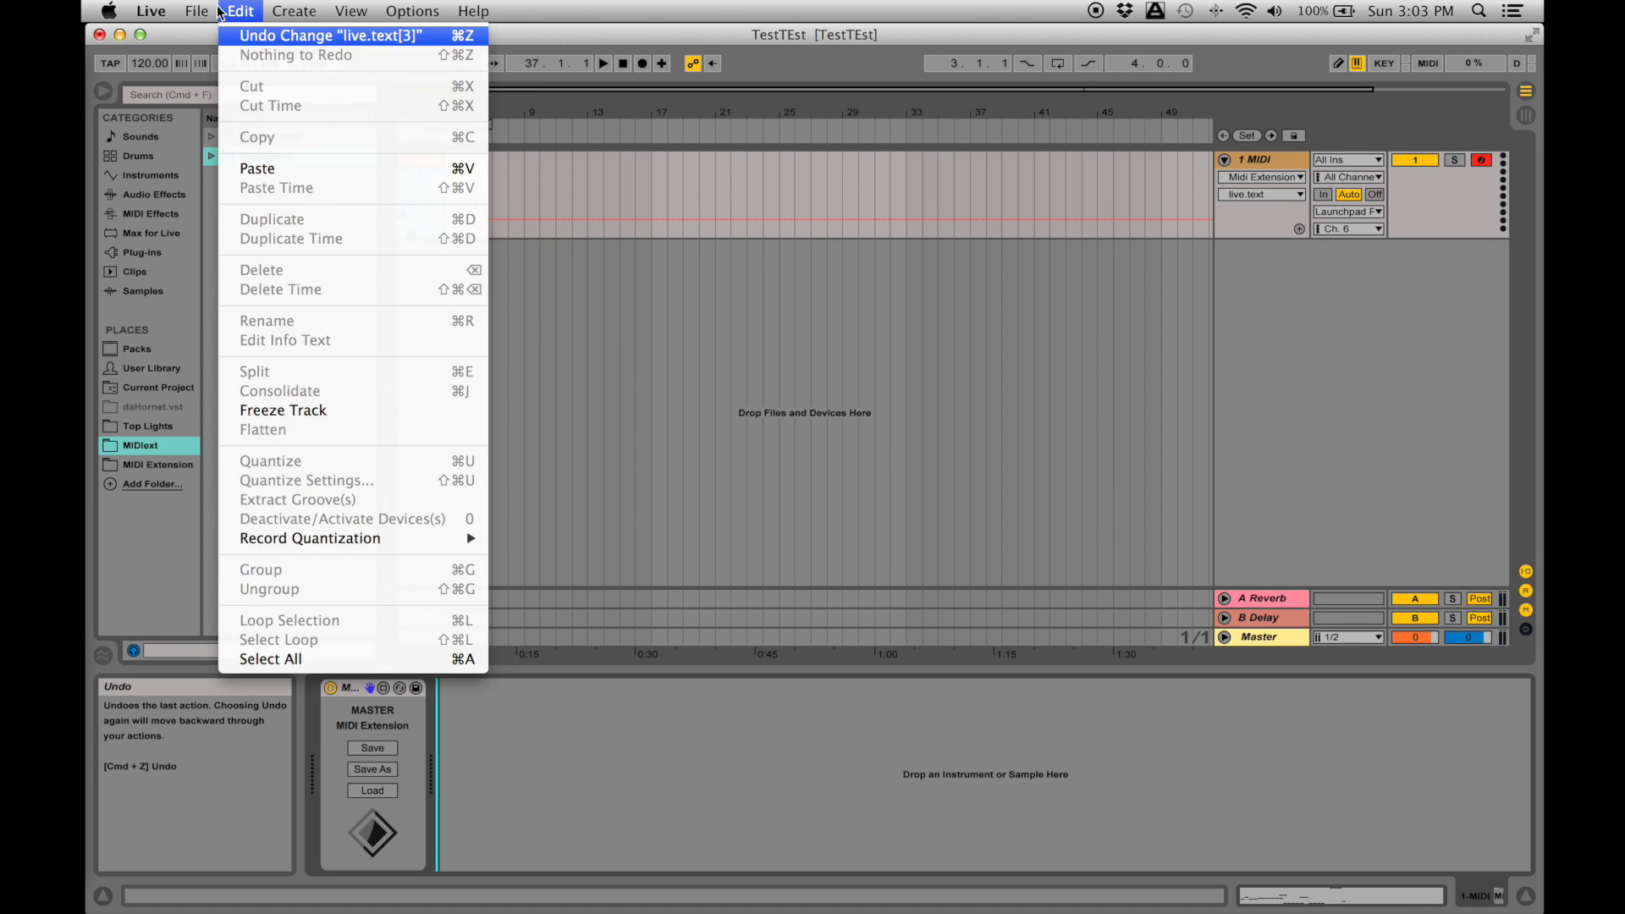
{"action": "mouse_move", "coordinate": [279, 75]}
{"action": "left_click", "coordinate": [524, 75]}
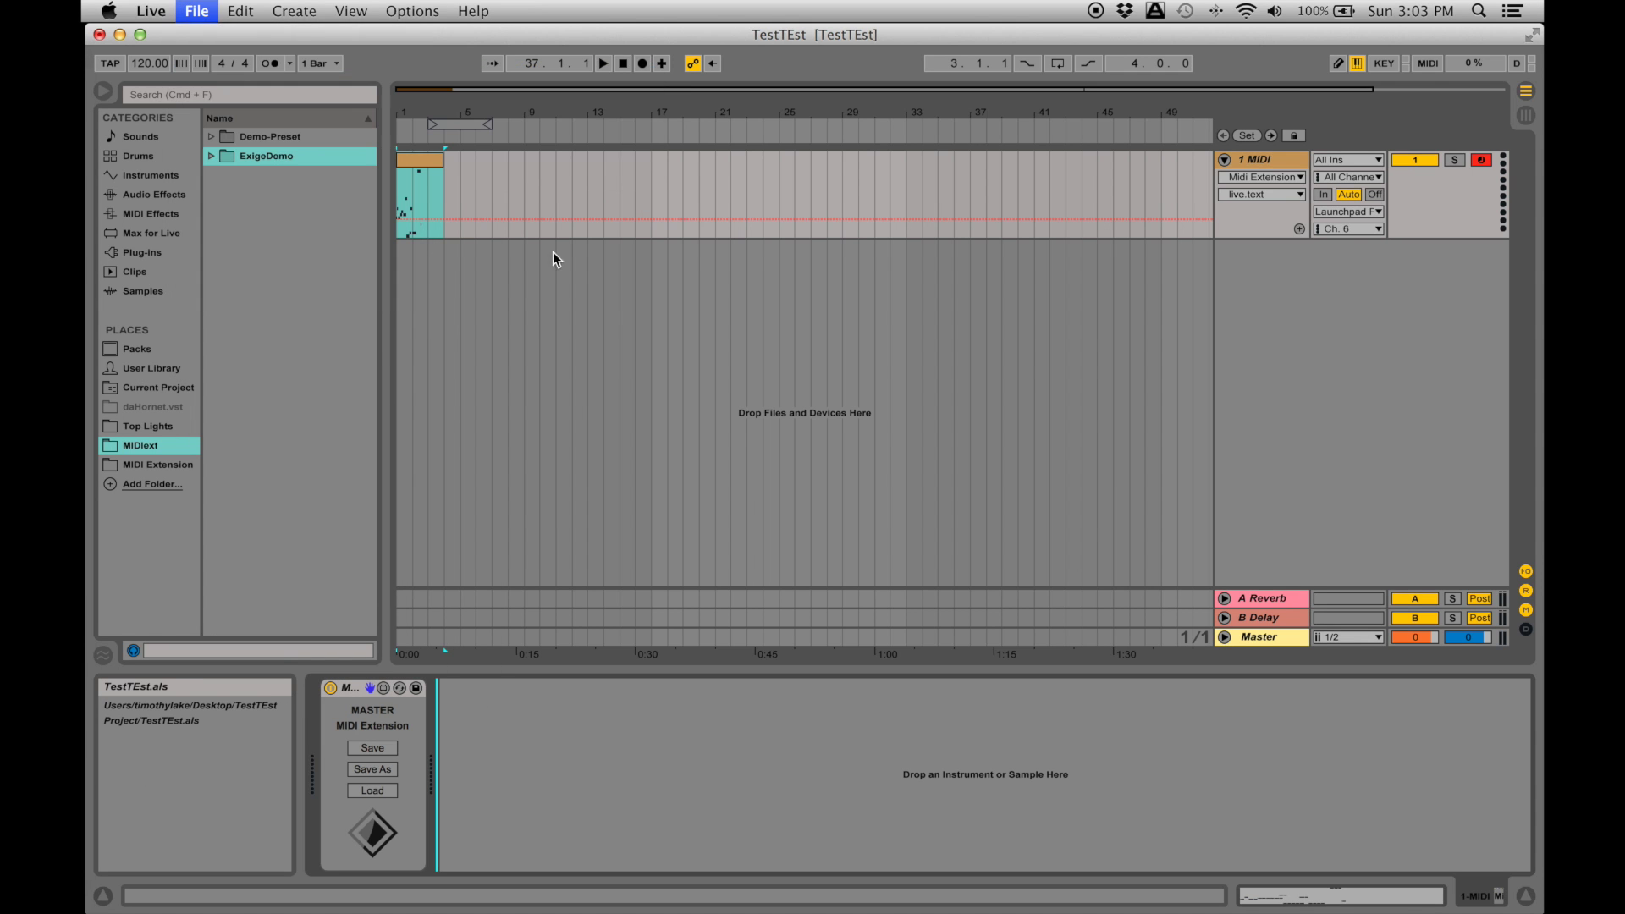
{"action": "left_click", "coordinate": [673, 489]}
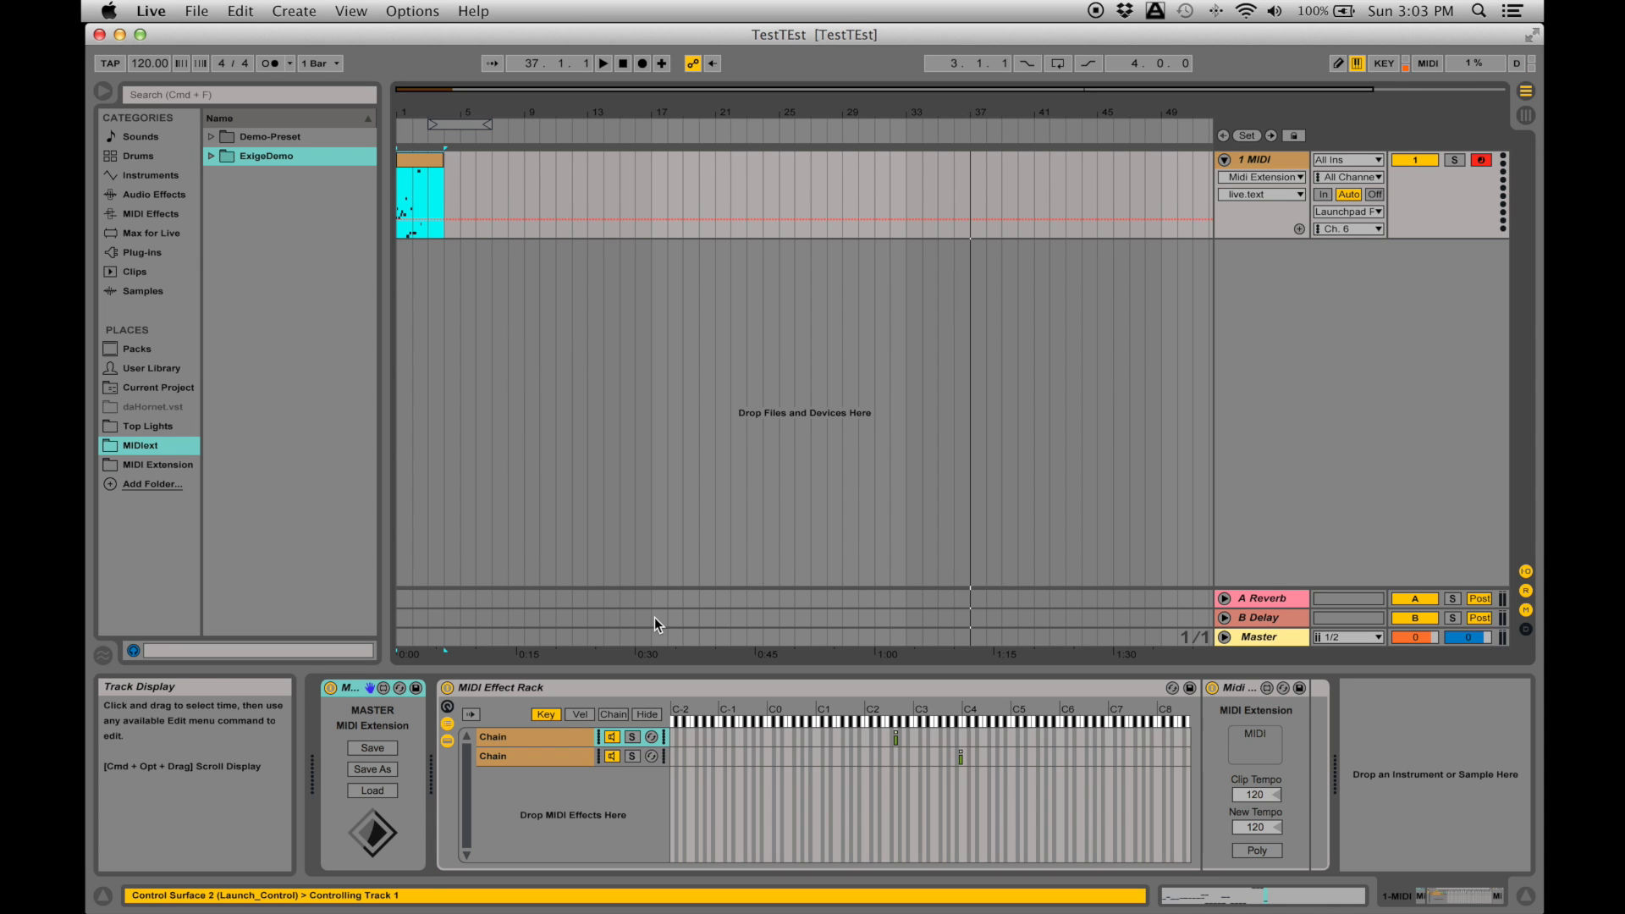
Load MidiEffectRackDemo from the ExigeDemo folder through the Master device and check the upper chain's MIDI Extension device.
{"action": "left_click", "coordinate": [602, 687]}
{"action": "left_click", "coordinate": [359, 690]}
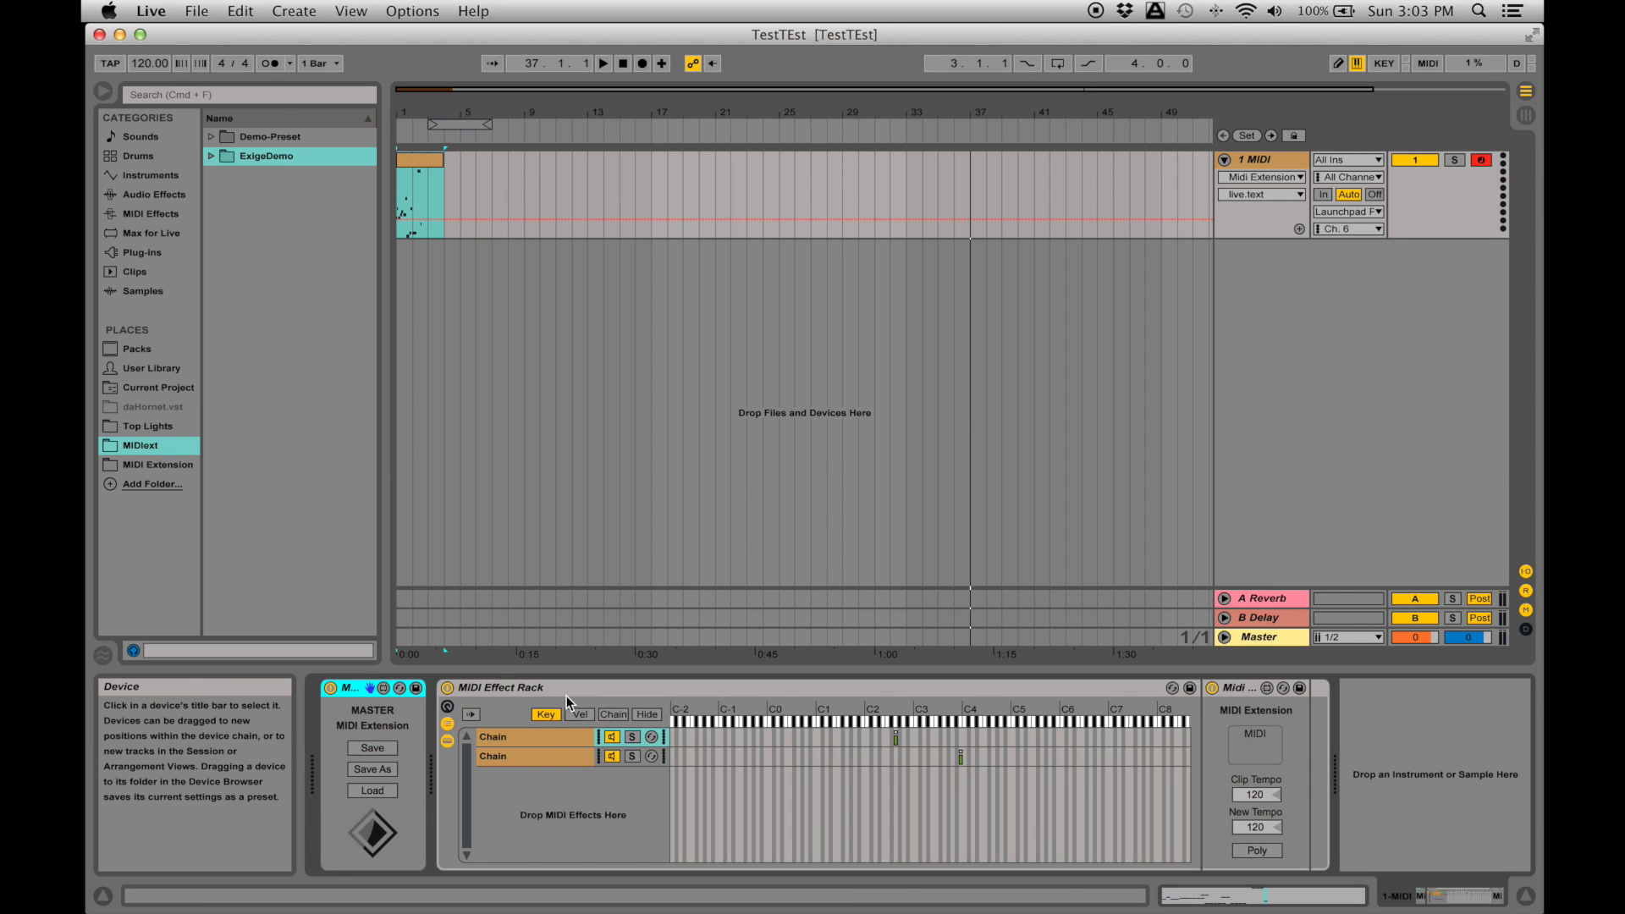
{"action": "left_click", "coordinate": [551, 736]}
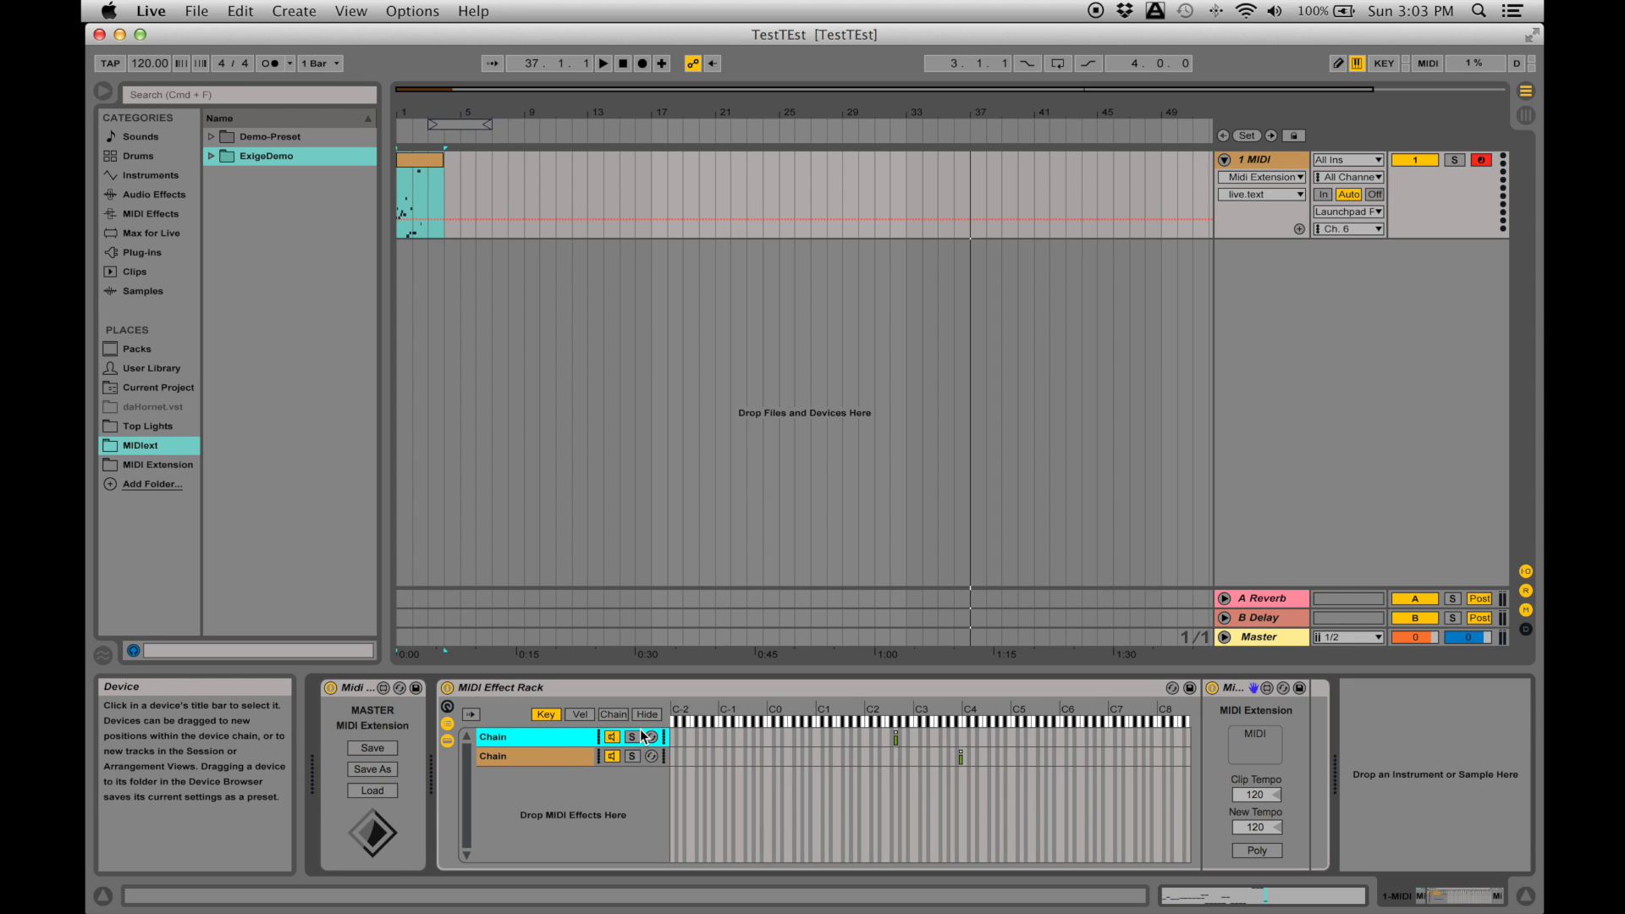
{"action": "left_click", "coordinate": [574, 750]}
{"action": "left_click", "coordinate": [565, 734]}
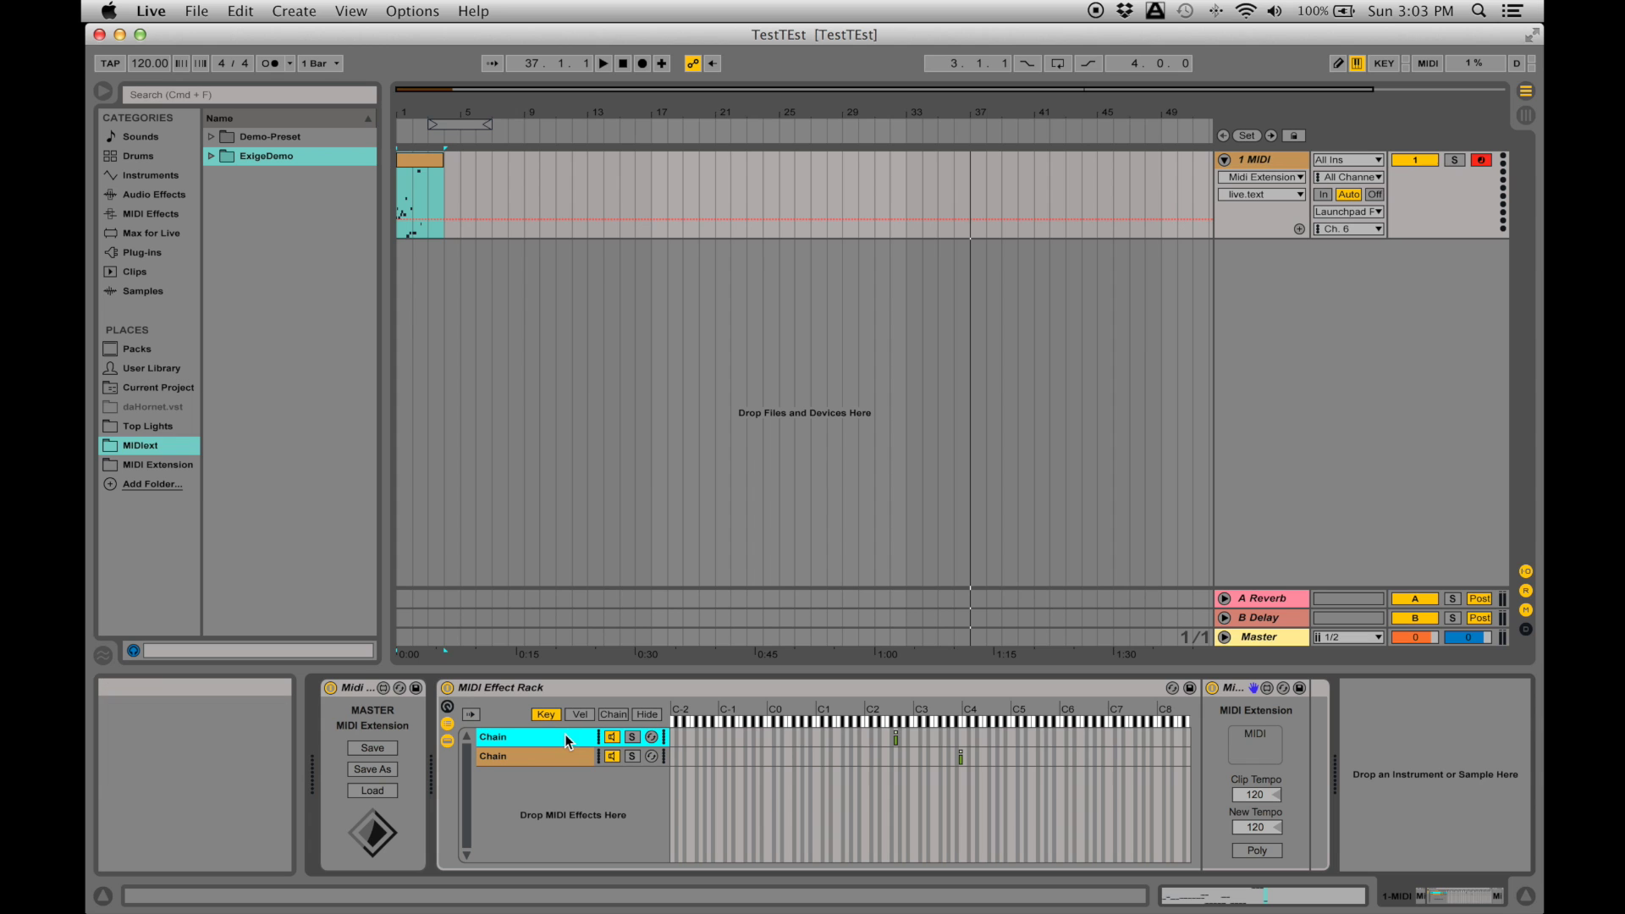
{"action": "left_click", "coordinate": [378, 793]}
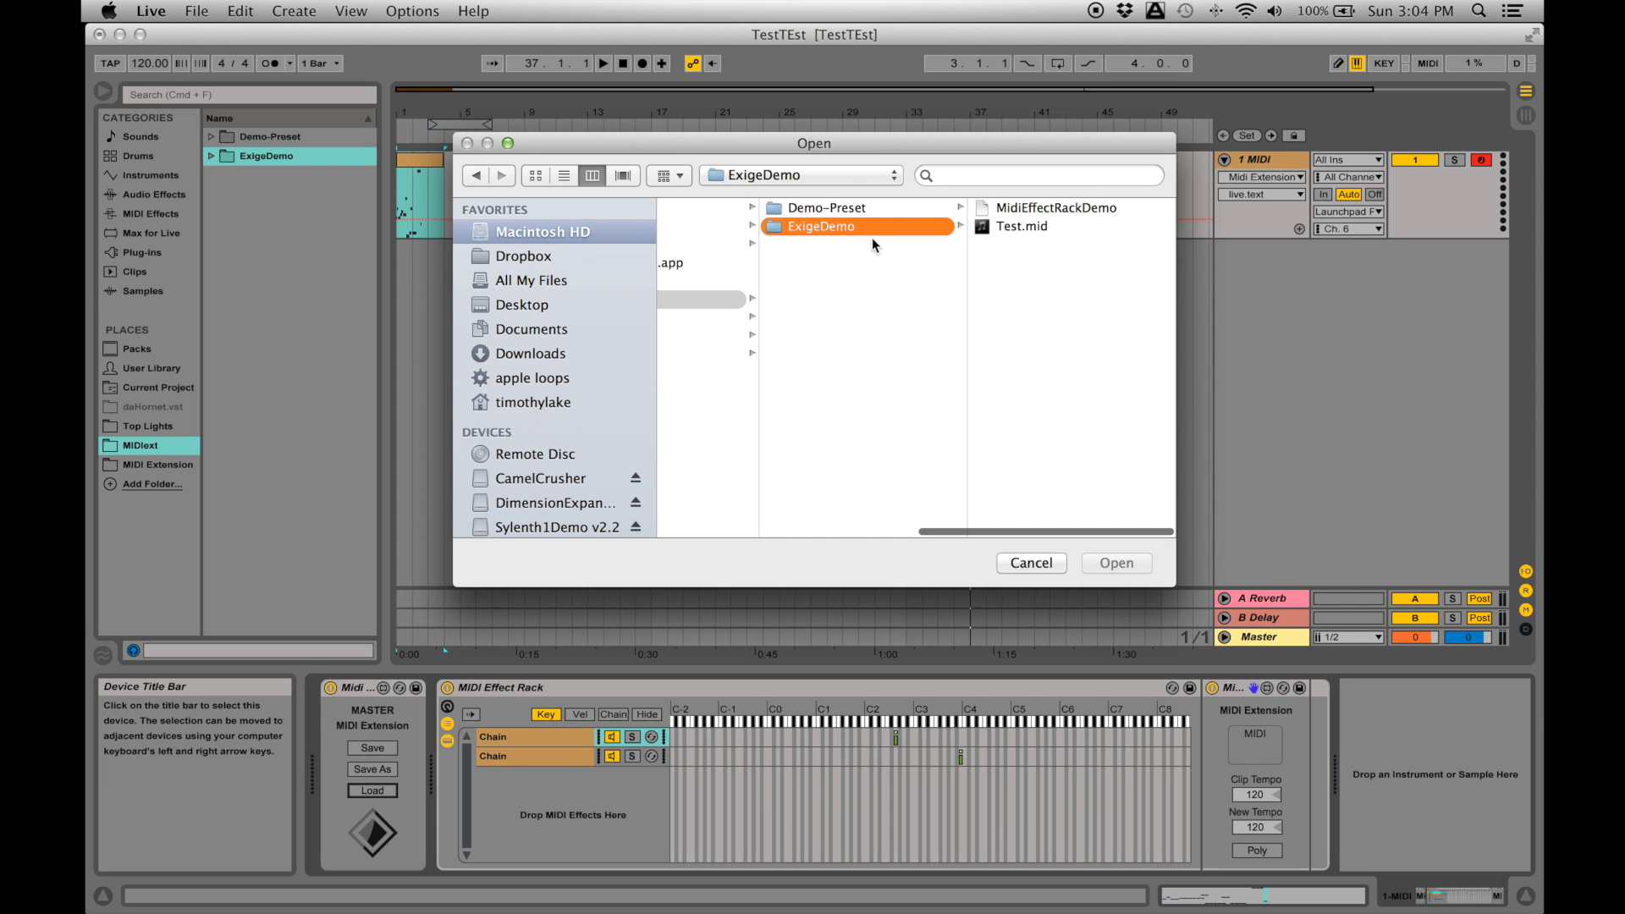
{"action": "left_click", "coordinate": [1052, 210]}
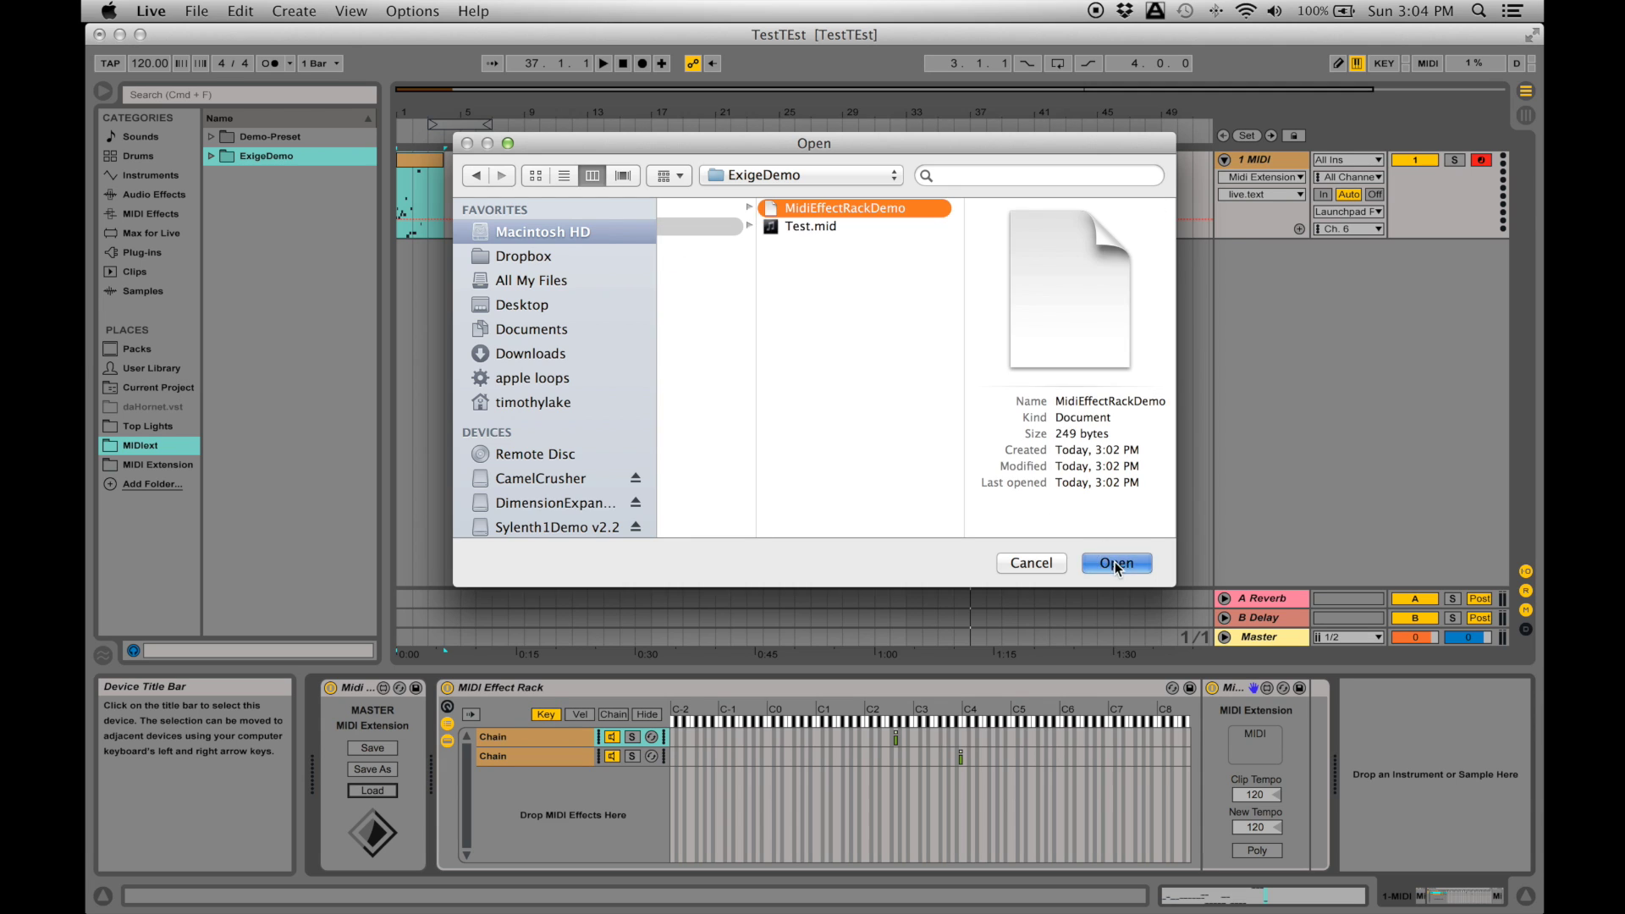
{"action": "left_click", "coordinate": [1116, 565]}
{"action": "left_click", "coordinate": [532, 742]}
{"action": "left_click", "coordinate": [1258, 745]}
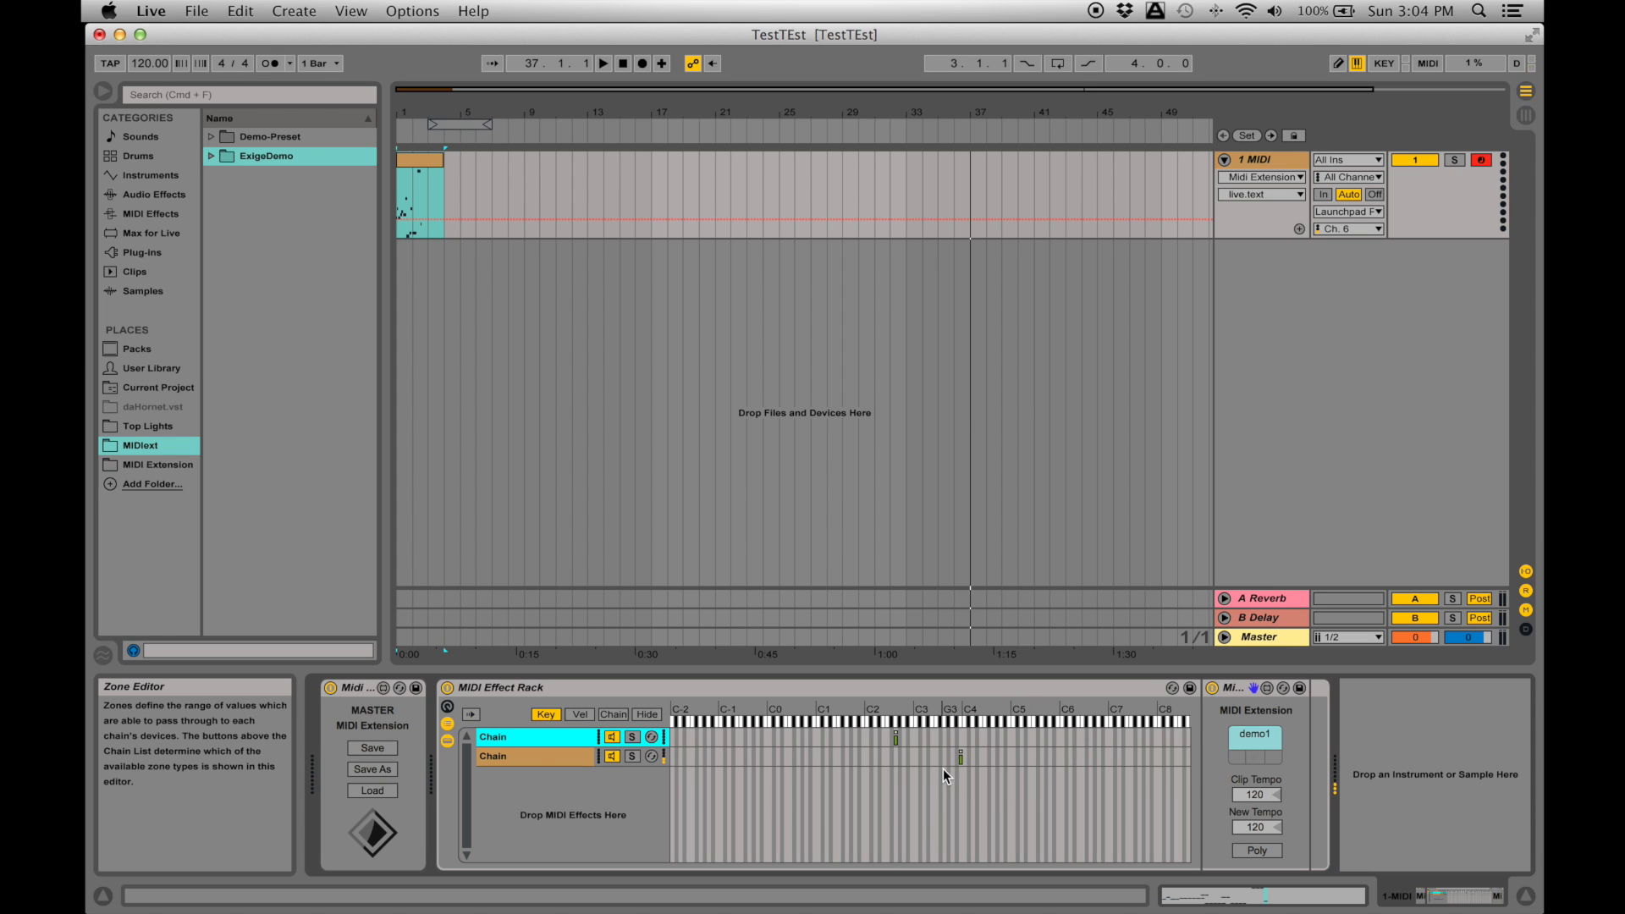
Create a subfolder named Drop1 inside the ExigeDemo folder and move Test.mid into it.
{"action": "left_click", "coordinate": [212, 158]}
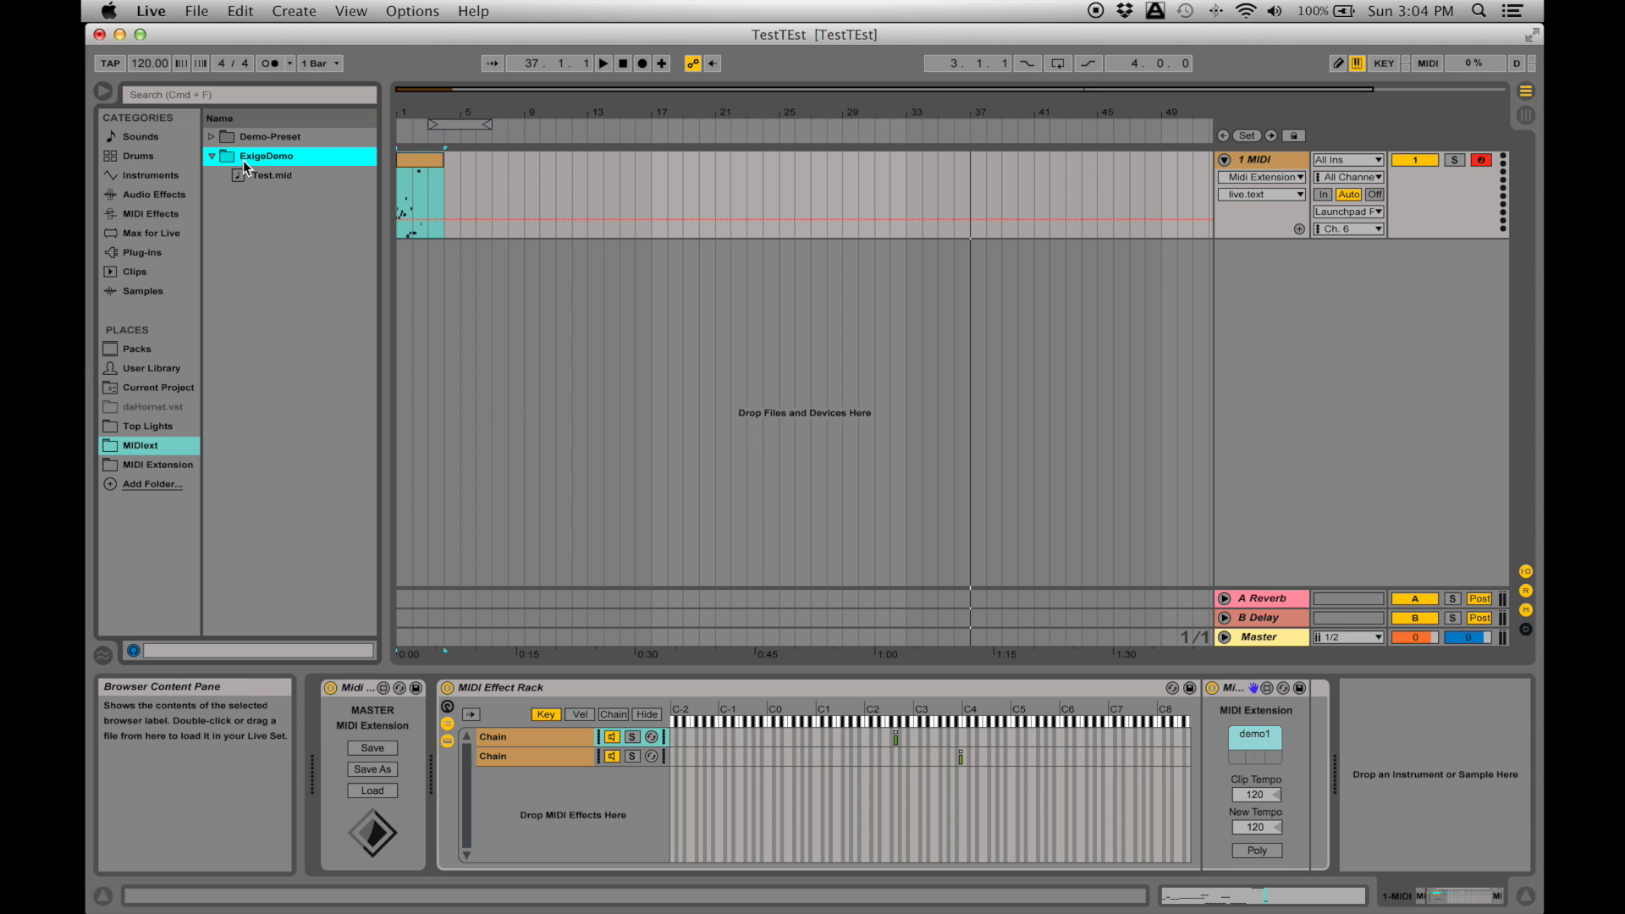
{"action": "left_click", "coordinate": [211, 157]}
{"action": "left_click", "coordinate": [211, 157]}
{"action": "right_click", "coordinate": [266, 158]}
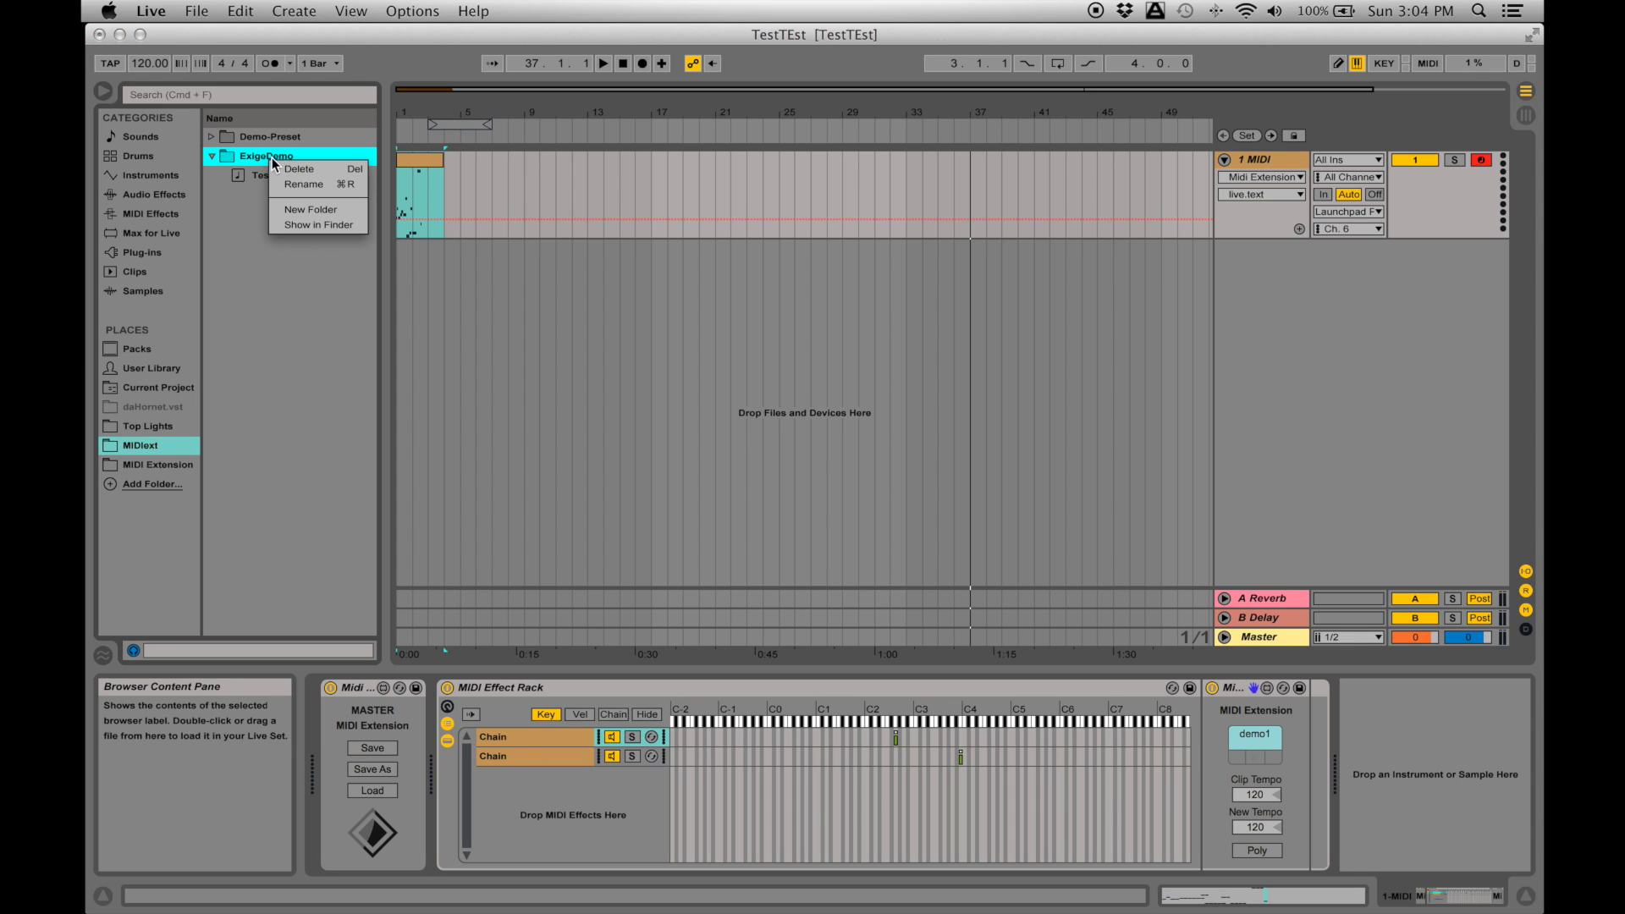
{"action": "left_click", "coordinate": [314, 210]}
{"action": "type", "text": "Drop1"}
{"action": "key", "text": "Return"}
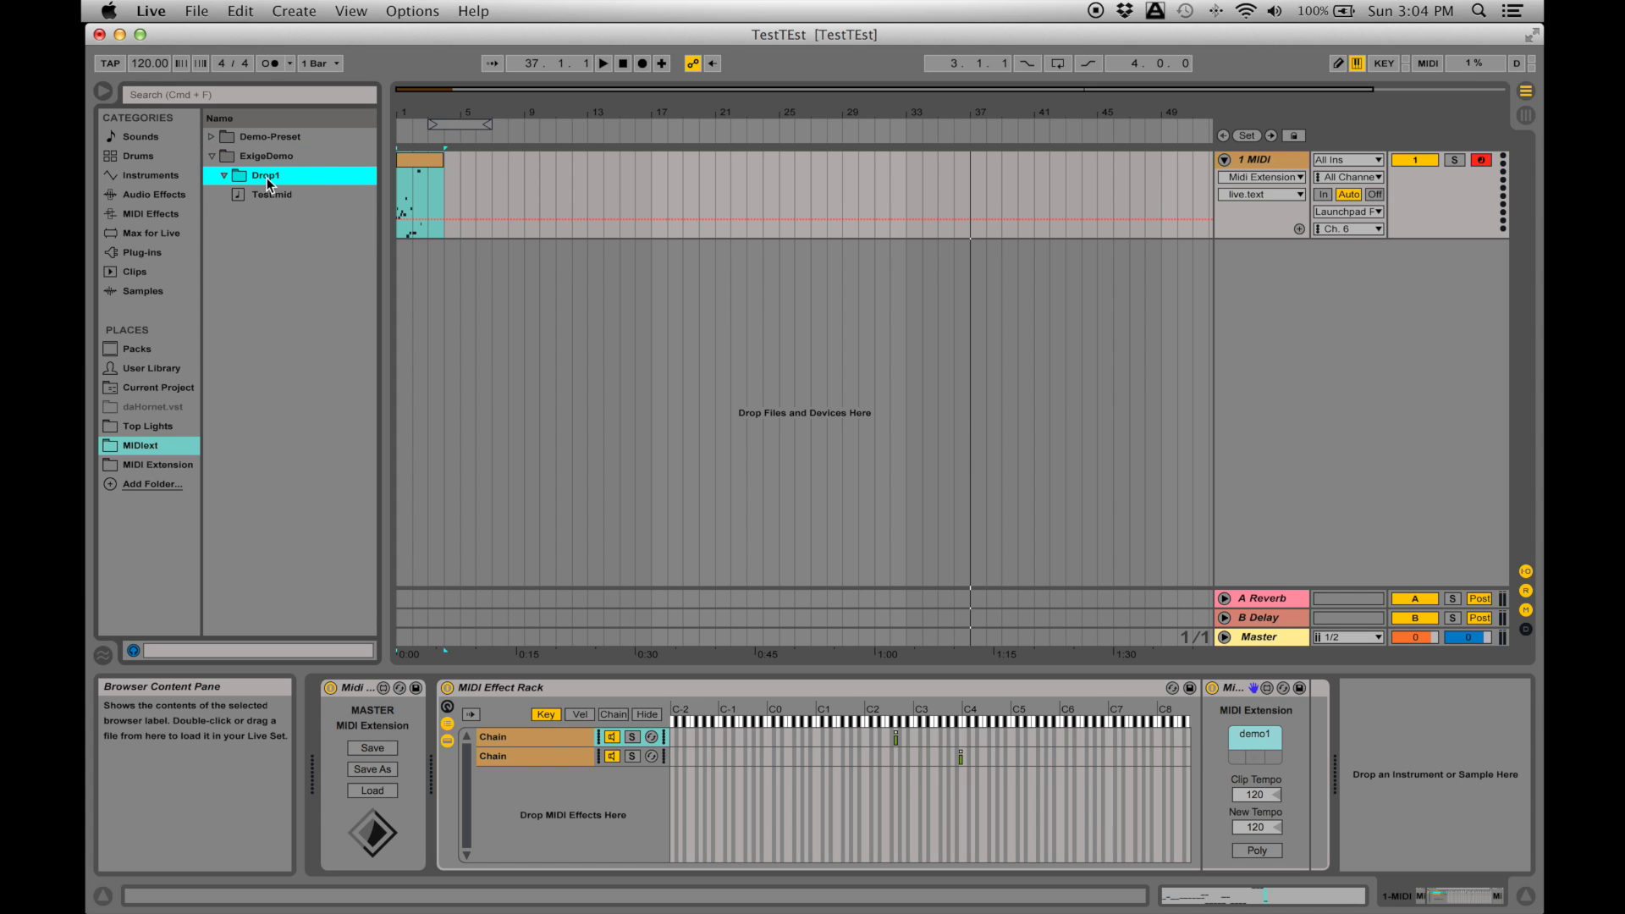
{"action": "left_click", "coordinate": [226, 175]}
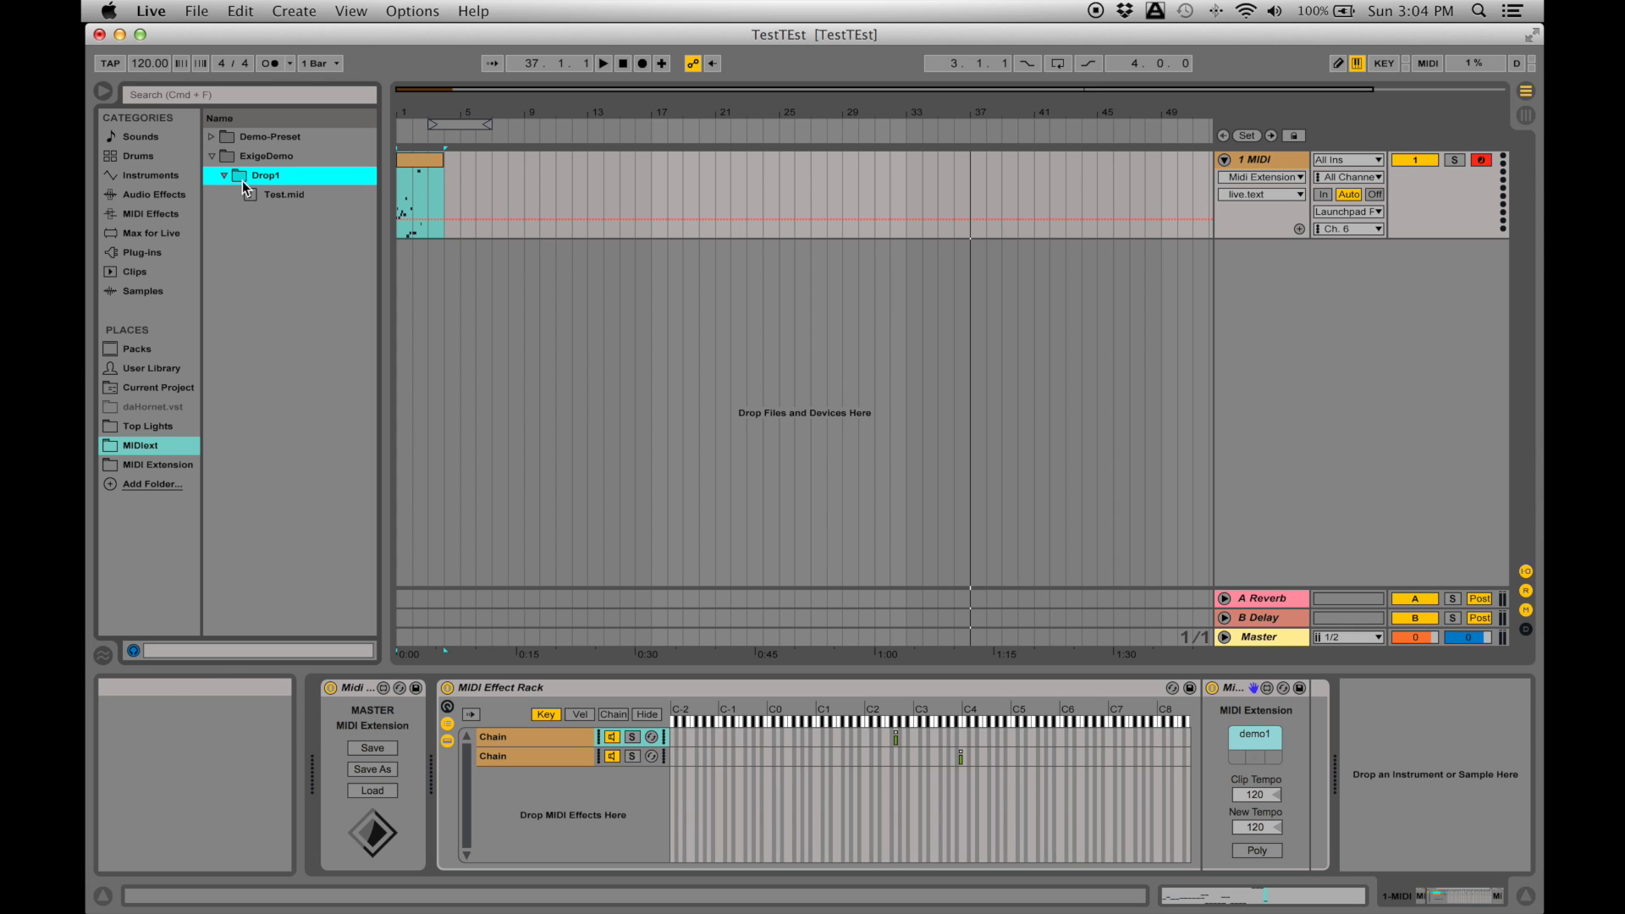
Return Test.mid to the ExigeDemo folder, delete the Drop1 subfolder and collapse ExigeDemo.
{"action": "left_click", "coordinate": [225, 176]}
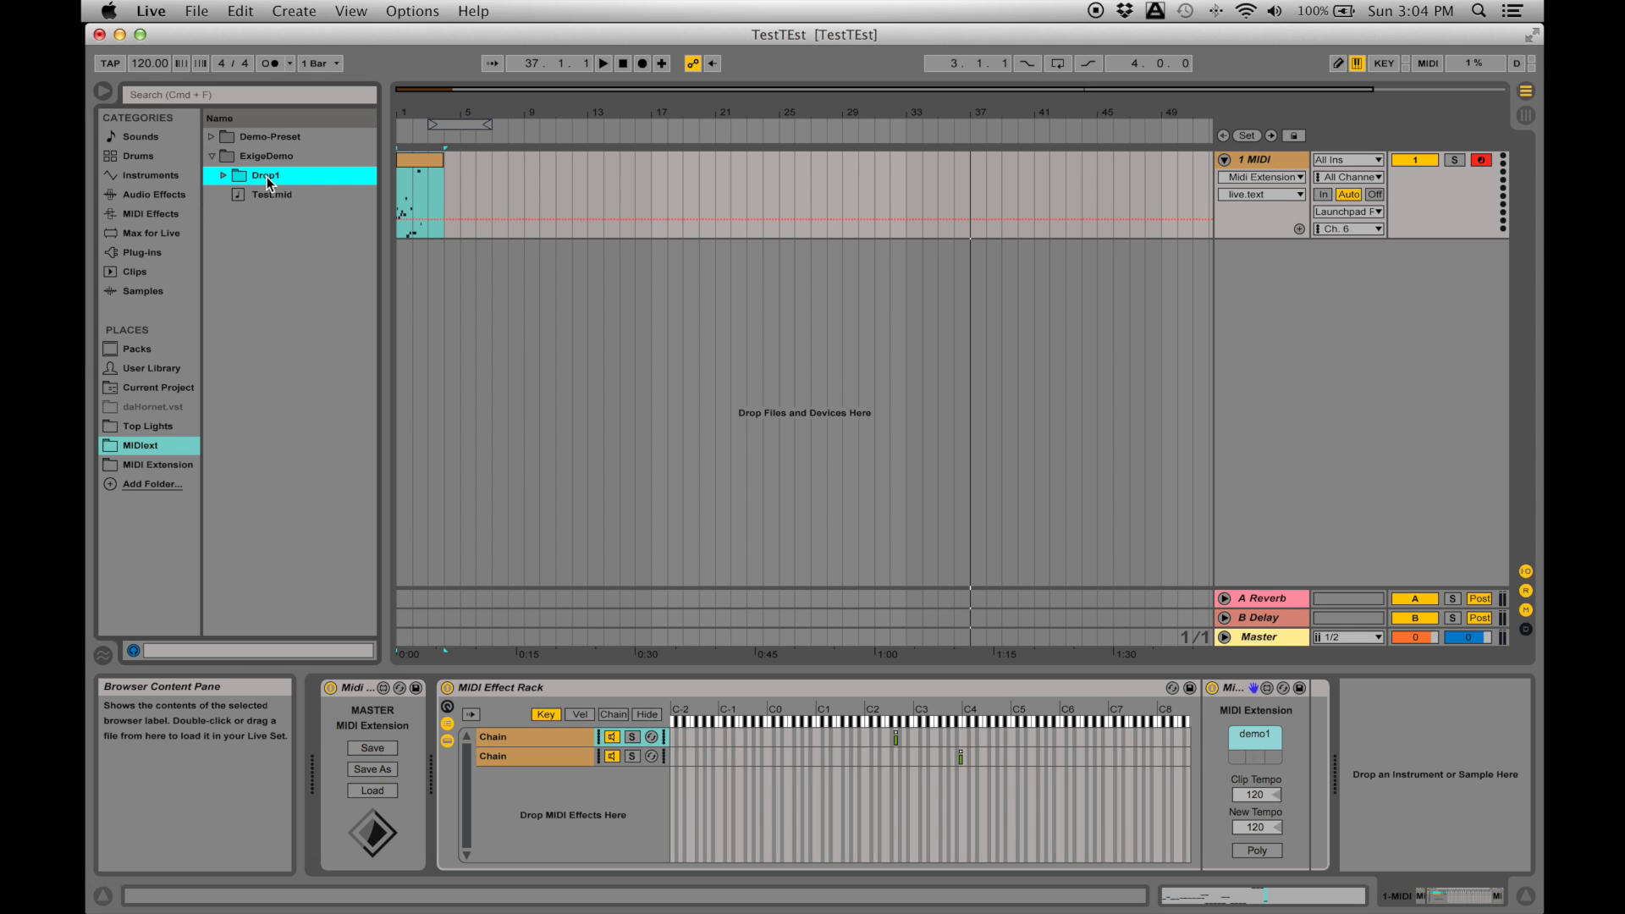
{"action": "right_click", "coordinate": [268, 180]}
{"action": "left_click", "coordinate": [315, 187]}
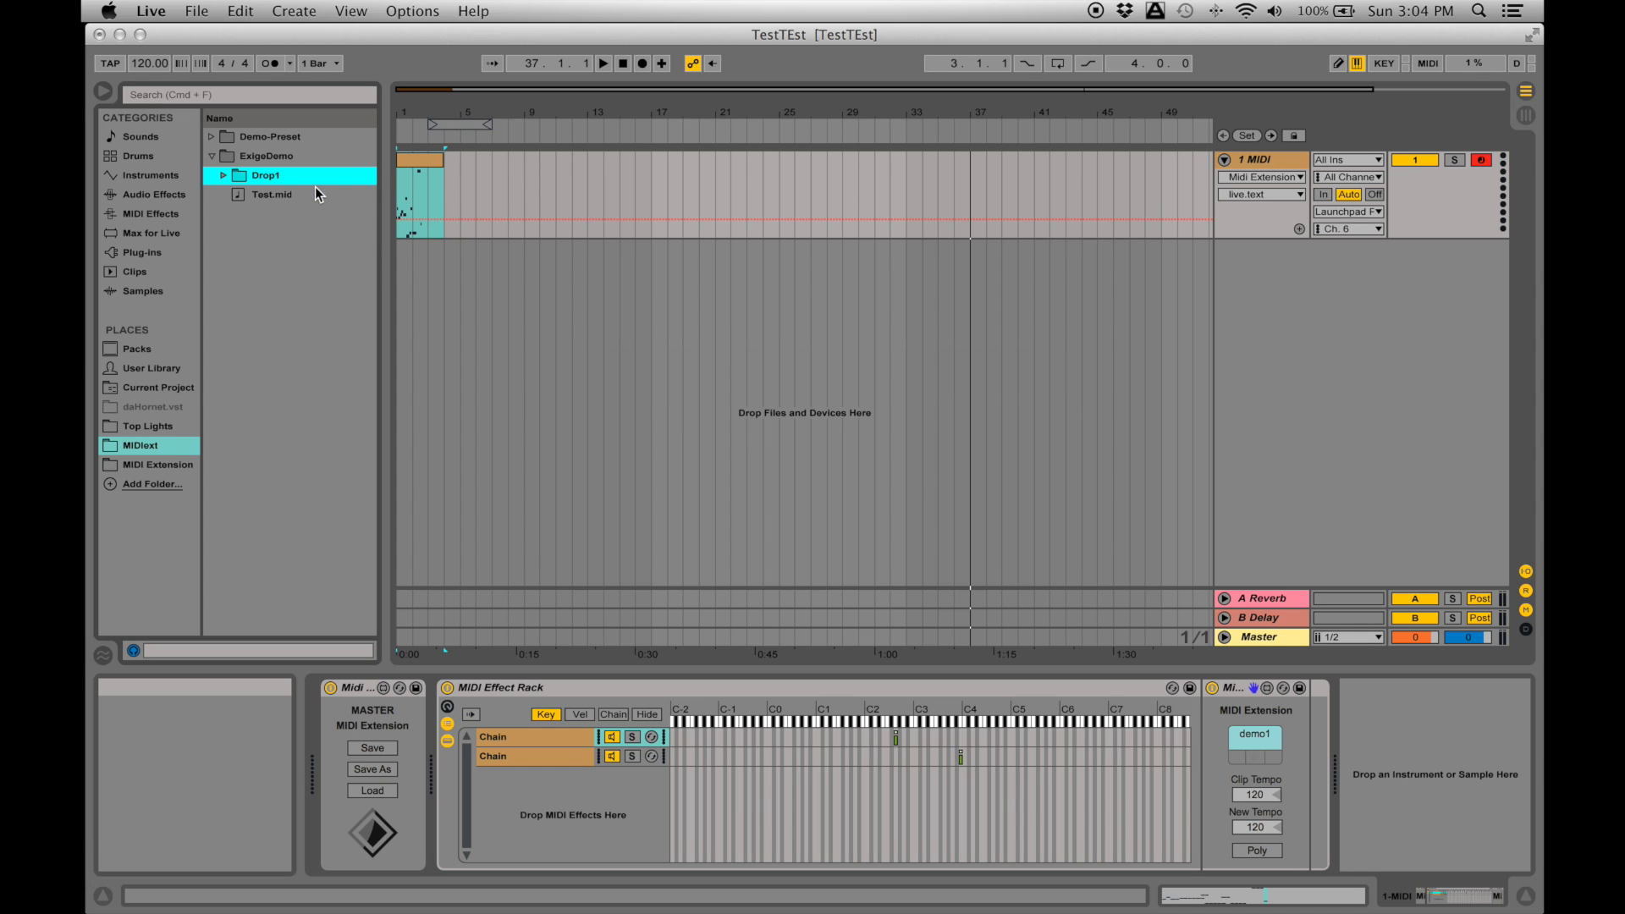
{"action": "left_click", "coordinate": [968, 491]}
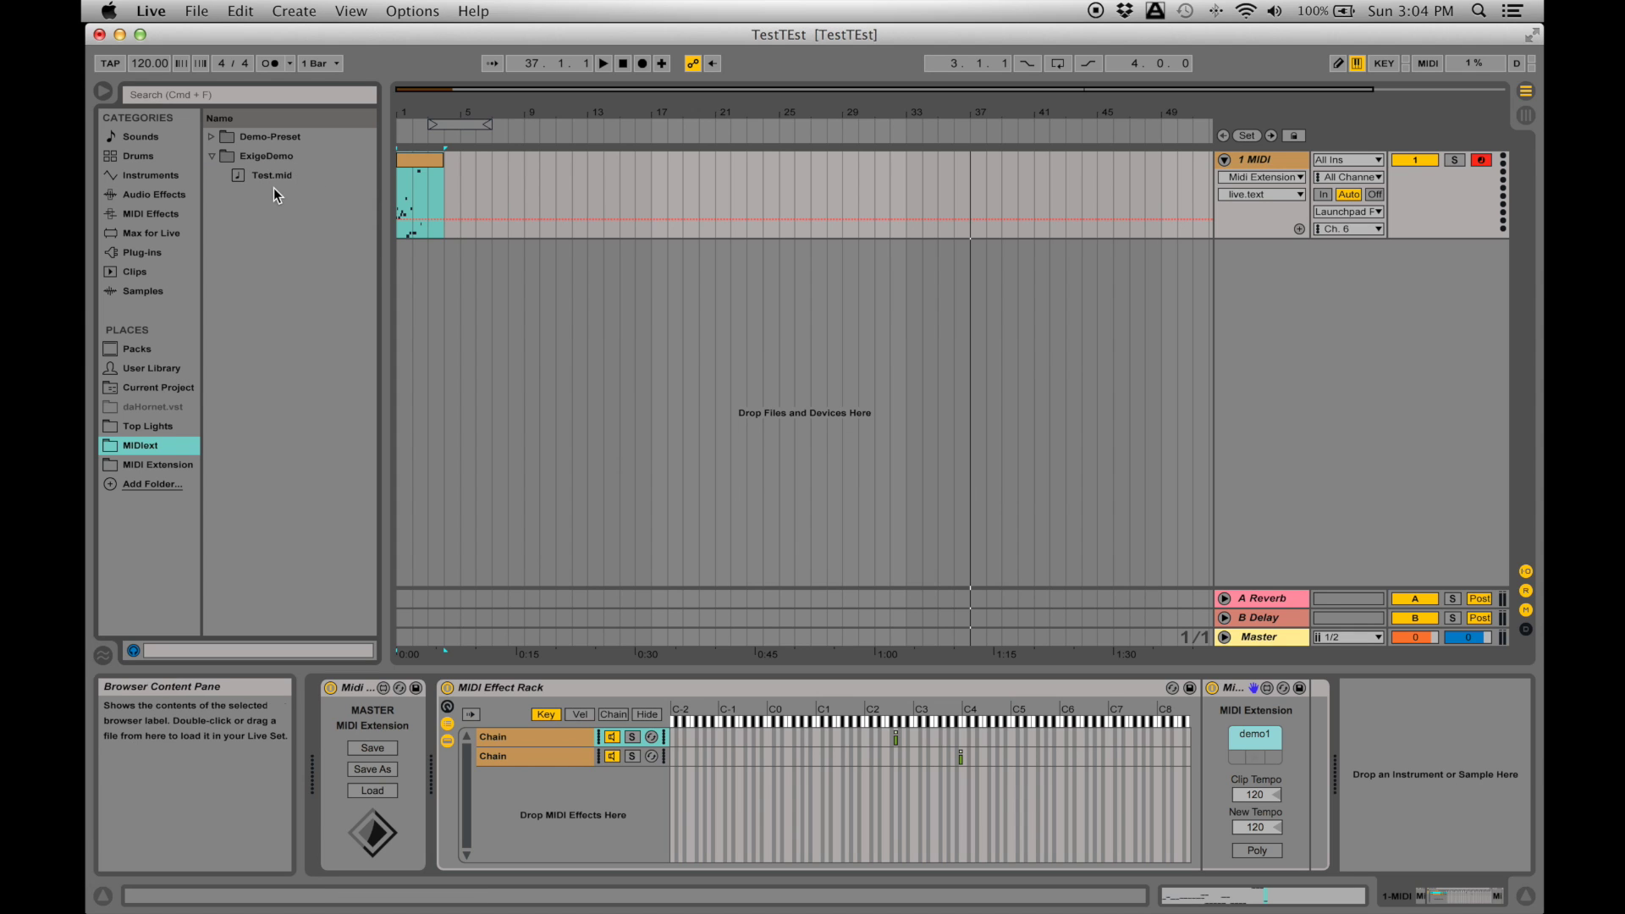
{"action": "left_click", "coordinate": [221, 160]}
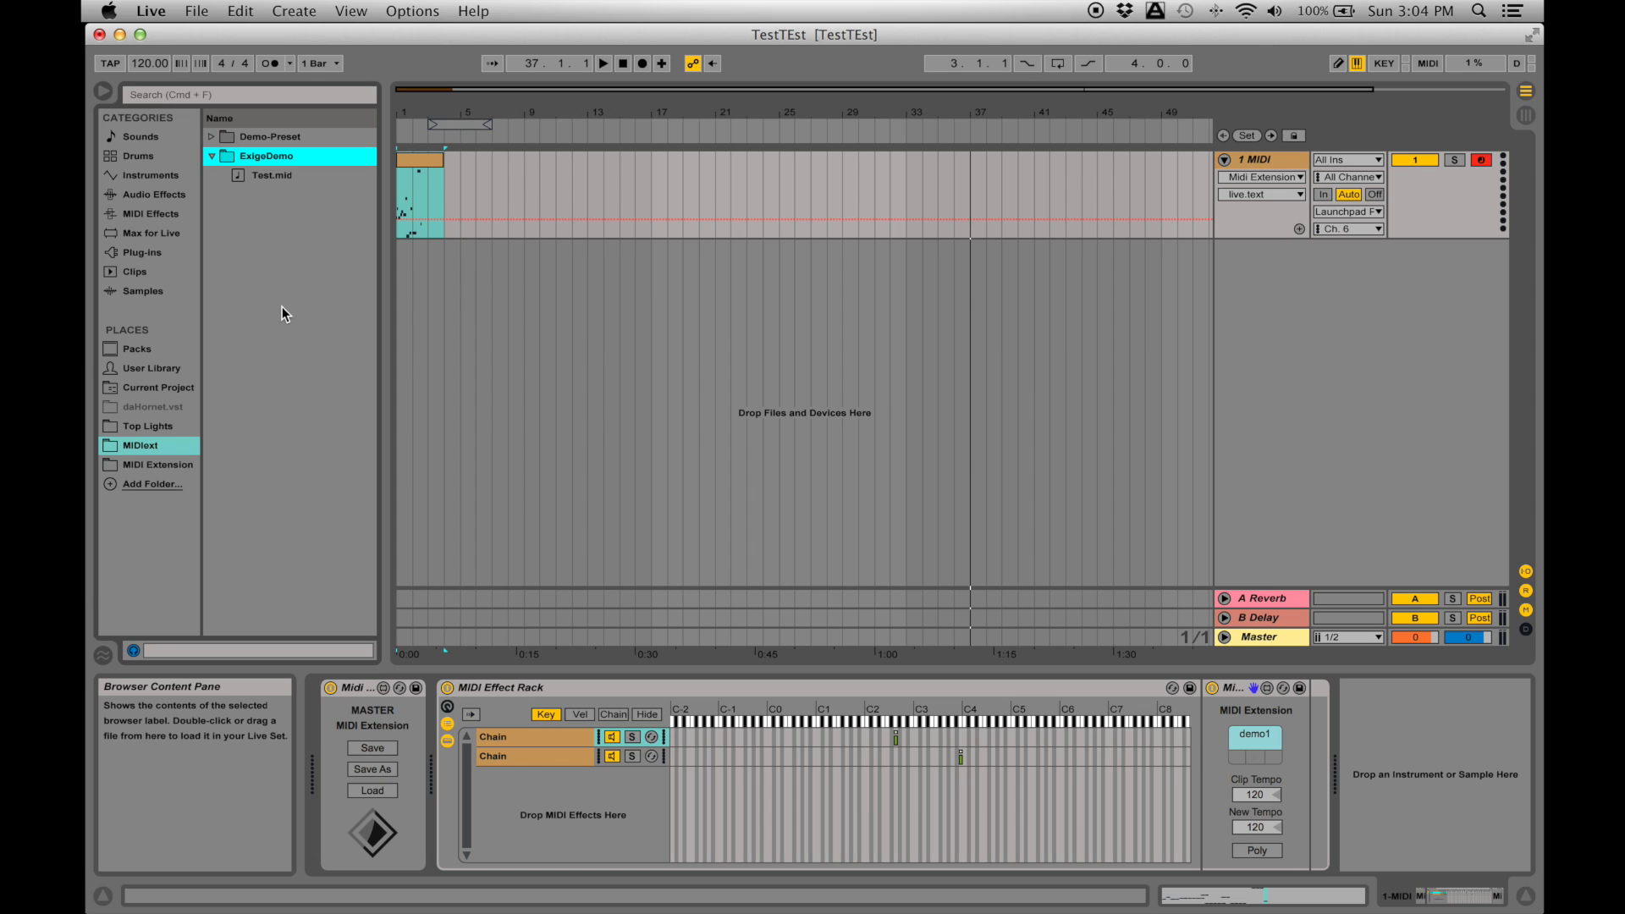
{"action": "left_click", "coordinate": [216, 160]}
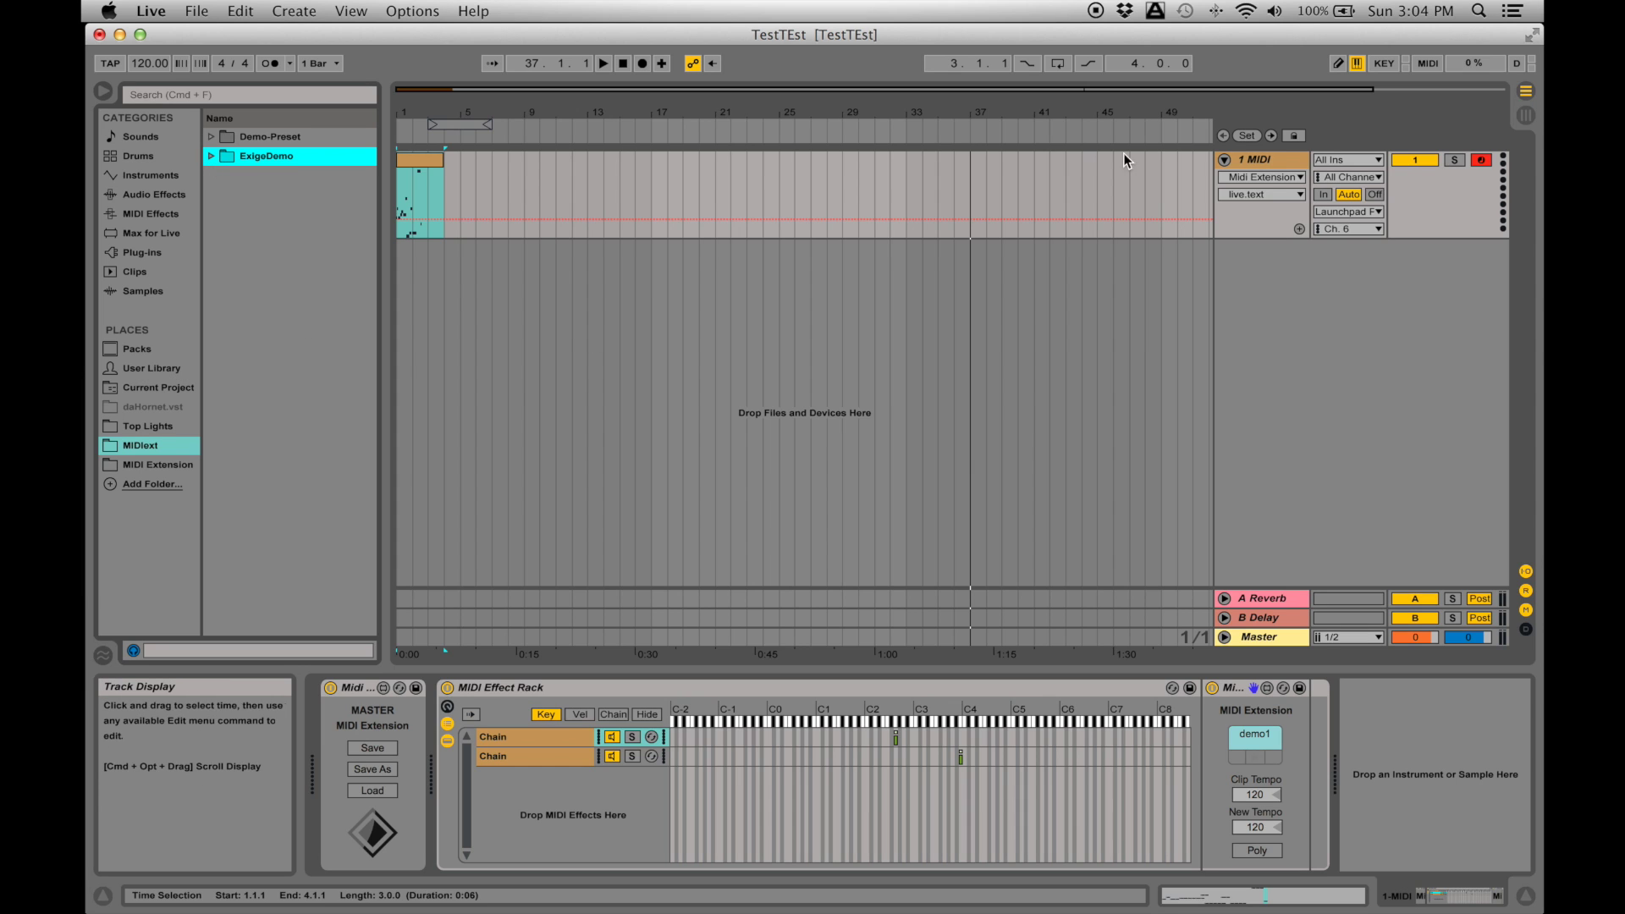
Review the Master device on the 1 MIDI track and the upper chain's MIDI Extension device.
{"action": "left_click", "coordinate": [1272, 160]}
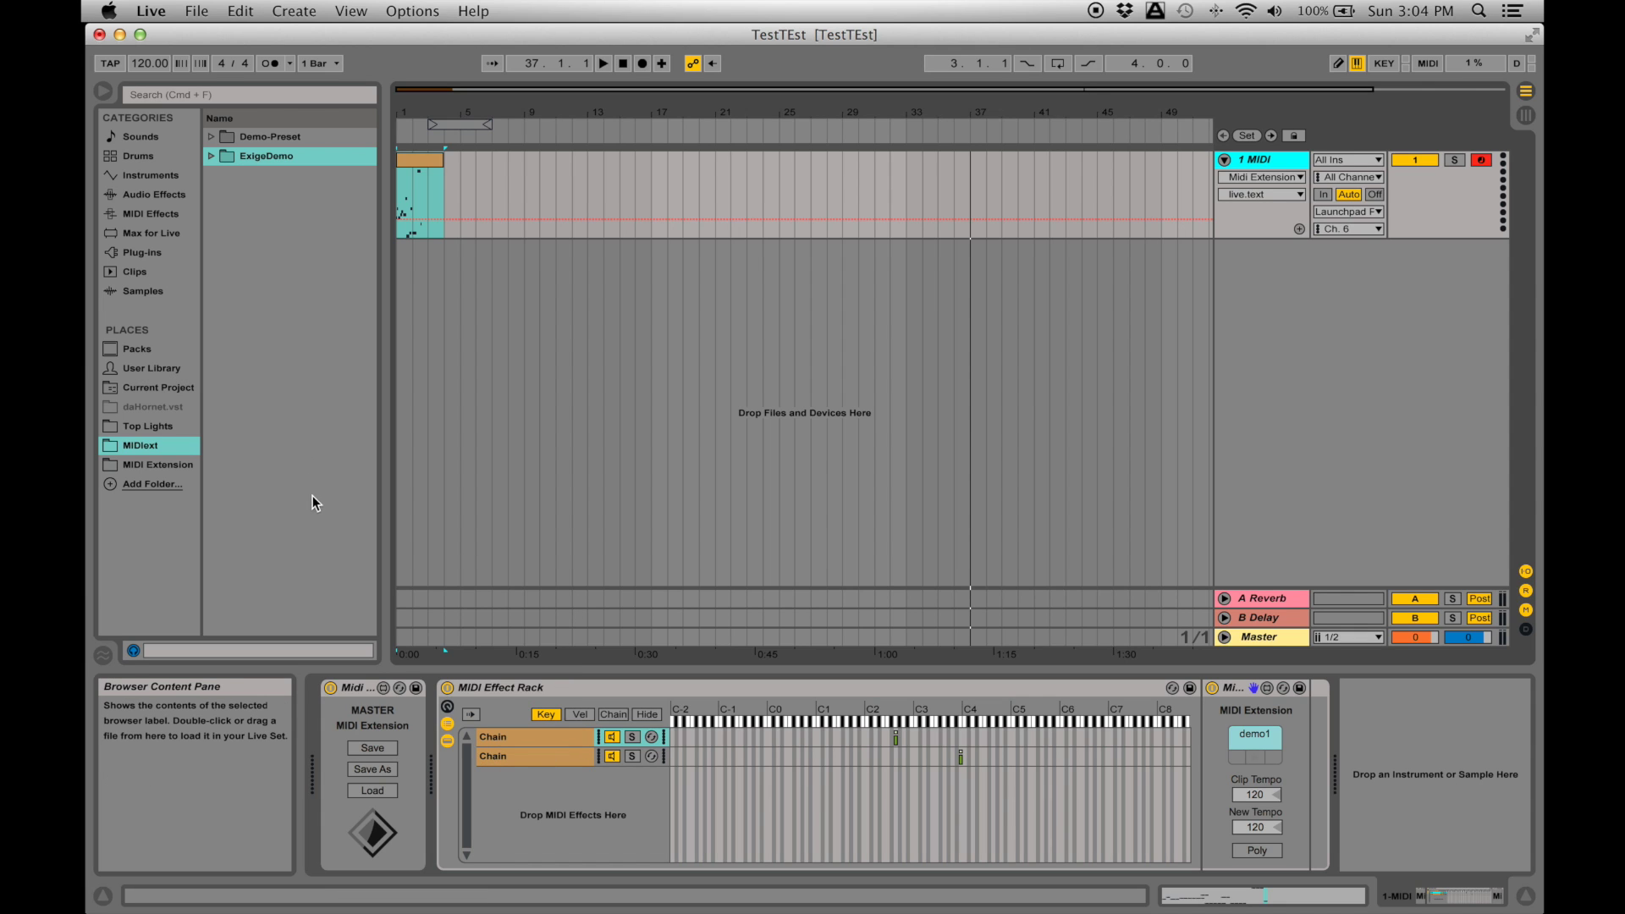
{"action": "mouse_move", "coordinate": [362, 688]}
{"action": "left_mouse_down"}
{"action": "mouse_move", "coordinate": [368, 708]}
{"action": "mouse_move", "coordinate": [364, 691]}
{"action": "left_mouse_up"}
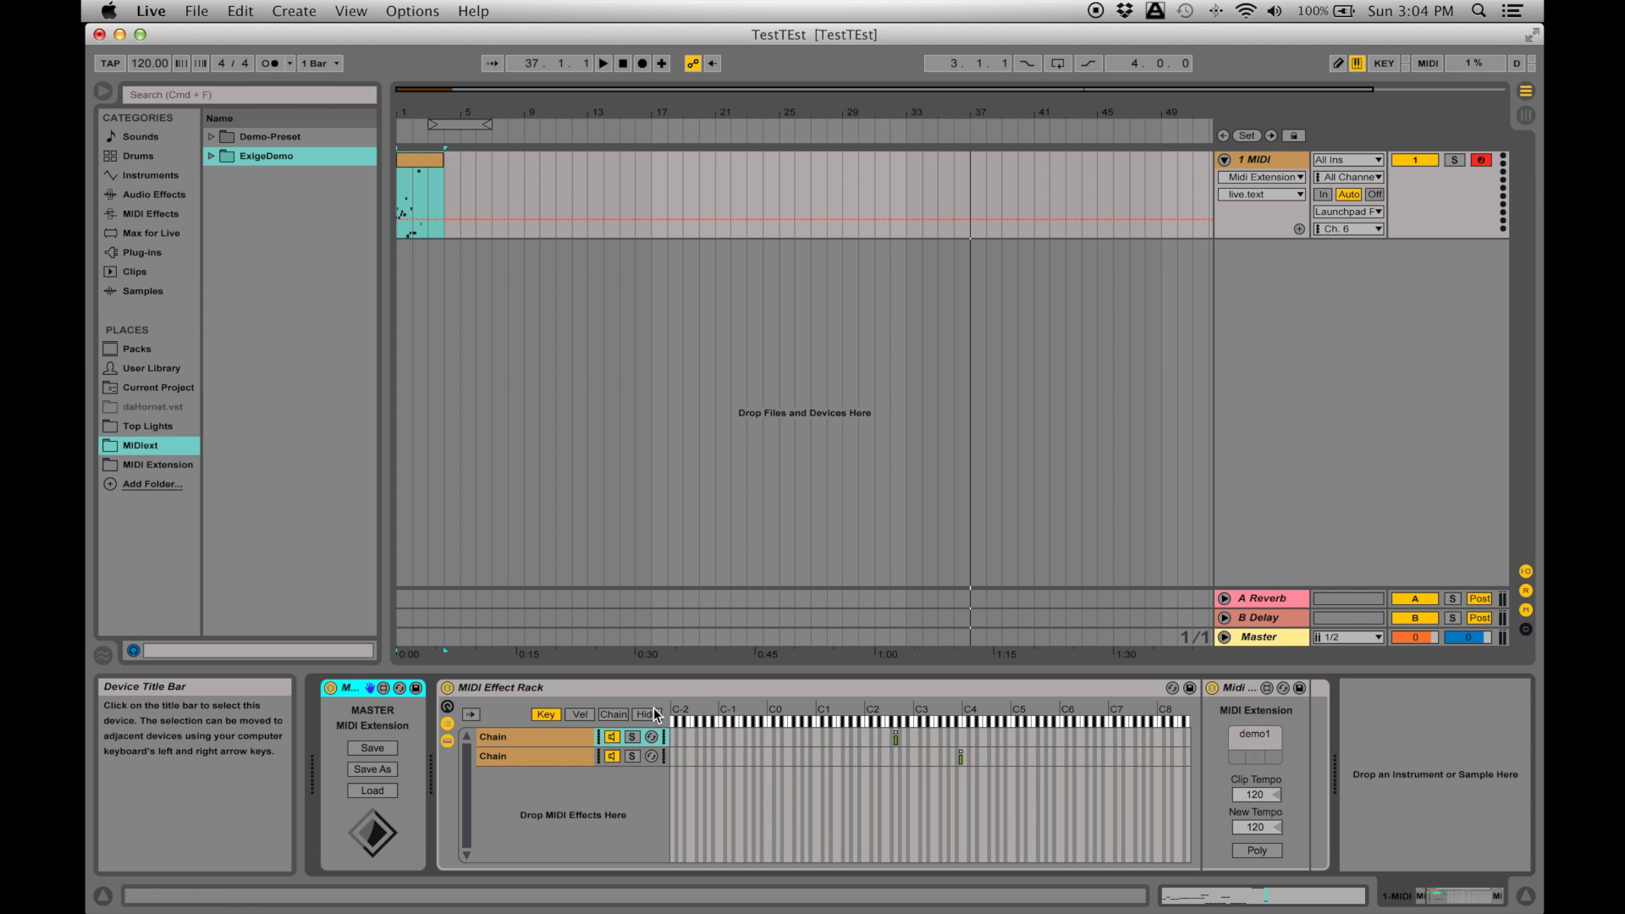
{"action": "left_click", "coordinate": [561, 751]}
{"action": "left_click", "coordinate": [559, 737]}
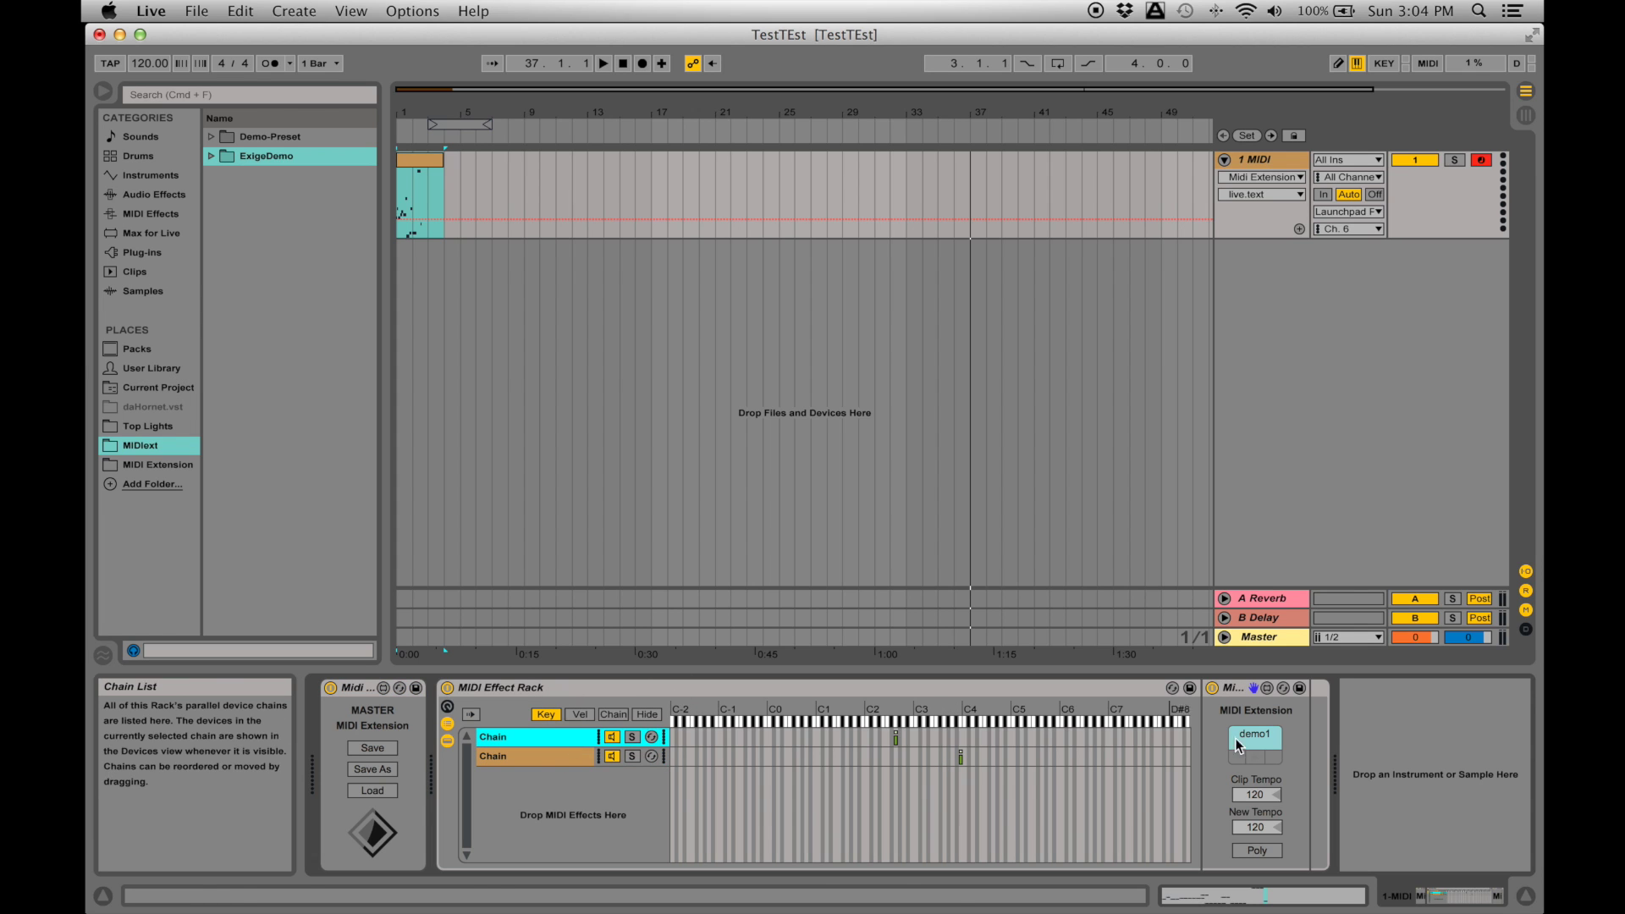
{"action": "left_click", "coordinate": [1246, 688]}
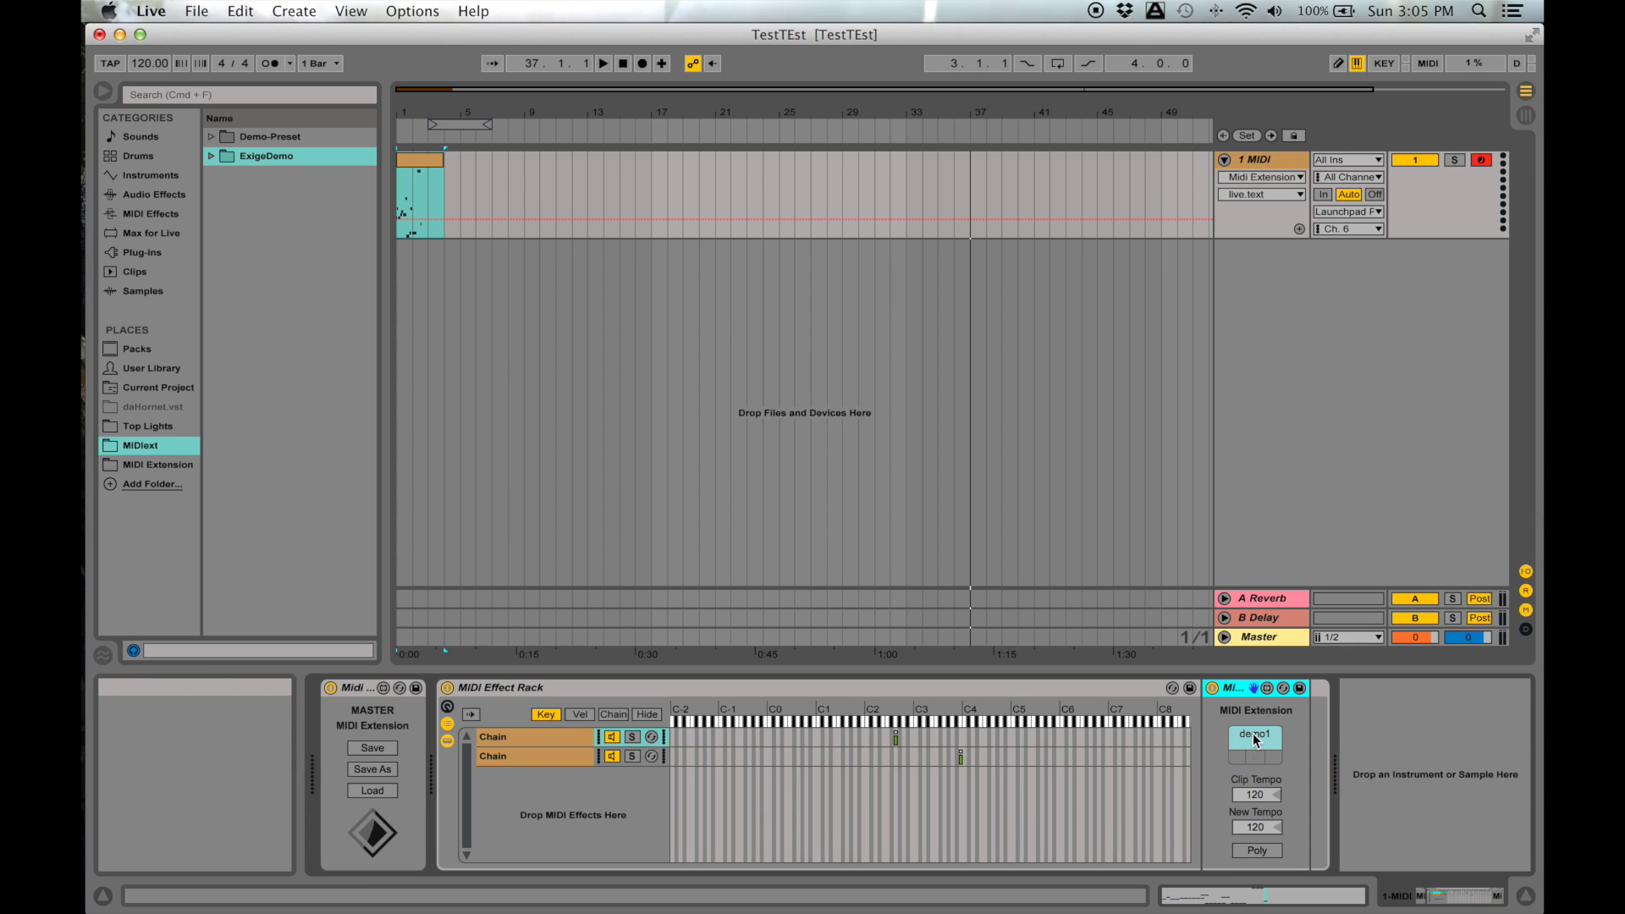
Show the lower chain's MIDI Extension device and save the rack's clip assignments through the Master device.
{"action": "left_click", "coordinate": [571, 759]}
{"action": "left_click", "coordinate": [380, 747]}
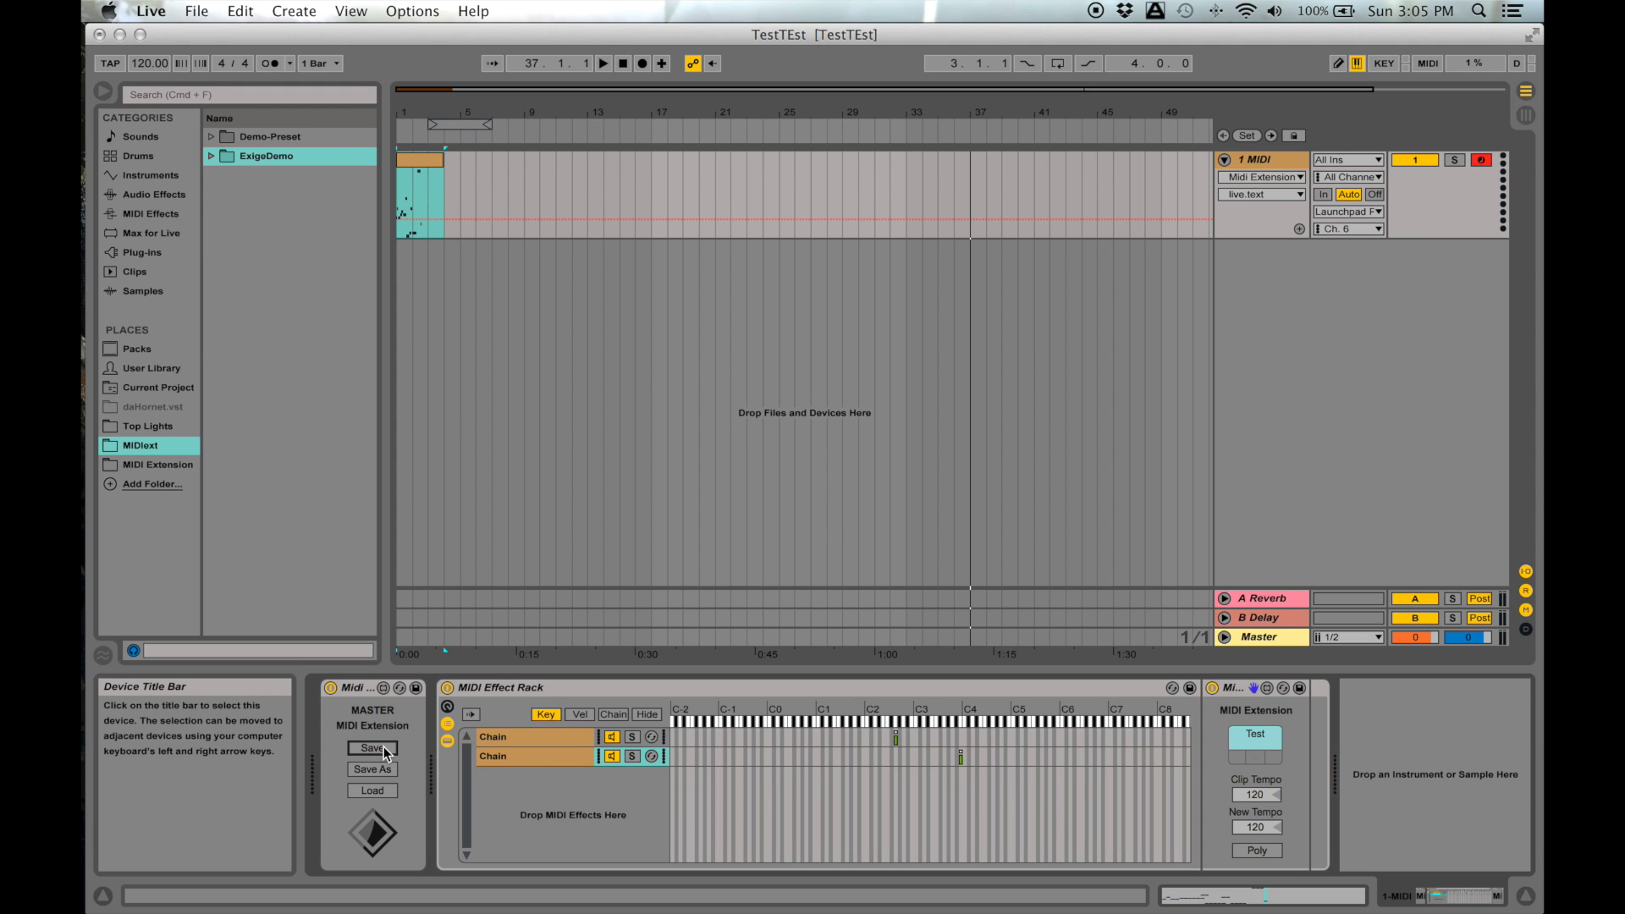
{"action": "left_click", "coordinate": [378, 750]}
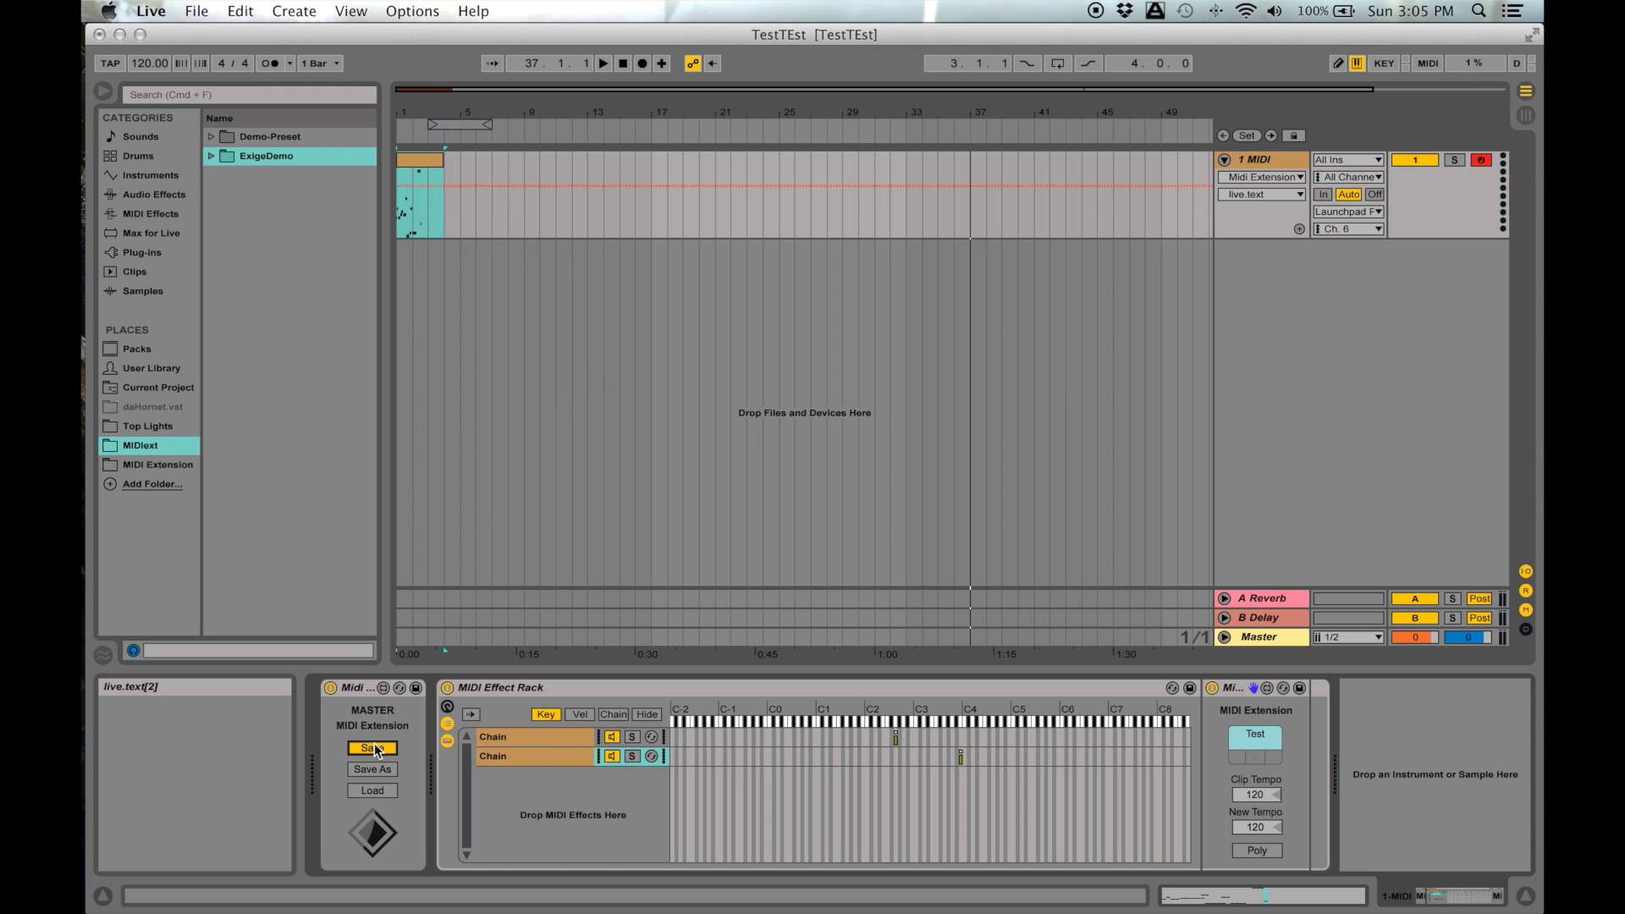
{"action": "left_click", "coordinate": [603, 316]}
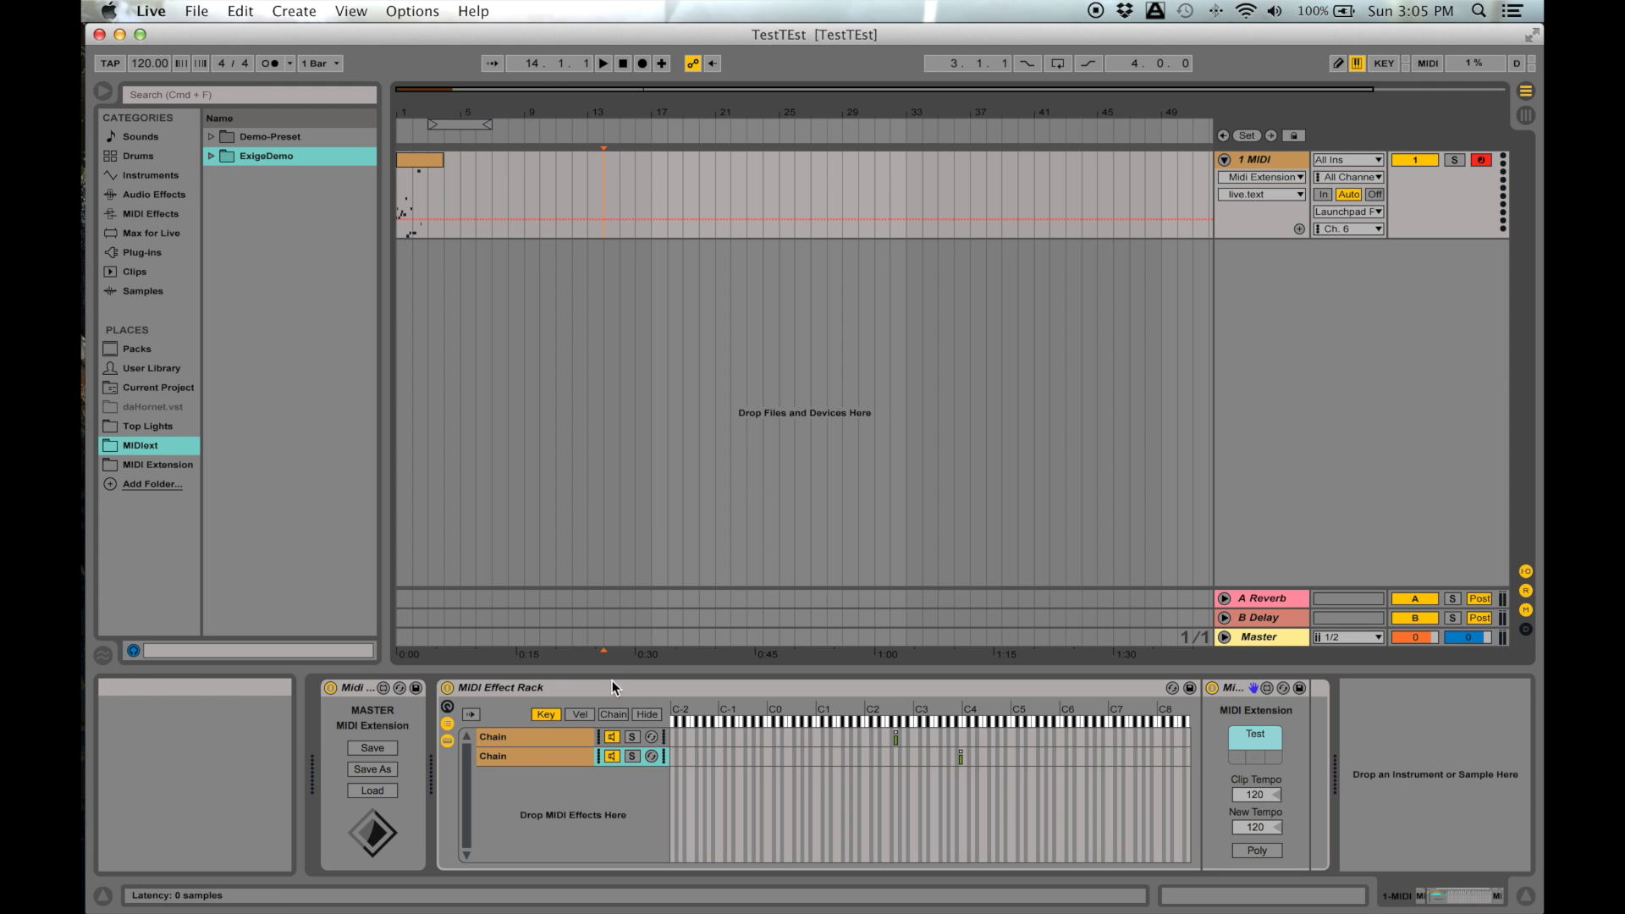
Recheck the upper chain's MIDI Extension device and the ExigeDemo folder, with the Master device selected at the end.
{"action": "left_click", "coordinate": [571, 737]}
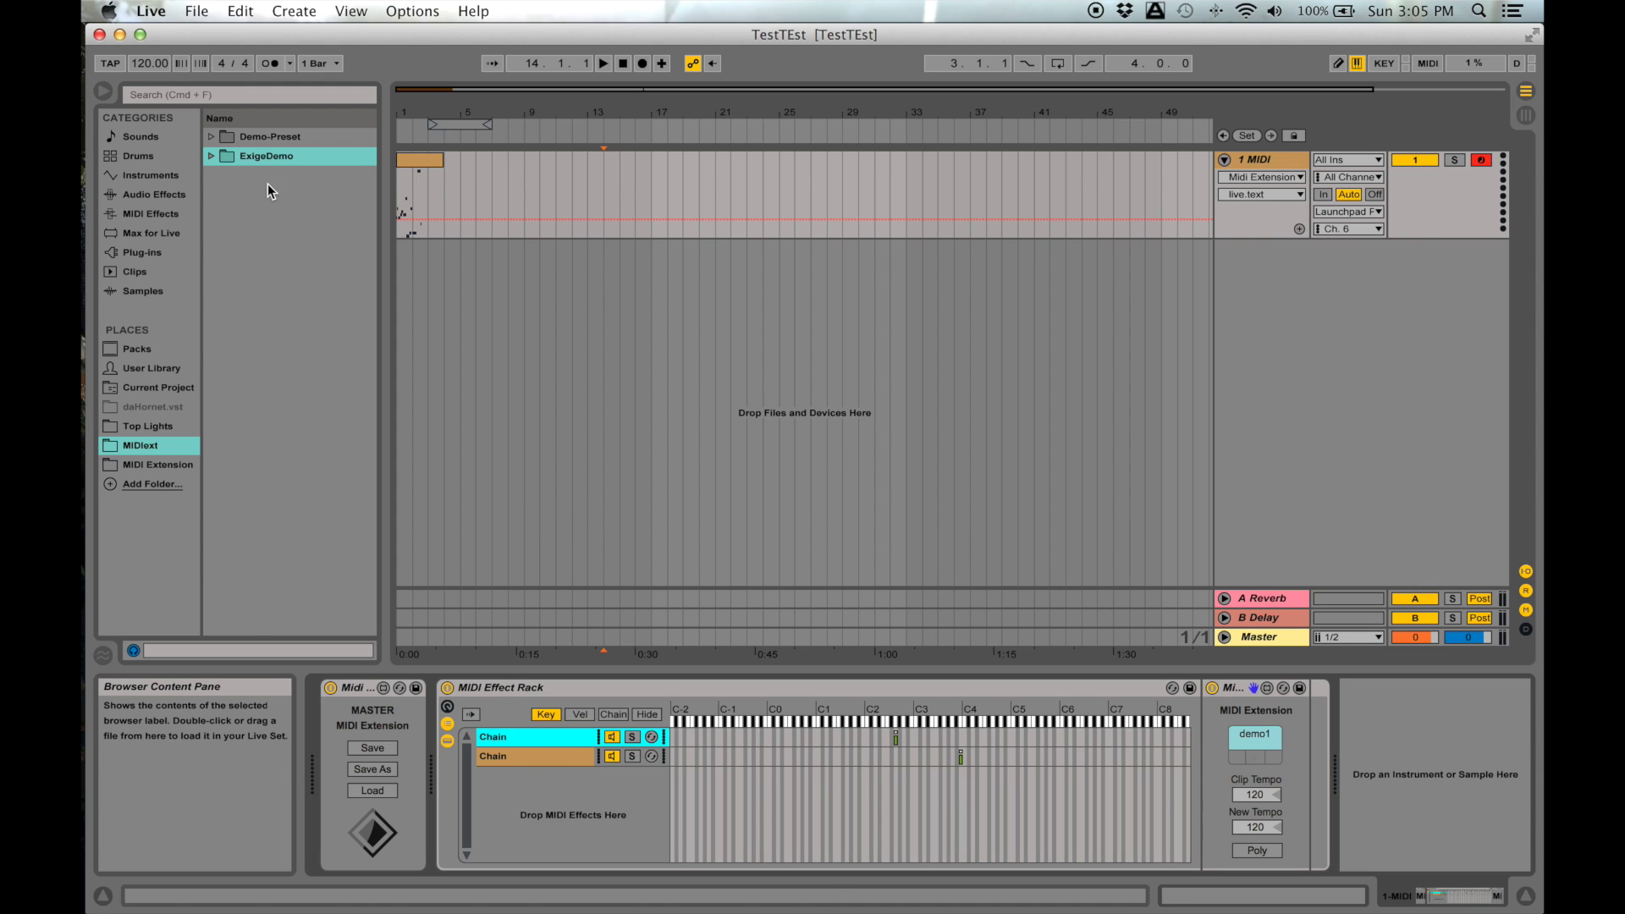
{"action": "left_click", "coordinate": [215, 155]}
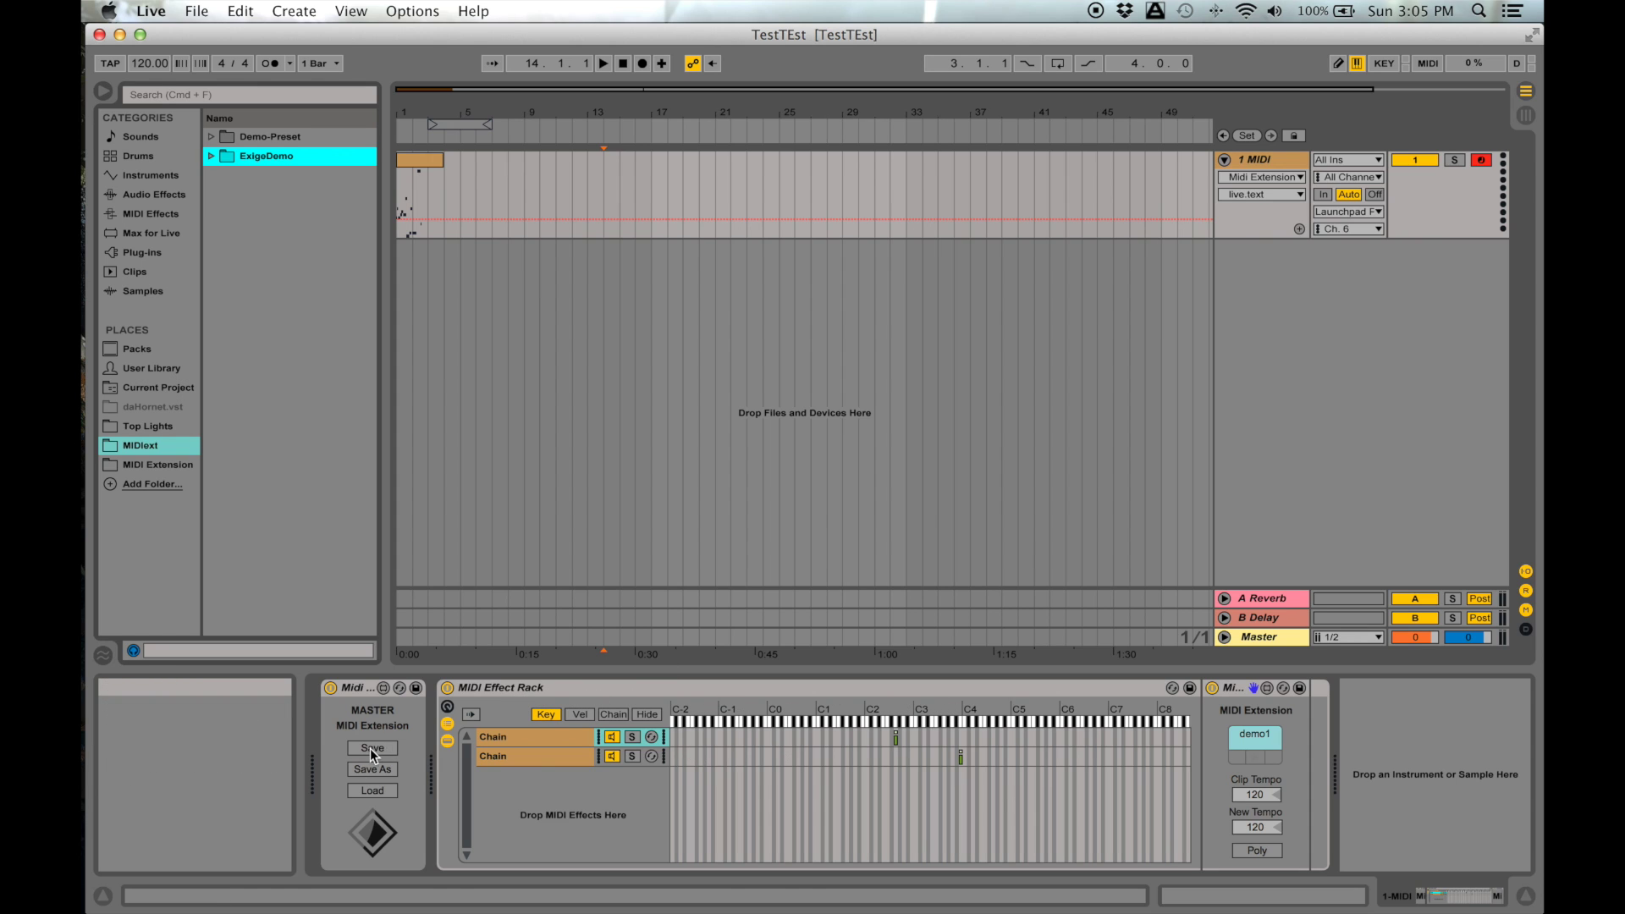
{"action": "left_click", "coordinate": [364, 690]}
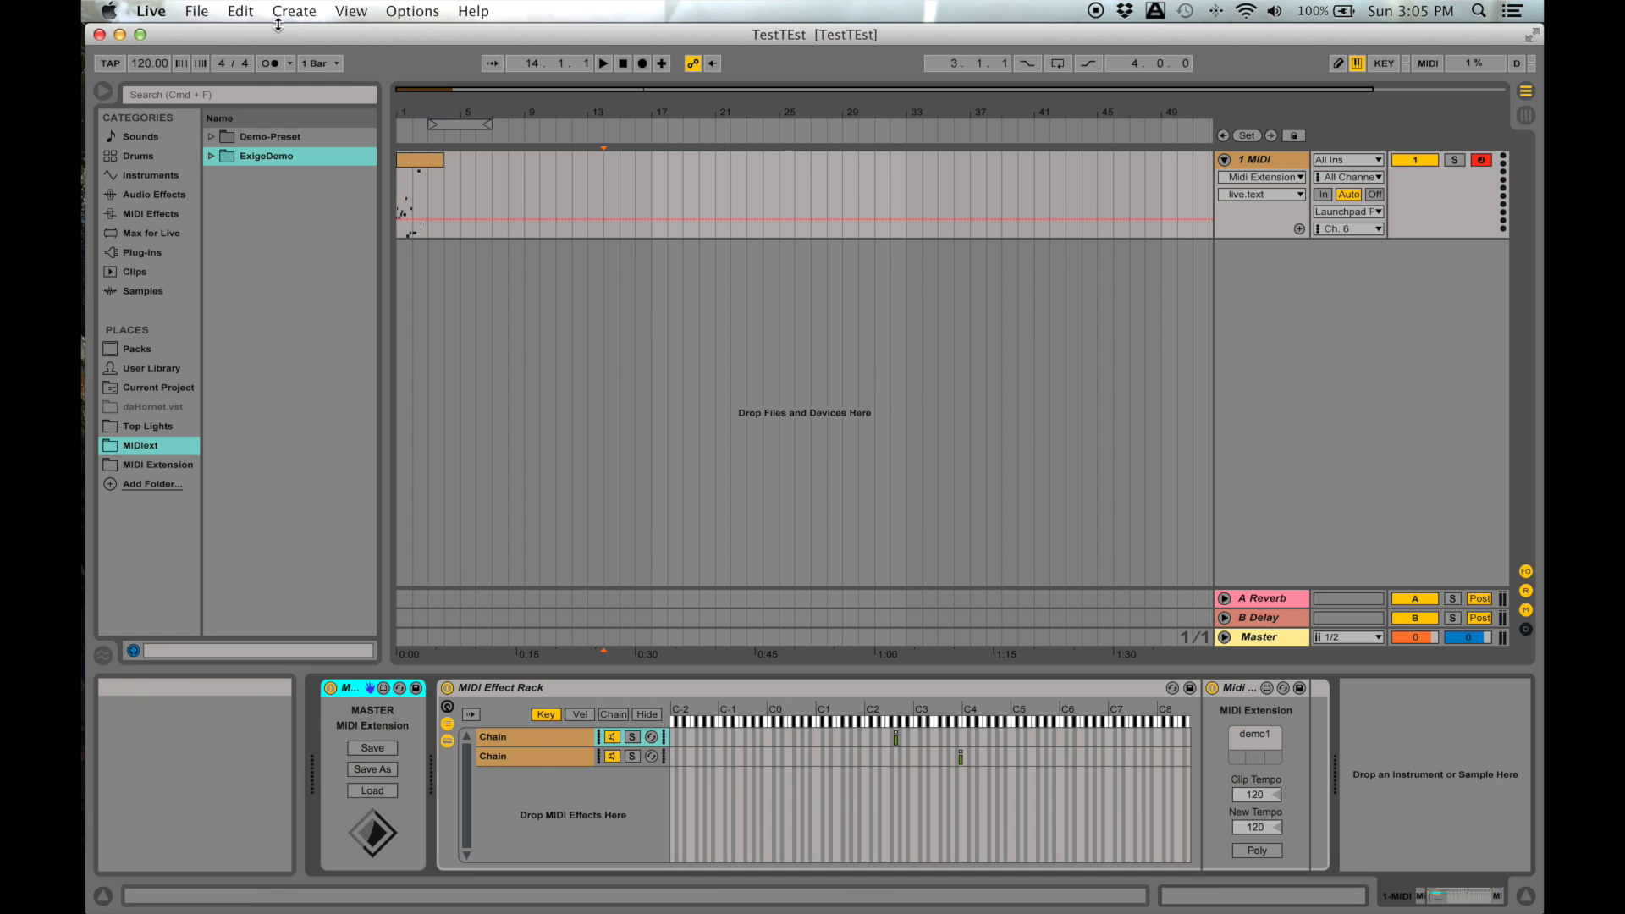
{"action": "left_click_drag", "start_coordinate": [277, 39], "coordinate": [273, 38]}
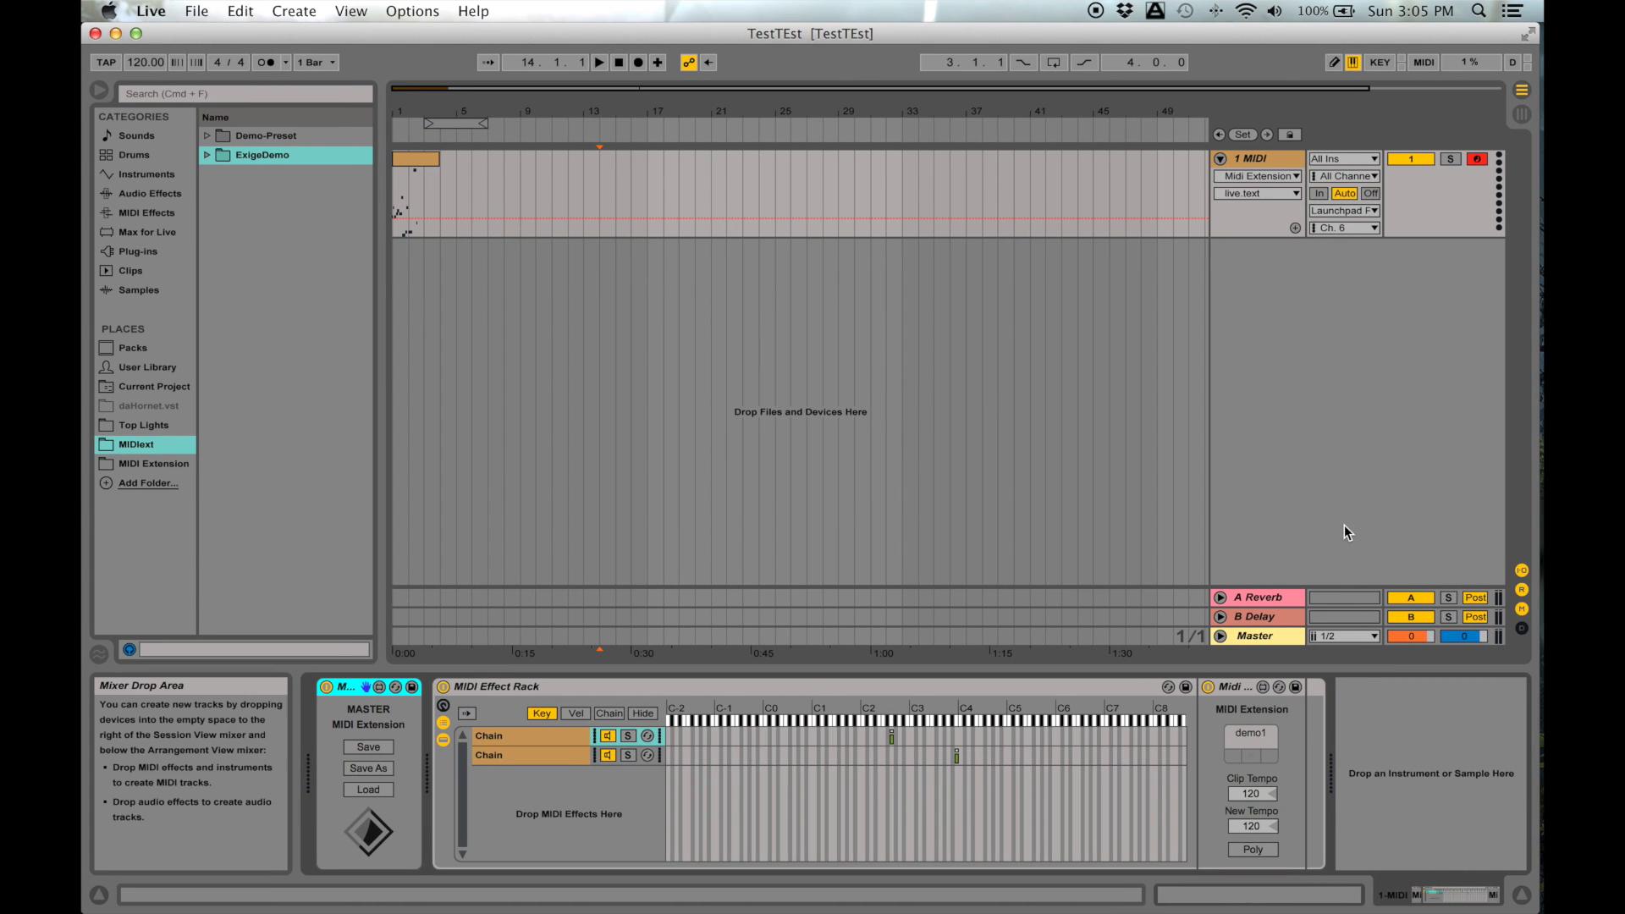